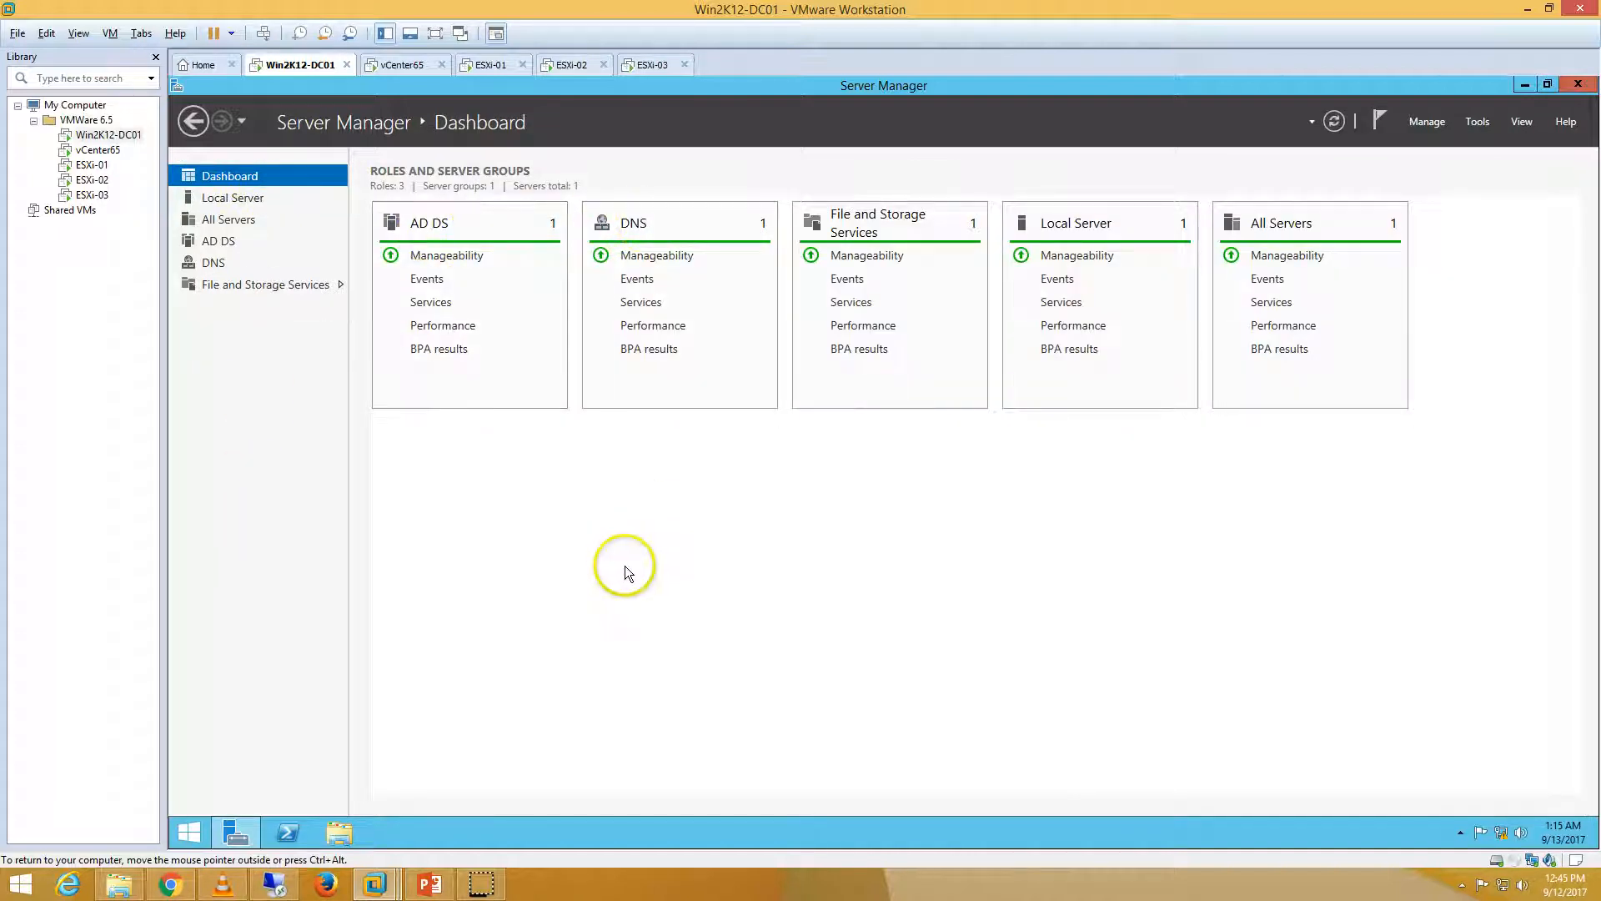
Consult the demo environment slide in PowerPoint, return to the vCenter65 virtual machine and load the vSphere Web Client page in Chrome
{"action": "left_click", "coordinate": [429, 882]}
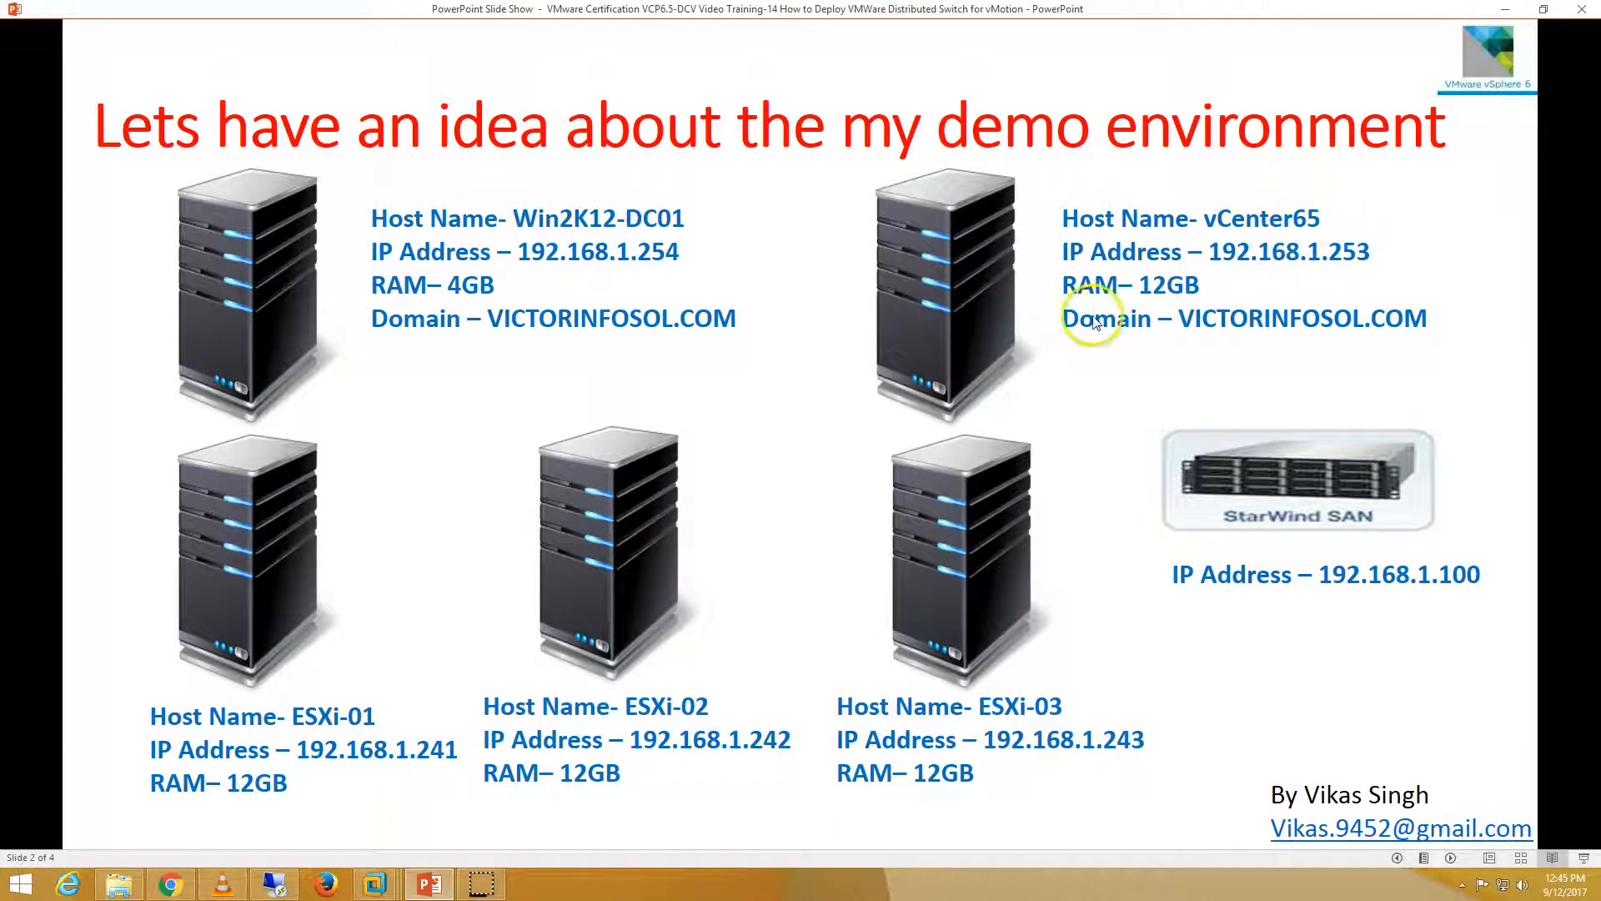
{"action": "left_click", "coordinate": [374, 882]}
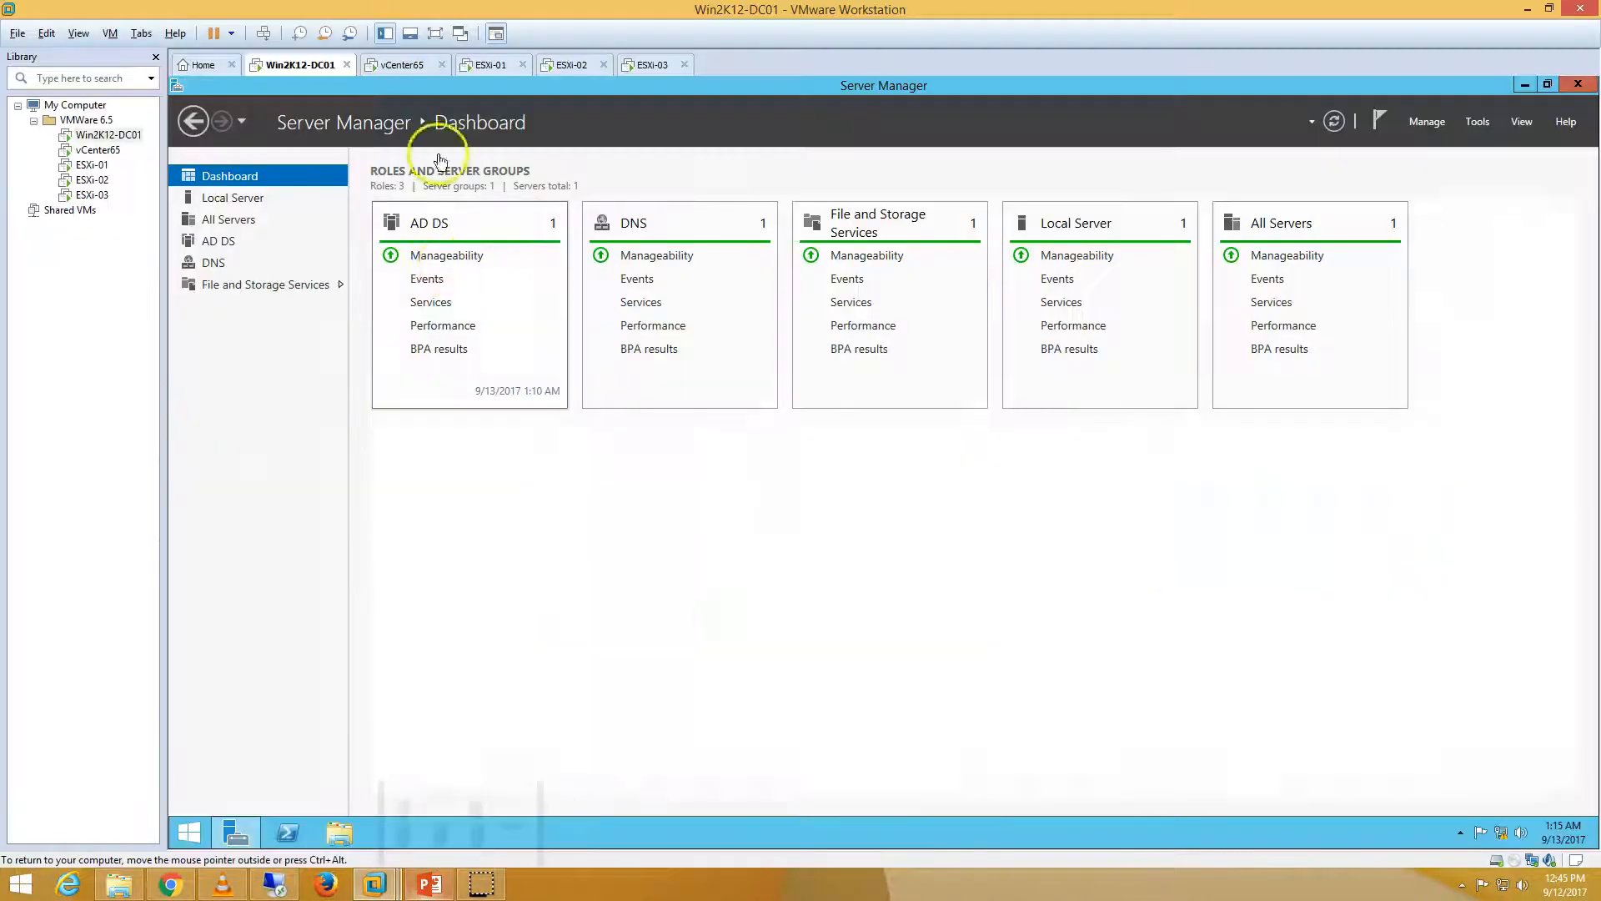
{"action": "left_click", "coordinate": [409, 65]}
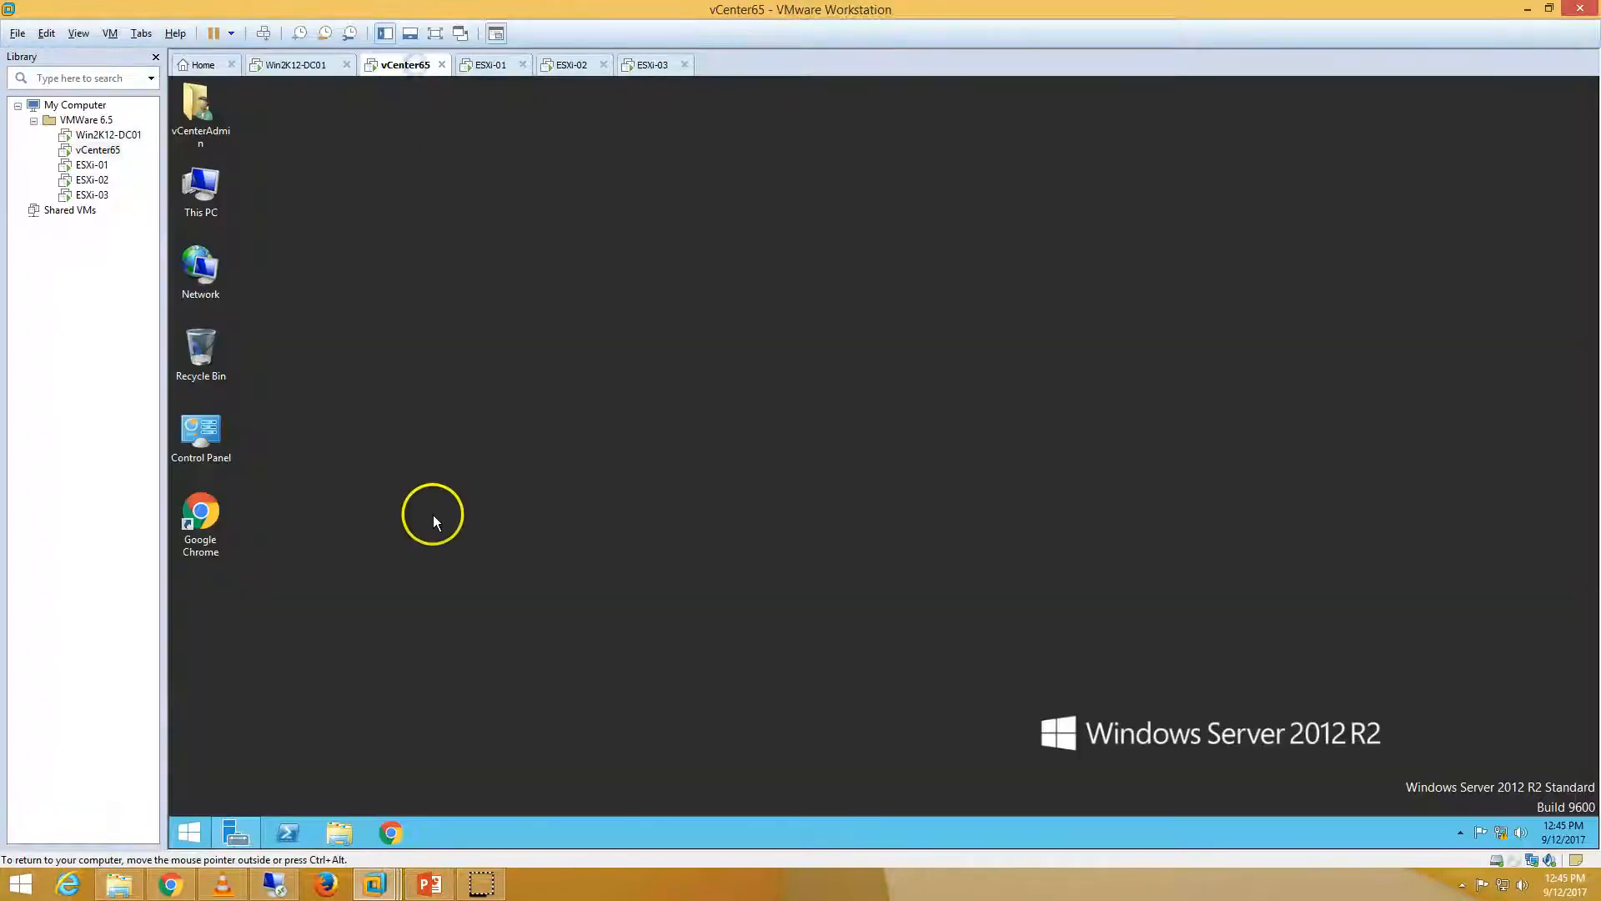
{"action": "left_click", "coordinate": [392, 831]}
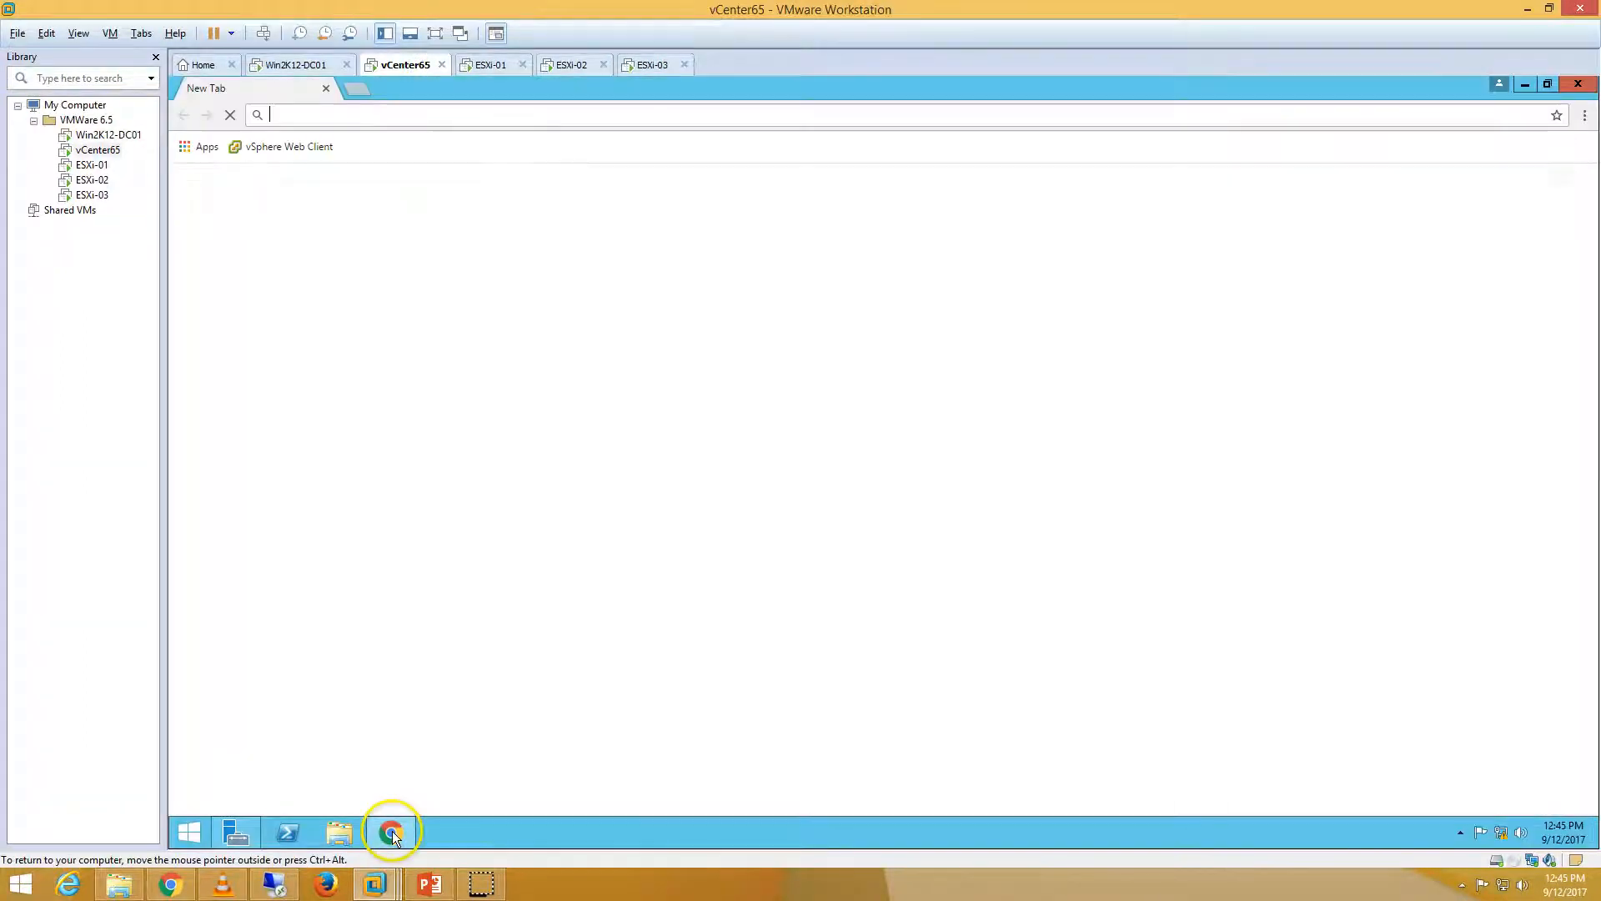
{"action": "left_click", "coordinate": [280, 148]}
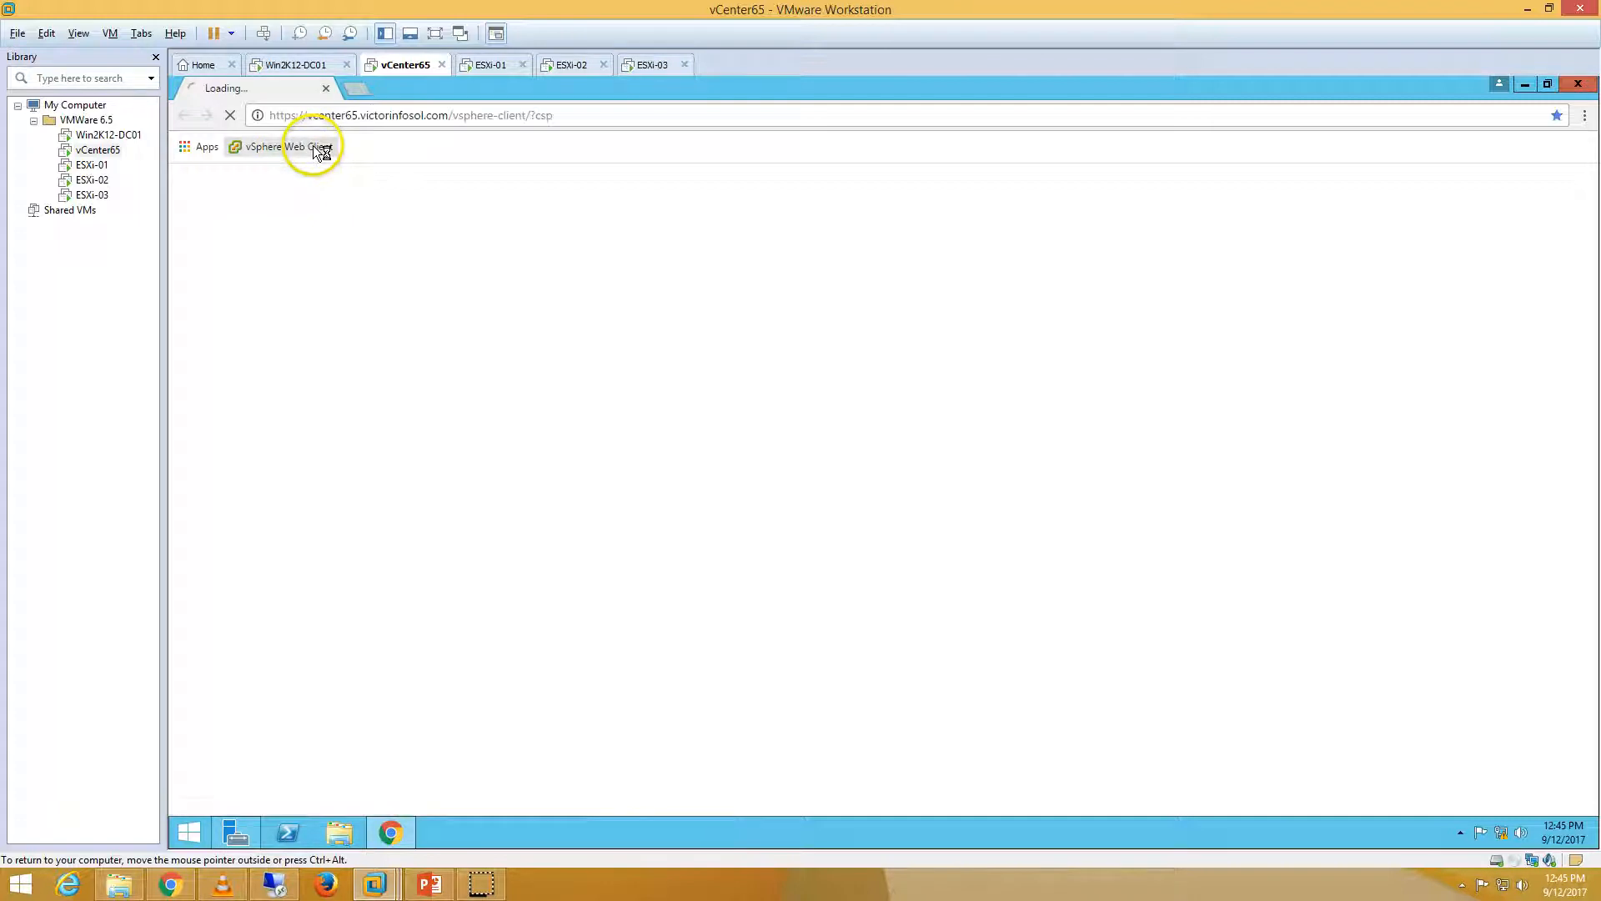
Check the vCenter65 local server properties in Server Manager and return to the vSphere Web Client login page
{"action": "left_click", "coordinate": [236, 830]}
{"action": "left_click", "coordinate": [267, 204]}
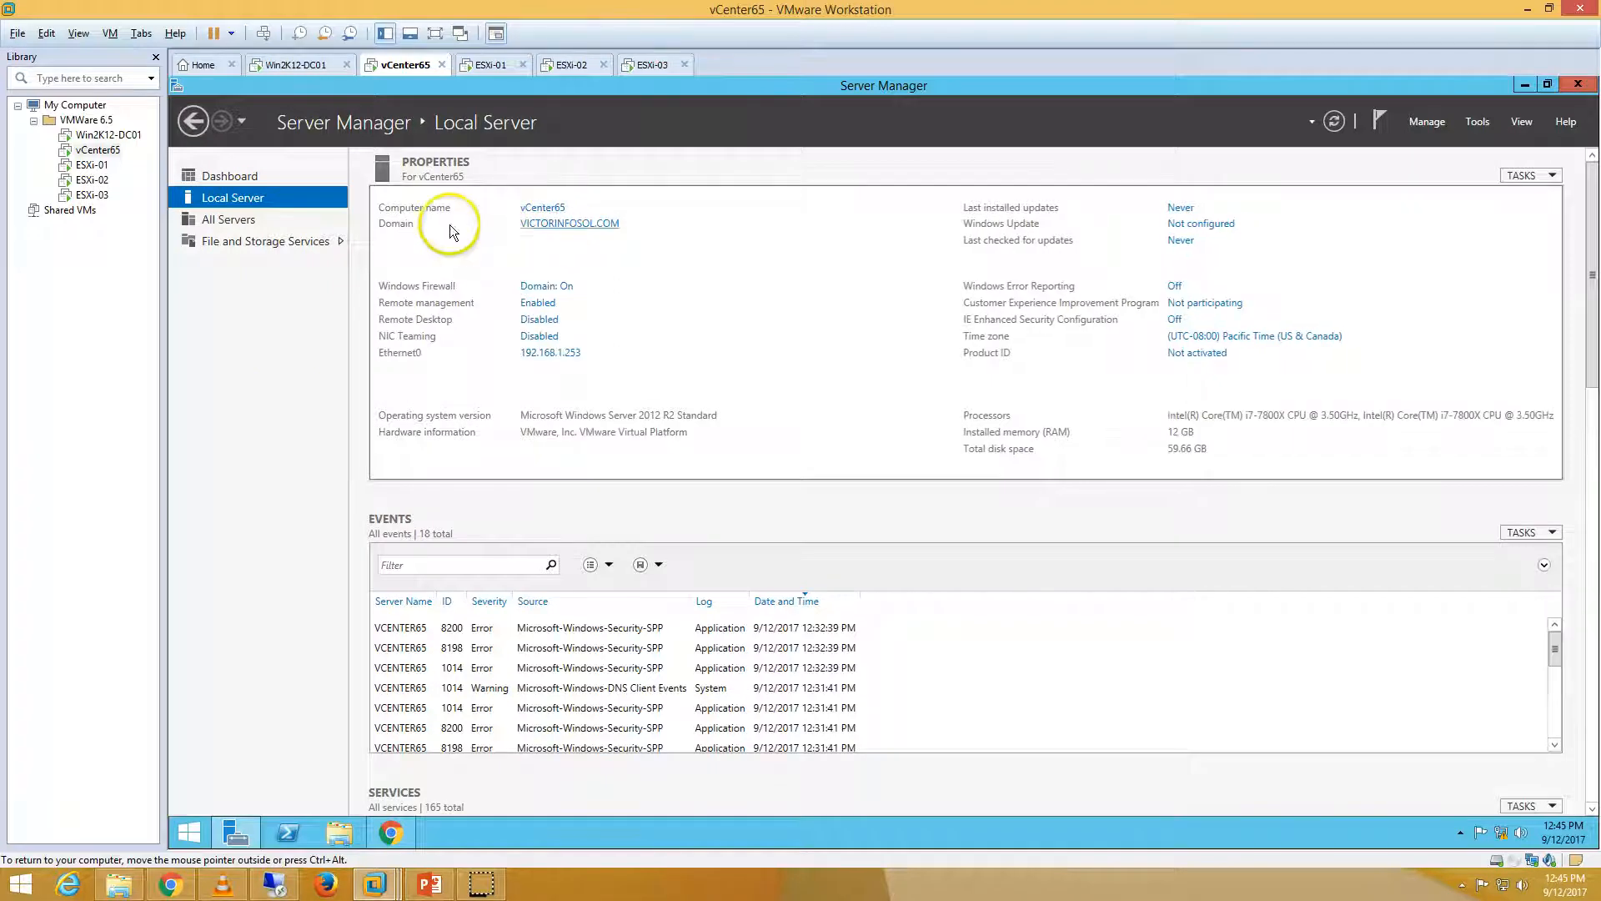
{"action": "left_click", "coordinate": [265, 178]}
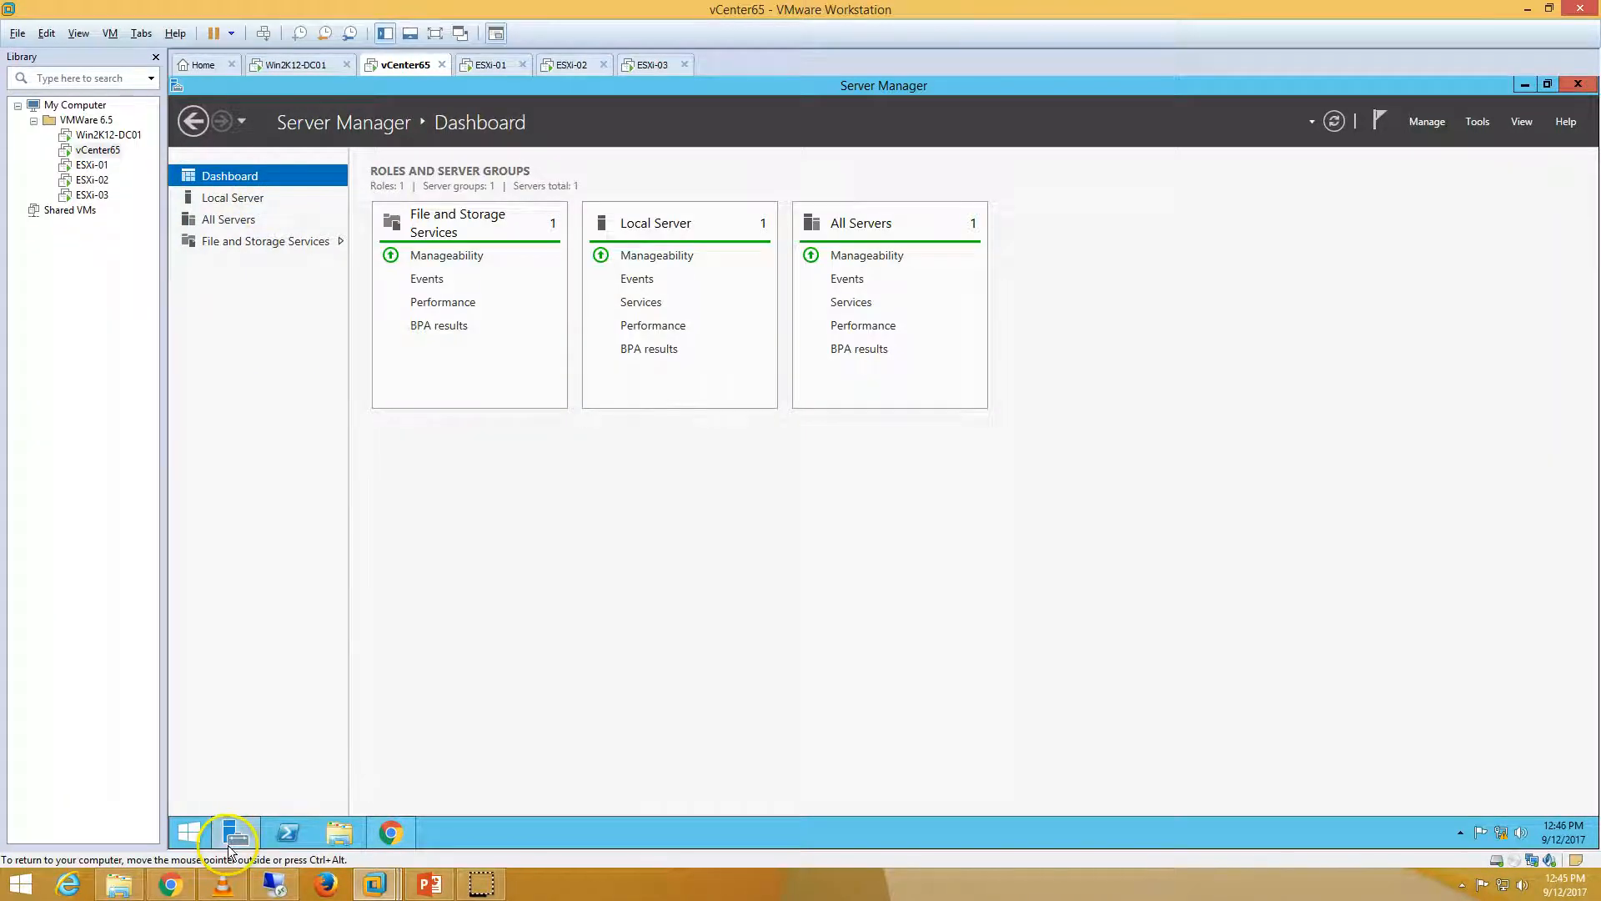
{"action": "left_click", "coordinate": [227, 843]}
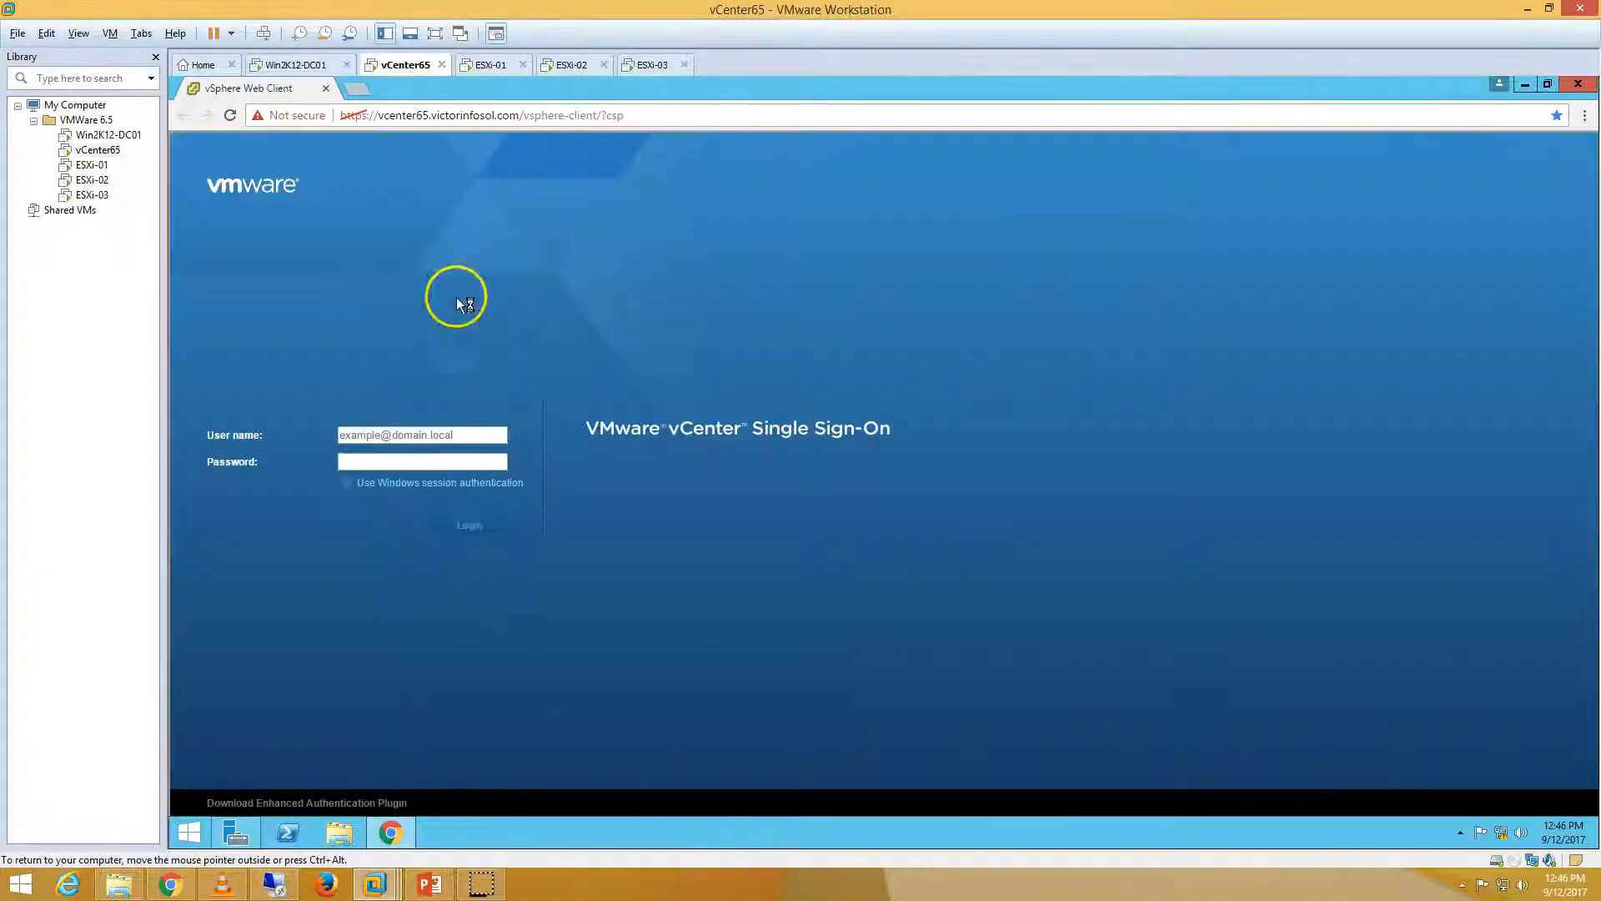
Log in using Windows session authentication and open the summary of the NOIDA-DC datacenter, dismissing the licence notice
{"action": "left_click", "coordinate": [351, 482]}
{"action": "left_click", "coordinate": [471, 533]}
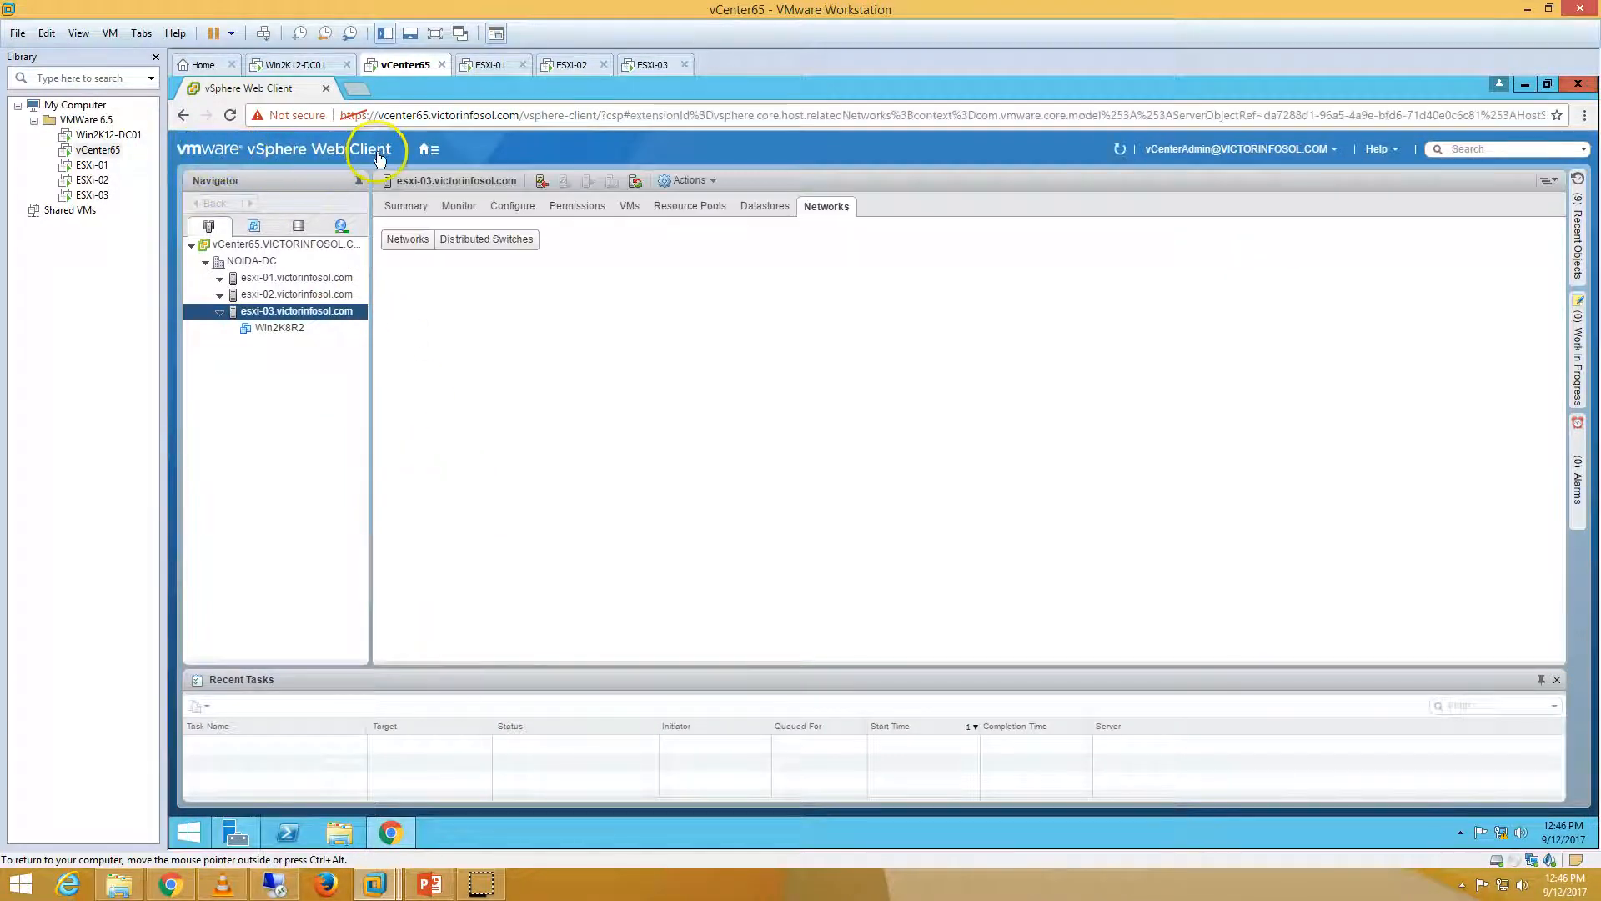
{"action": "left_click", "coordinate": [273, 260]}
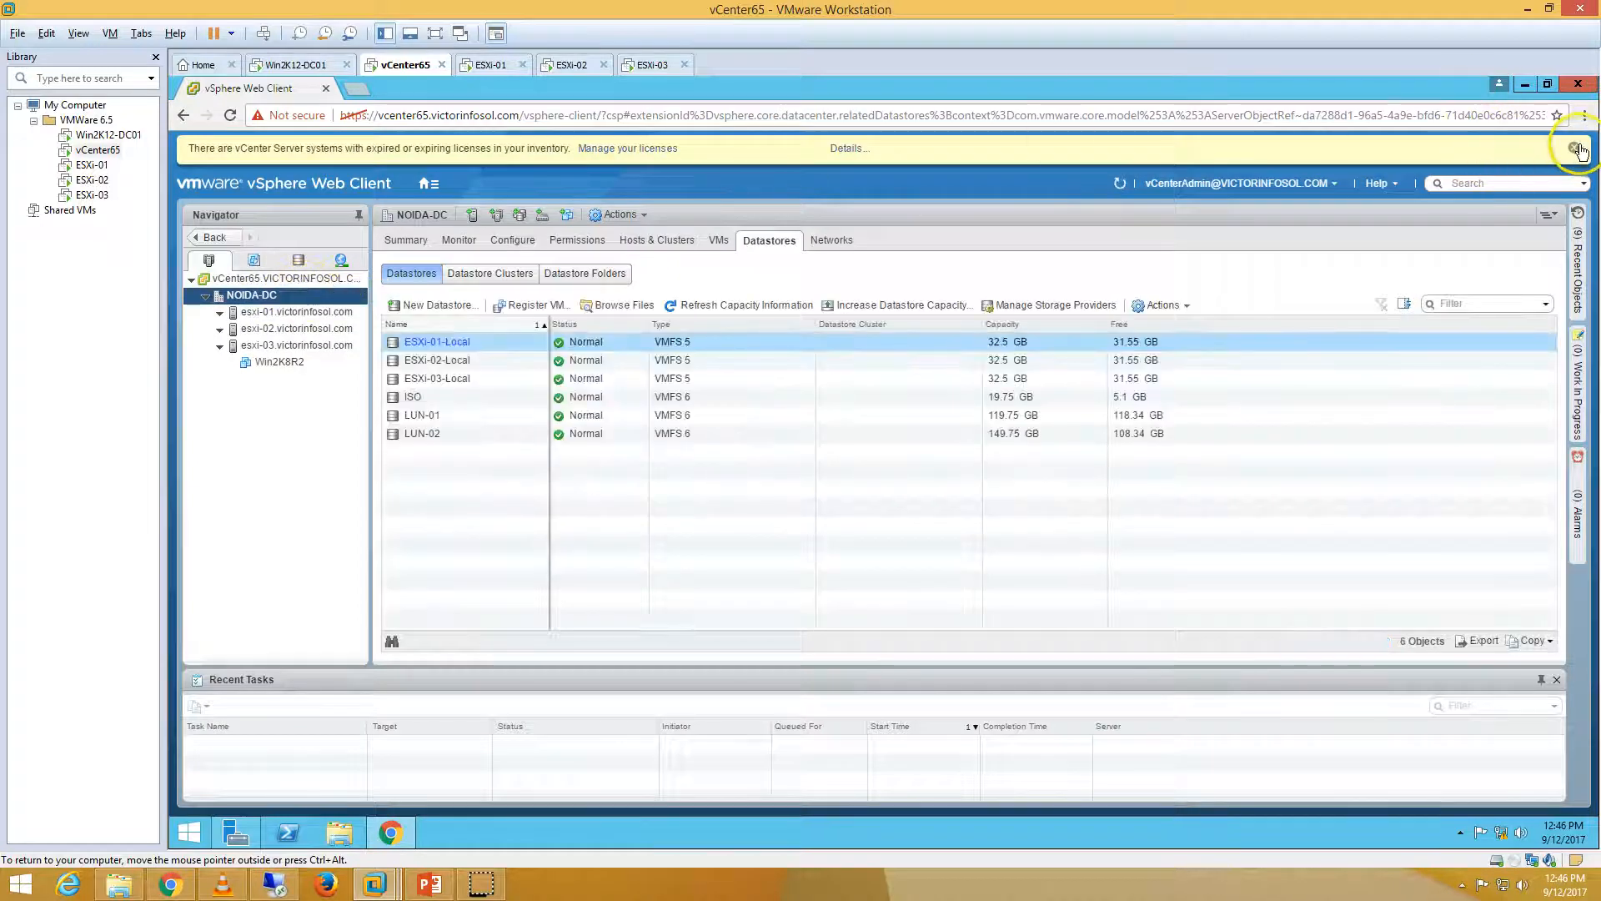
{"action": "left_click", "coordinate": [1575, 150]}
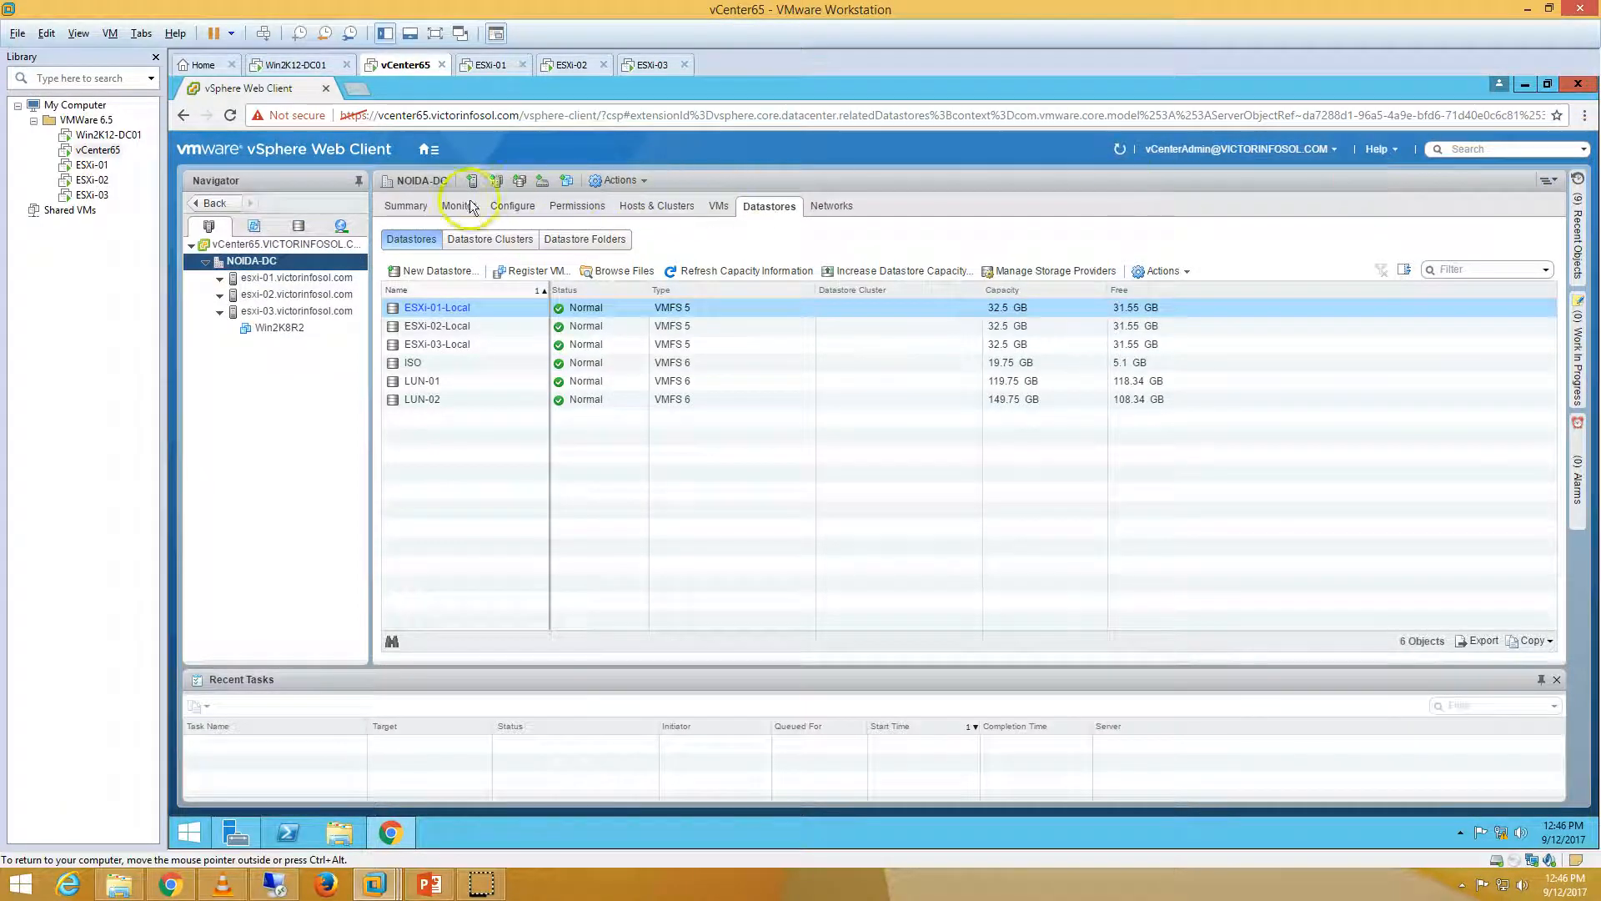
{"action": "left_click", "coordinate": [423, 206]}
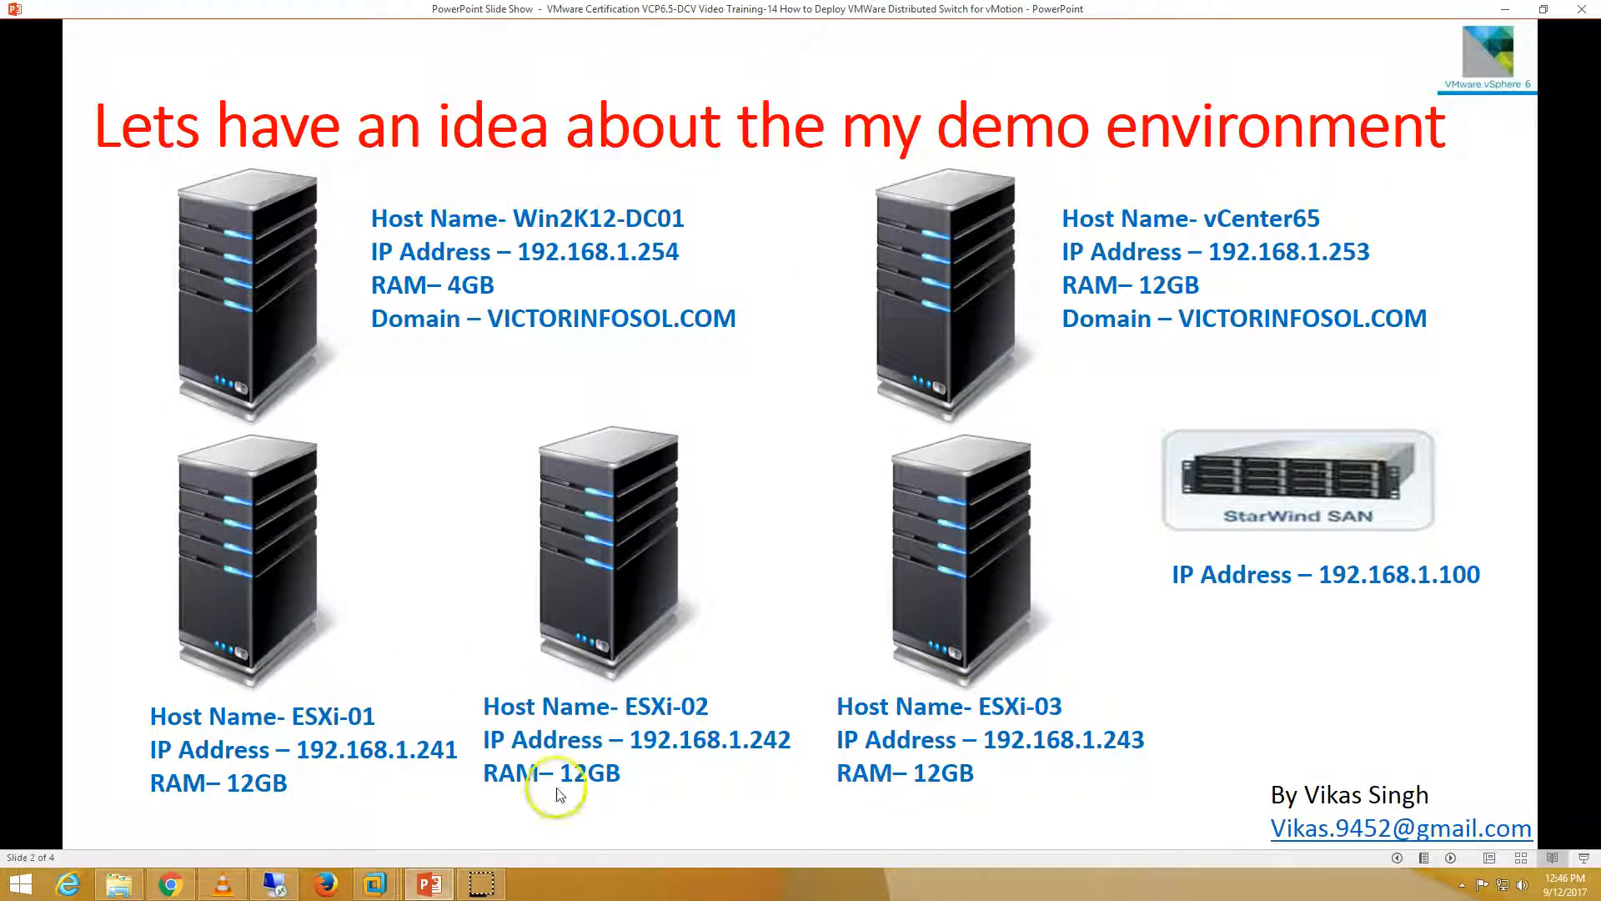
Review the distributed switches and distributed port groups in the NOIDA-DC datacenter's networks, including Prod-DSwitch and VNet-DPortGroup
{"action": "left_click", "coordinate": [435, 887]}
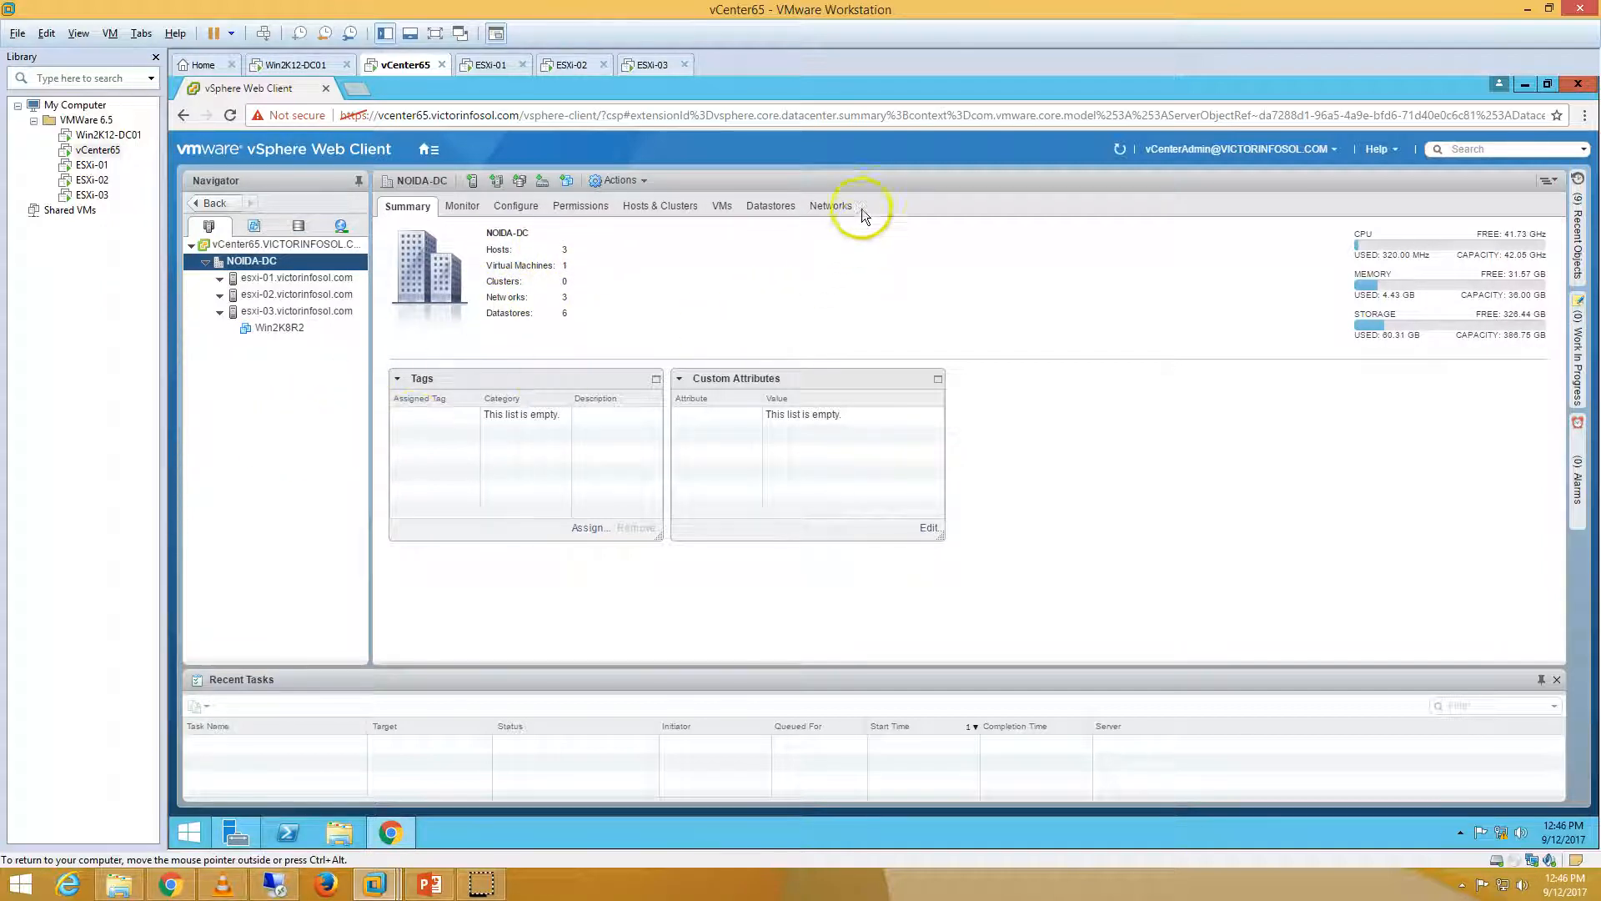
{"action": "left_click", "coordinate": [834, 207]}
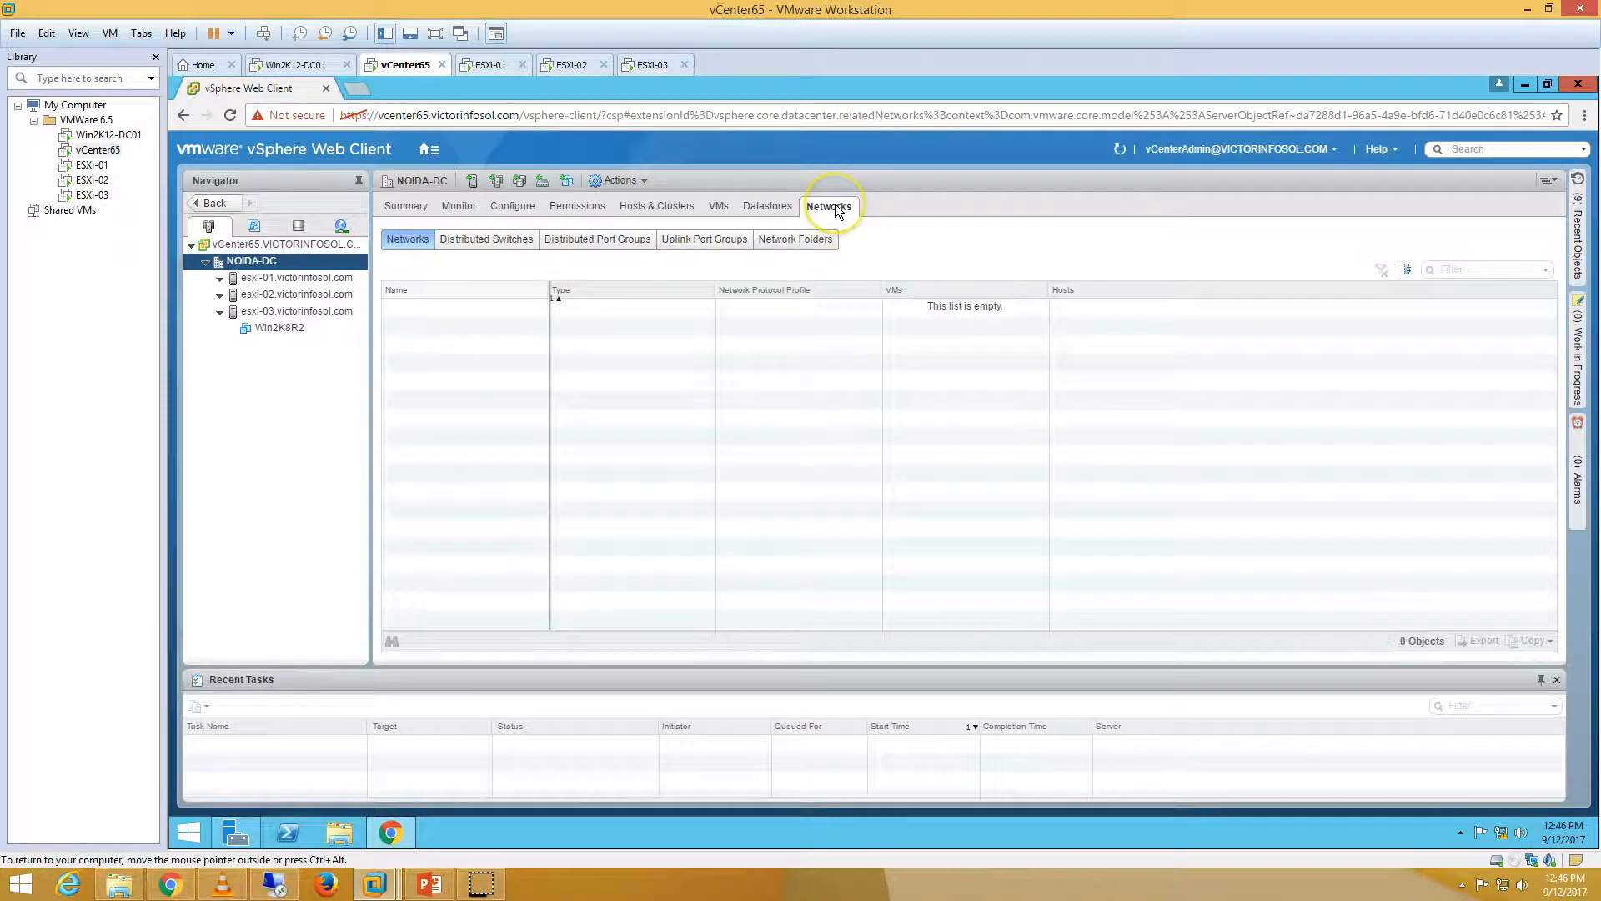
{"action": "left_click", "coordinate": [472, 239]}
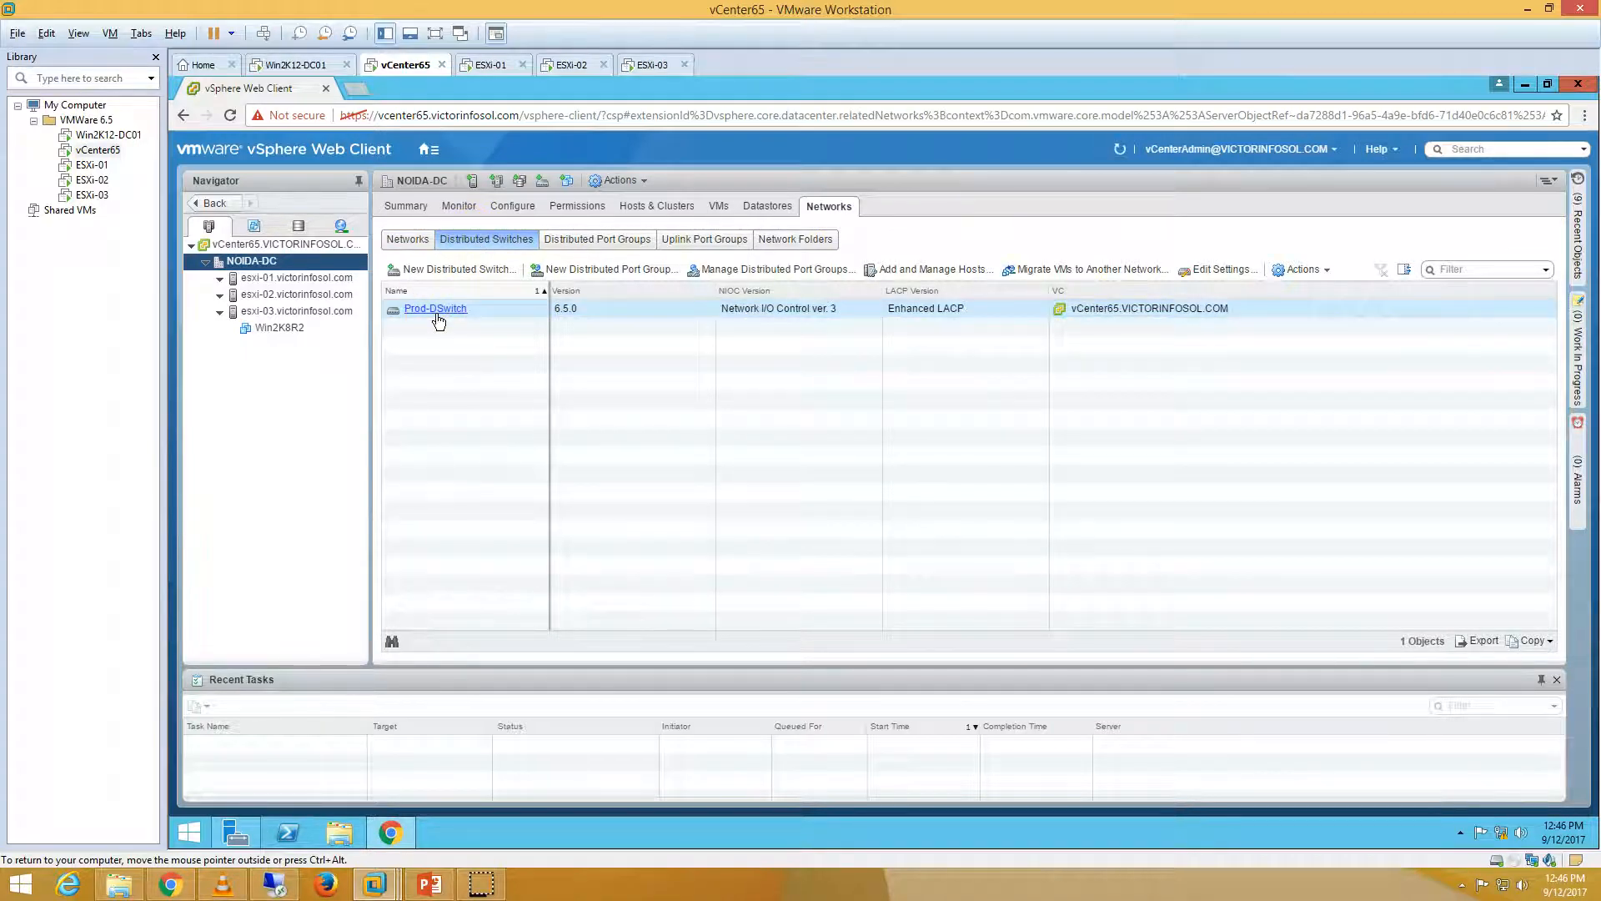
{"action": "left_click", "coordinate": [438, 314]}
{"action": "left_click", "coordinate": [607, 241]}
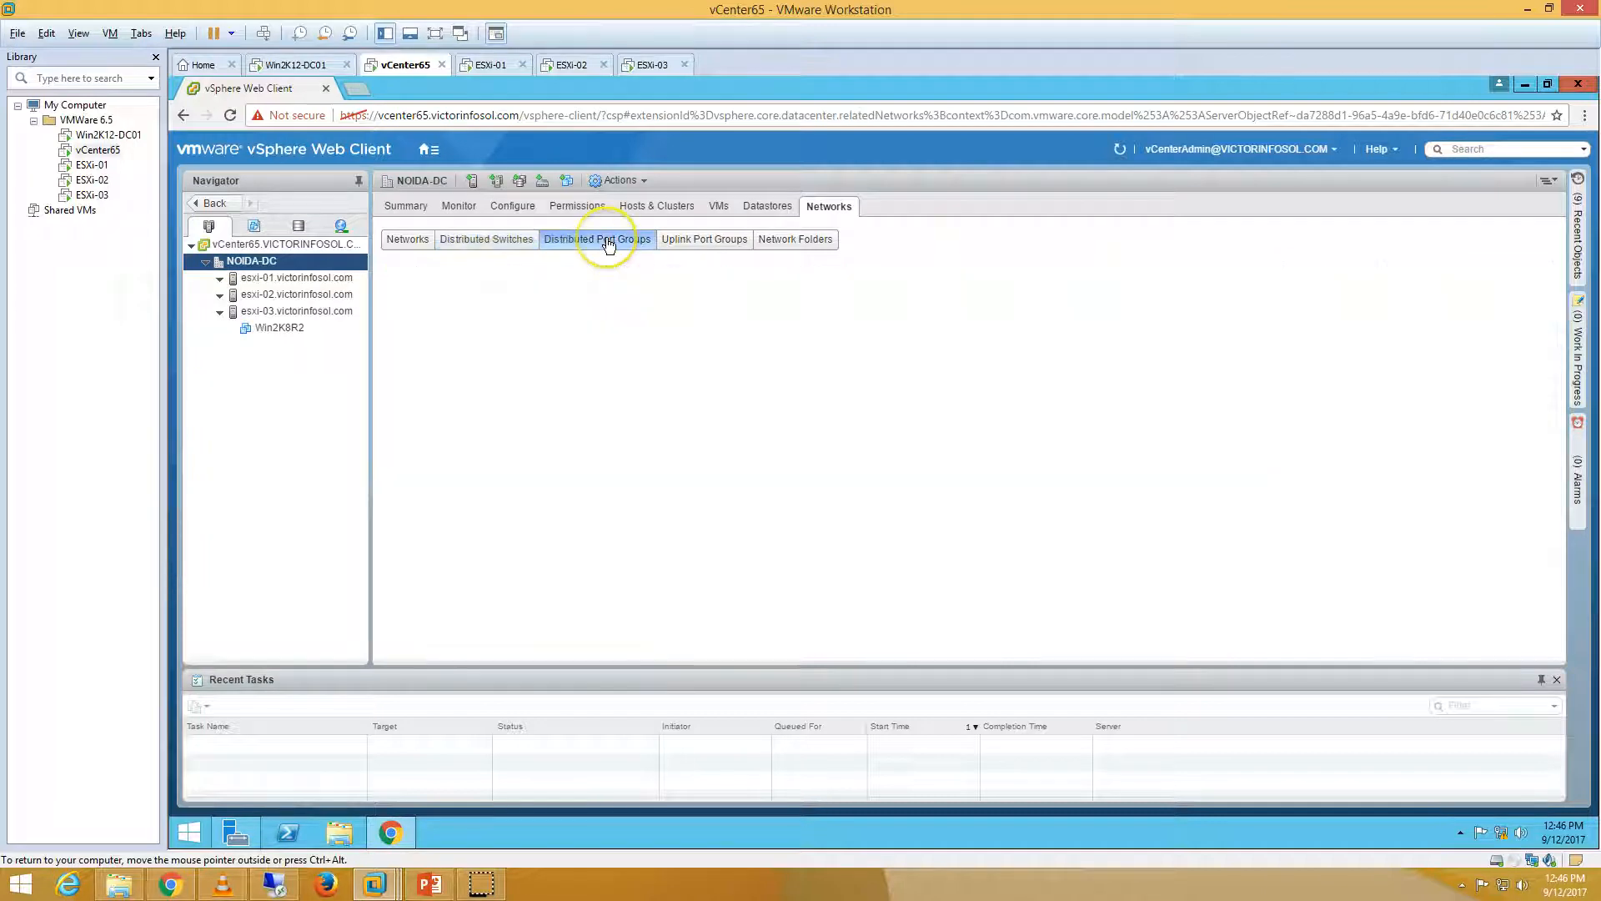
{"action": "left_click", "coordinate": [481, 387]}
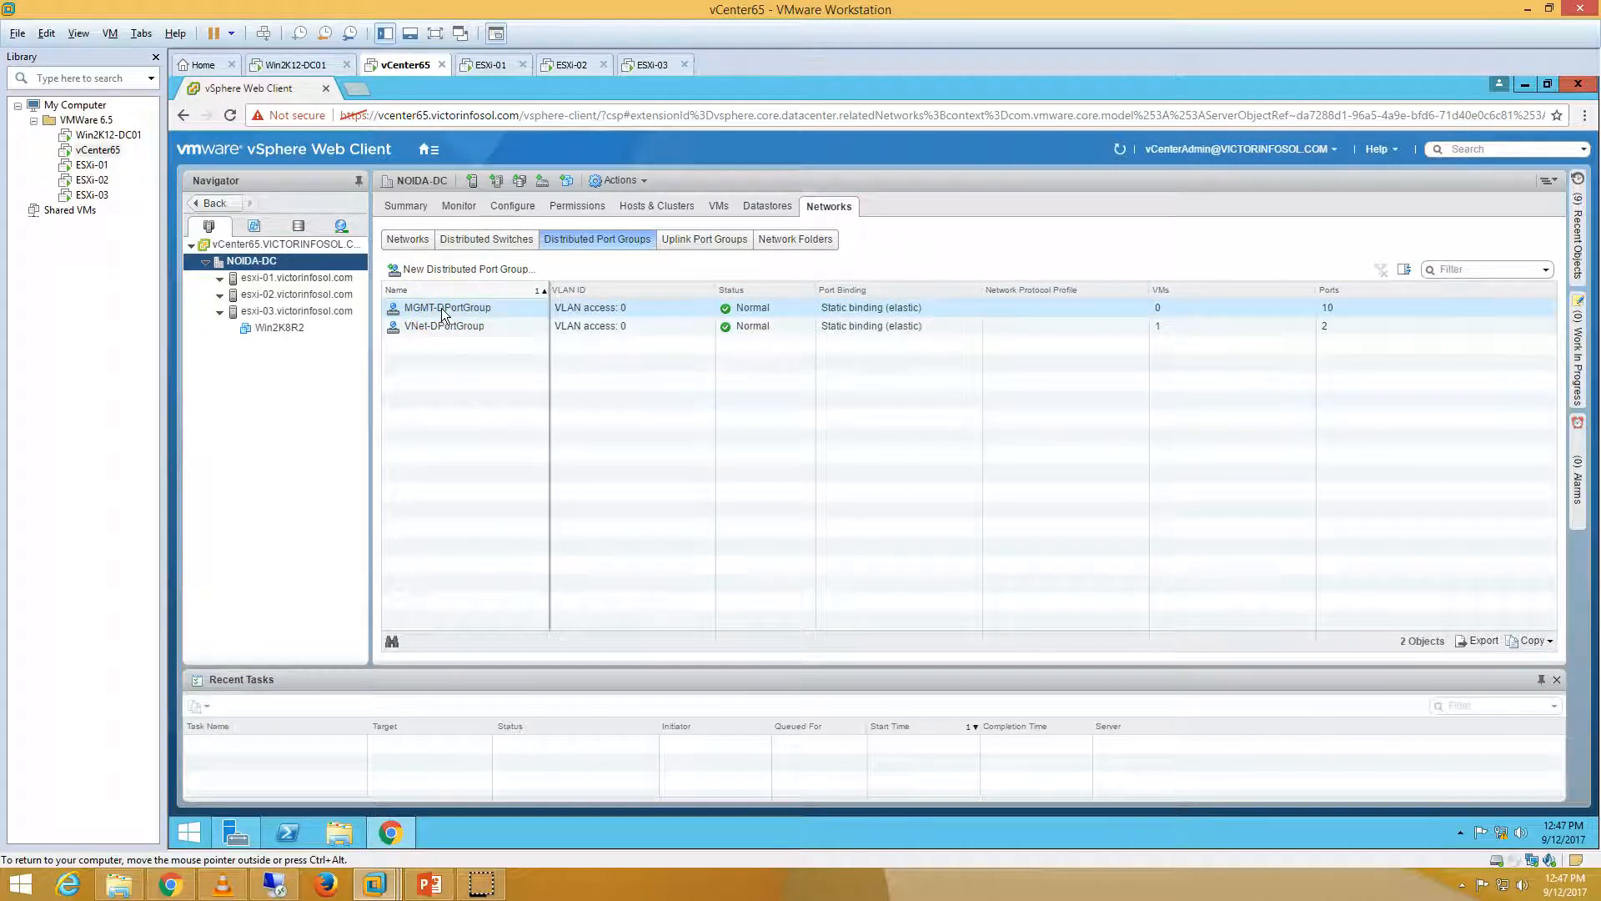
{"action": "left_click", "coordinate": [432, 327]}
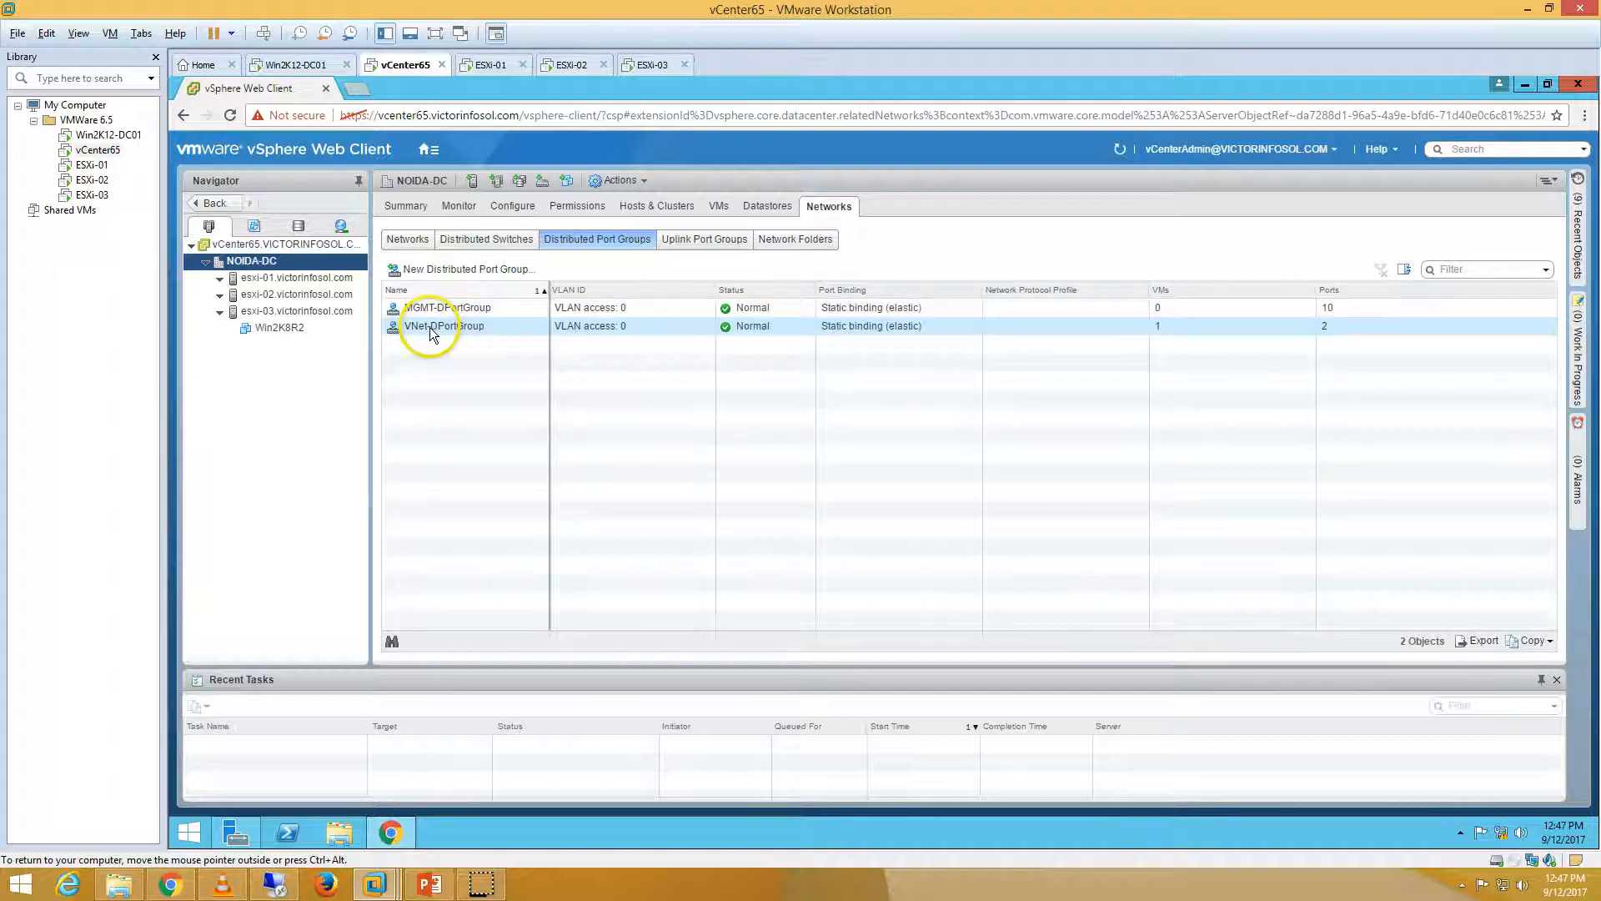
Switch to PowerPoint and advance to the slide listing the steps for deploying the distributed switch, returning to VMware Workstation after reading
{"action": "left_click", "coordinate": [429, 884]}
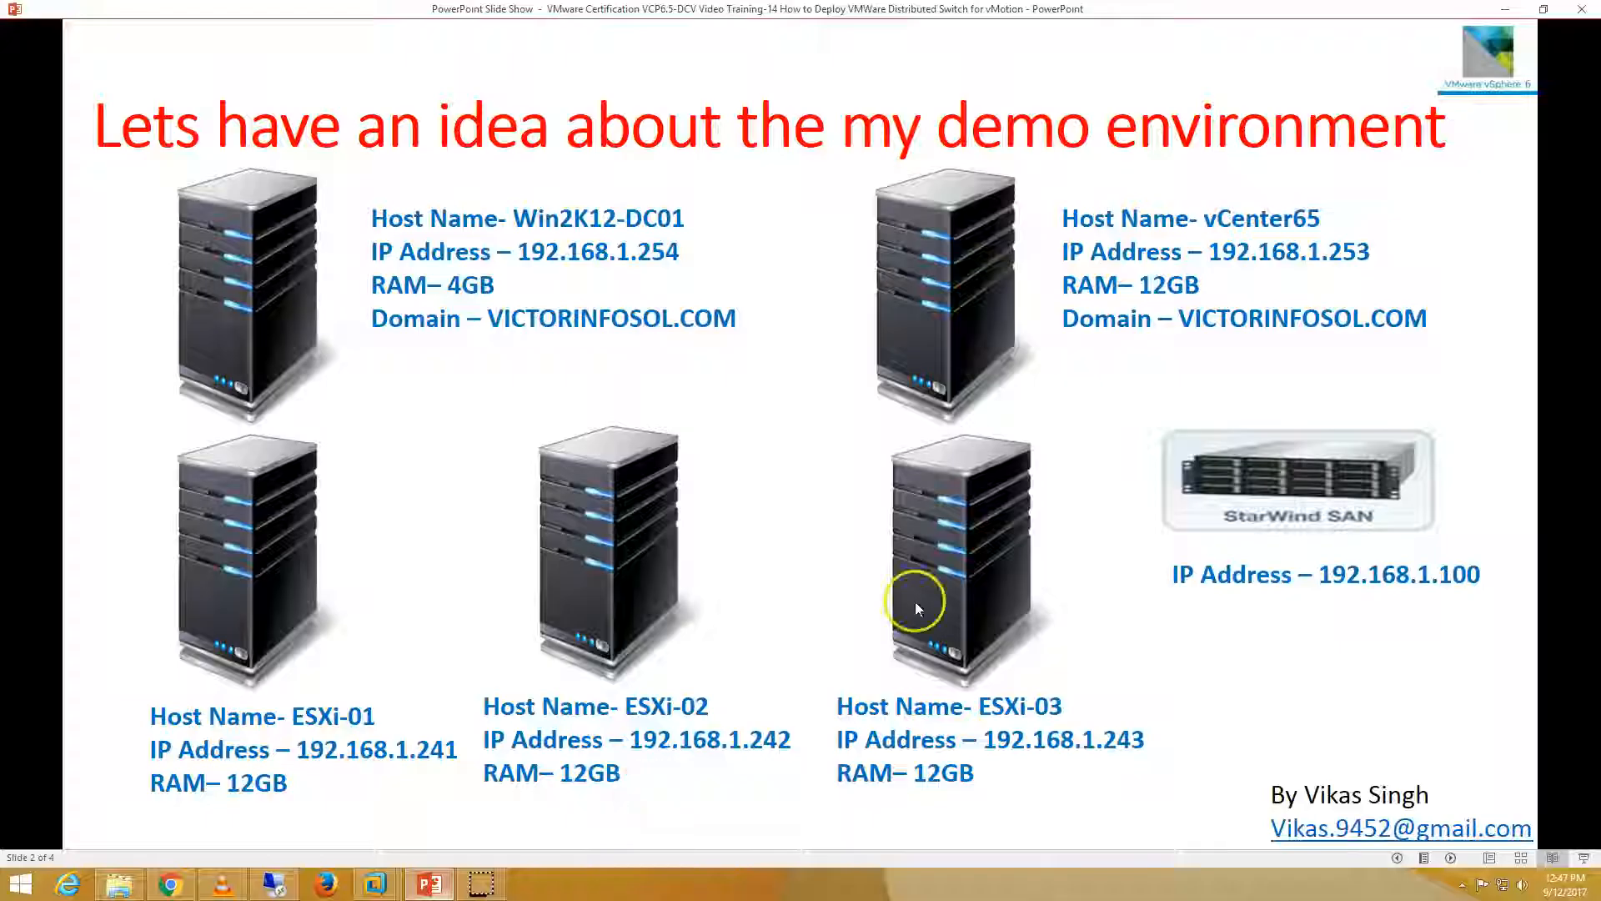
{"action": "left_click", "coordinate": [1450, 859]}
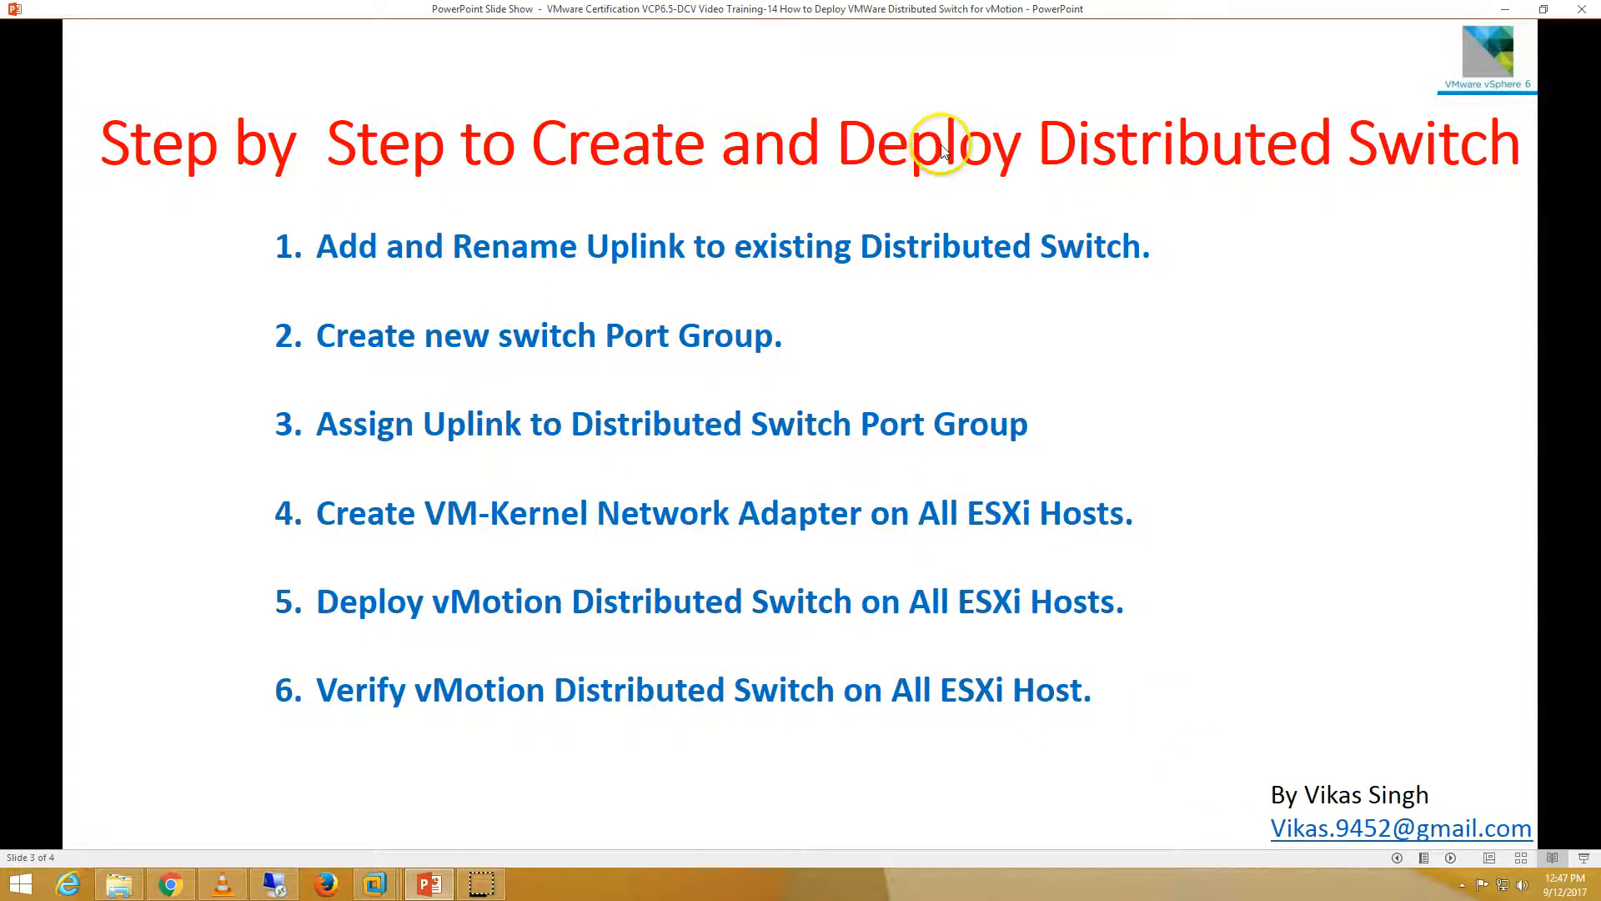
{"action": "left_click", "coordinate": [436, 882]}
View the NOIDA-DC summary and inspect the networks attached to hosts esxi-01, esxi-02 and esxi-03
{"action": "left_click", "coordinate": [406, 206]}
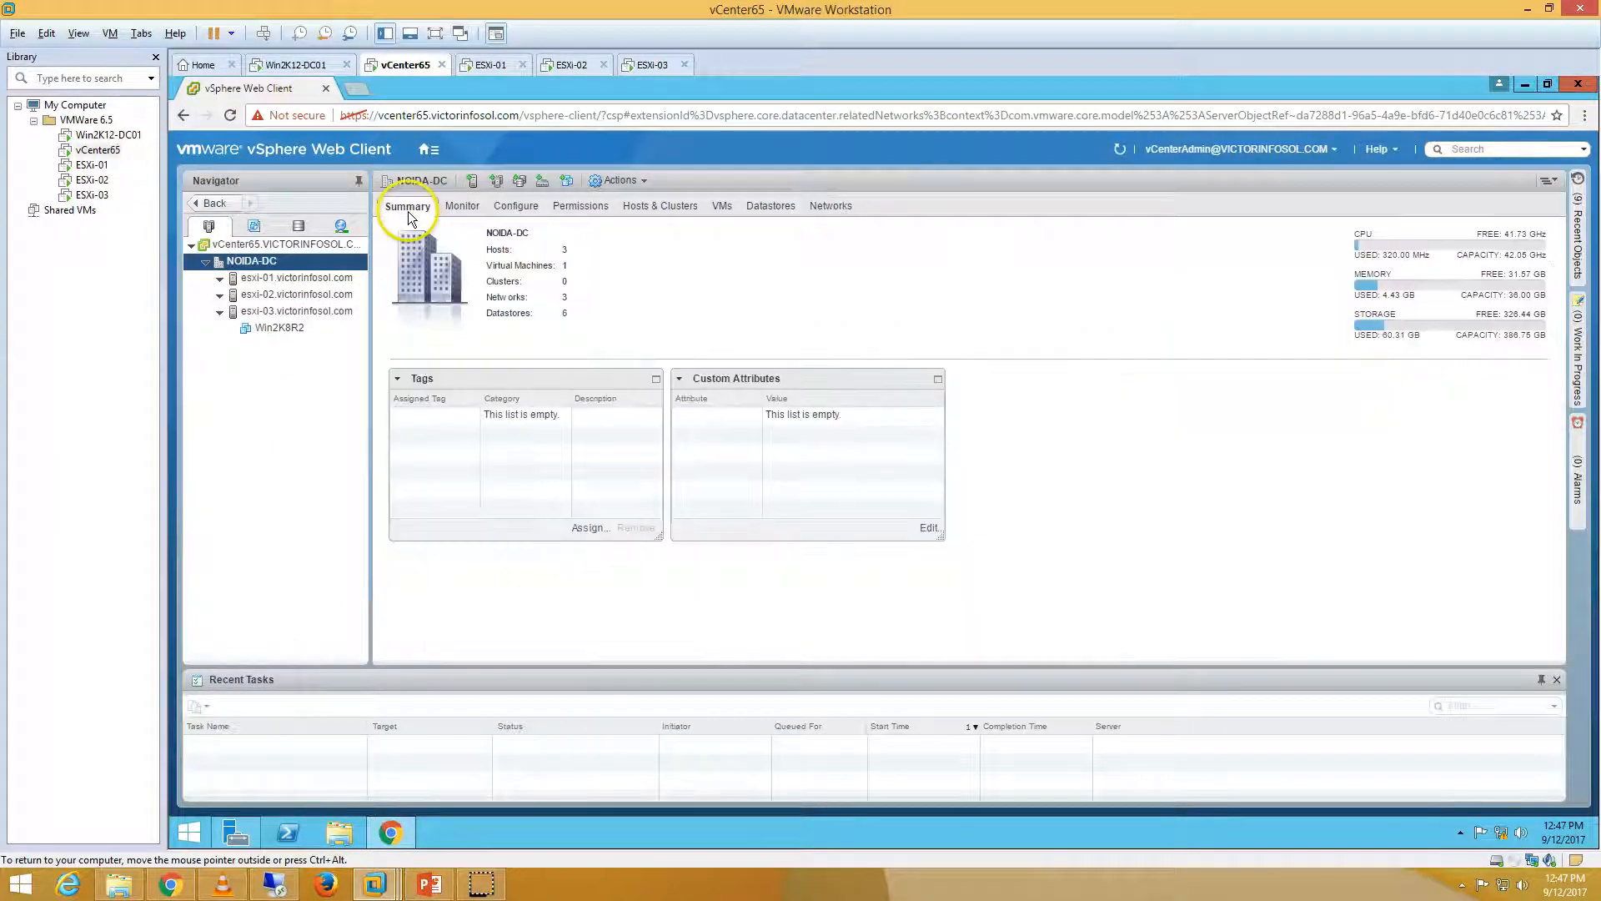
{"action": "left_click", "coordinate": [298, 281]}
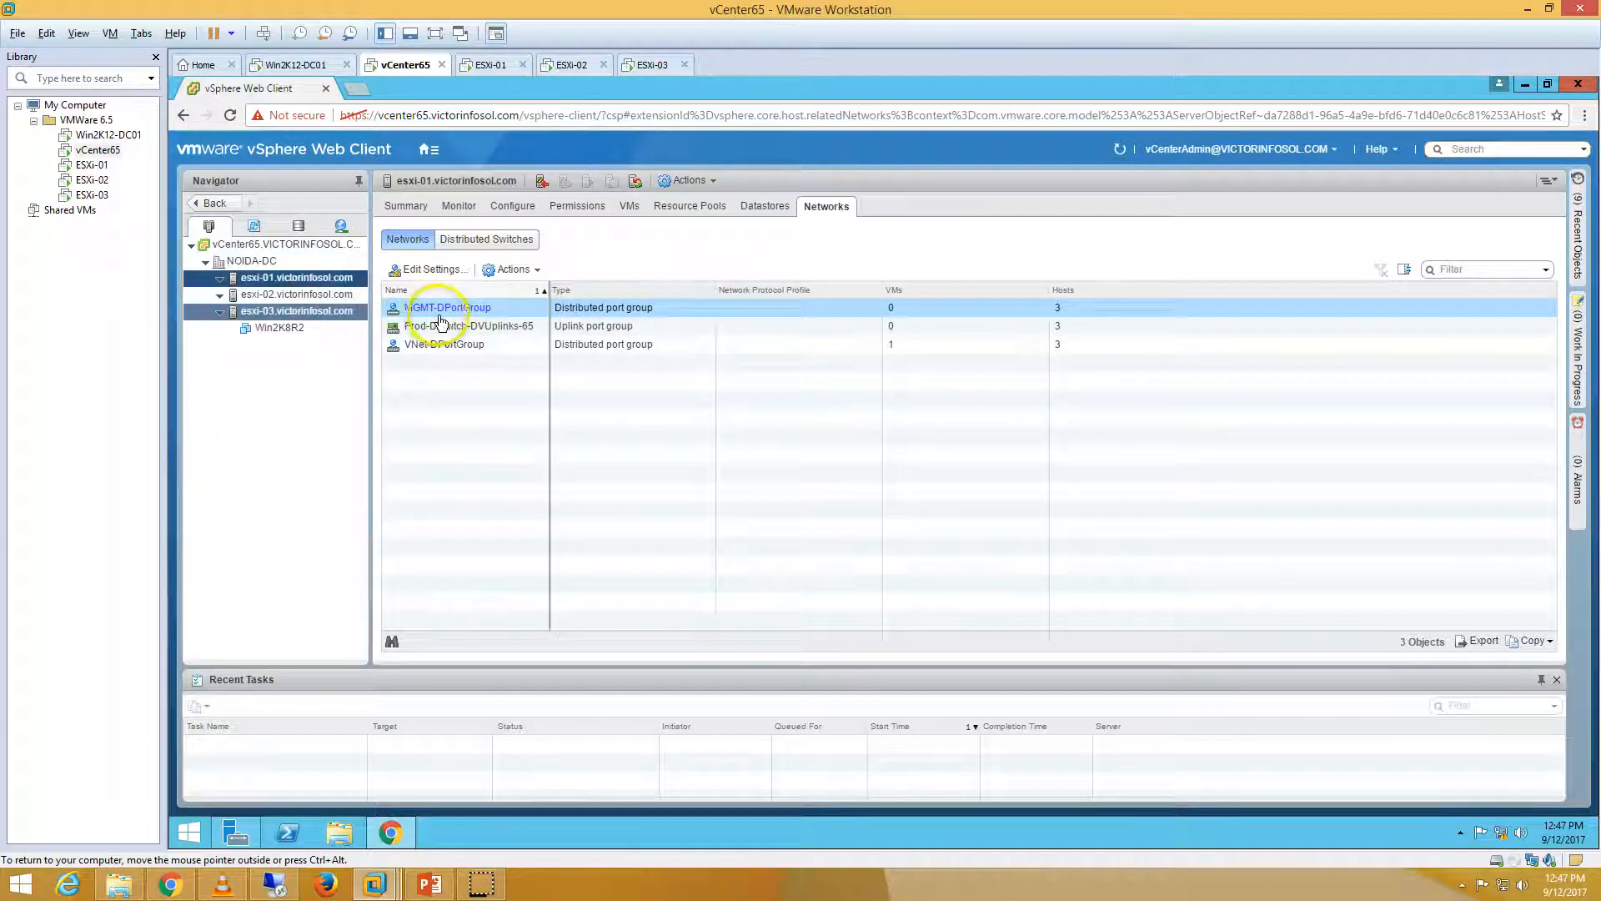
{"action": "left_click", "coordinate": [318, 293]}
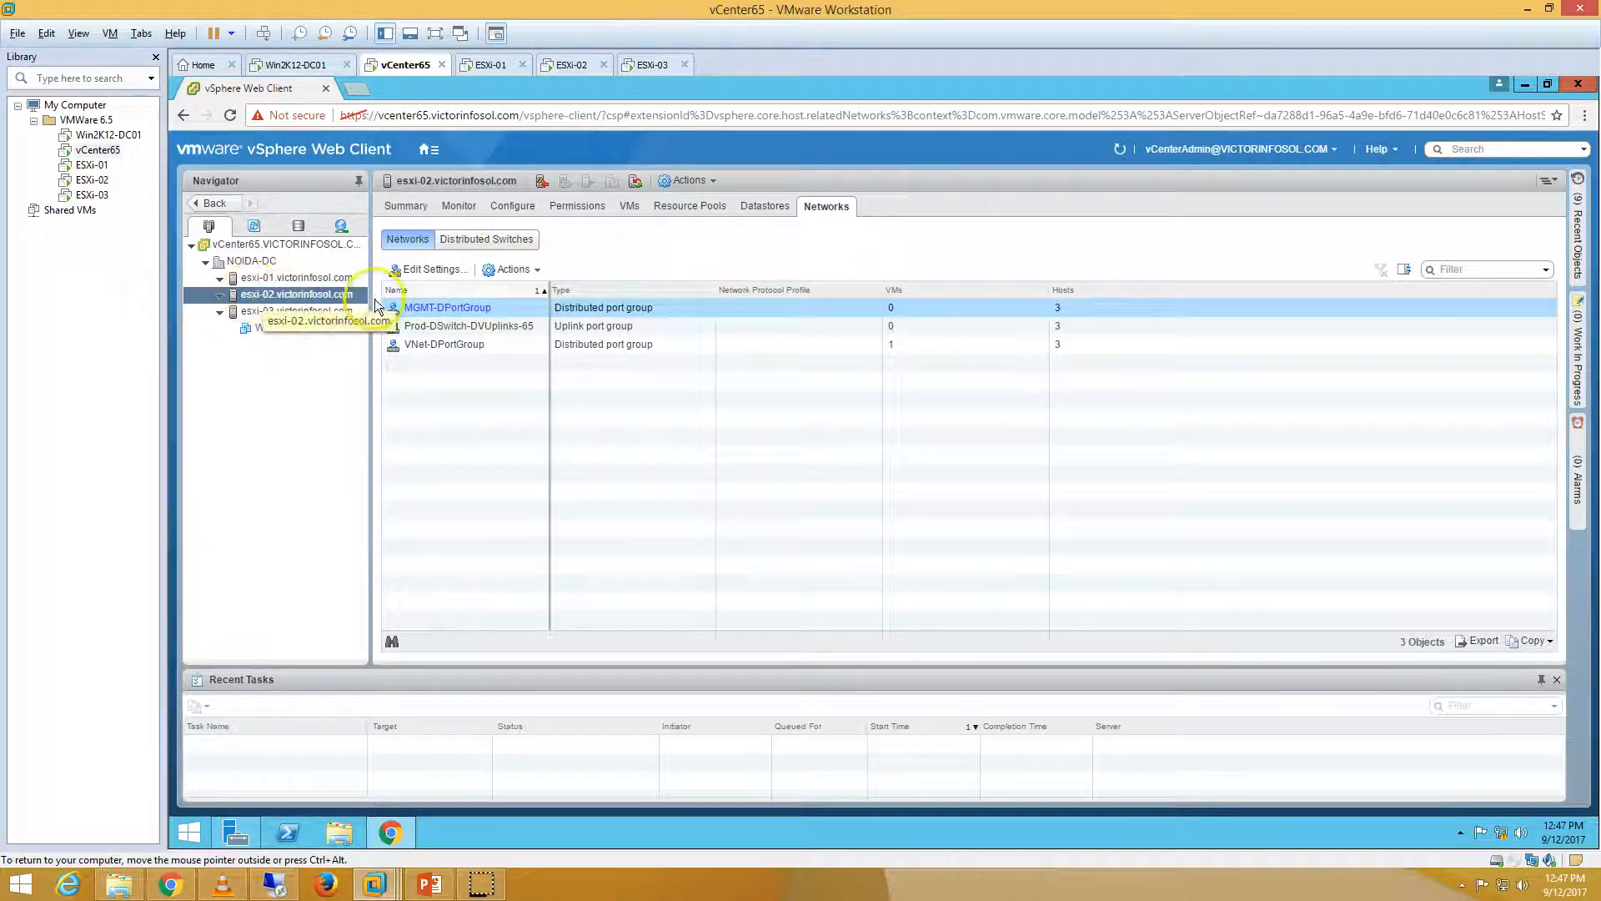
{"action": "left_click", "coordinate": [324, 311]}
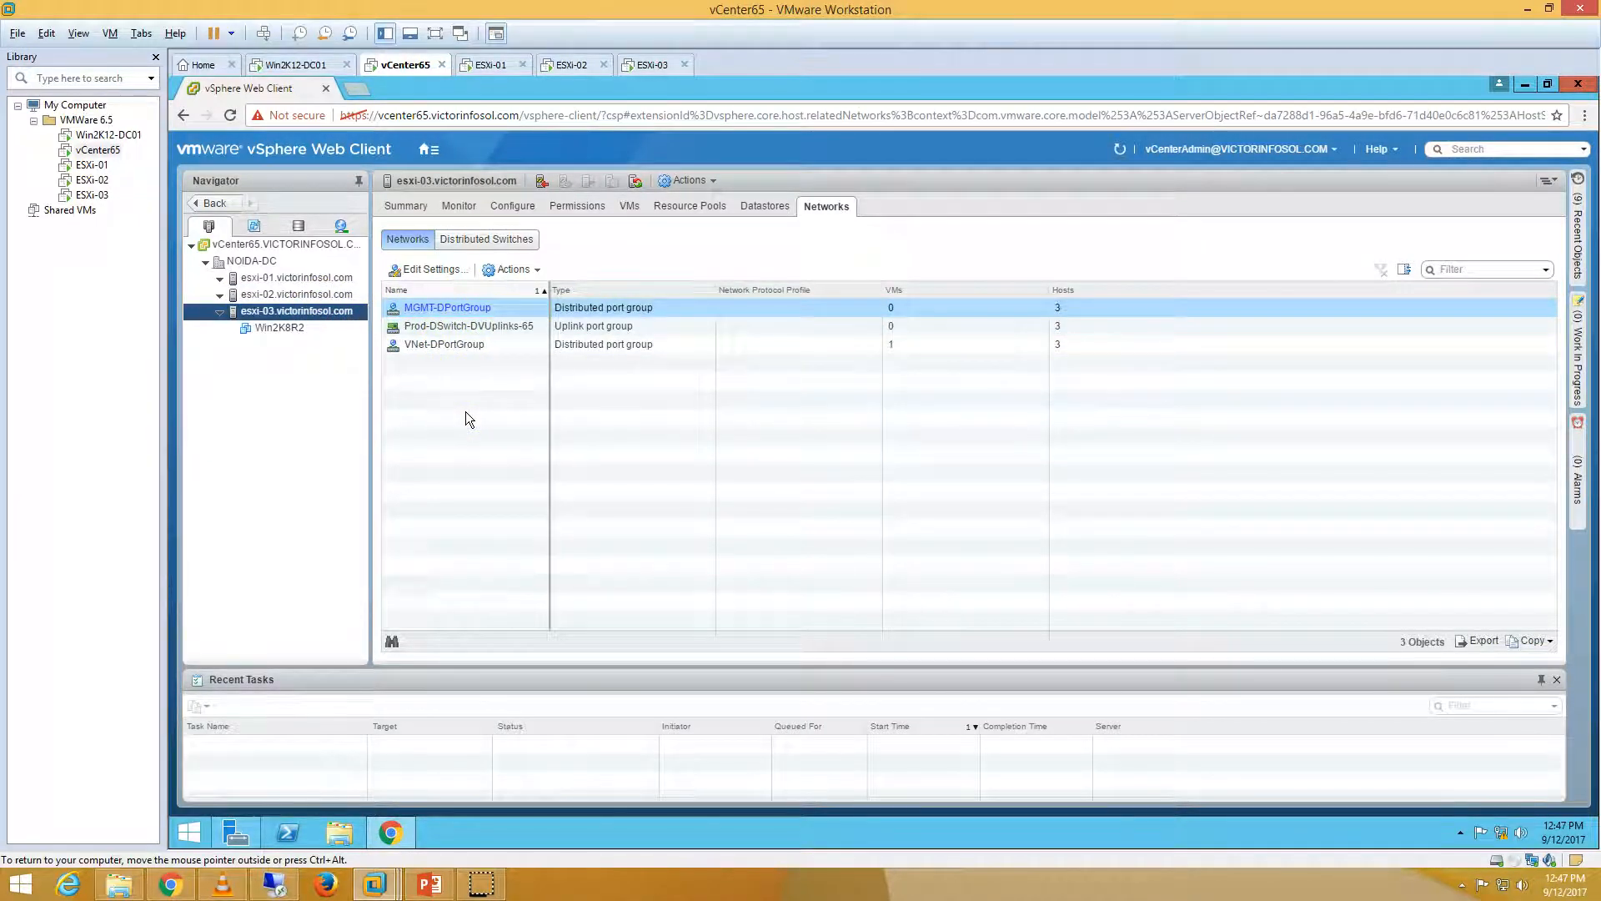
Show the networking inventory with Prod-DSwitch and recheck the first task on the PowerPoint deployment steps slide
{"action": "left_click", "coordinate": [341, 227]}
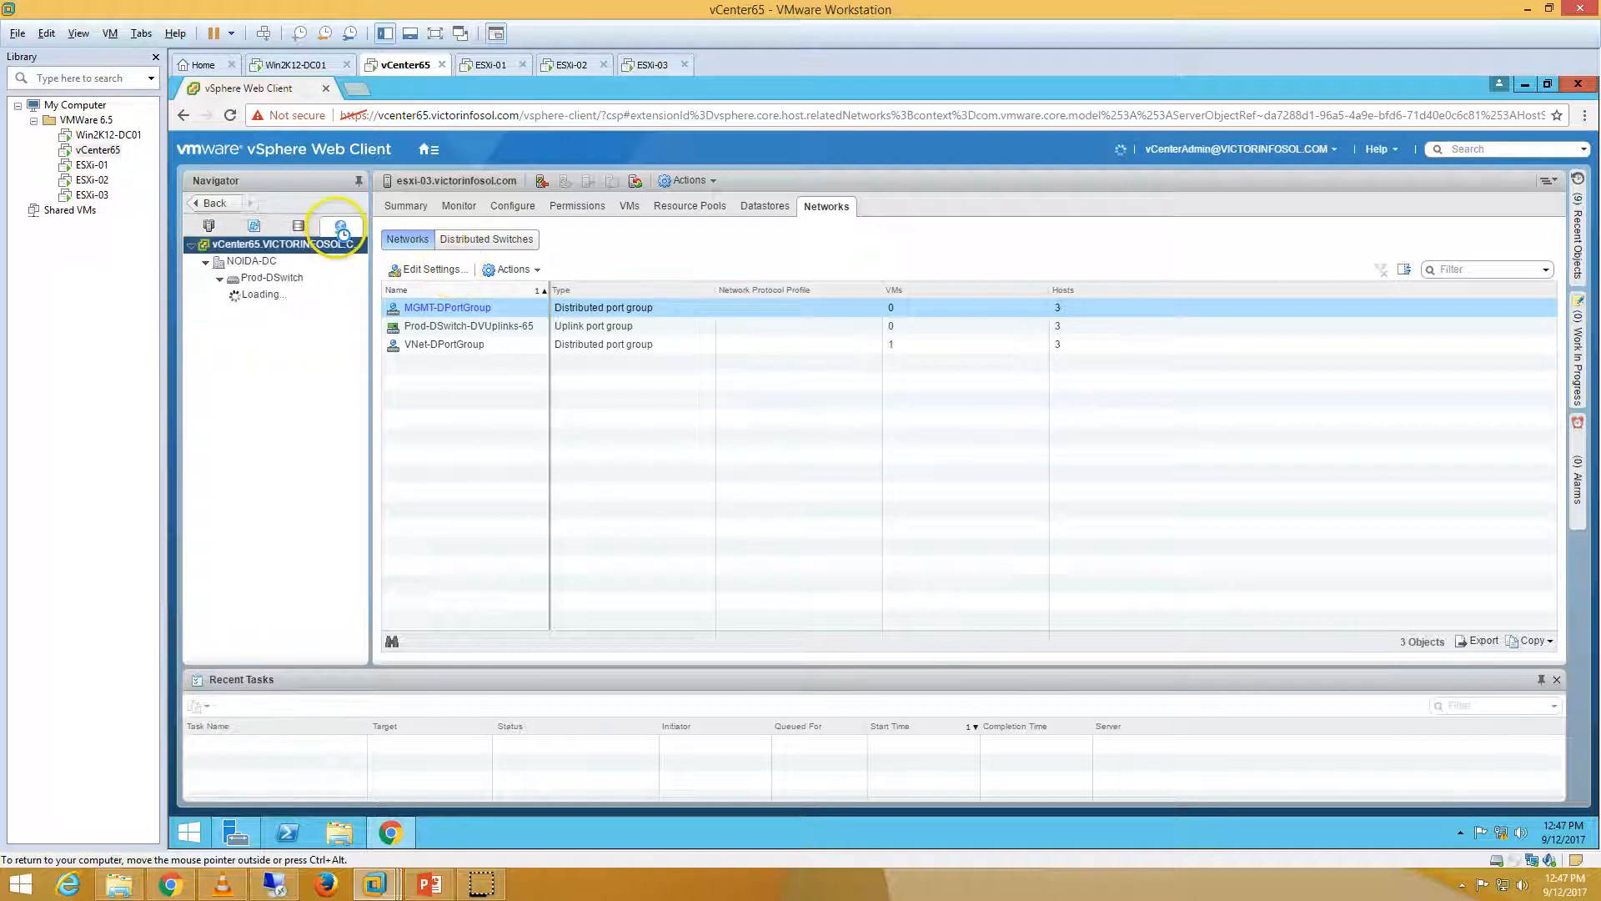
{"action": "left_click", "coordinate": [273, 278]}
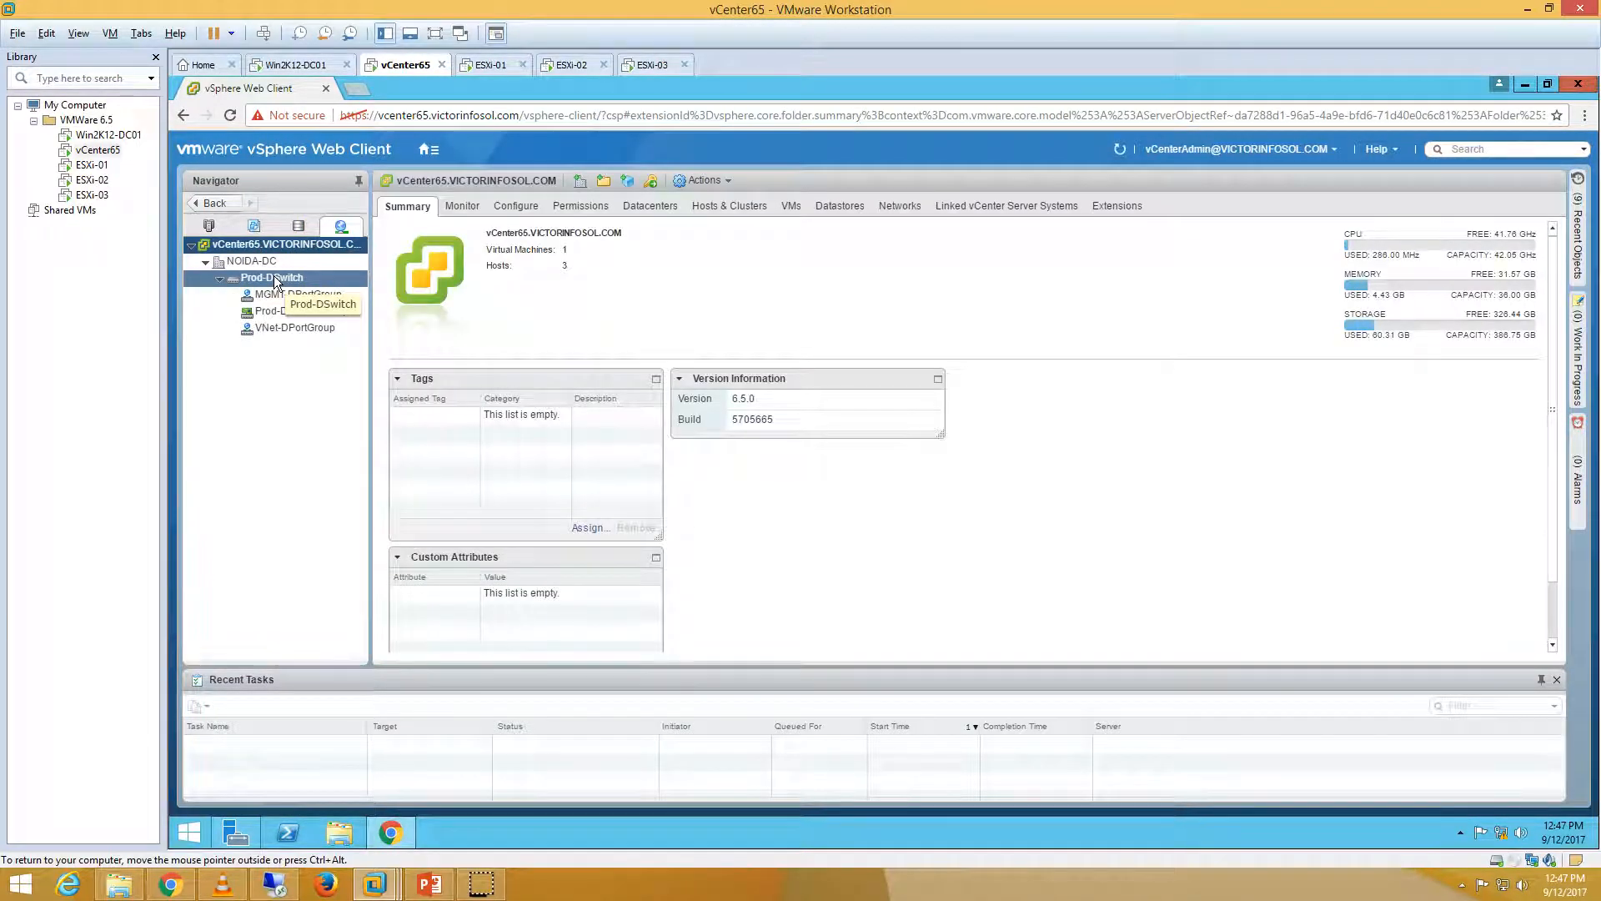
{"action": "left_click", "coordinate": [429, 884]}
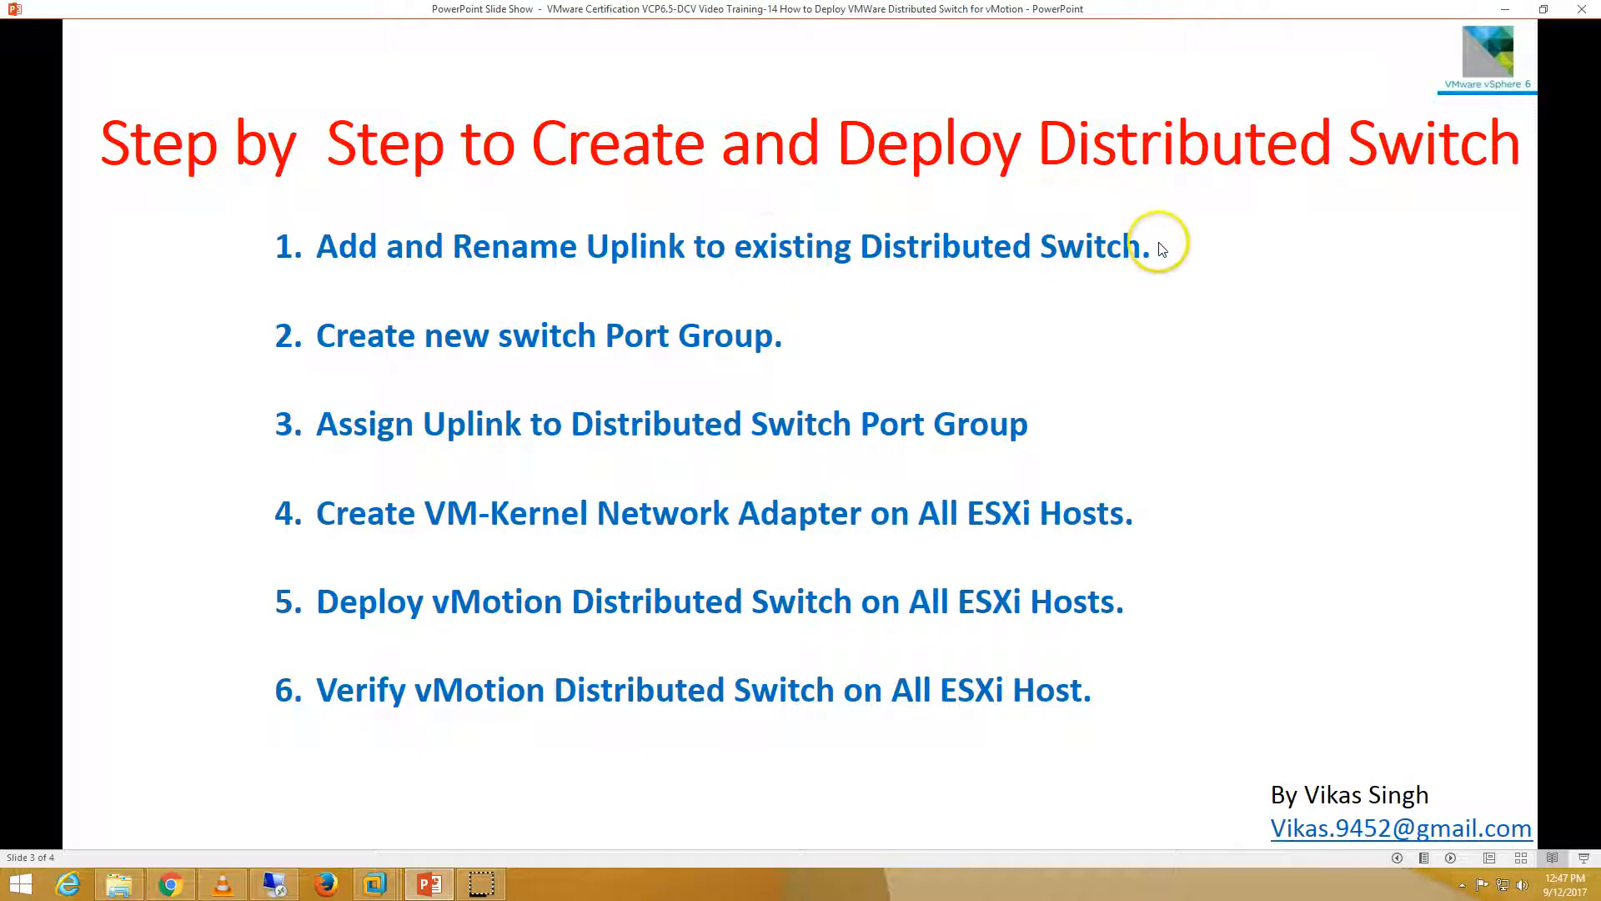
{"action": "left_click", "coordinate": [374, 885]}
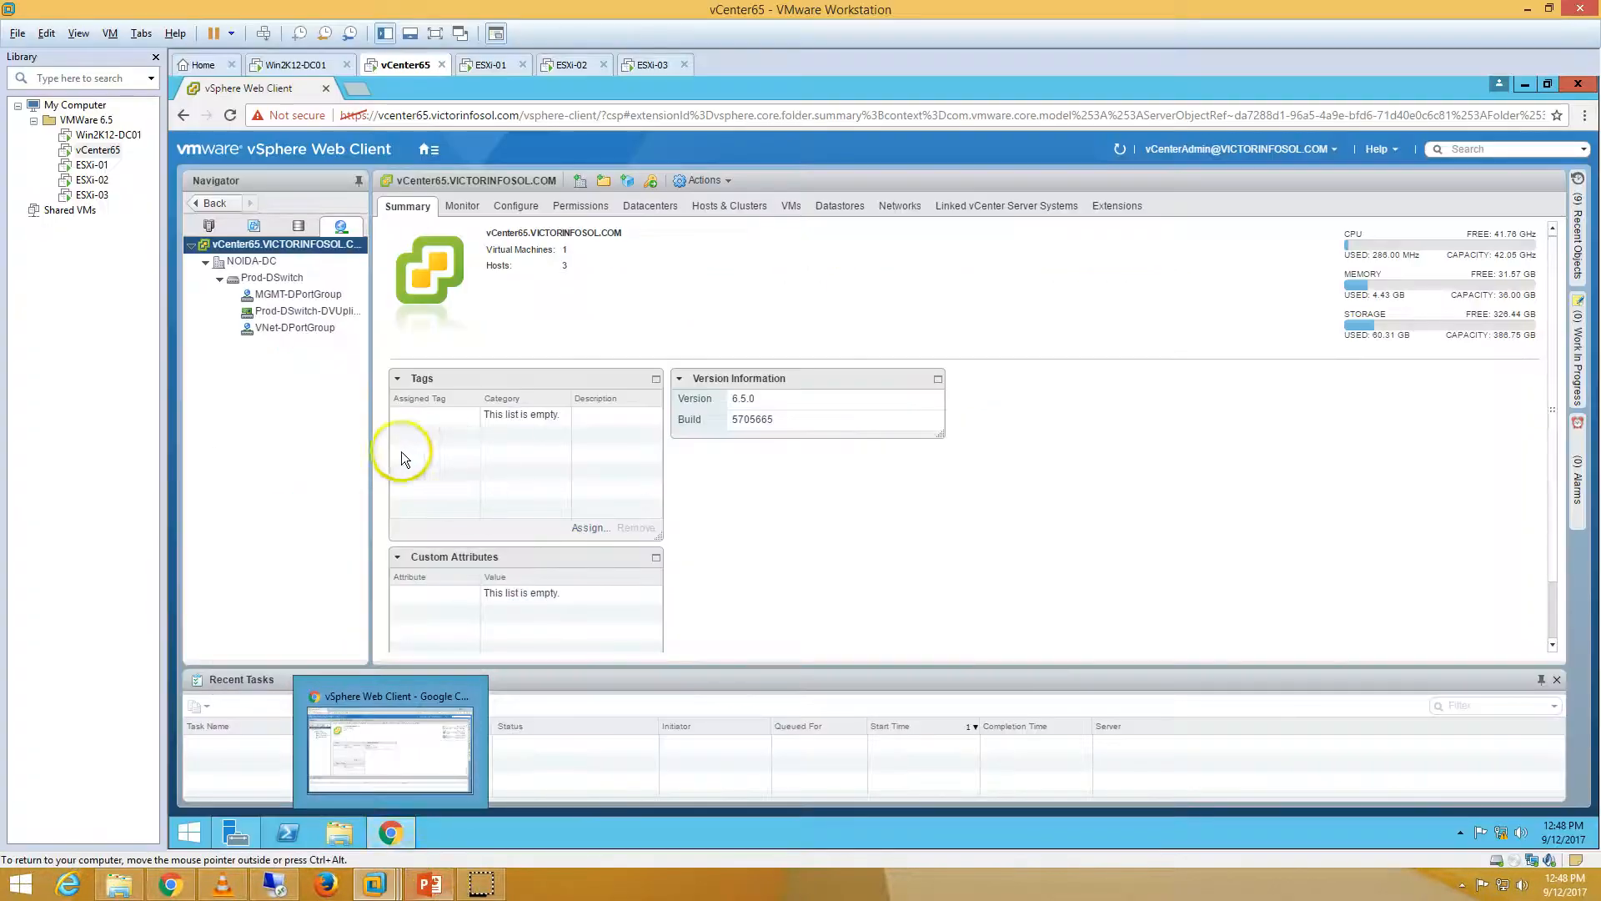
Open the configuration properties of Prod-DSwitch and check its number of uplinks
{"action": "left_click", "coordinate": [272, 279]}
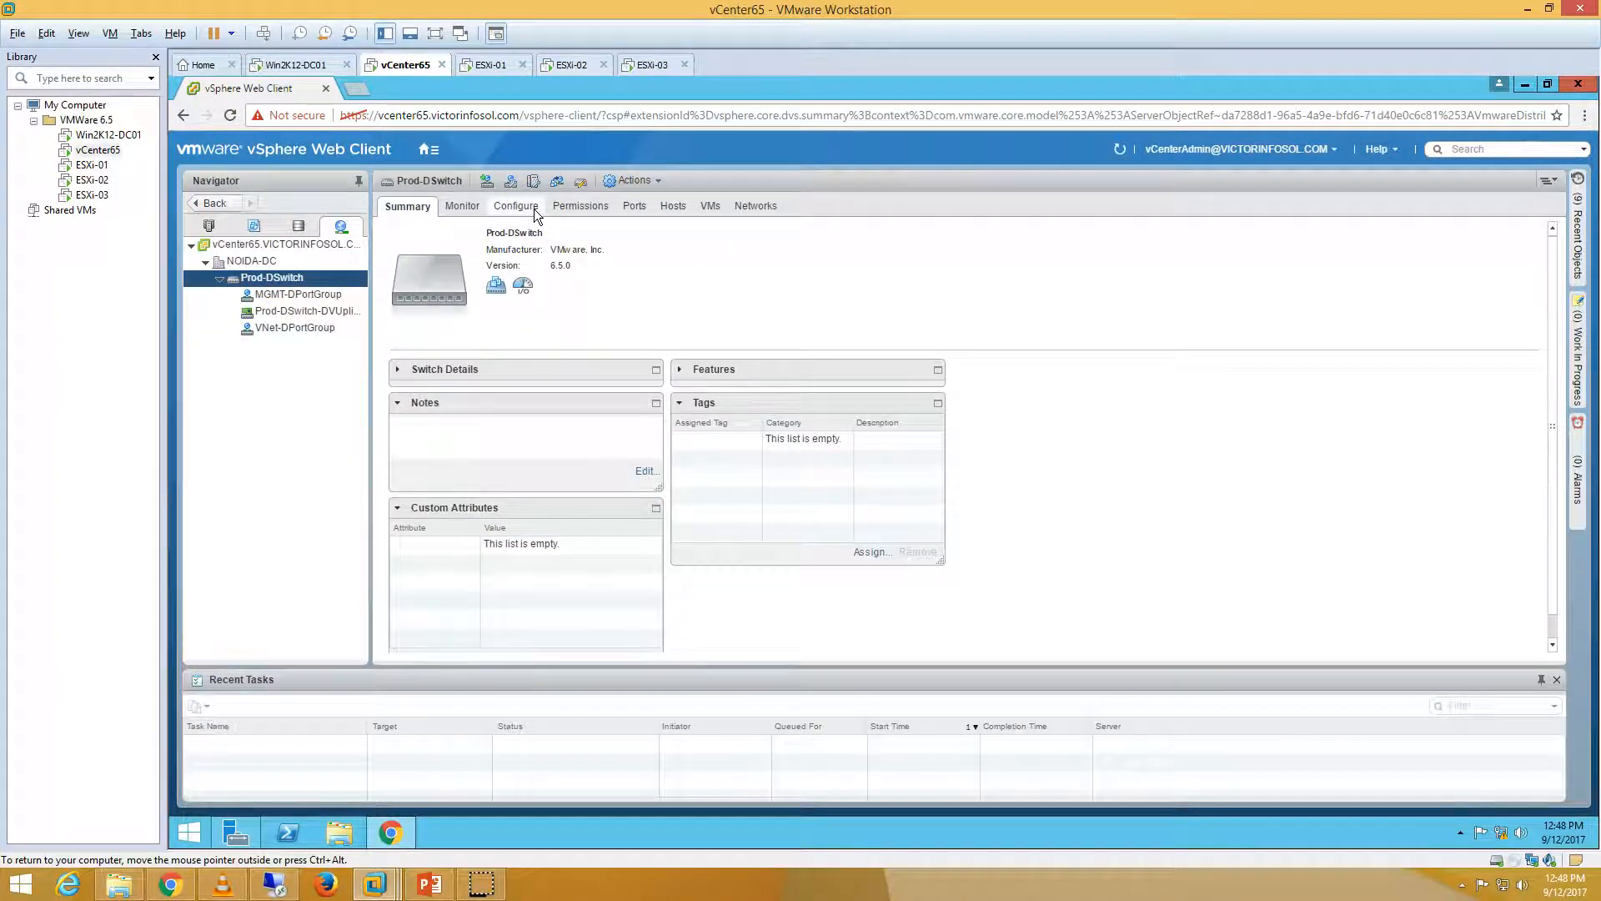
{"action": "left_click", "coordinate": [533, 208]}
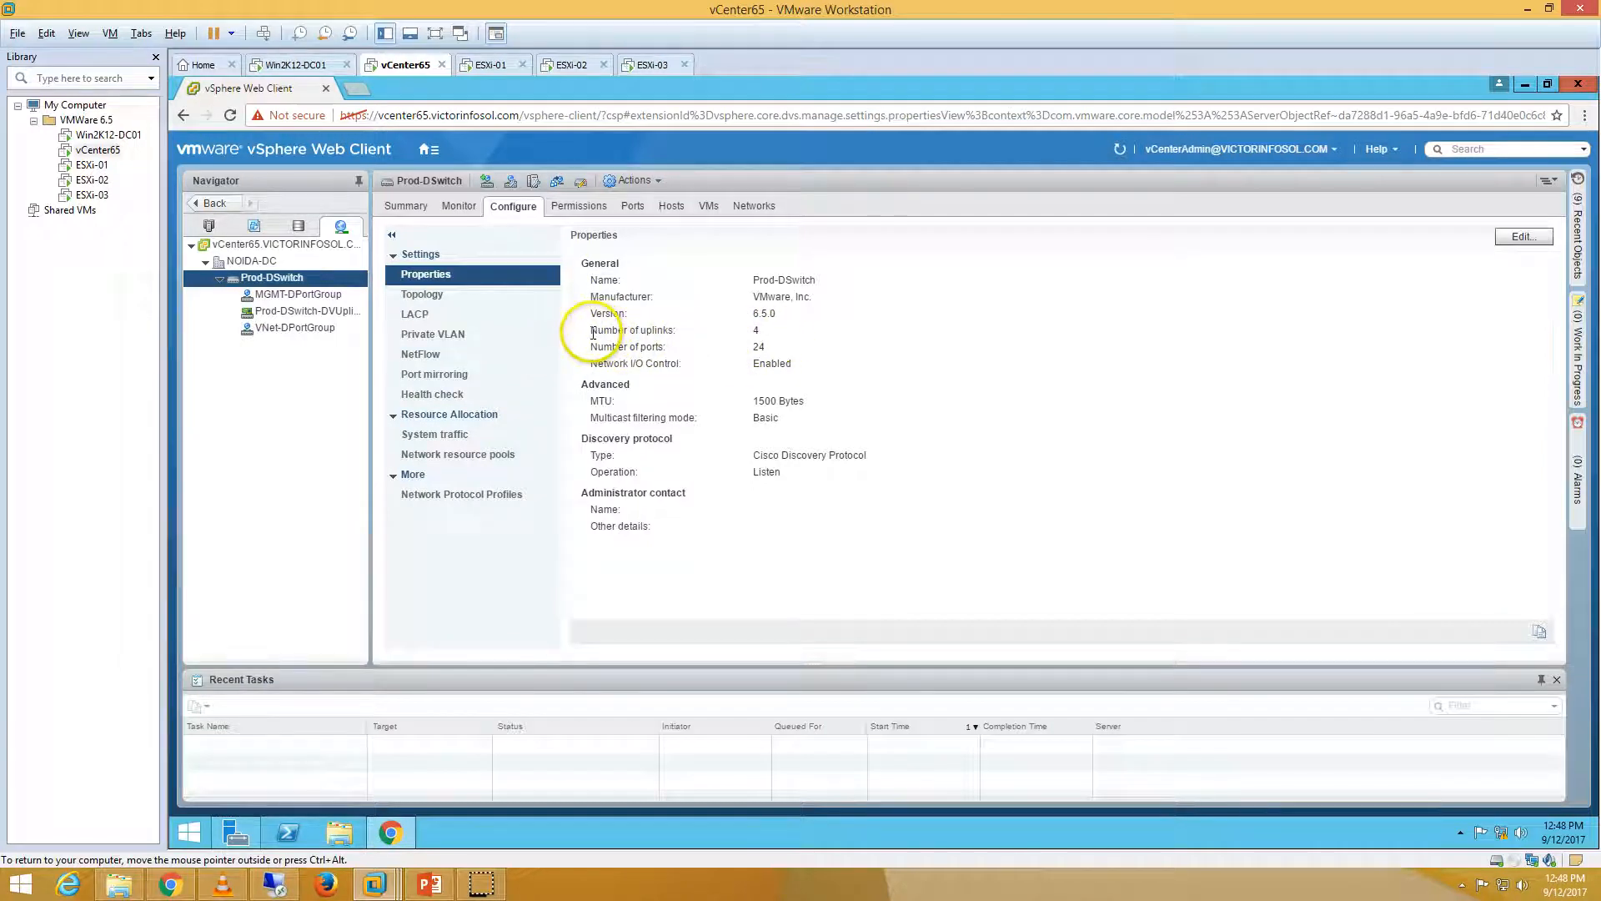
{"action": "left_click_drag", "start_coordinate": [593, 332], "coordinate": [715, 331]}
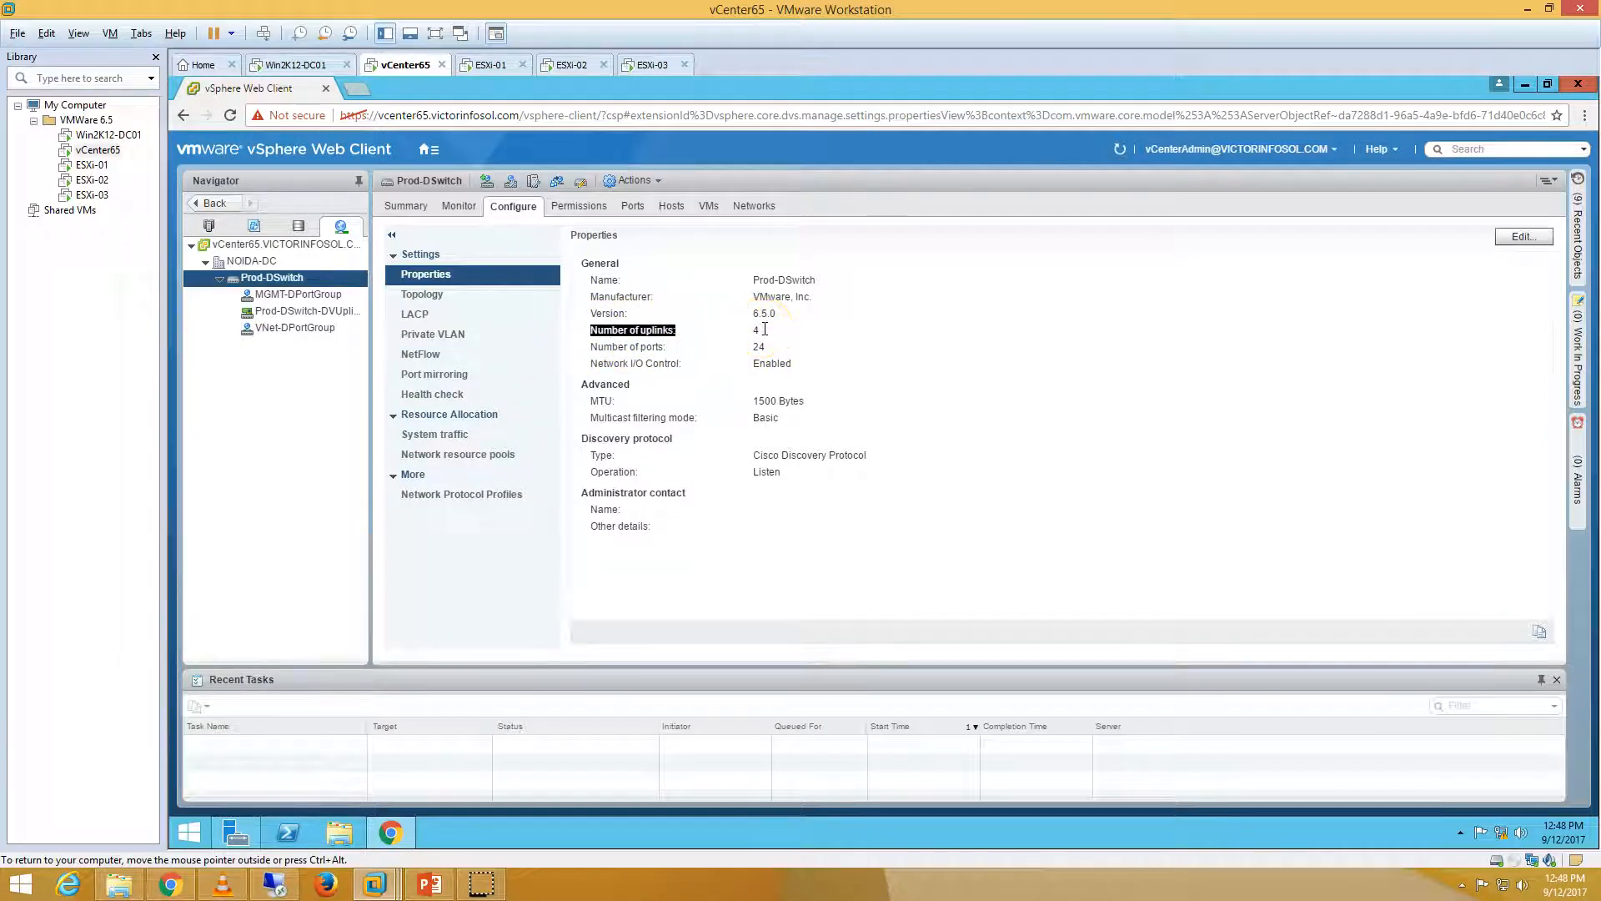
Examine the Prod-DSwitch topology to see which uplinks serve MGMT-DPortGroup and VNet-DPortGroup
{"action": "left_click", "coordinate": [448, 296]}
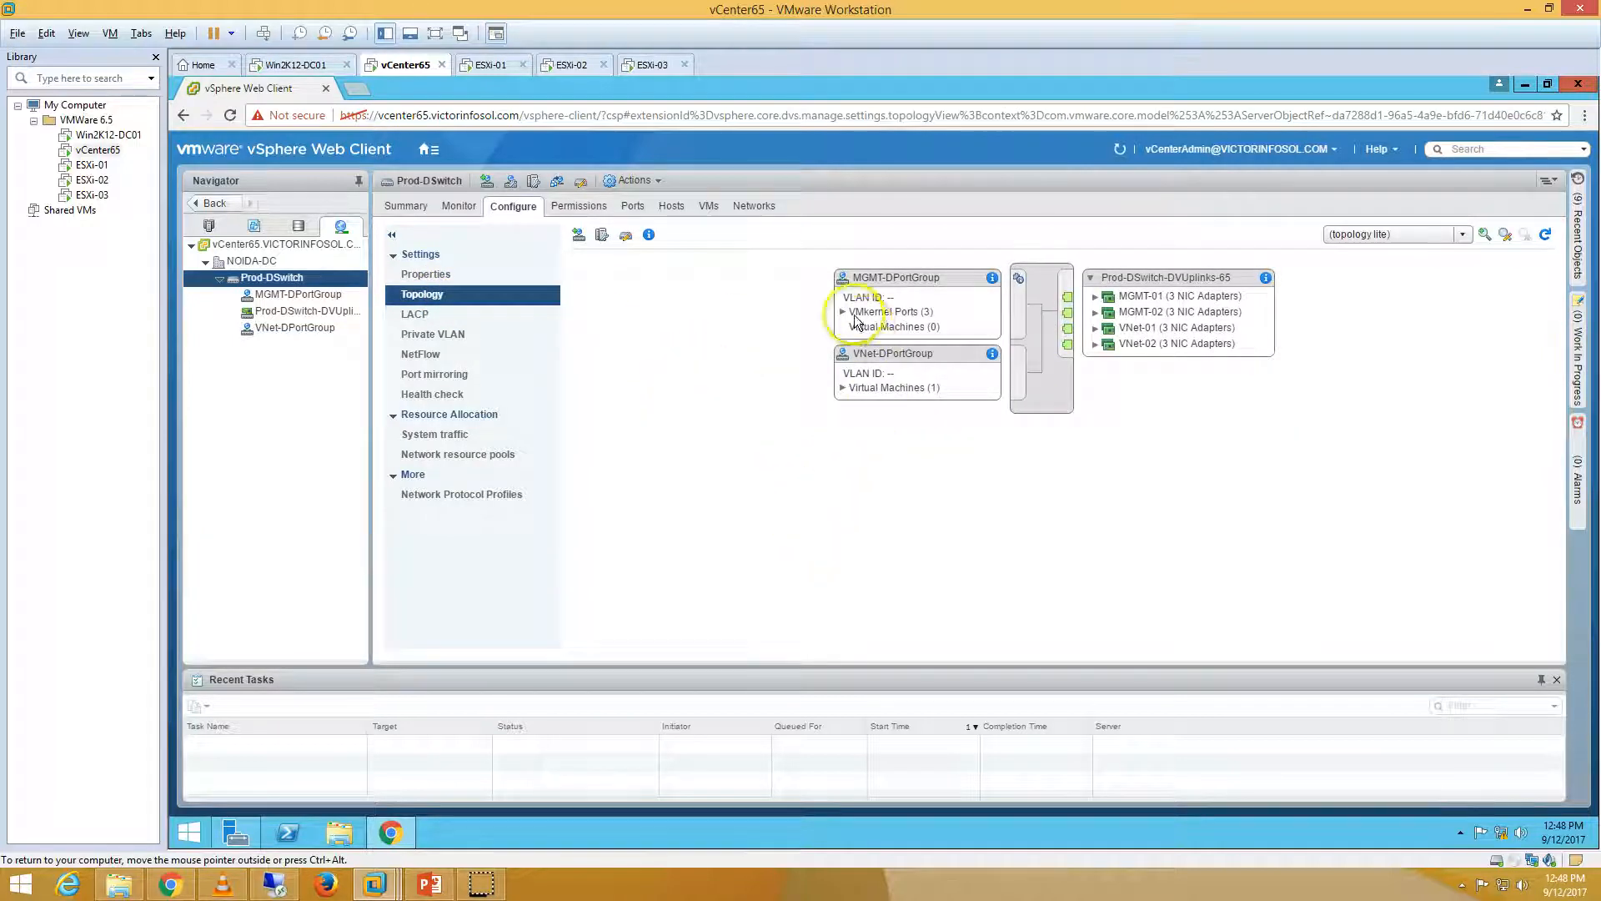
{"action": "left_click", "coordinate": [1158, 302]}
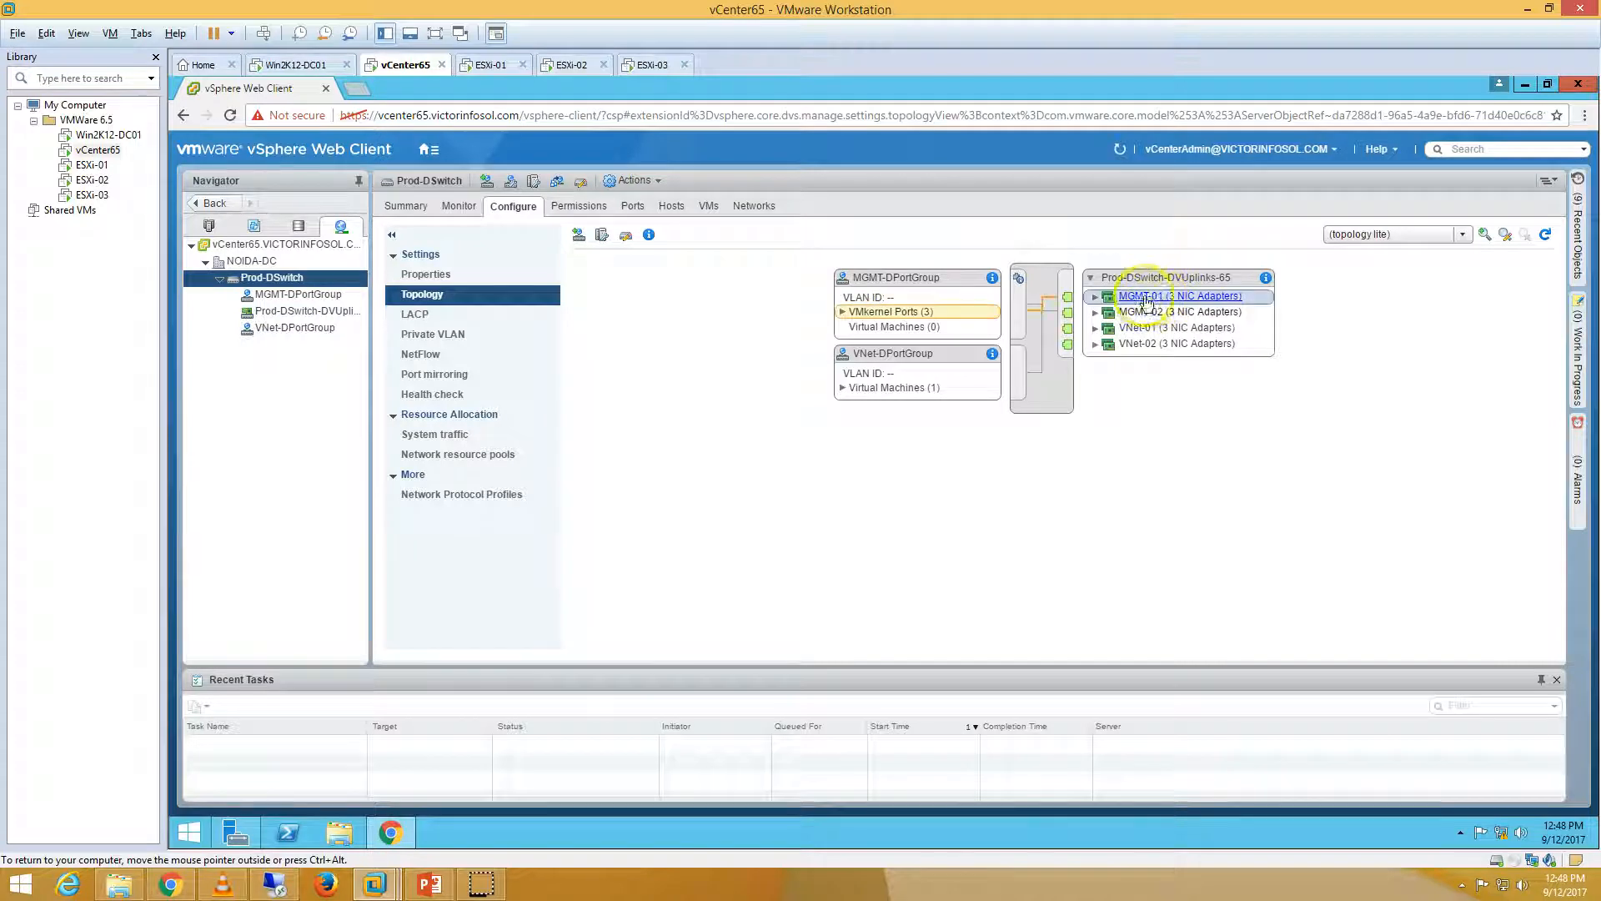
{"action": "left_click", "coordinate": [912, 275]}
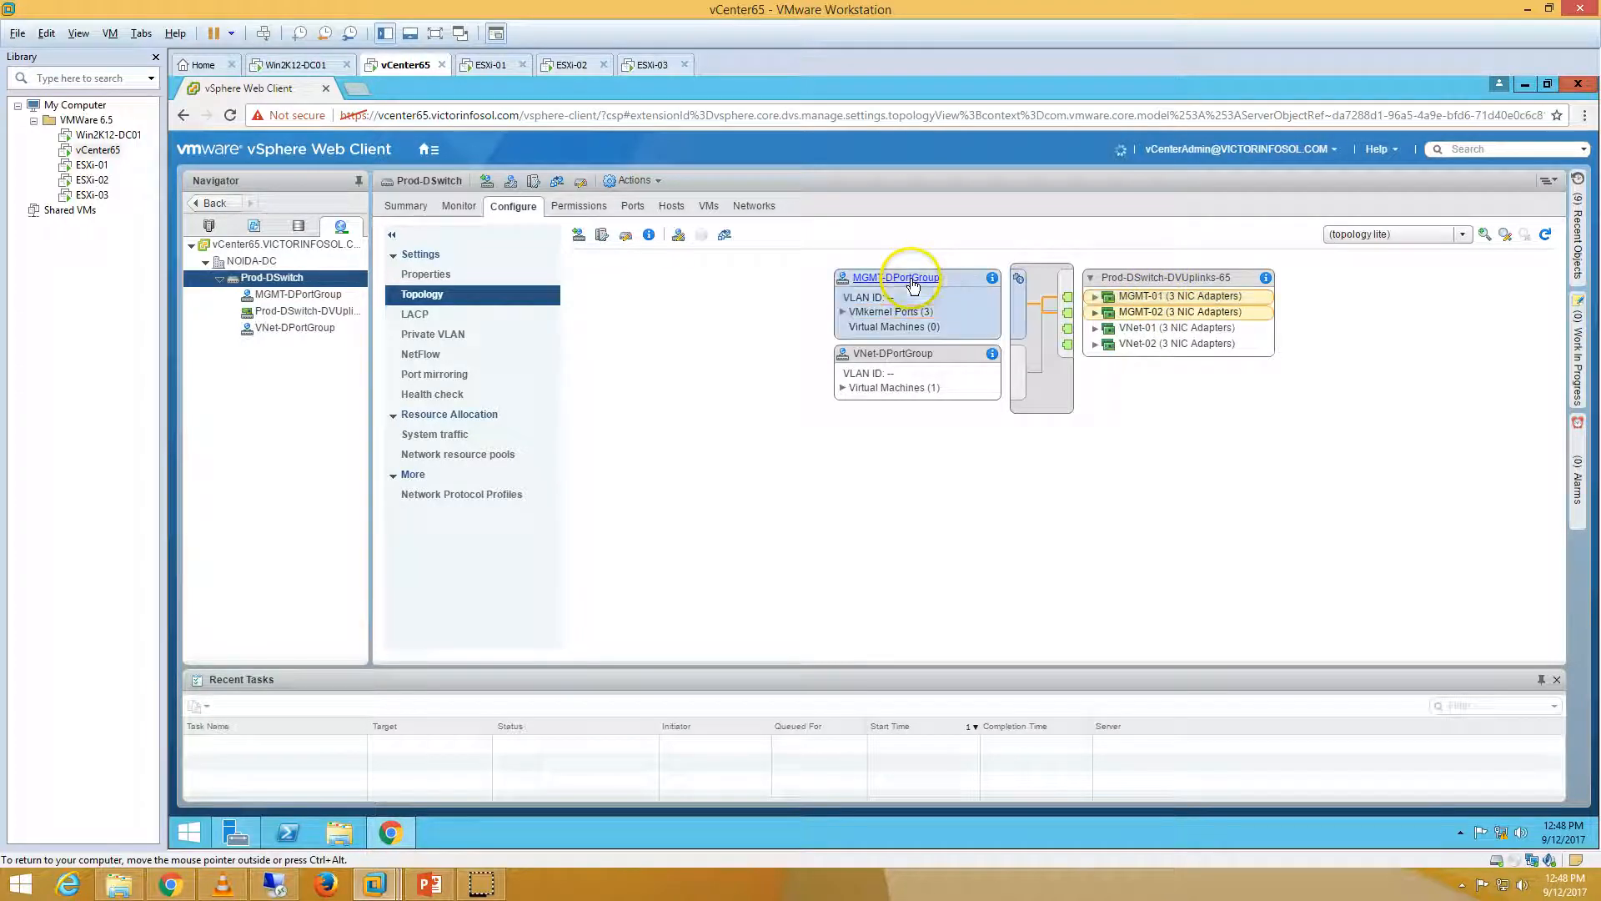
{"action": "left_click", "coordinate": [897, 355]}
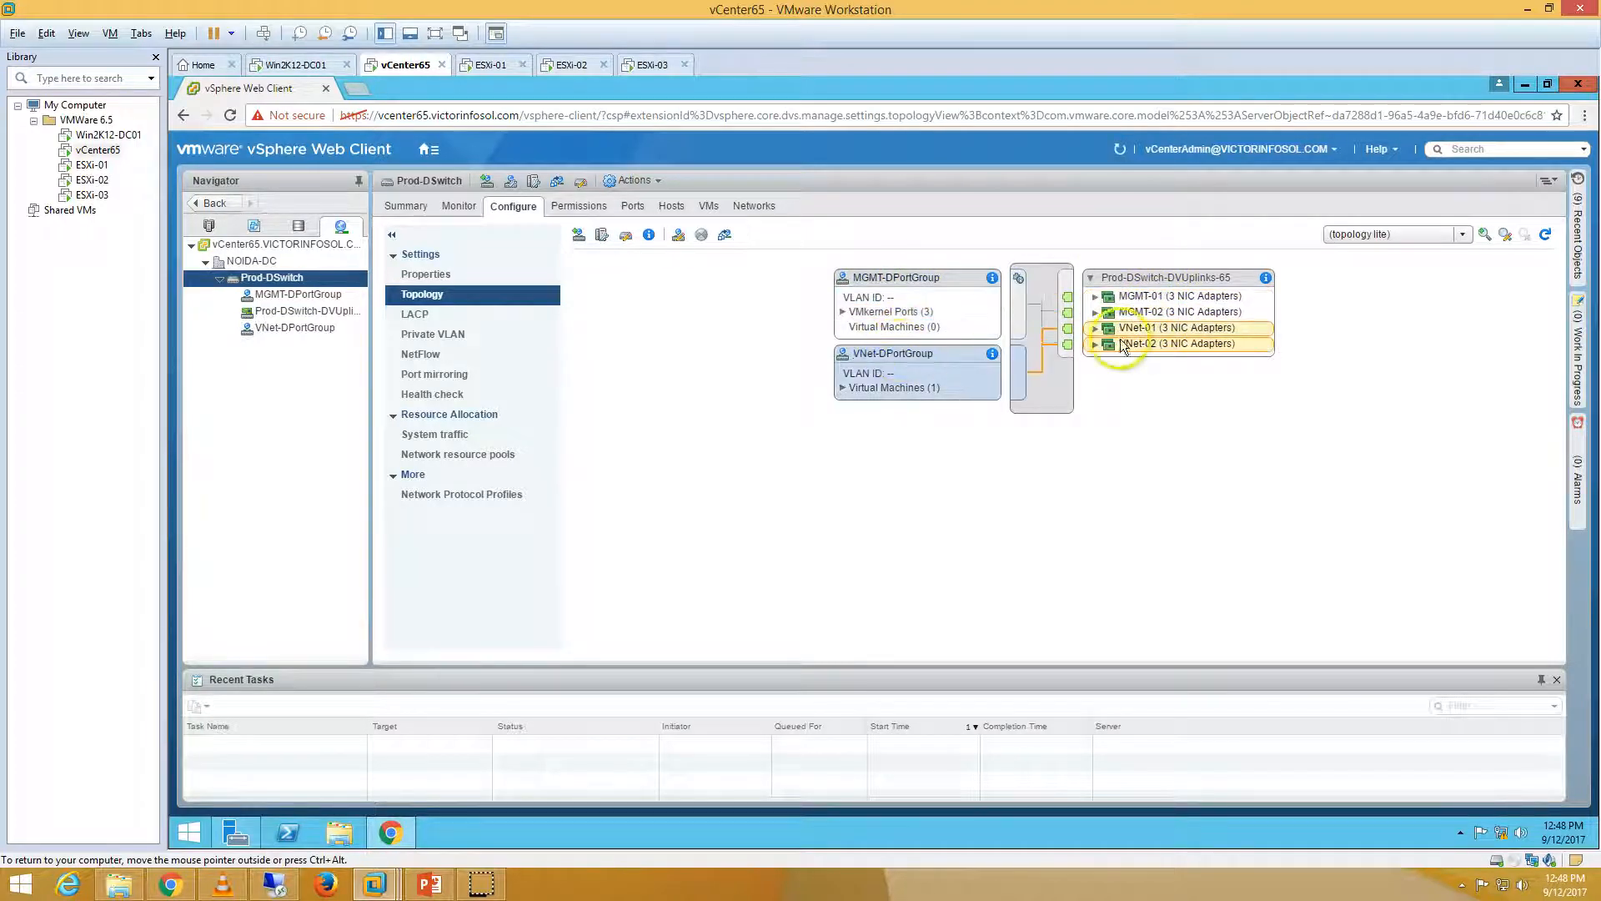
Expand the VMkernel ports of MGMT-DPortGroup and the virtual machines of VNet-DPortGroup in the topology to inspect what they connect
{"action": "left_click", "coordinate": [842, 313]}
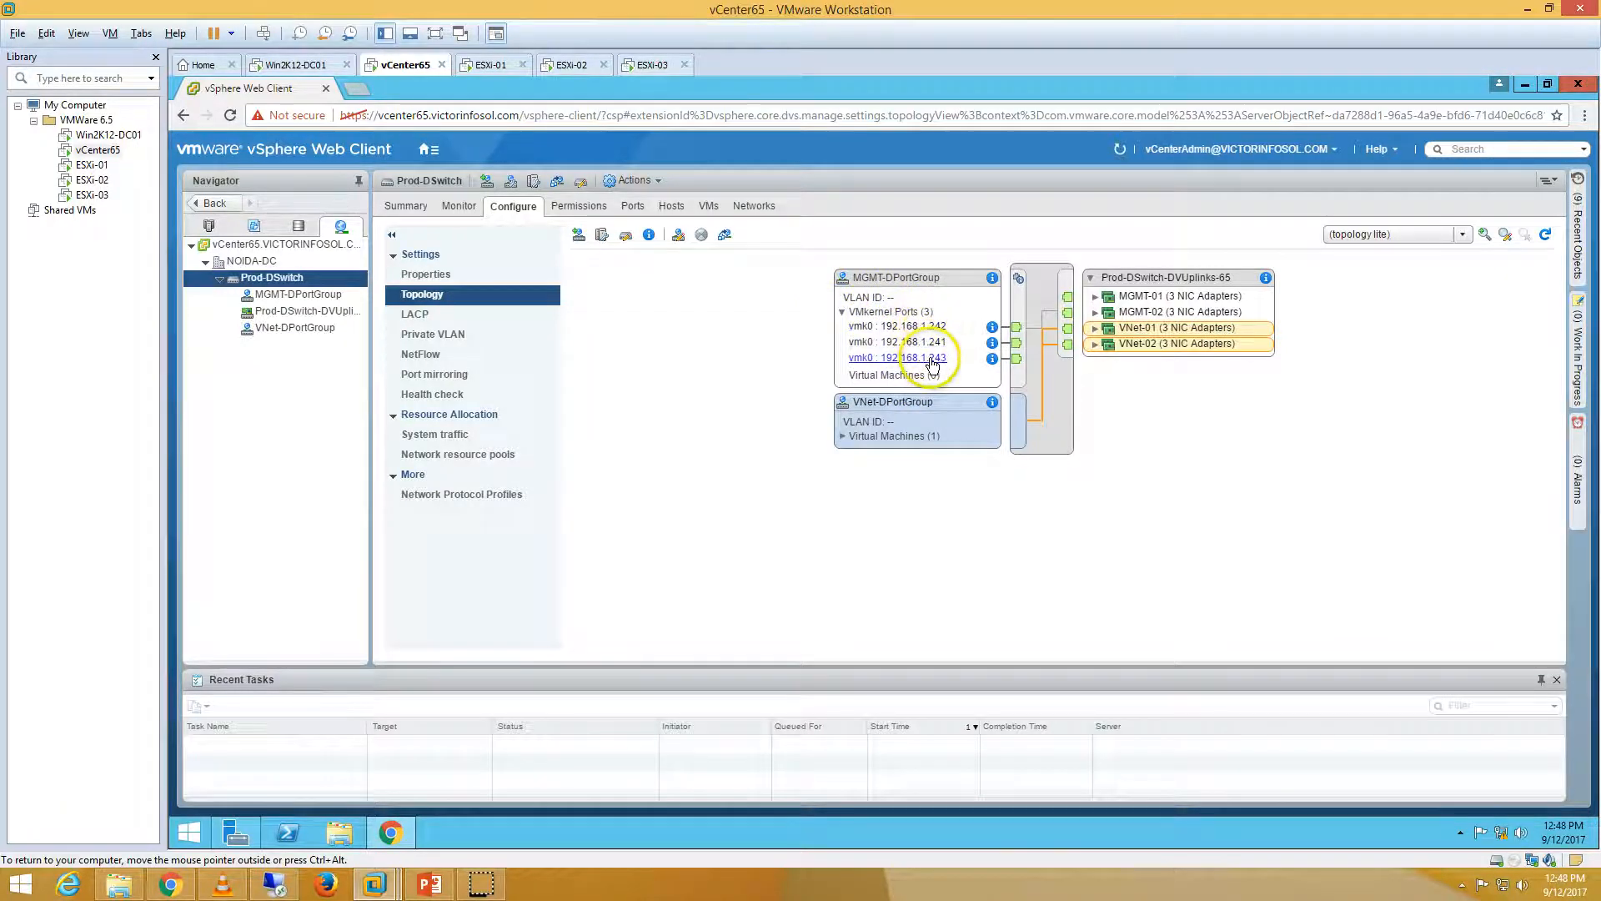
{"action": "left_click", "coordinate": [841, 437]}
{"action": "left_click", "coordinate": [842, 437]}
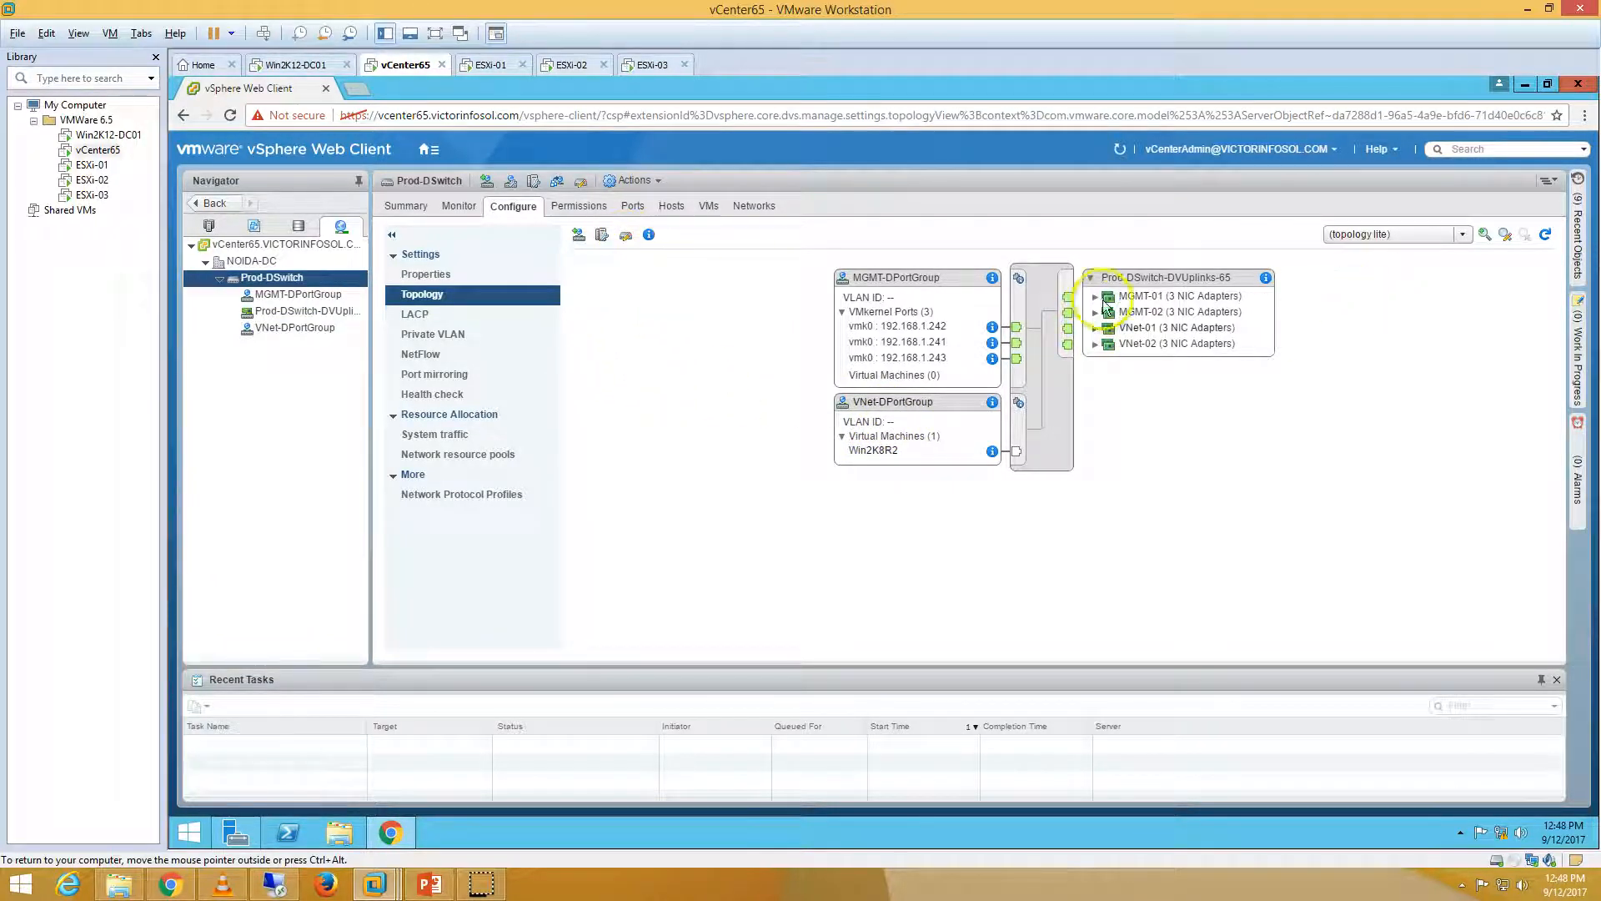
Set the number of uplinks on Prod-DSwitch to 6 and save the switch settings
{"action": "left_click", "coordinate": [627, 239]}
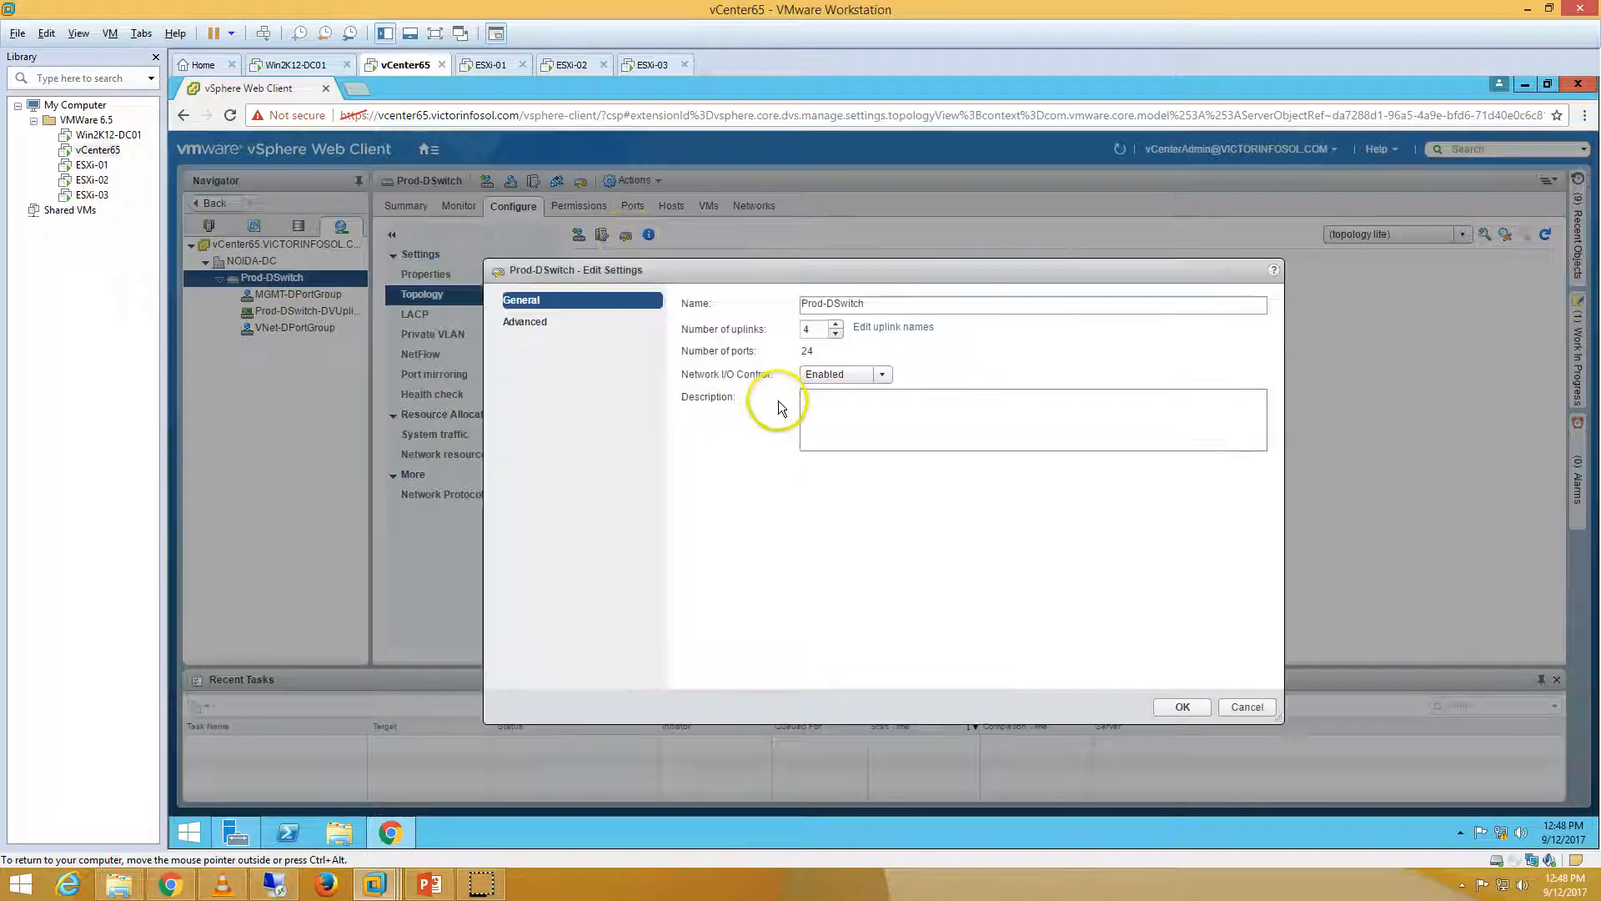
{"action": "left_click", "coordinate": [840, 324]}
{"action": "left_click", "coordinate": [838, 324]}
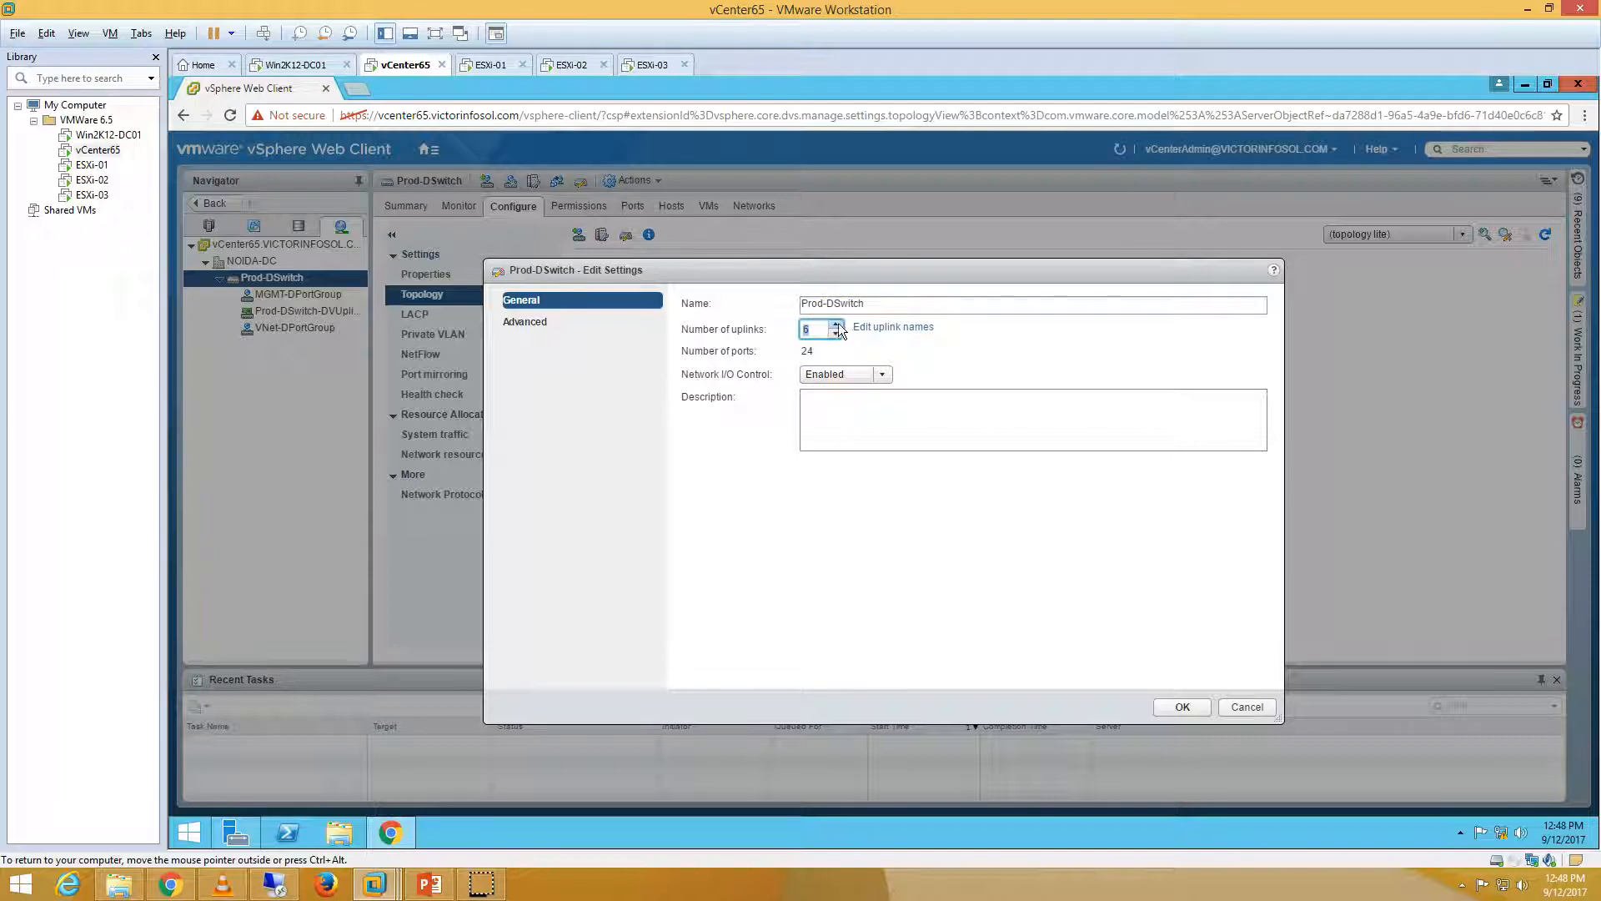
{"action": "left_click", "coordinate": [1177, 706]}
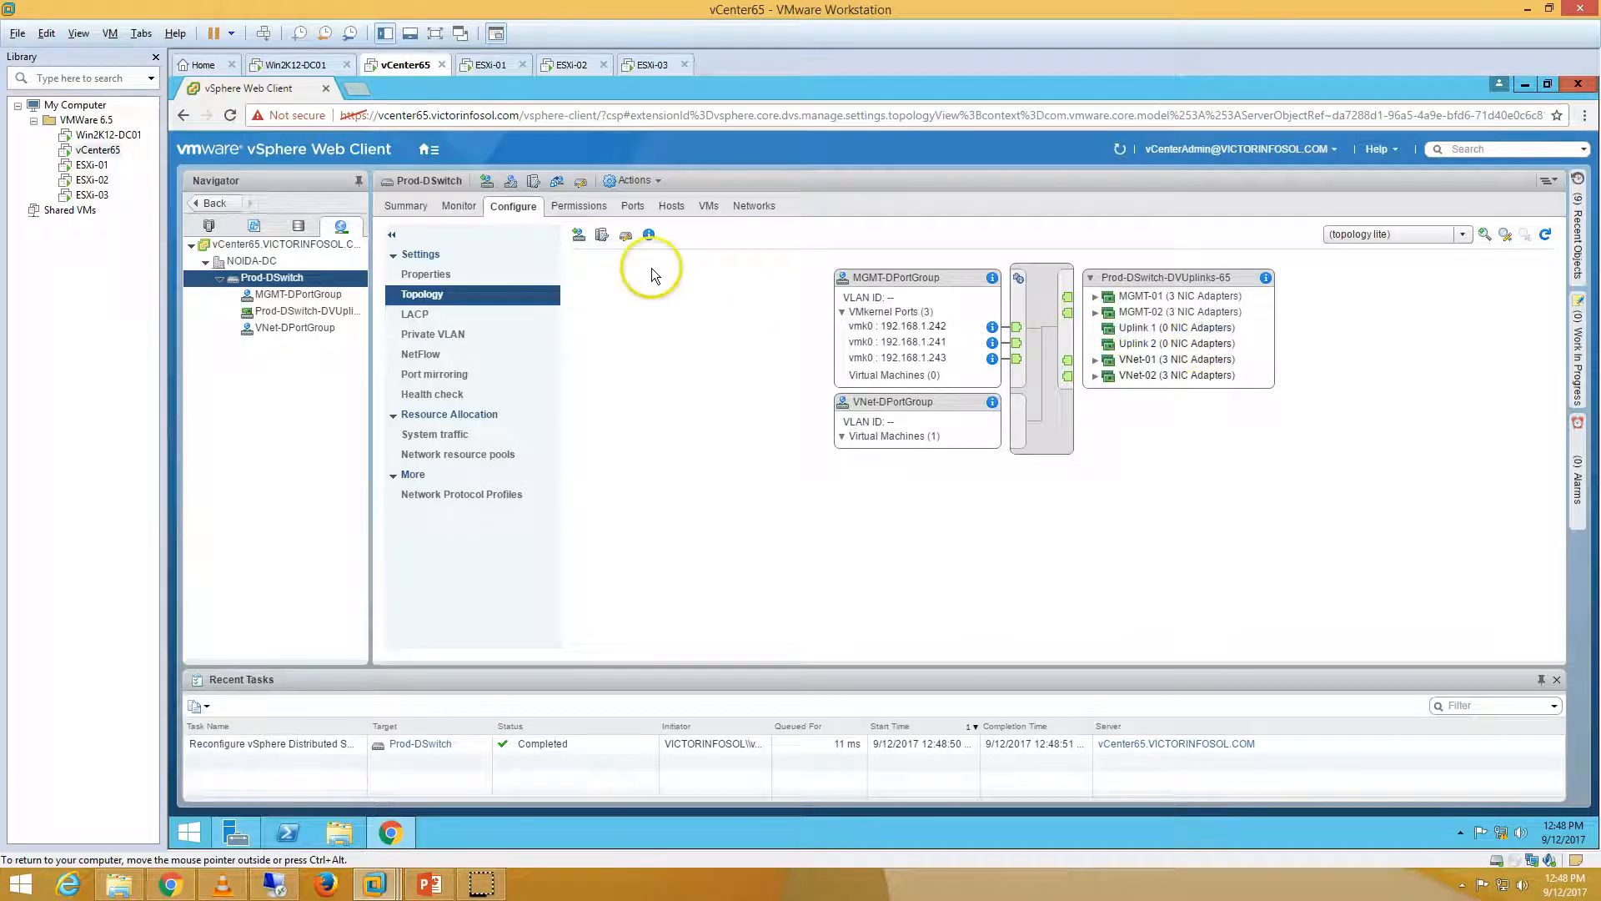
Rename the fifth and sixth uplinks of Prod-DSwitch to vMotion-01 and vMotion-02 and save the settings
{"action": "left_click", "coordinate": [627, 239]}
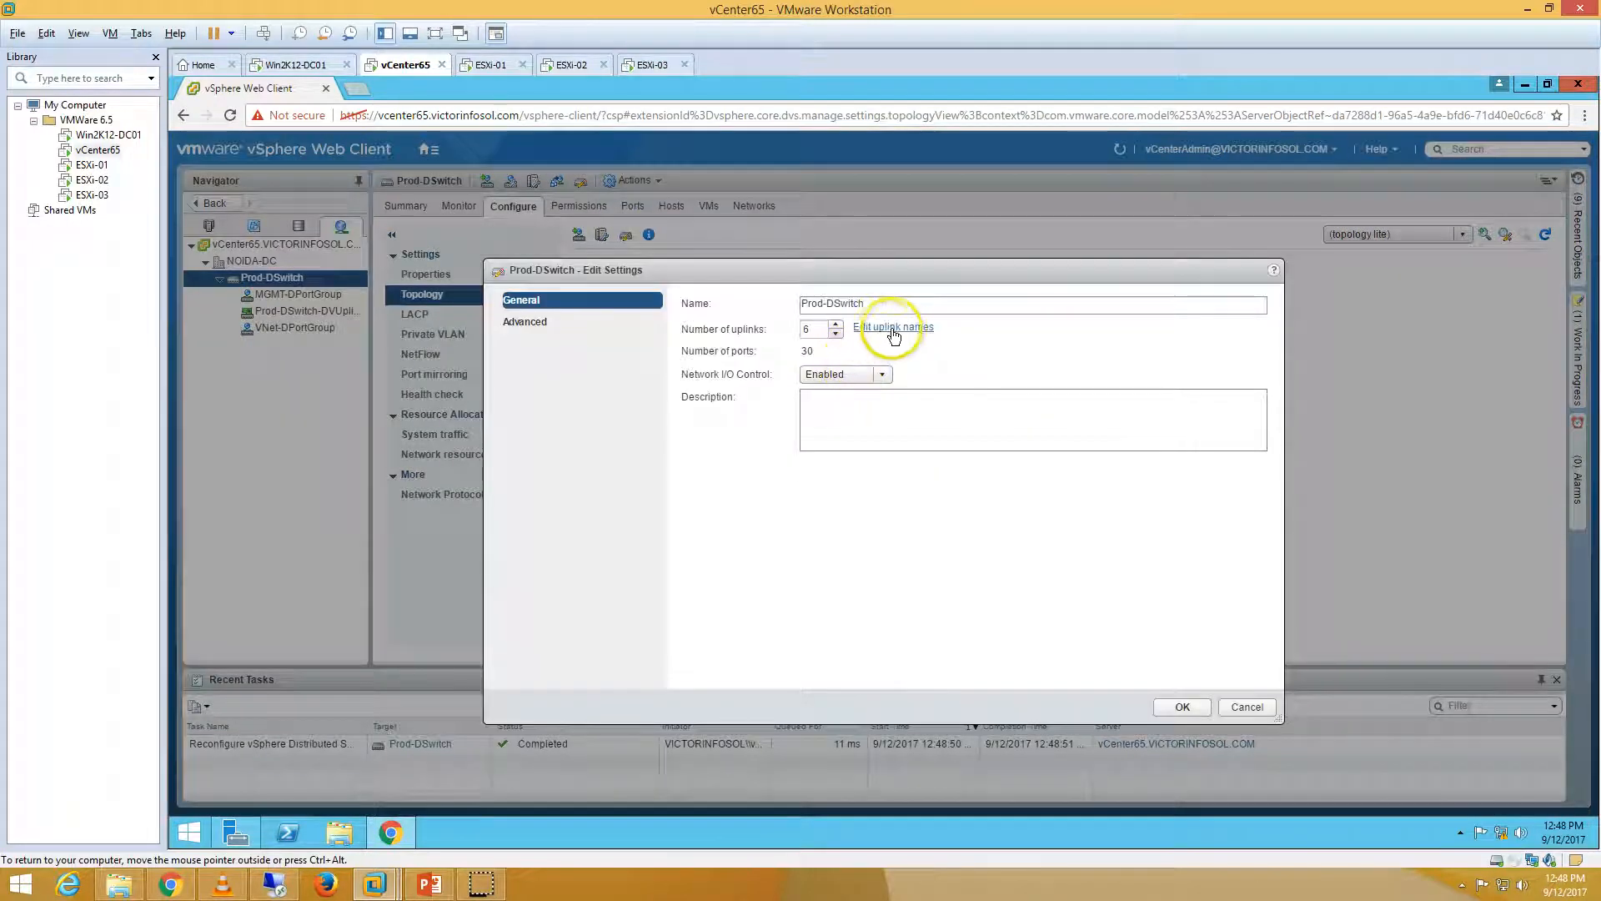
{"action": "left_click", "coordinate": [896, 333]}
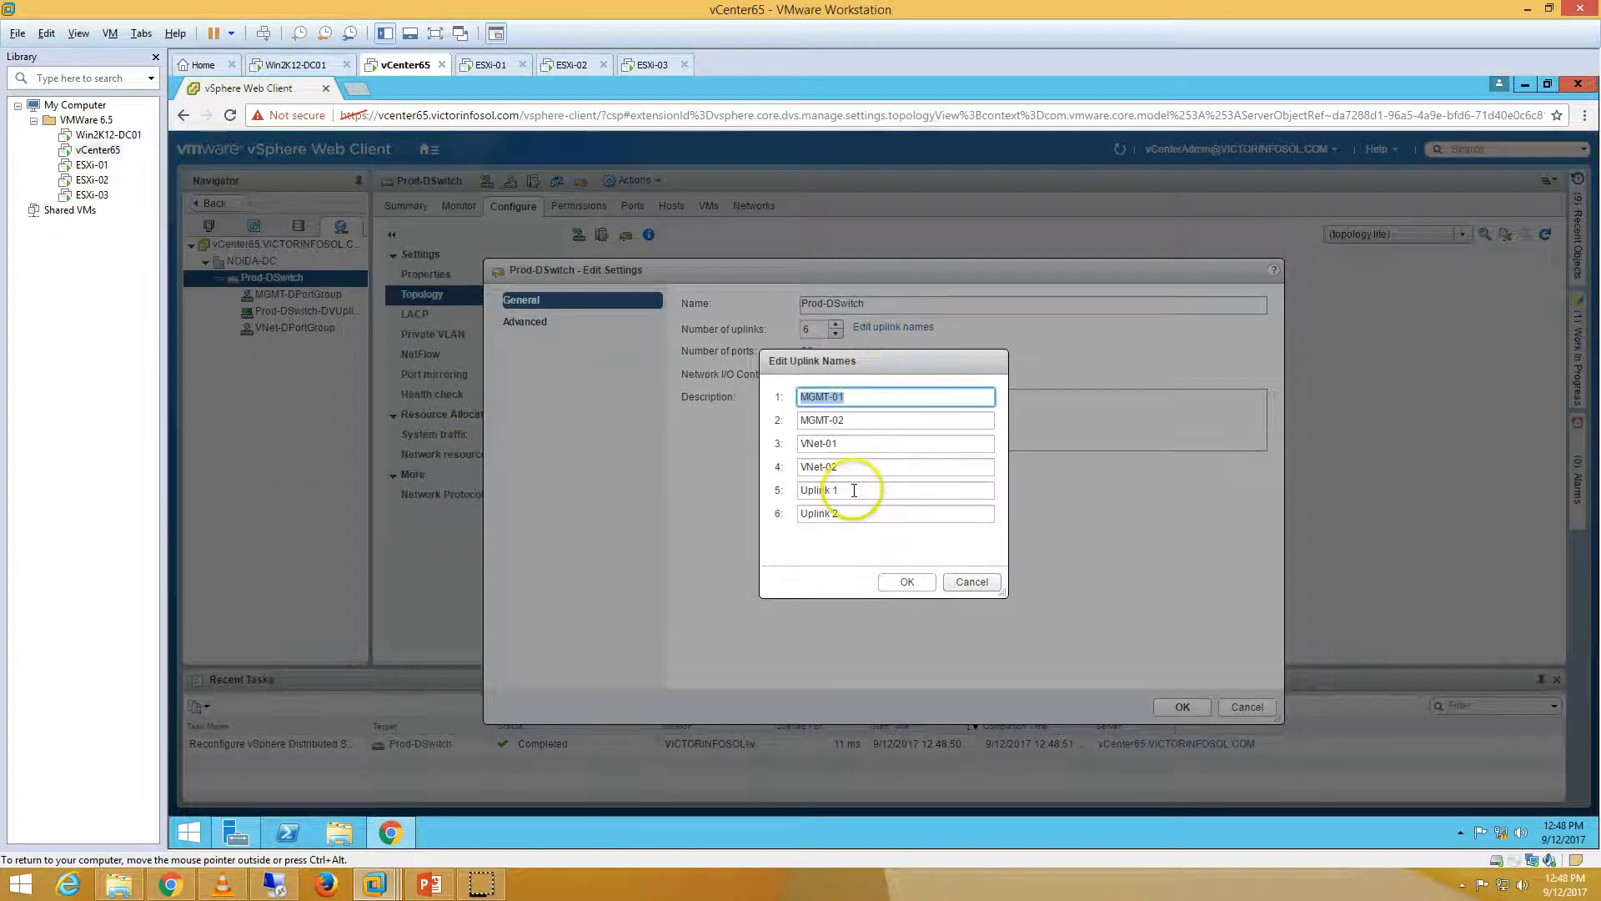
{"action": "left_click_drag", "start_coordinate": [846, 490], "coordinate": [790, 494]}
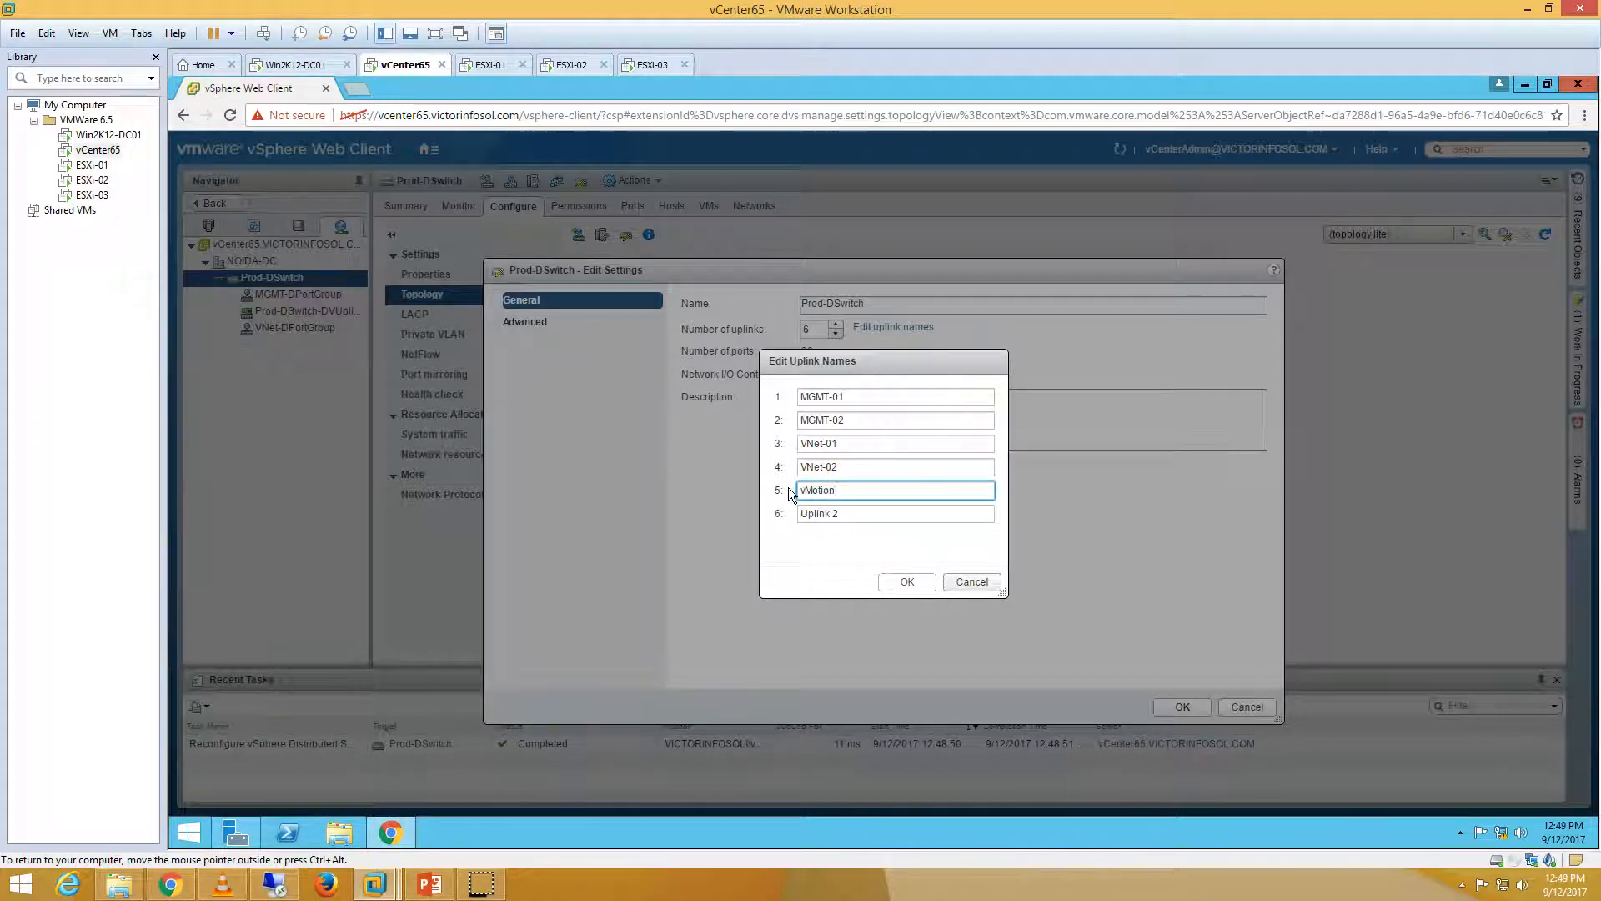
{"action": "type", "text": "vMotion-01"}
{"action": "key", "text": "Tab"}
{"action": "type", "text": "vMotion-01"}
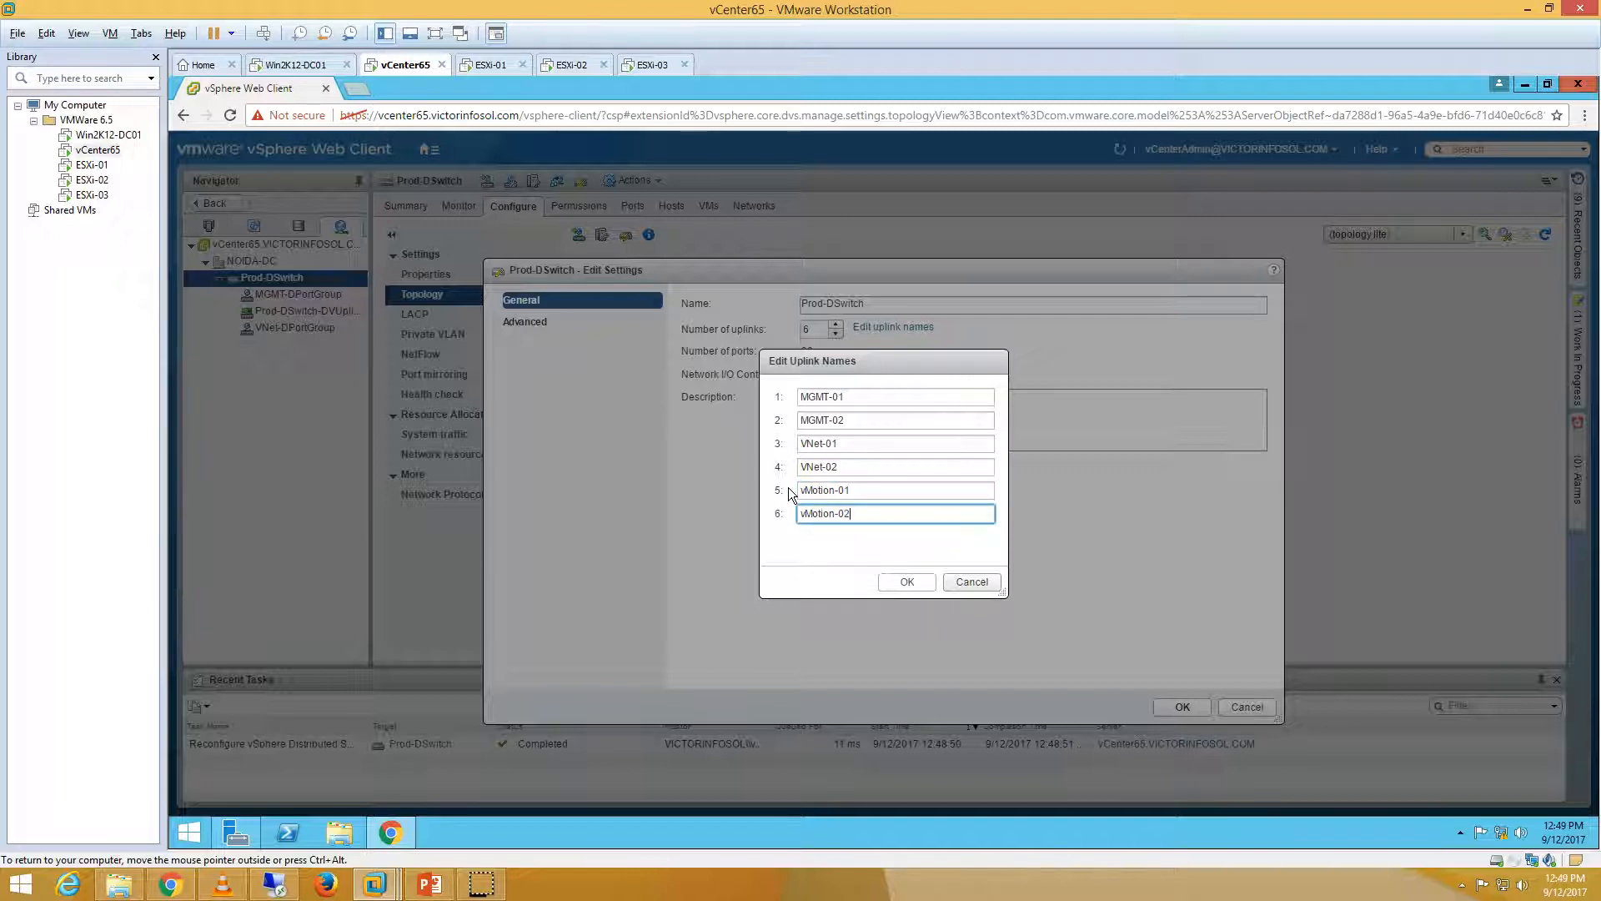
{"action": "left_click", "coordinate": [905, 581]}
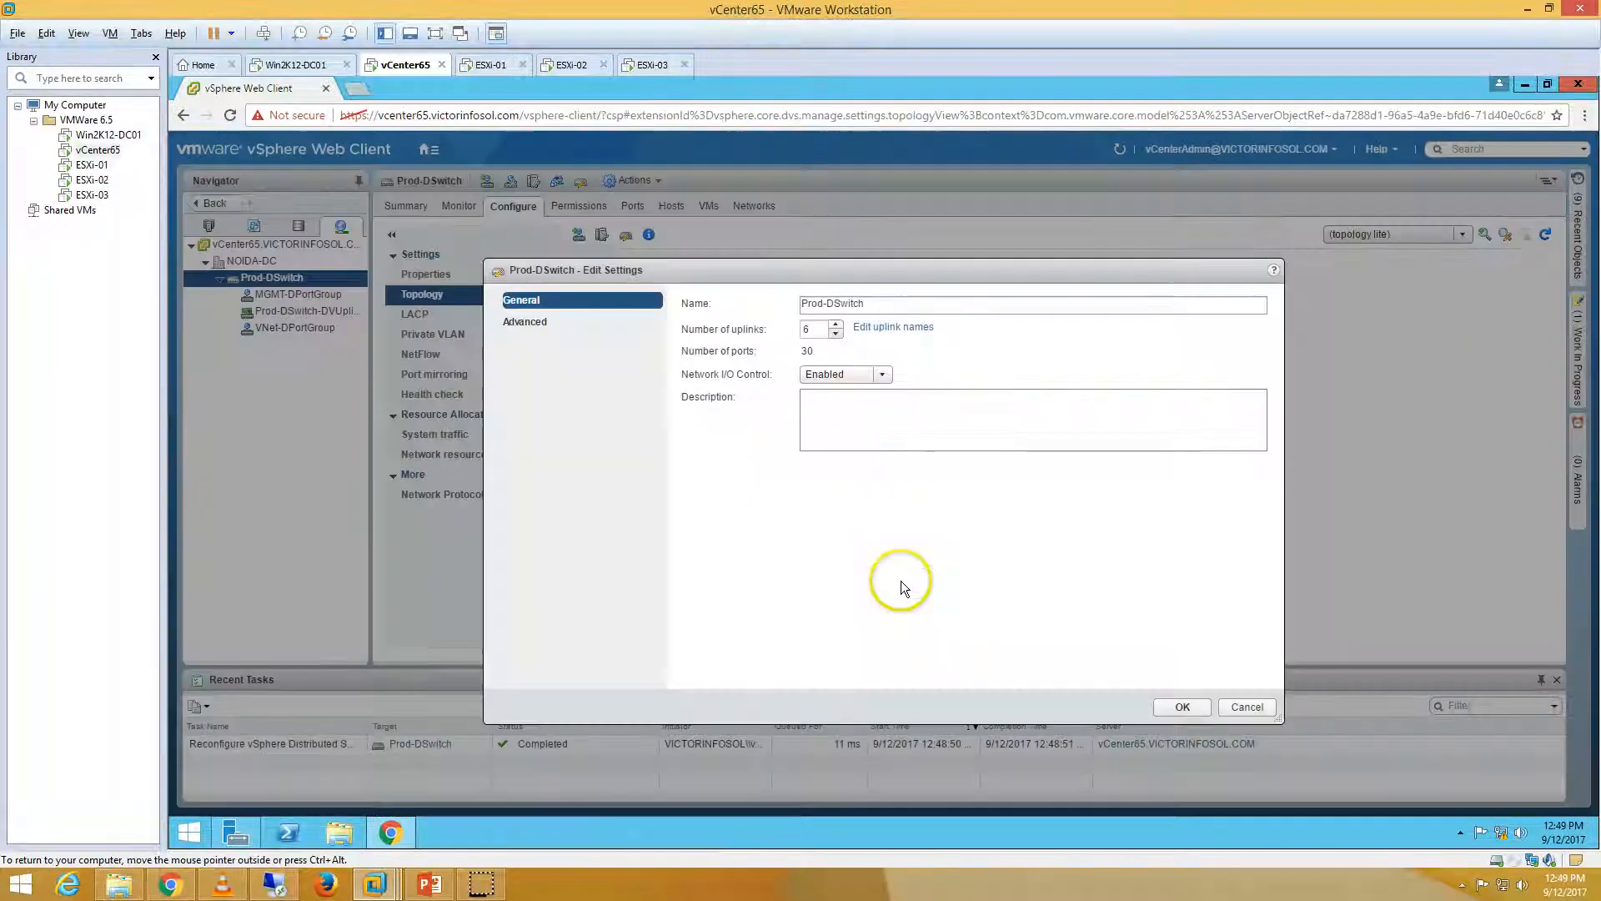
{"action": "left_click", "coordinate": [1204, 715]}
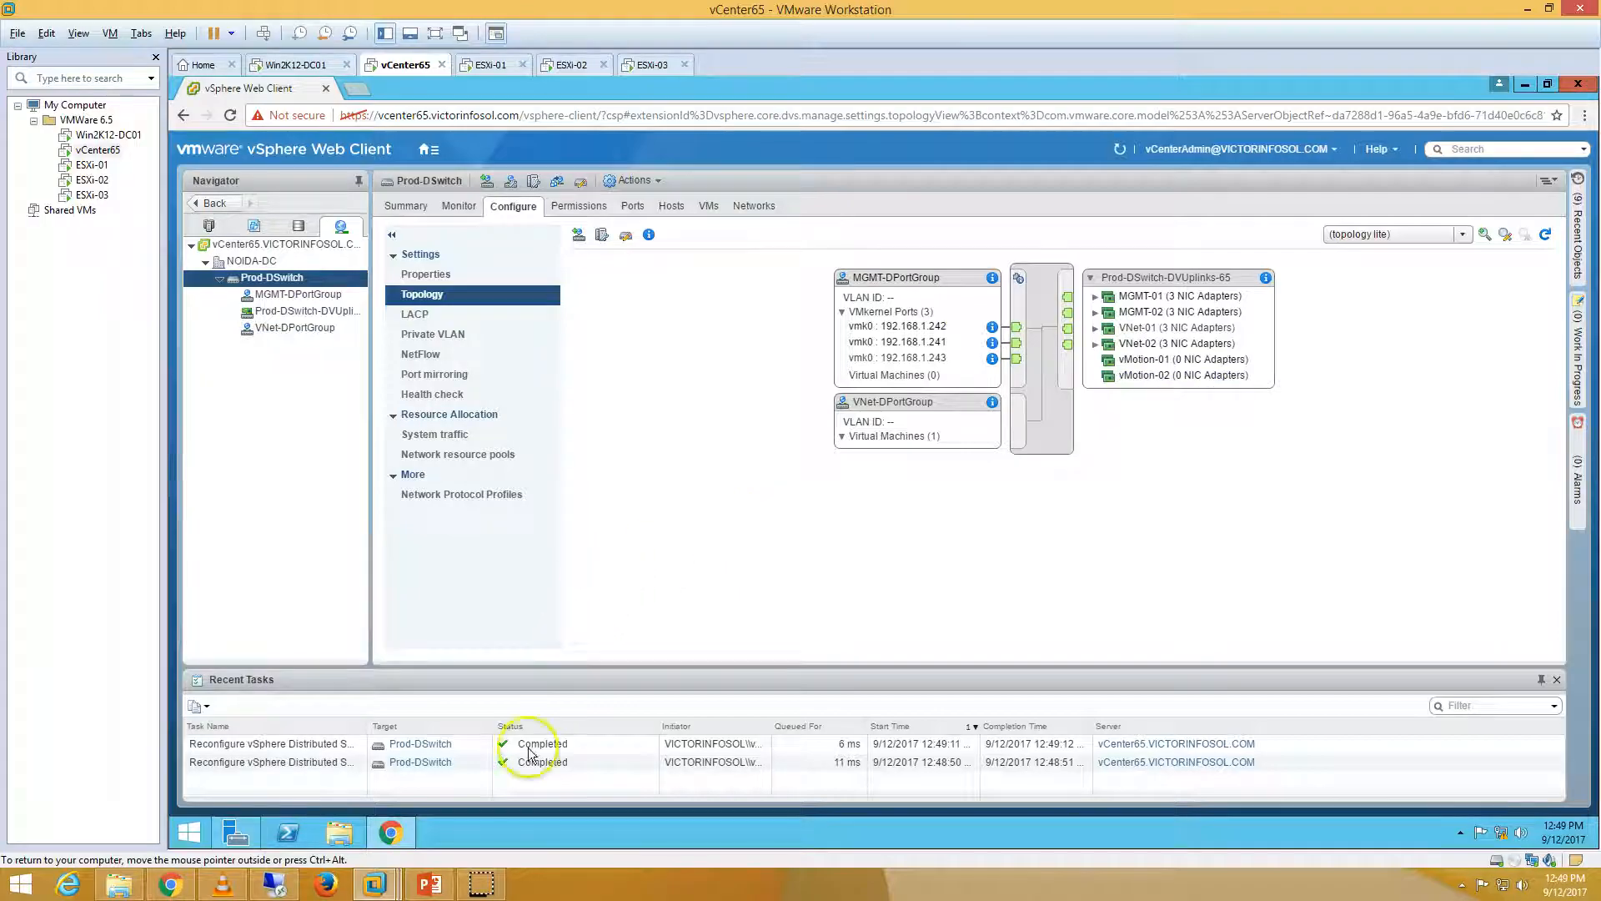
Check the second task on the PowerPoint steps slide and start a new distributed port group named vMotion-DPortGroup on Prod-DSwitch in vSphere
{"action": "left_click", "coordinate": [425, 887]}
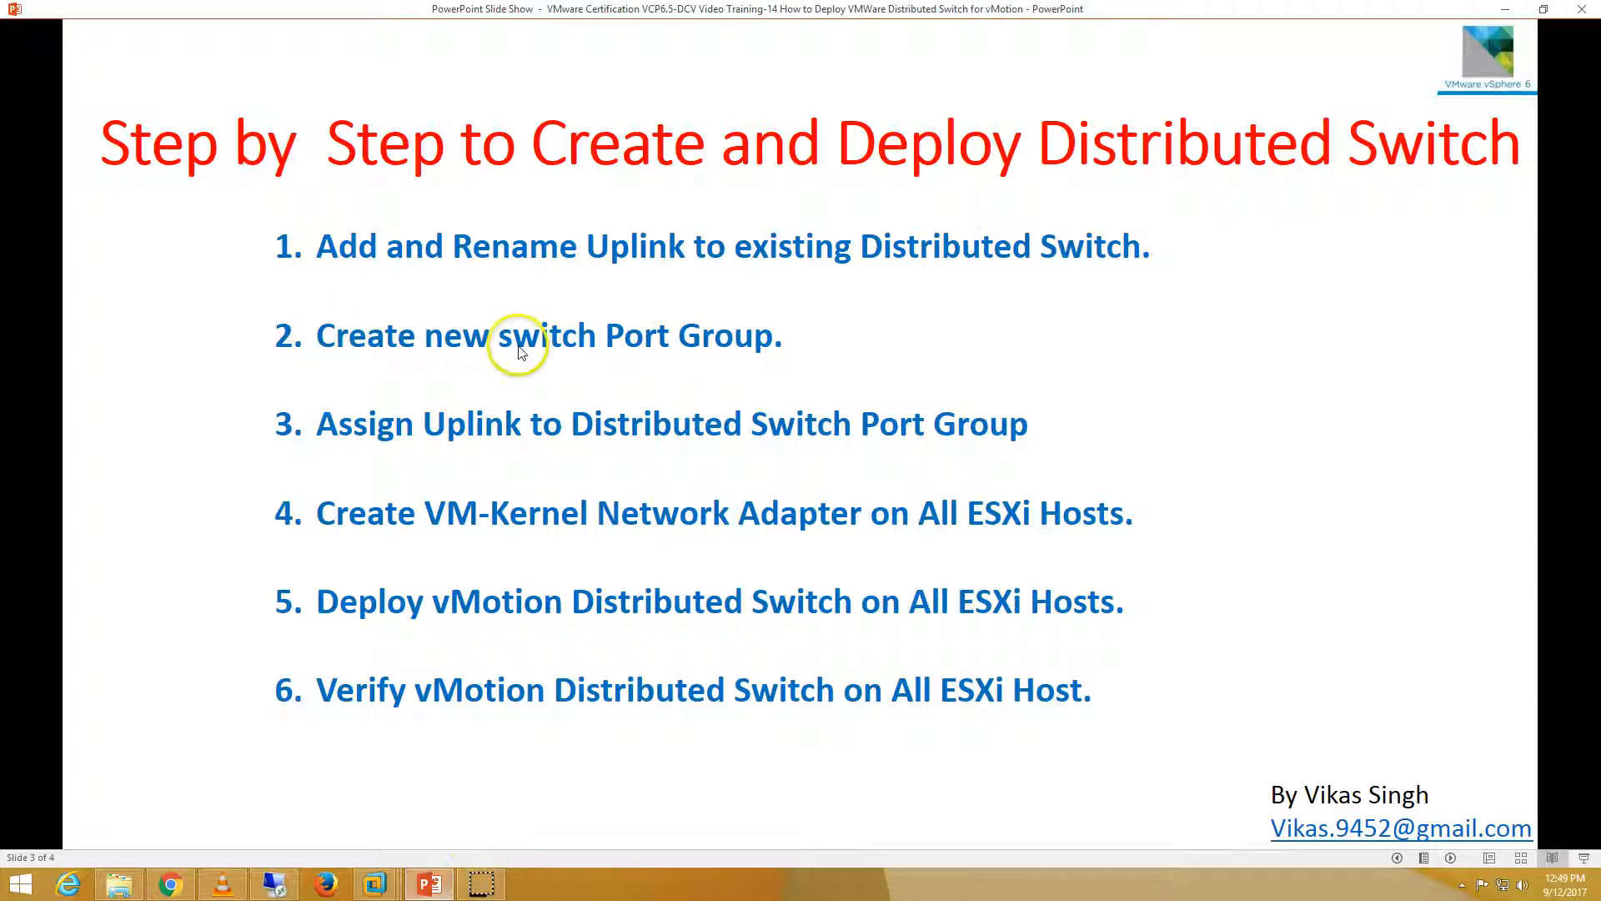
{"action": "left_click", "coordinate": [375, 882]}
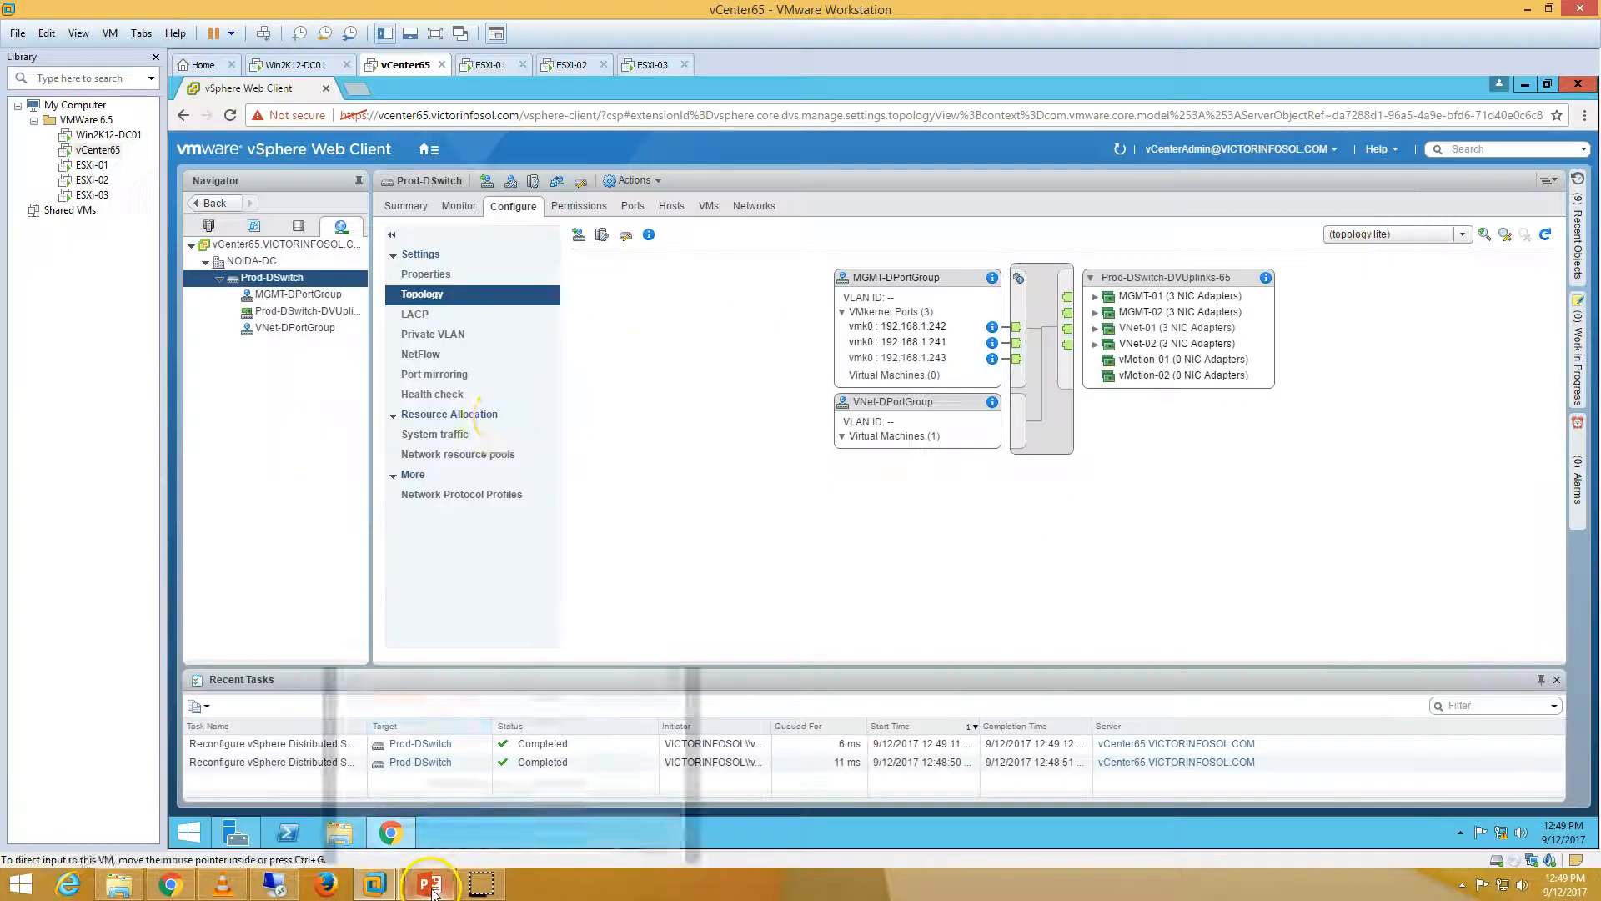
{"action": "right_click", "coordinate": [293, 281]}
{"action": "left_click", "coordinate": [367, 303]}
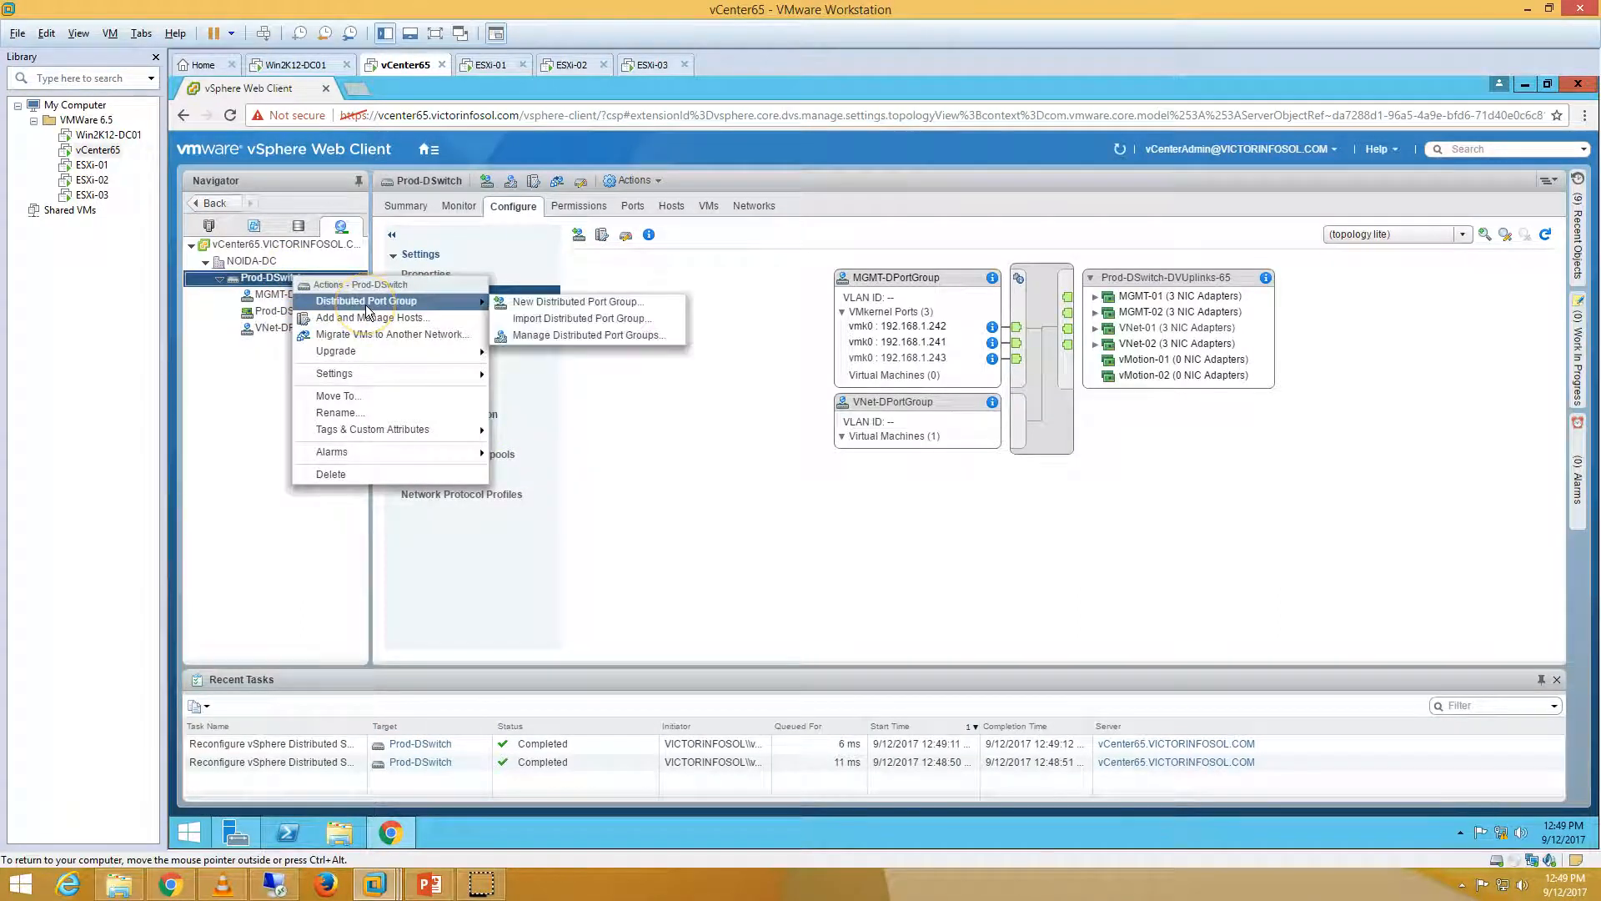
{"action": "left_click", "coordinate": [600, 310]}
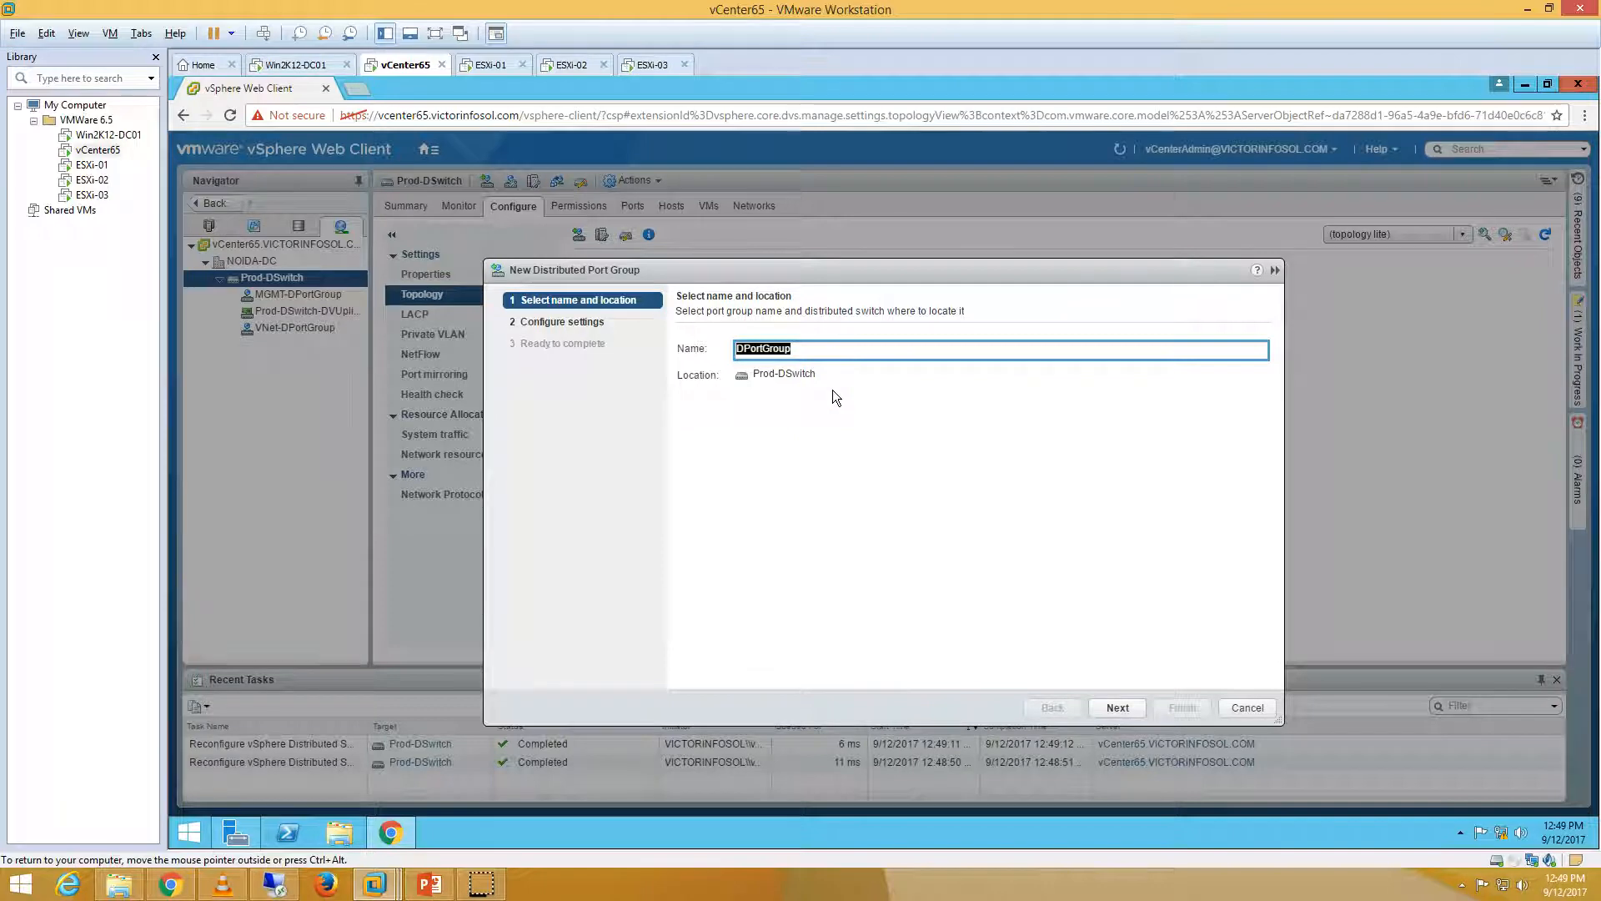
{"action": "key", "text": "Home"}
{"action": "type", "text": "vMotion-"}
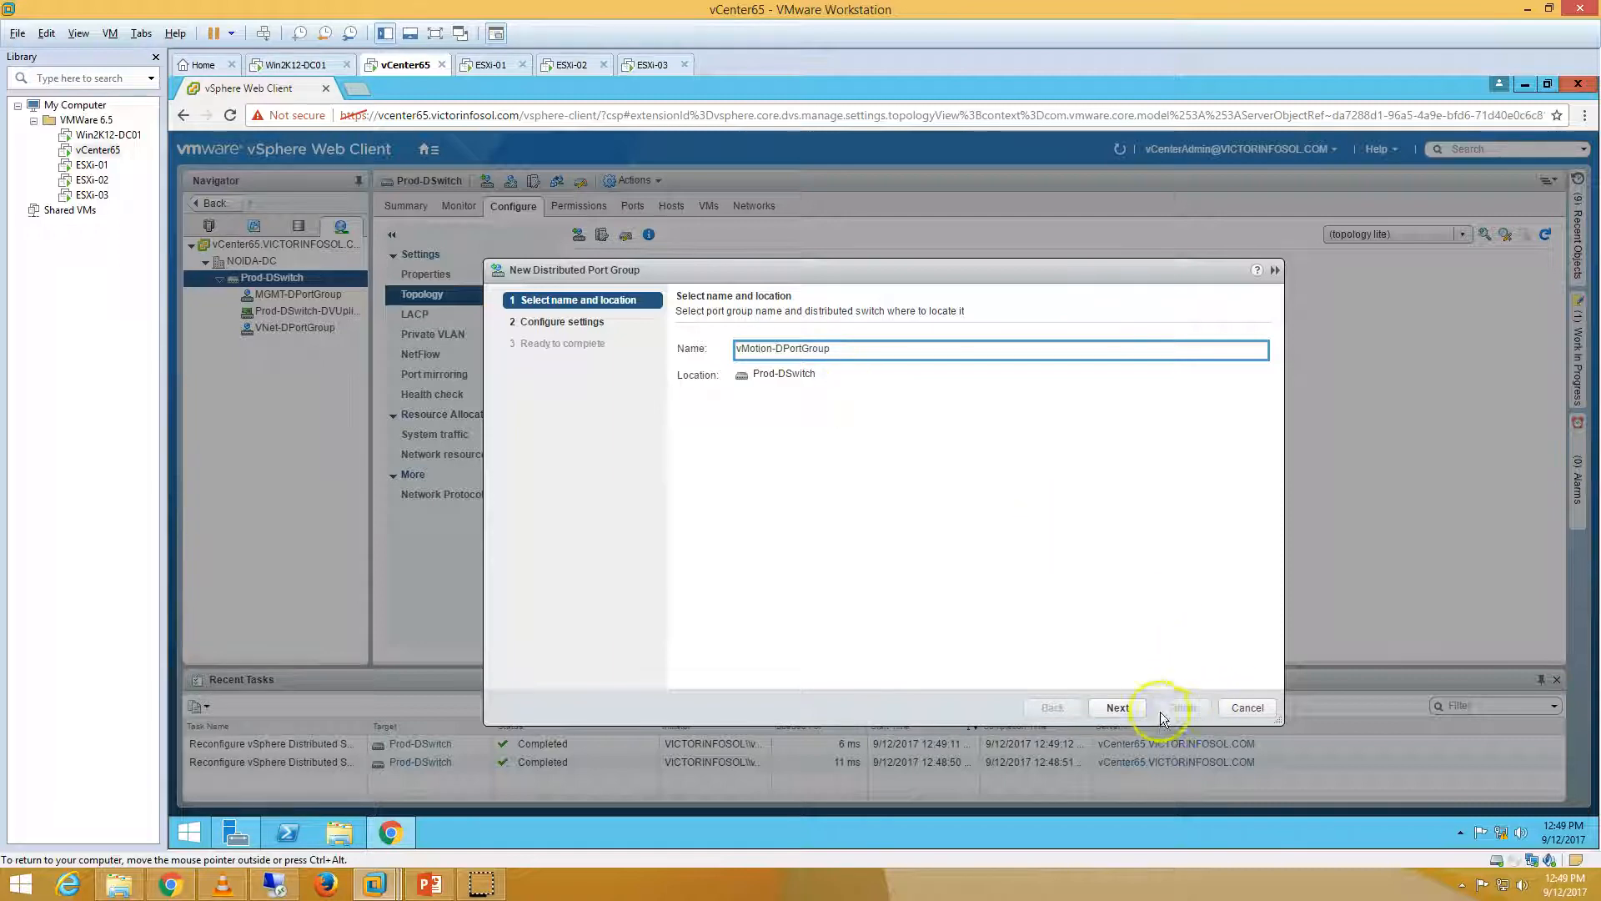
{"action": "left_click", "coordinate": [1118, 707]}
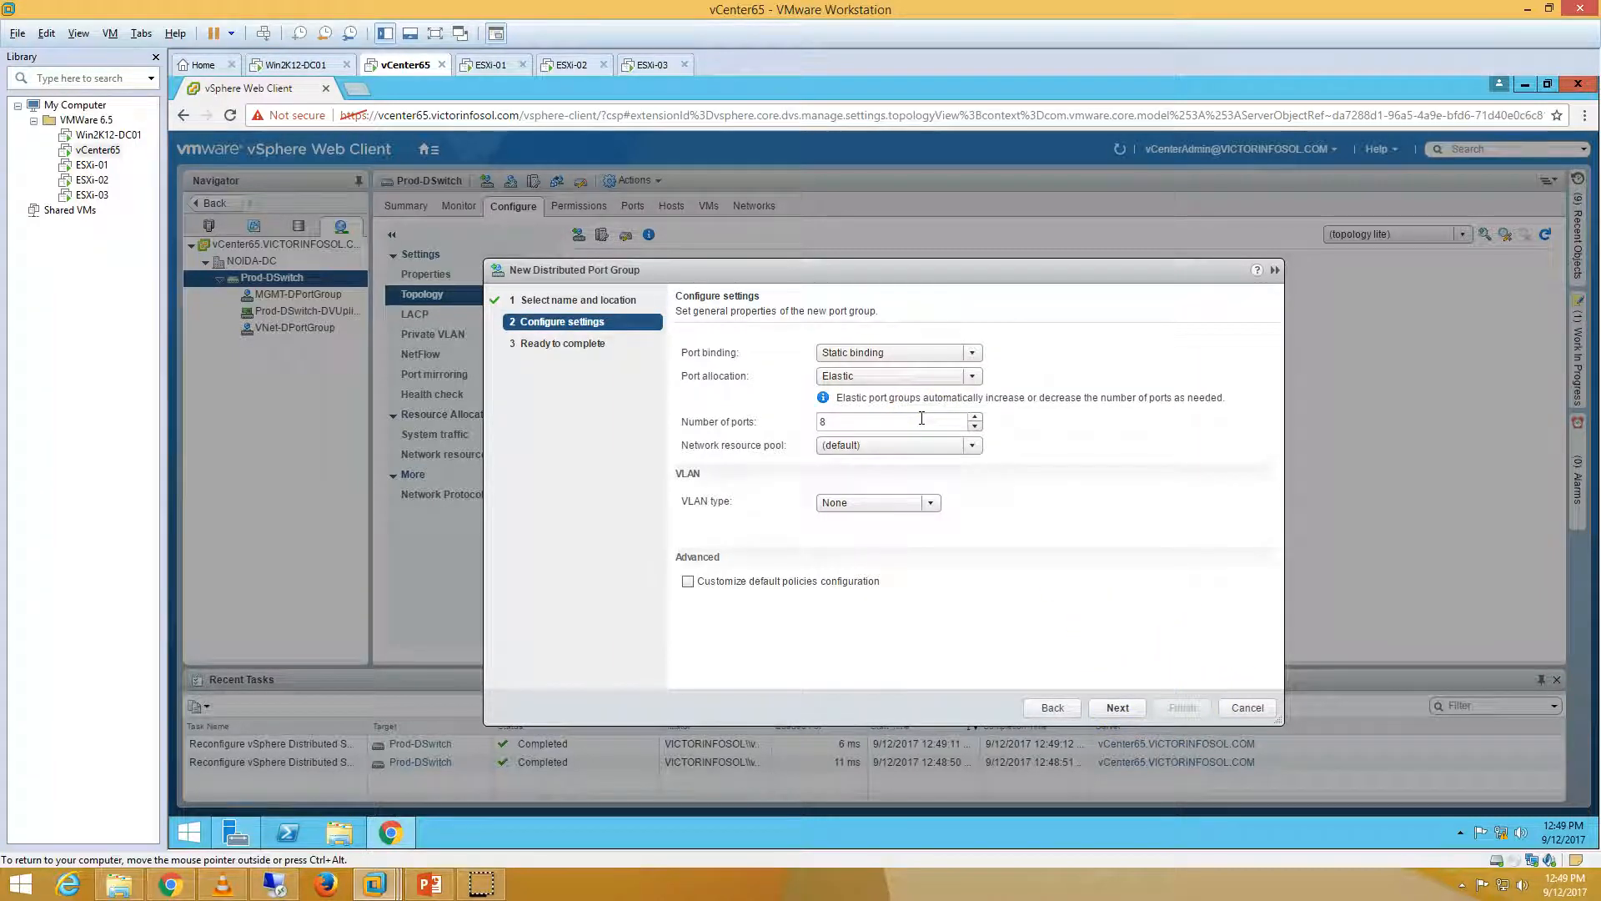
Set the new port group's number of ports to 2 and finish creating it with the other default settings
{"action": "left_click", "coordinate": [834, 420]}
{"action": "type", "text": "2"}
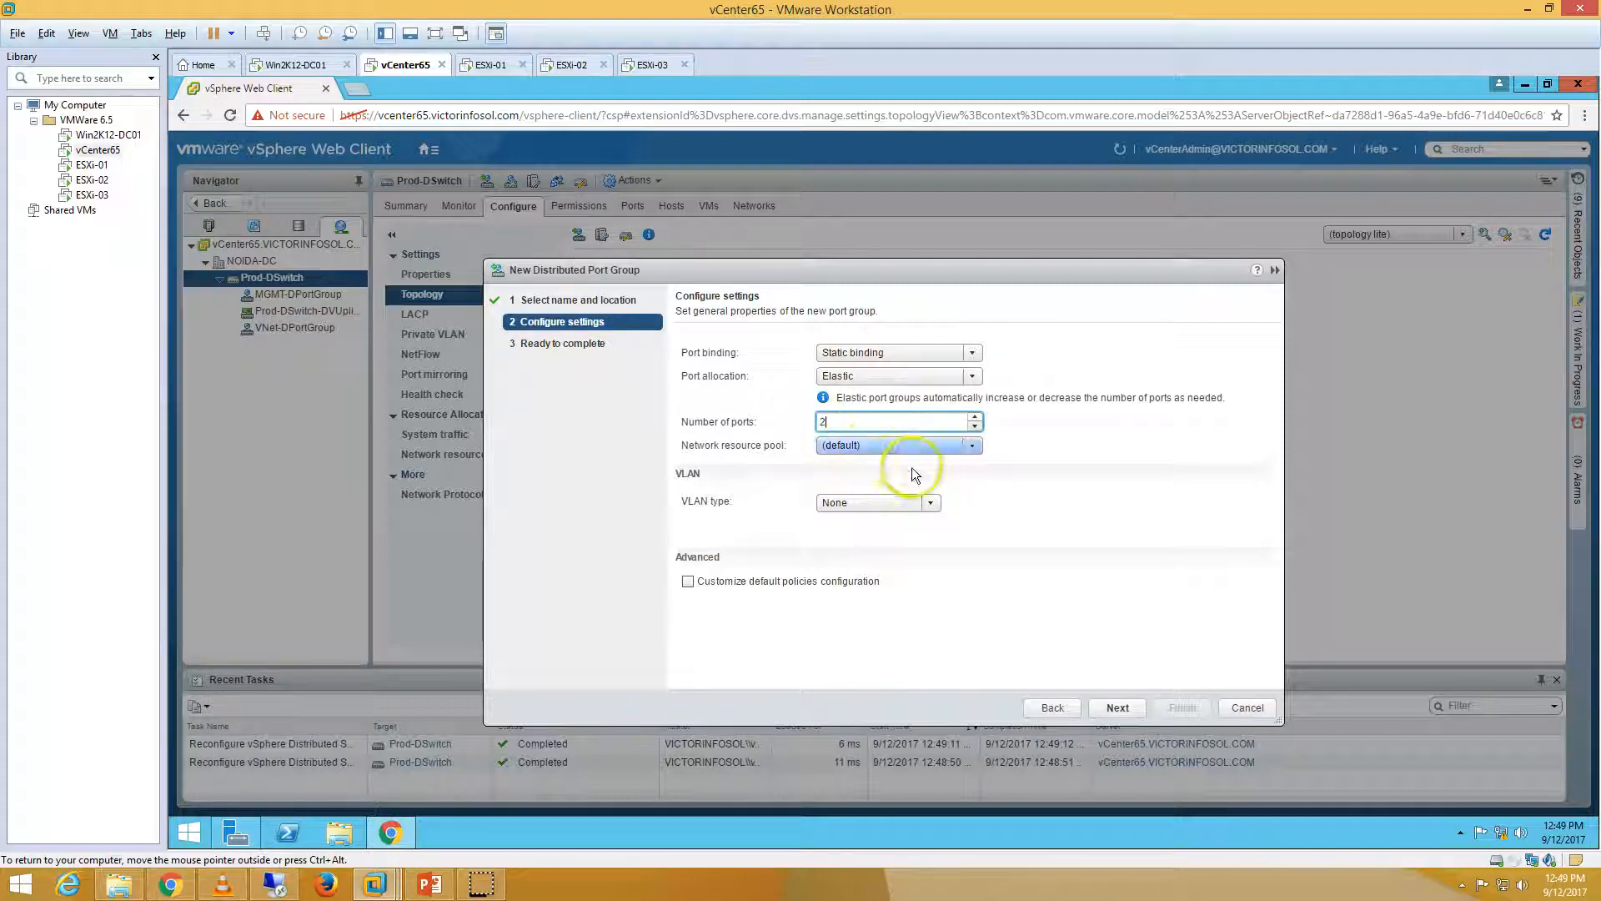
{"action": "left_click", "coordinate": [1117, 708]}
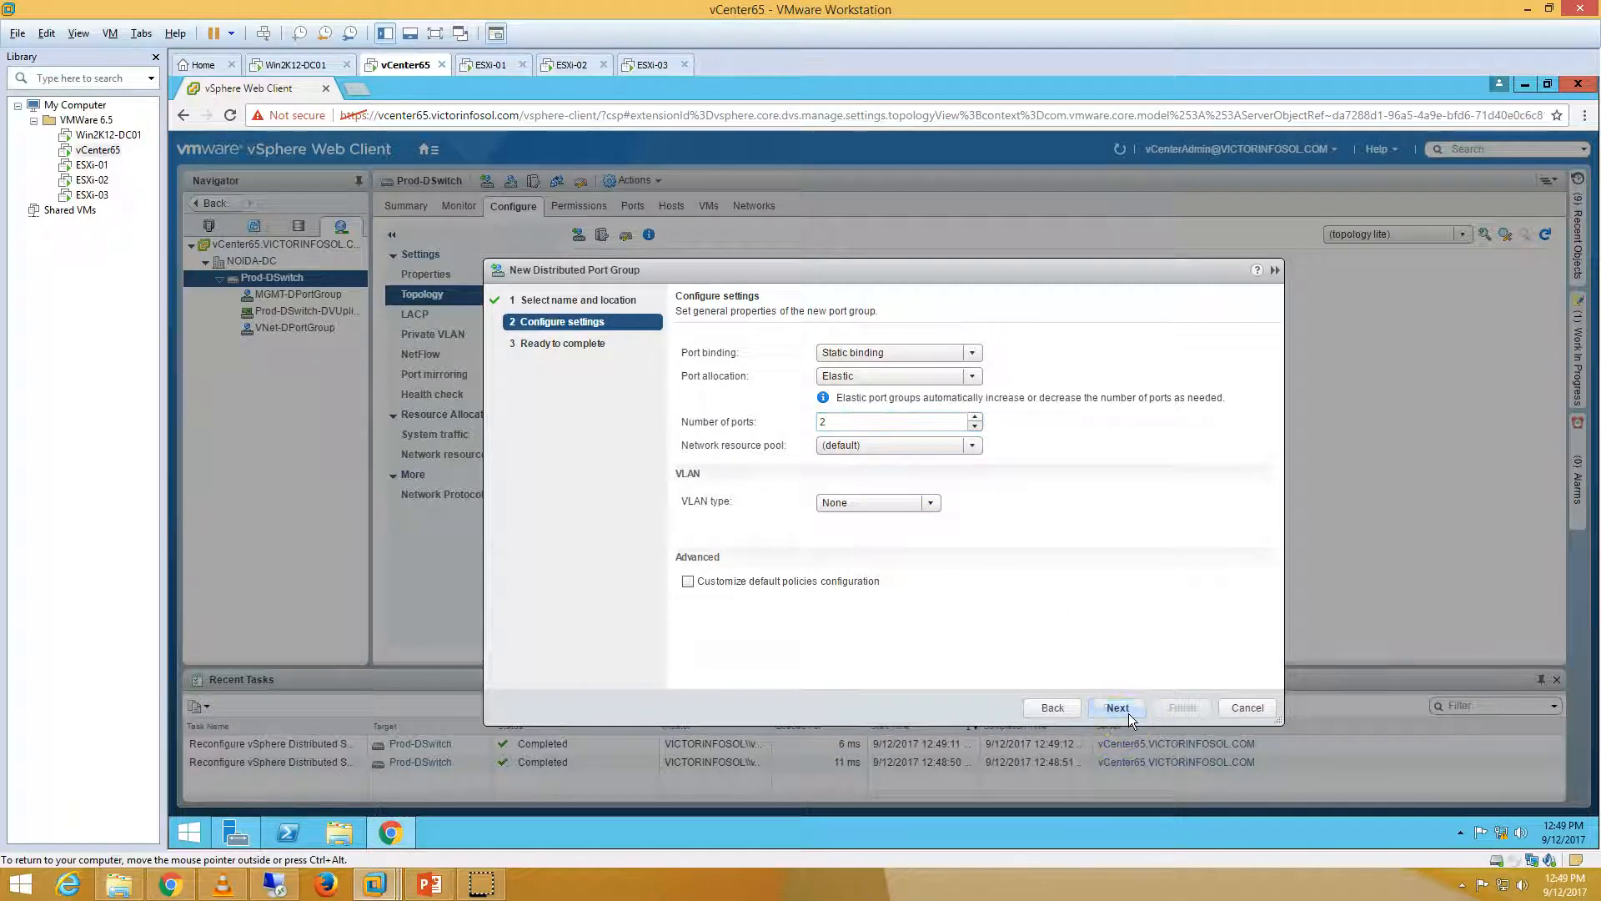
{"action": "left_click", "coordinate": [1183, 707]}
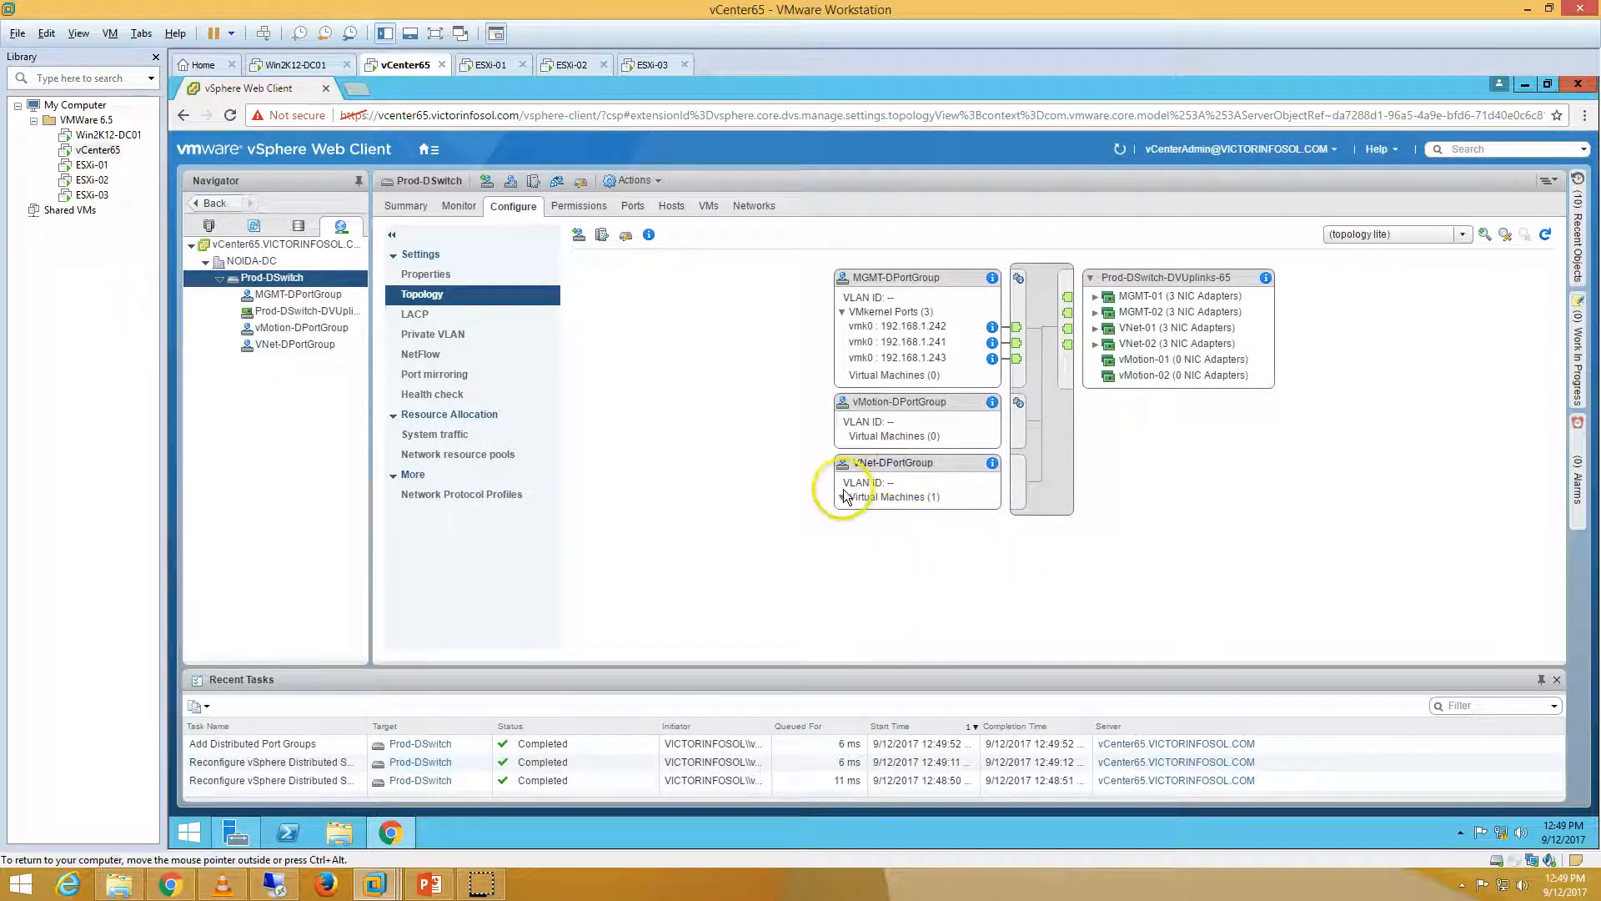
Move MGMT-01, MGMT-02, VNet-01 and VNet-02 to the unused uplinks in vMotion-DPortGroup's failover order, keeping vMotion-01 and vMotion-02 active, and save
{"action": "left_click", "coordinate": [888, 408]}
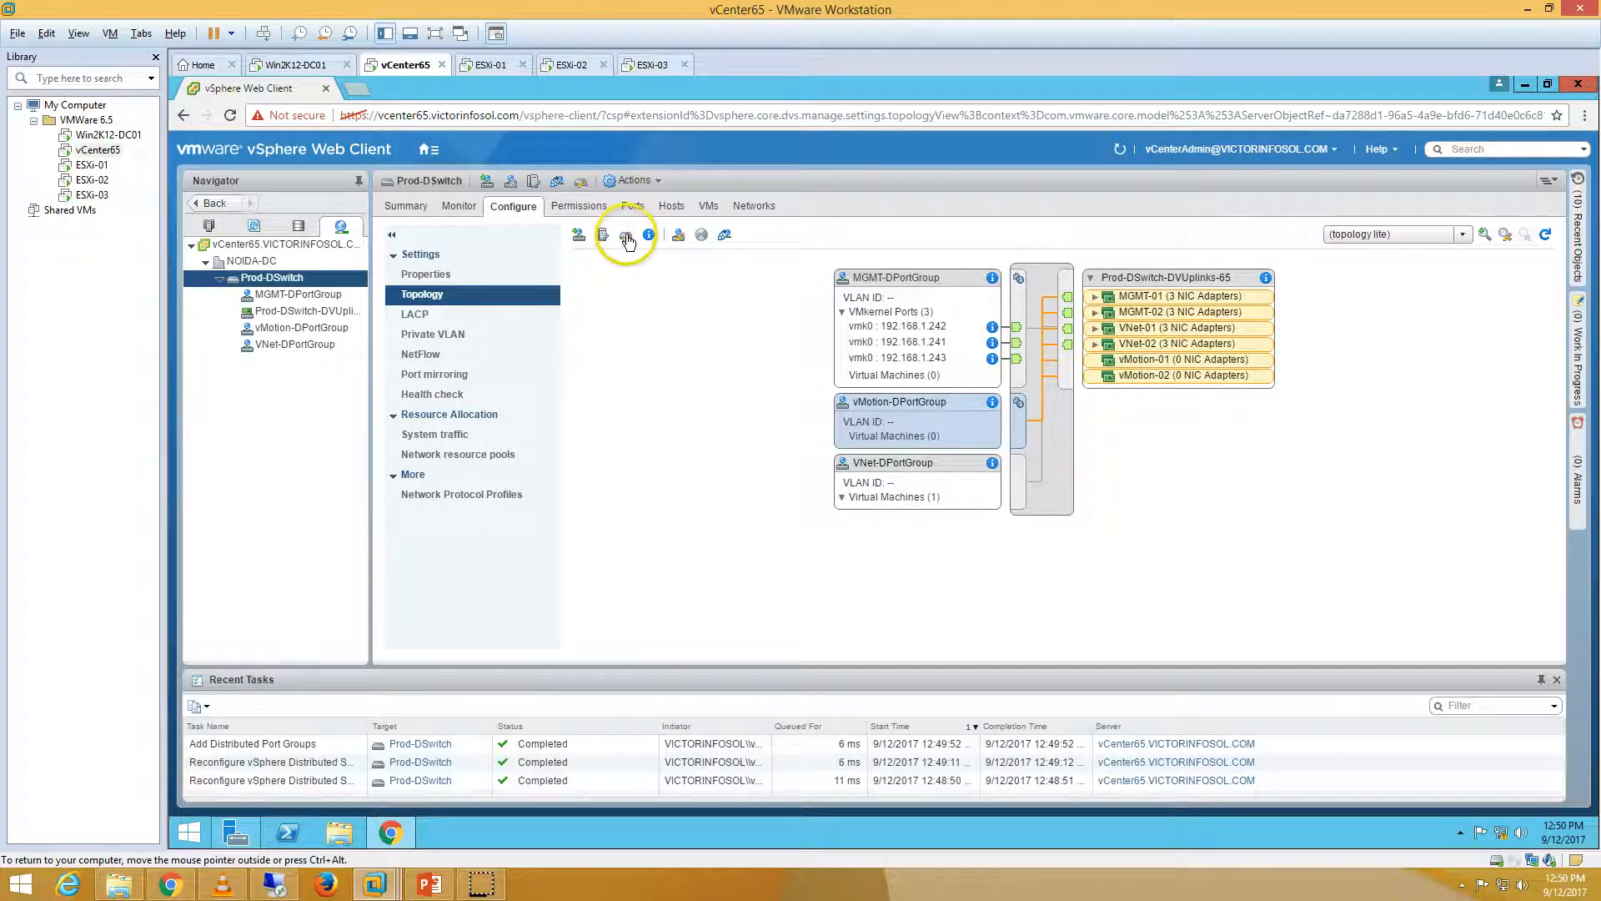
{"action": "left_click", "coordinate": [678, 237]}
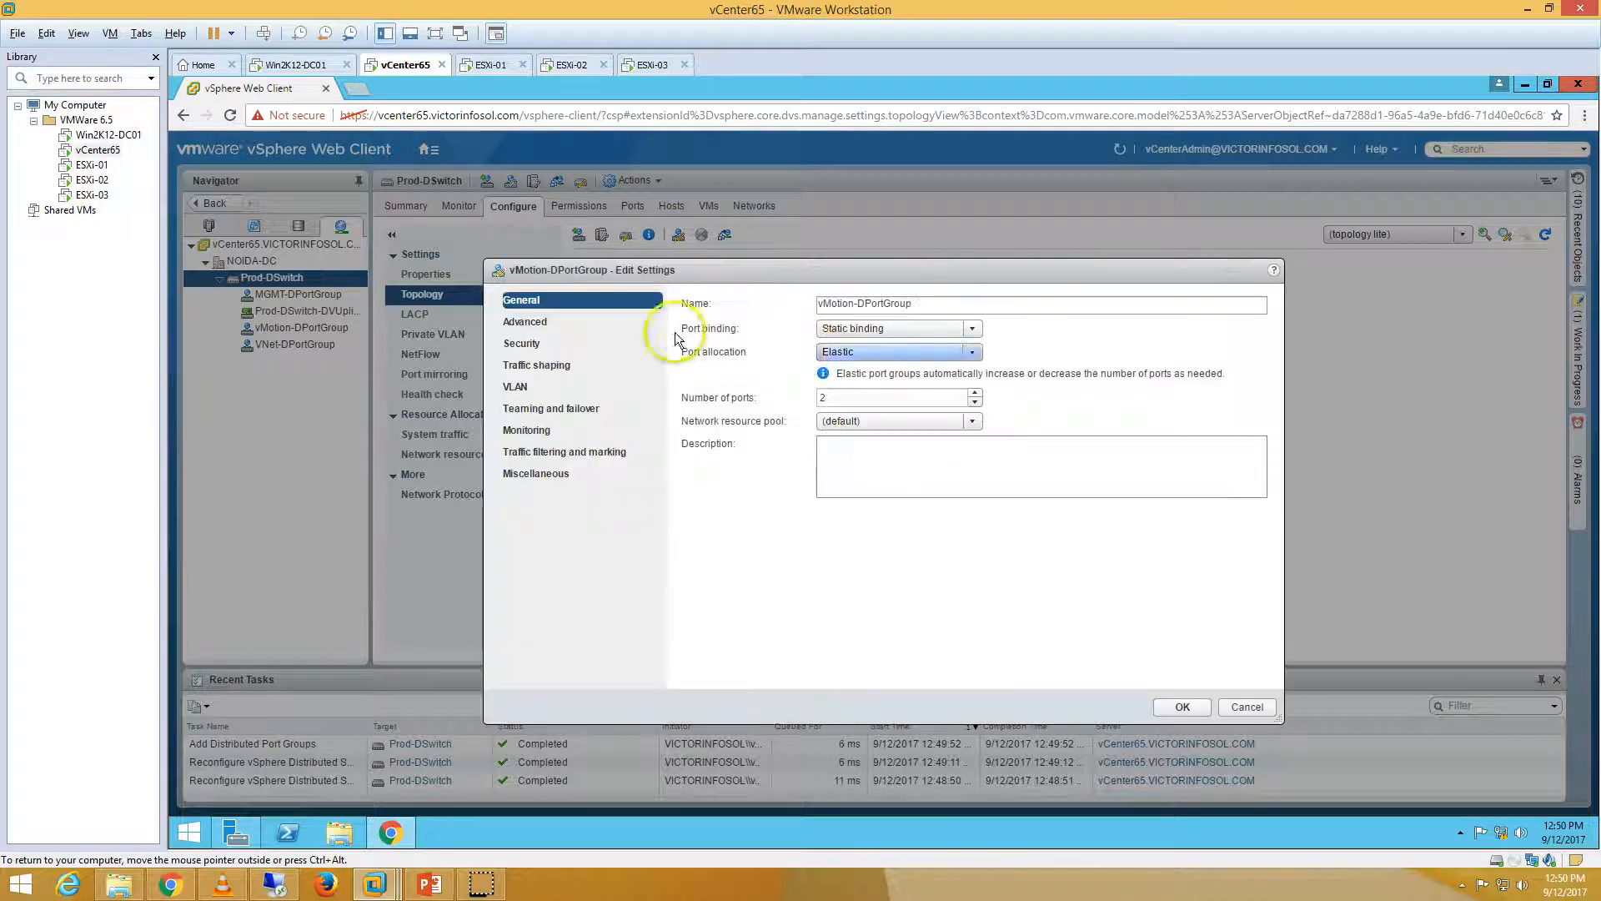
{"action": "left_click", "coordinate": [564, 412]}
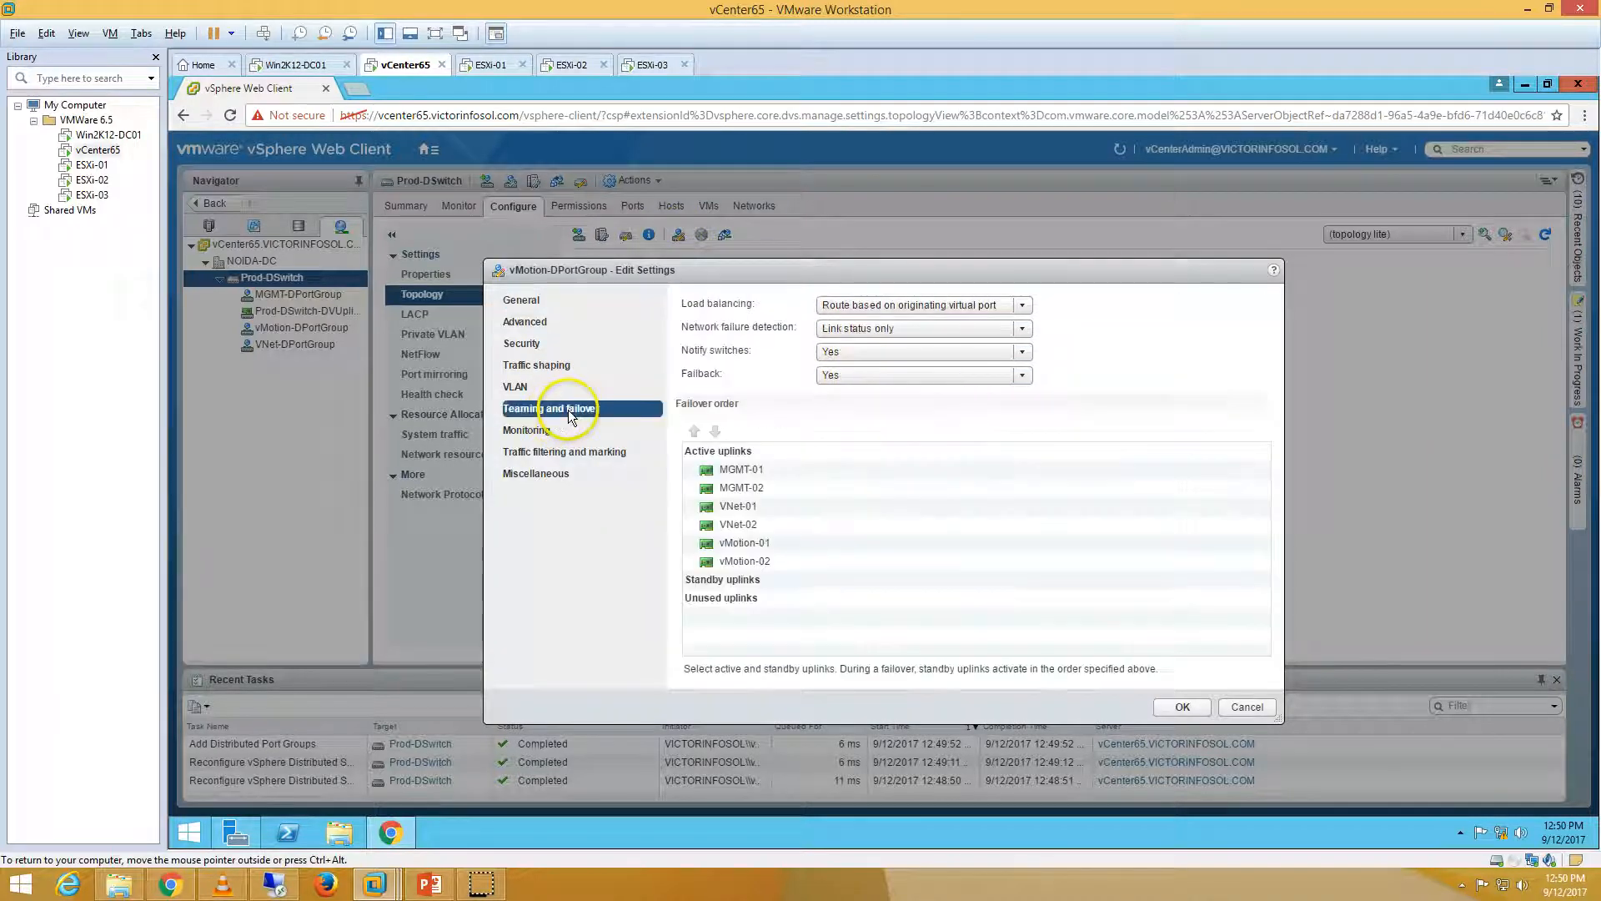
{"action": "left_click", "coordinate": [734, 468]}
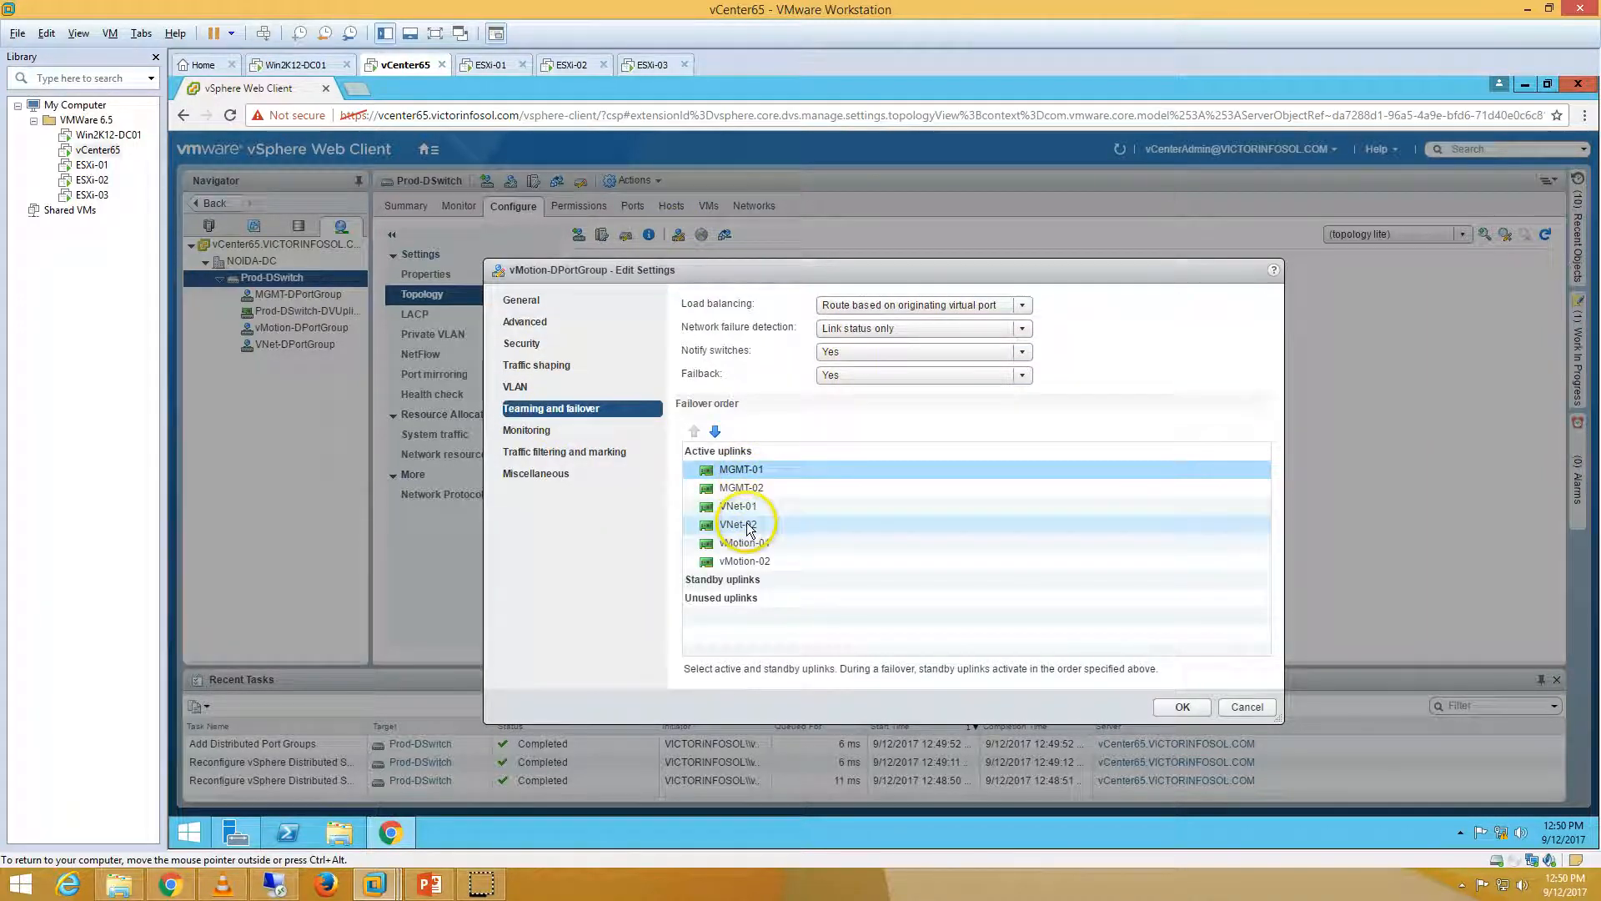
{"action": "left_click", "coordinate": [748, 526], "text": "shift"}
{"action": "left_click", "coordinate": [716, 431]}
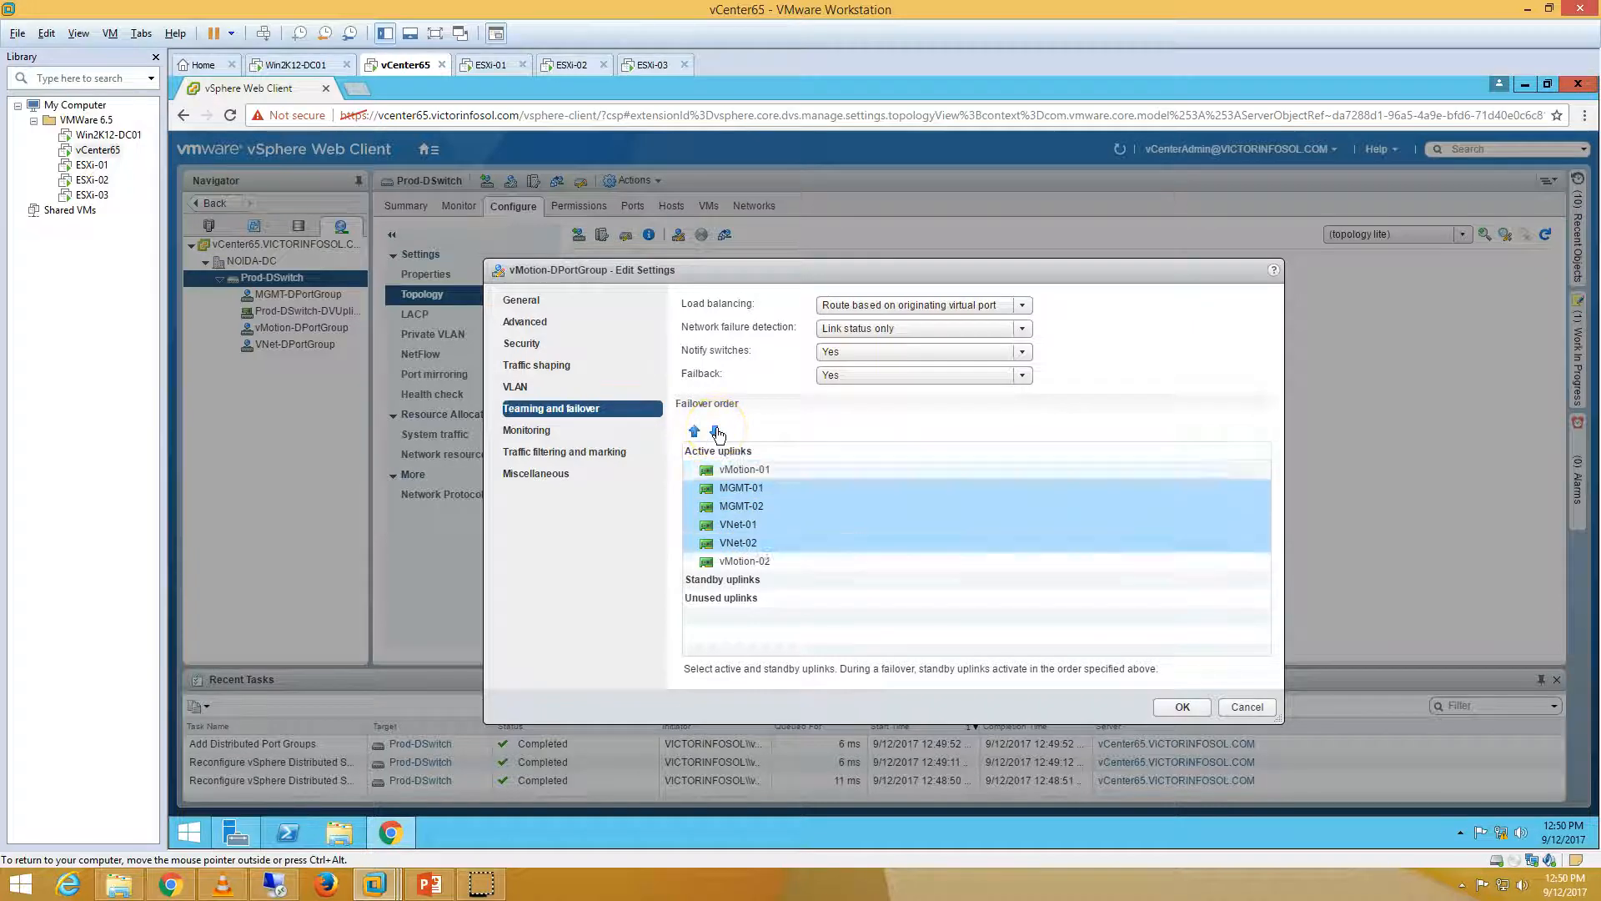
{"action": "left_click", "coordinate": [715, 431]}
{"action": "left_click", "coordinate": [716, 431]}
{"action": "left_click", "coordinate": [716, 431]}
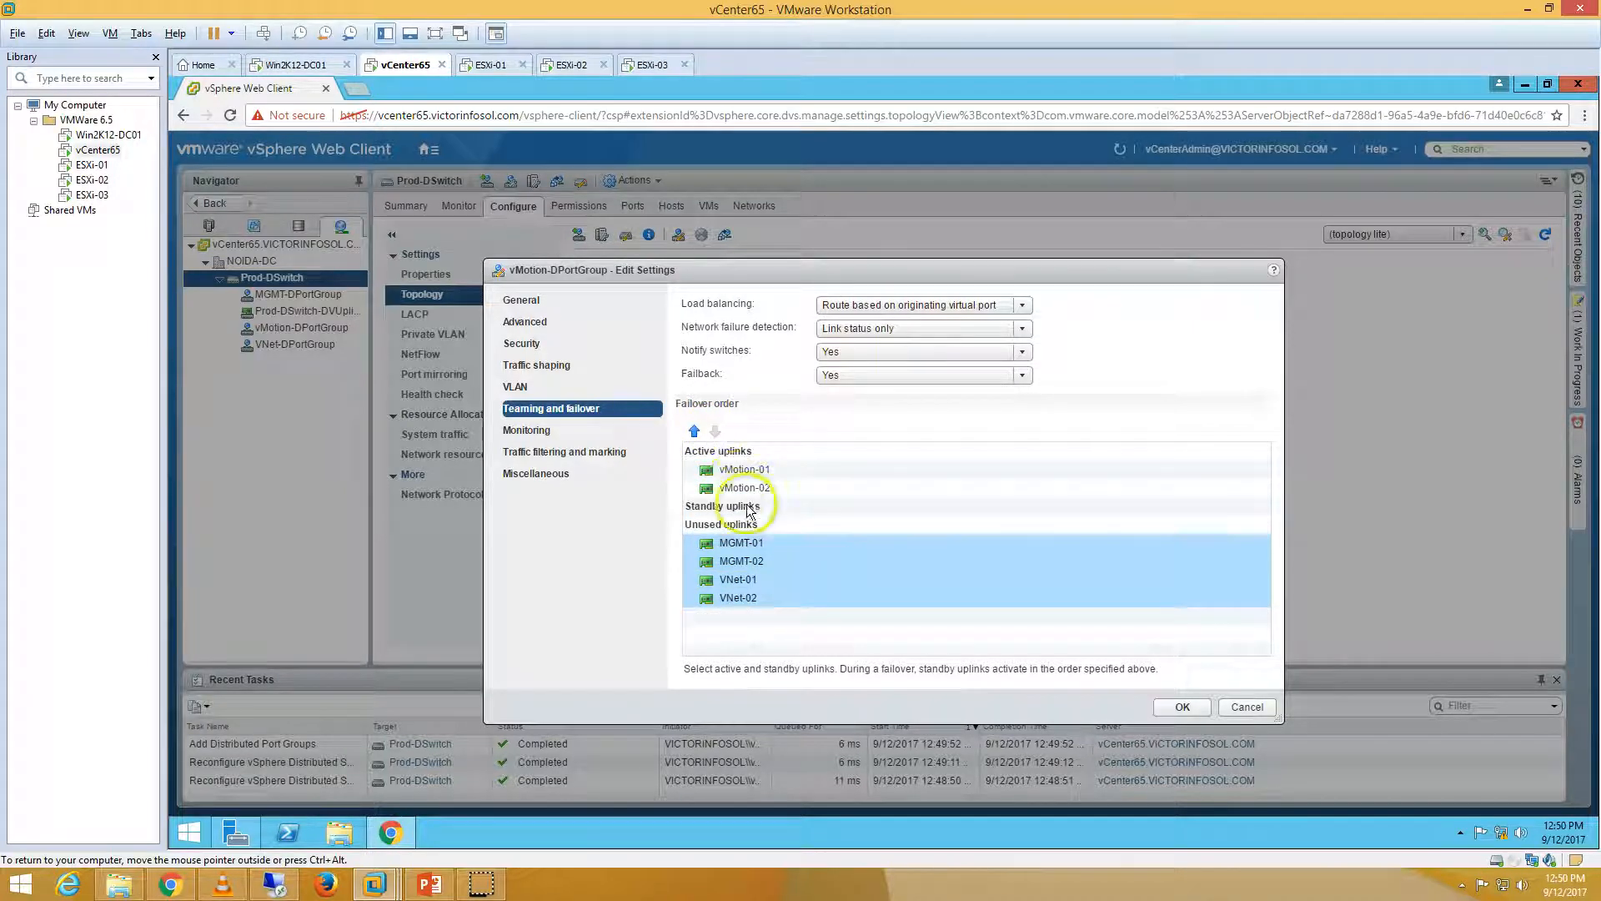
{"action": "left_click", "coordinate": [782, 469]}
{"action": "left_click", "coordinate": [786, 489]}
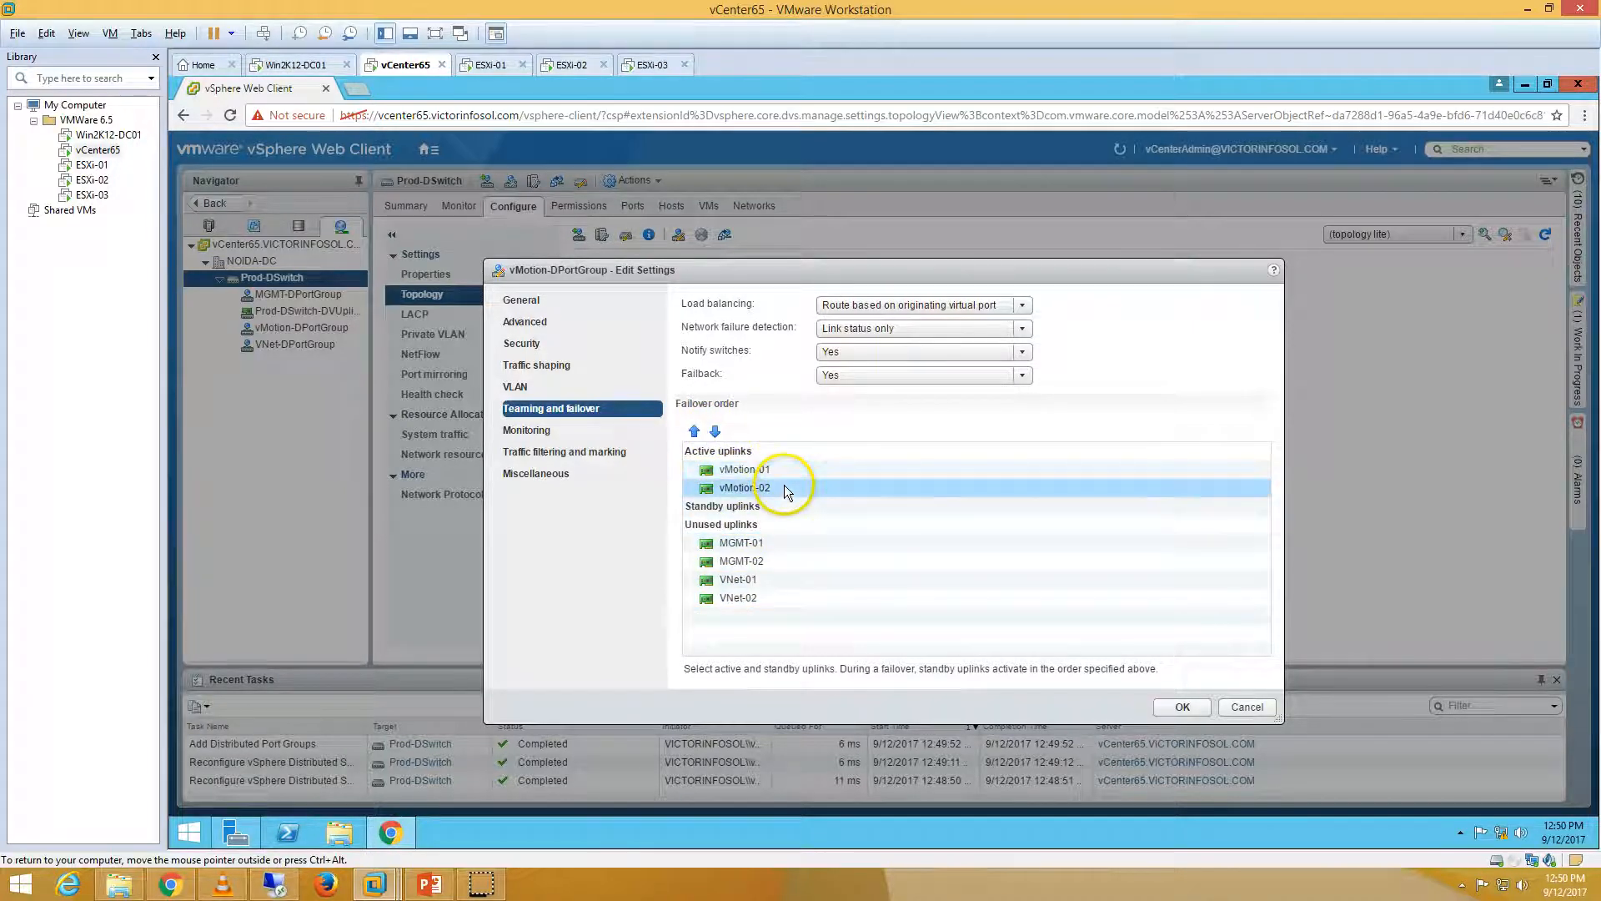
{"action": "left_click", "coordinate": [1183, 706]}
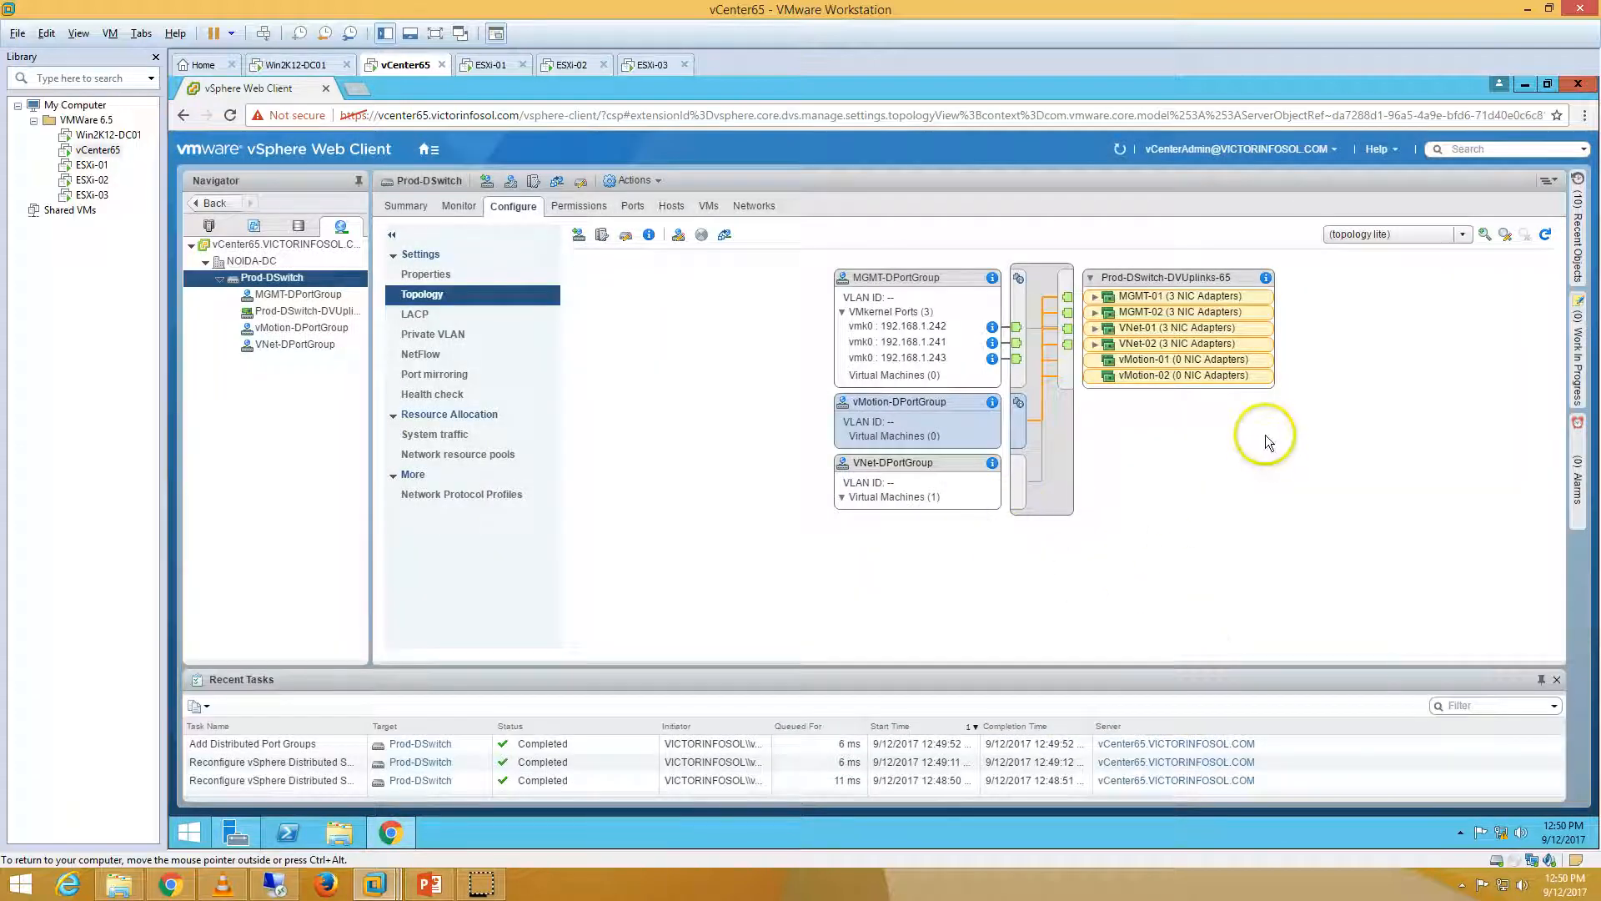
Refresh the topology and check which uplinks serve MGMT-DPortGroup, vMotion-DPortGroup and VNet-DPortGroup
{"action": "left_click", "coordinate": [1120, 150]}
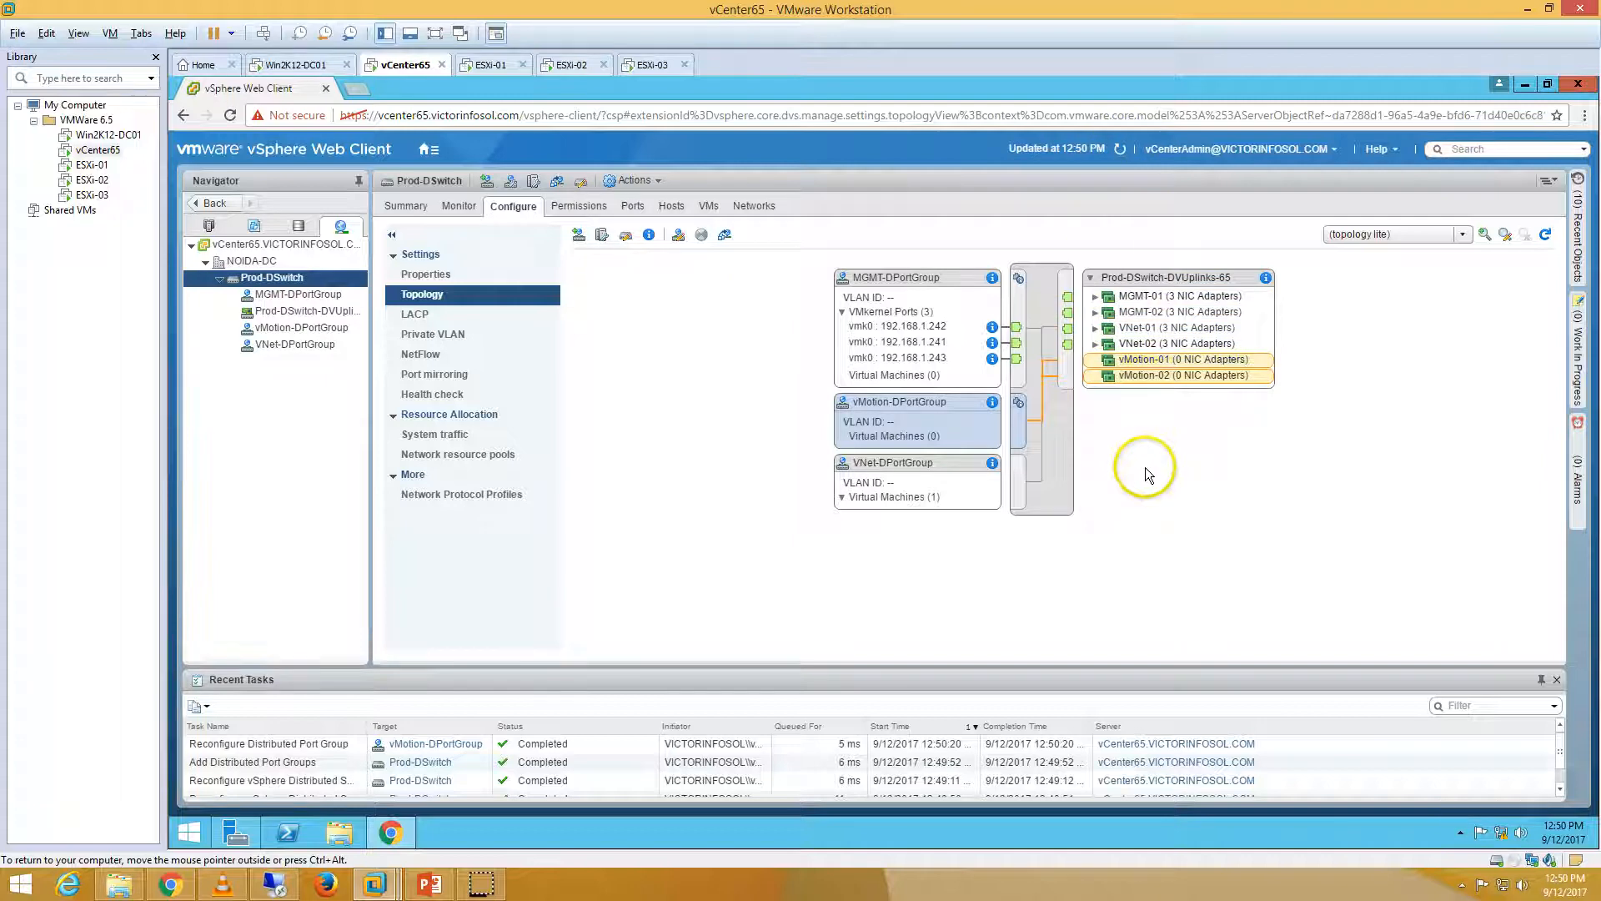
{"action": "left_click", "coordinate": [882, 296]}
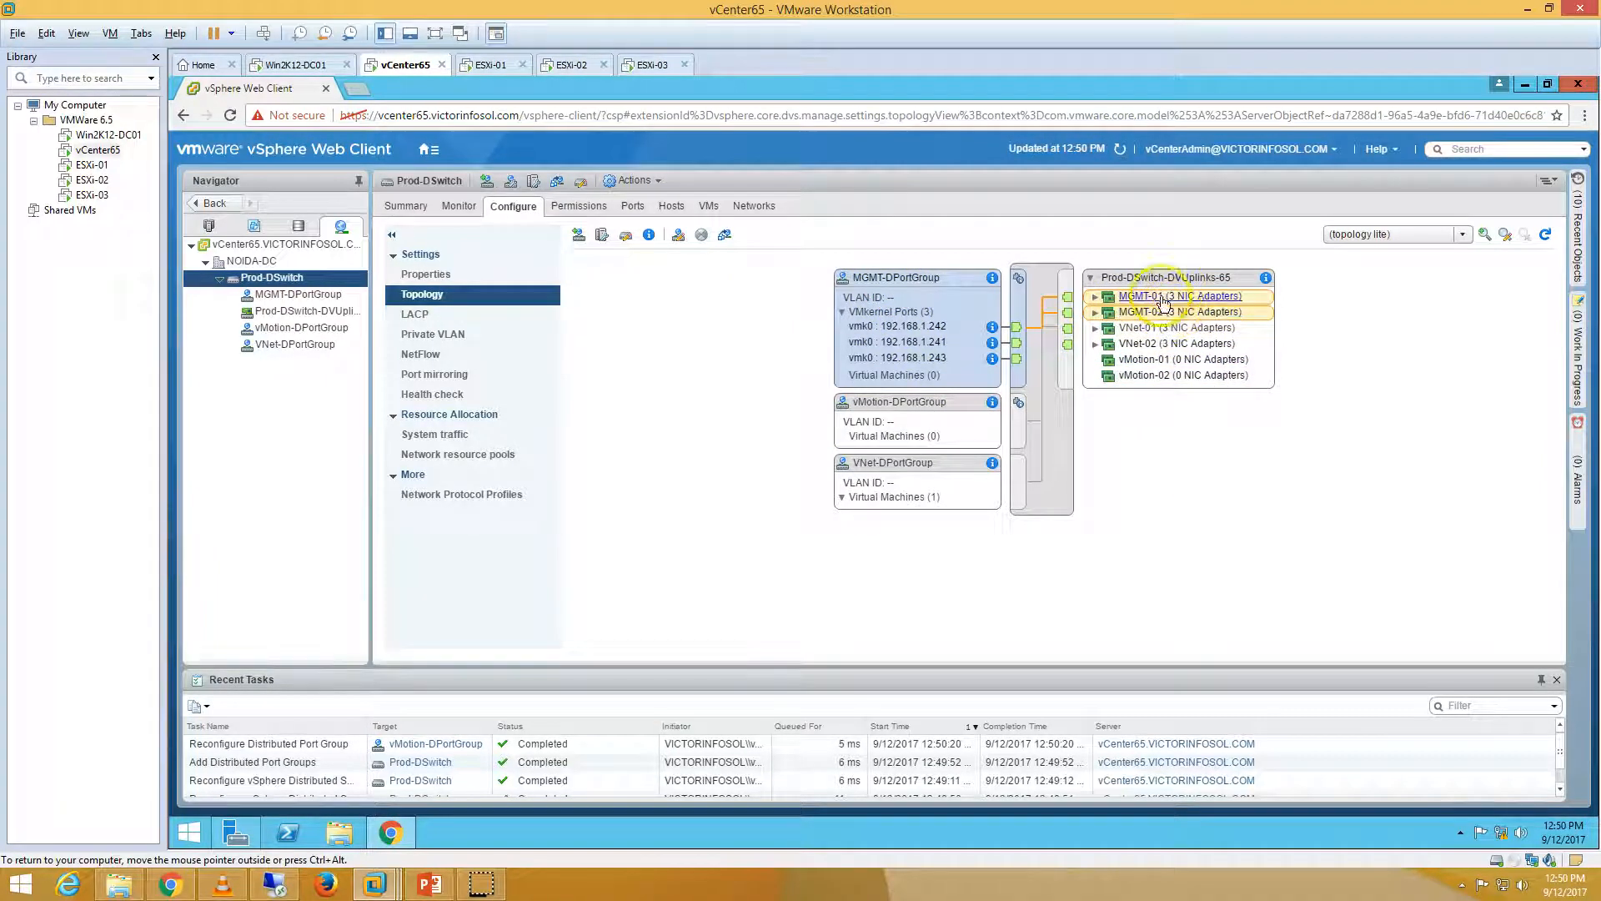
{"action": "left_click", "coordinate": [884, 410]}
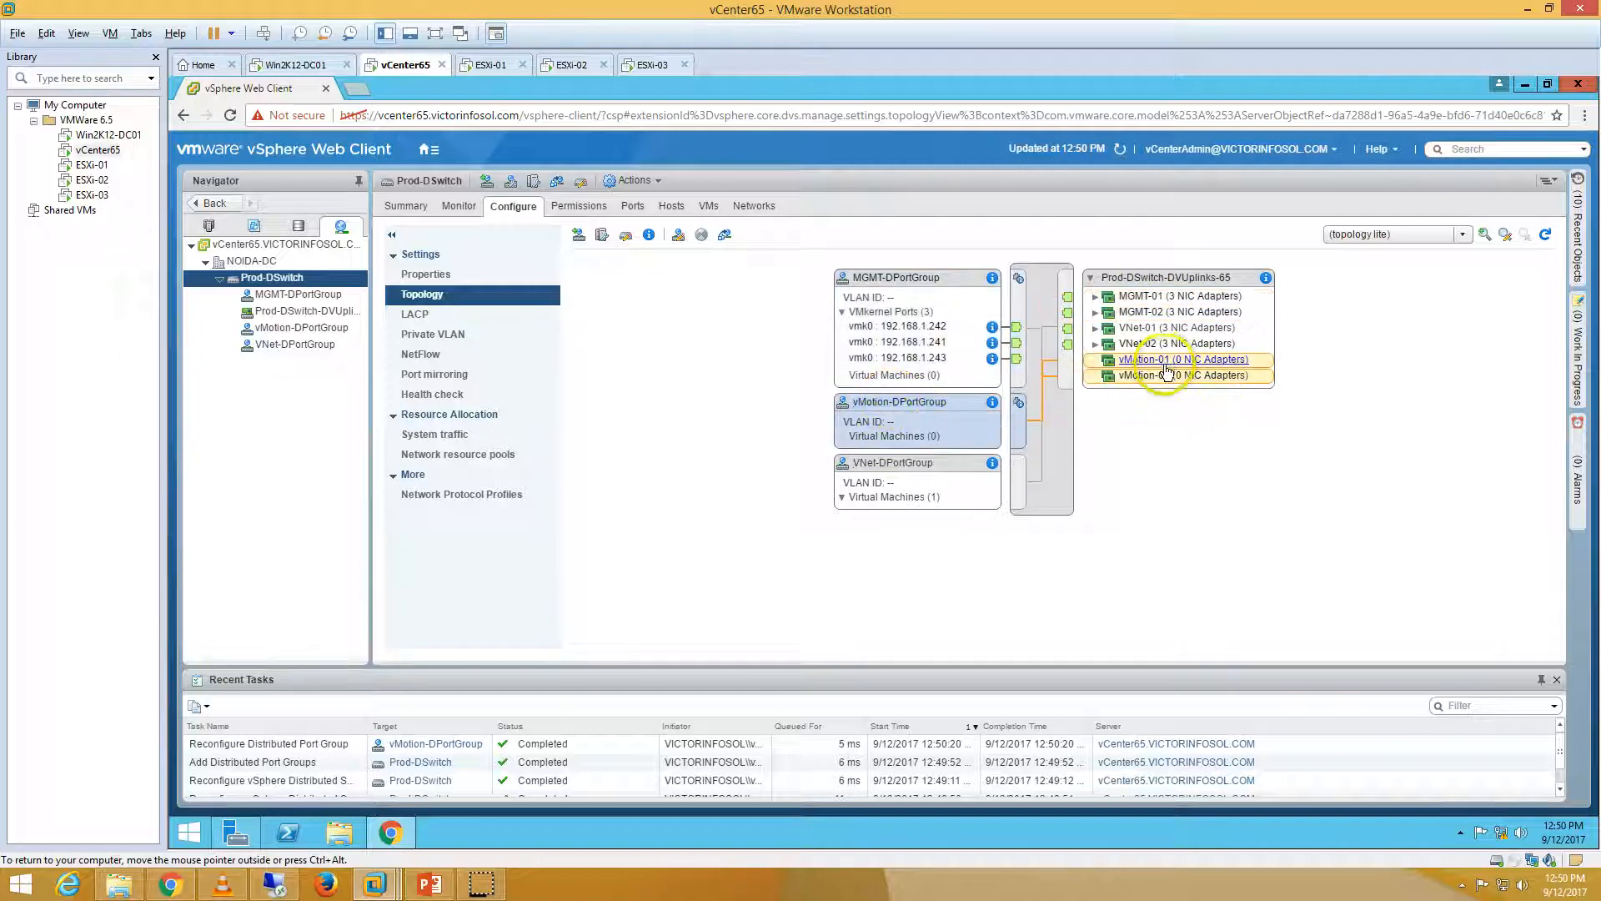
{"action": "left_click", "coordinate": [910, 465]}
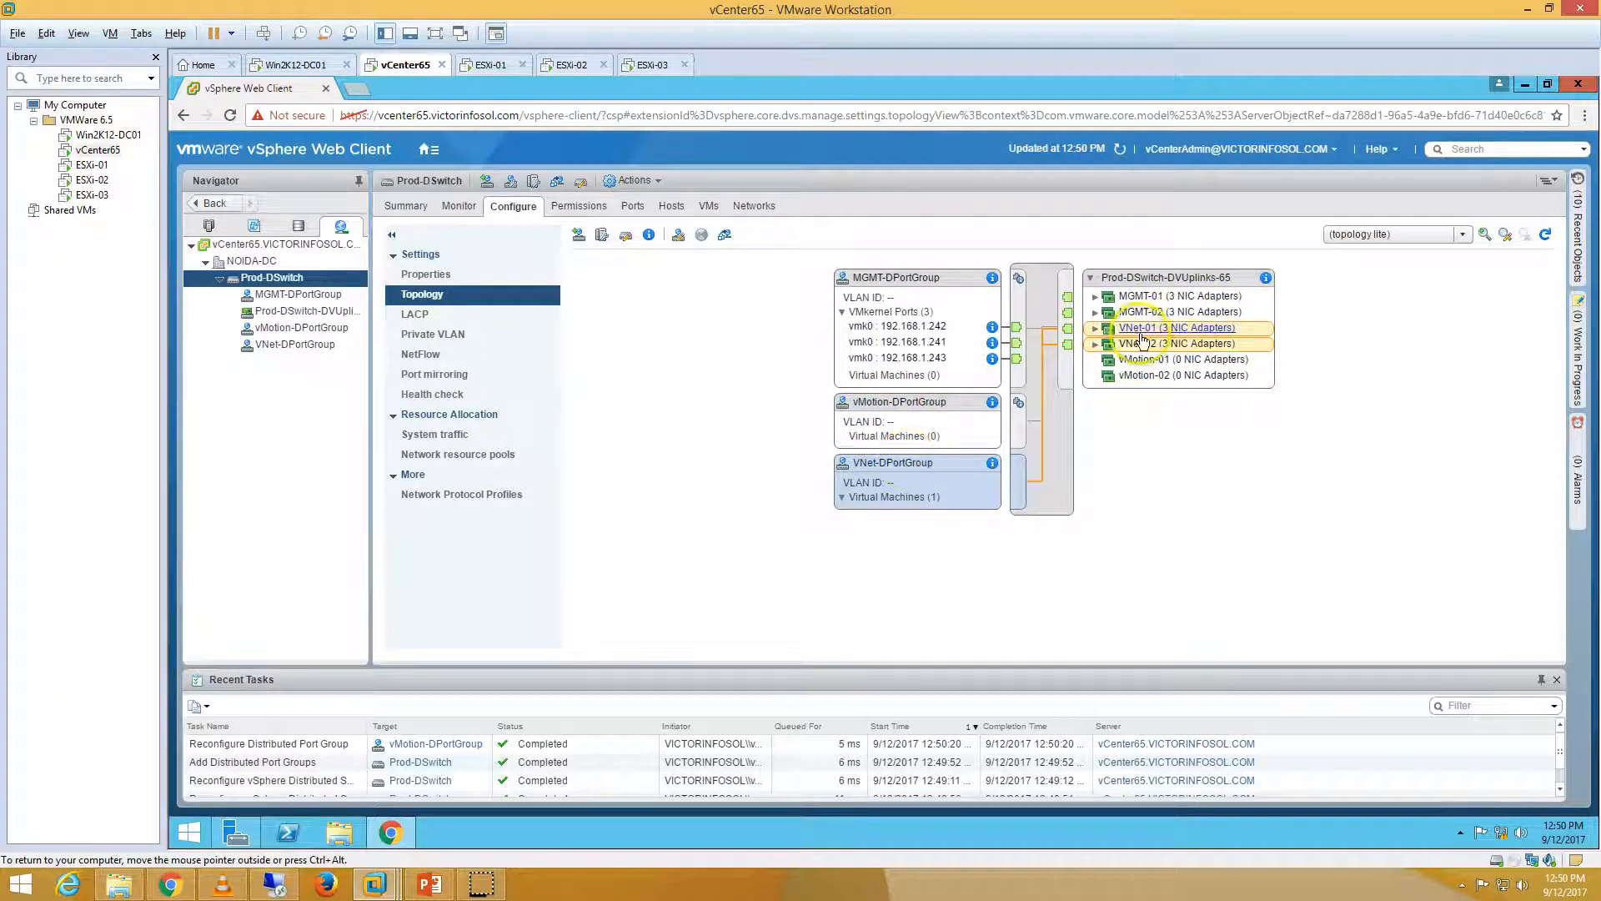
Consult the PowerPoint presentation, return to vSphere and recheck the uplinks linked to vMotion-DPortGroup, clearing the selection when done
{"action": "left_click", "coordinate": [427, 885]}
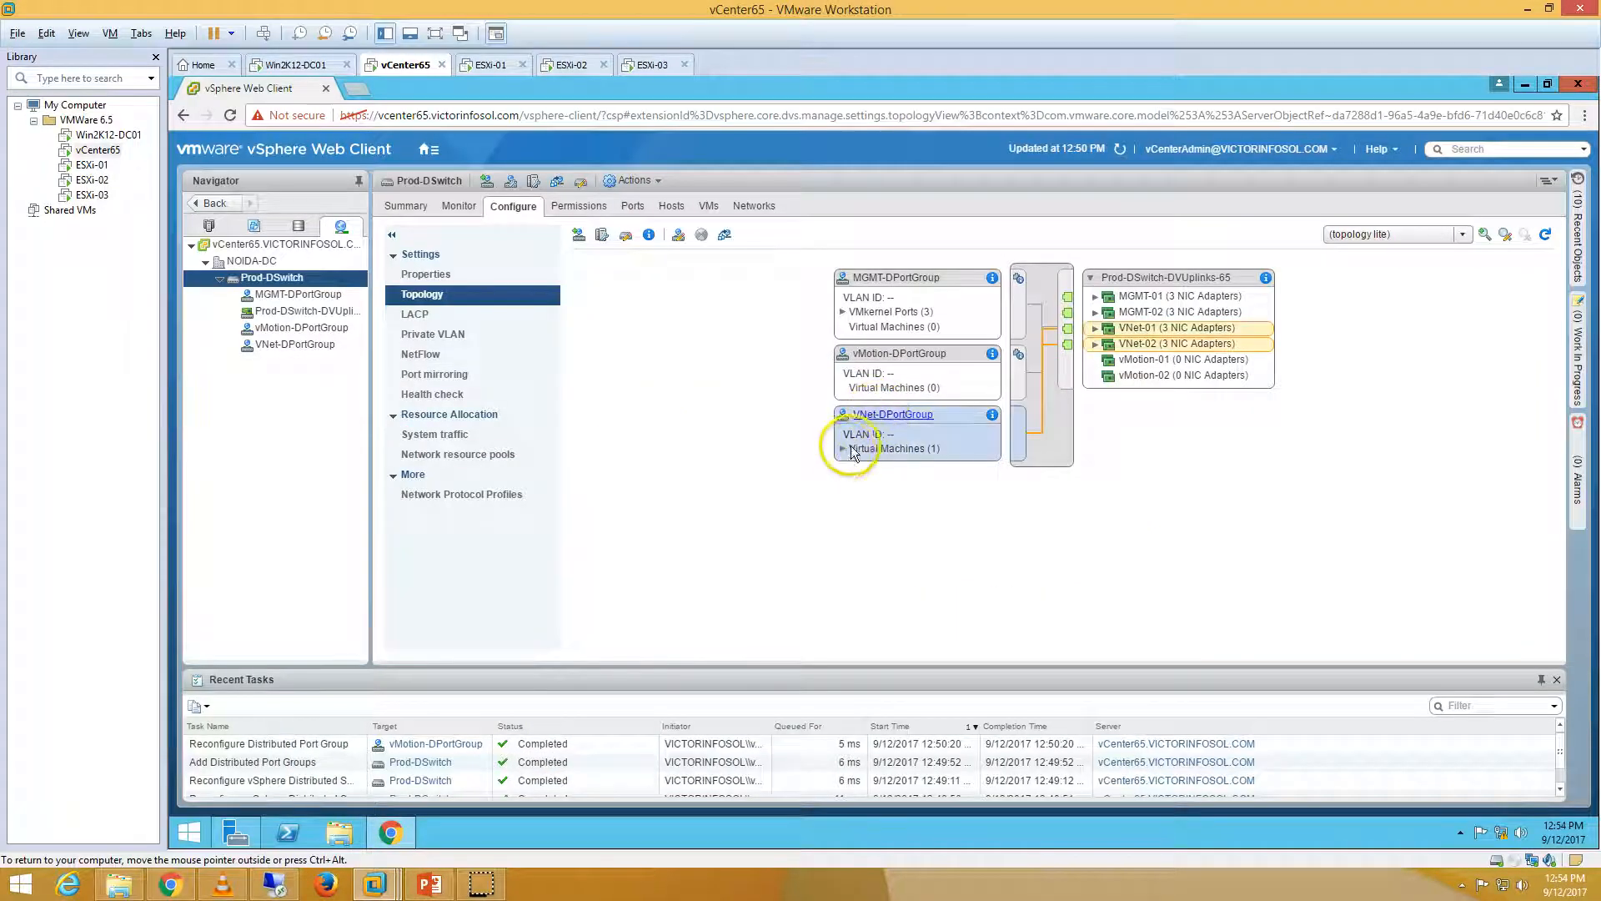
{"action": "left_click", "coordinate": [877, 357]}
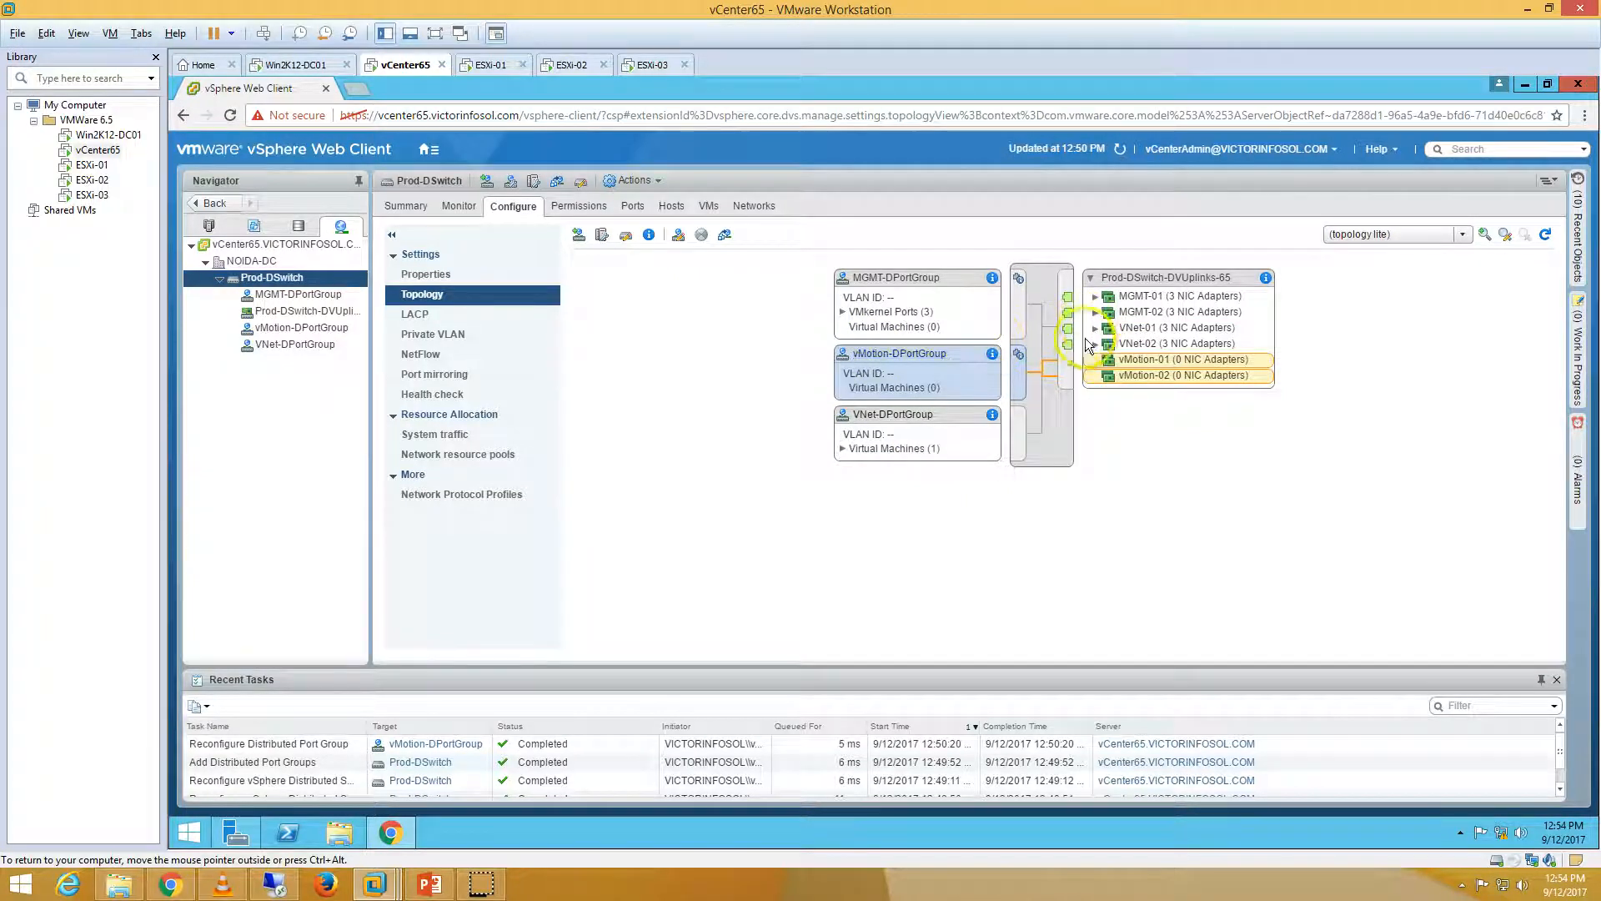
{"action": "left_click", "coordinate": [659, 394]}
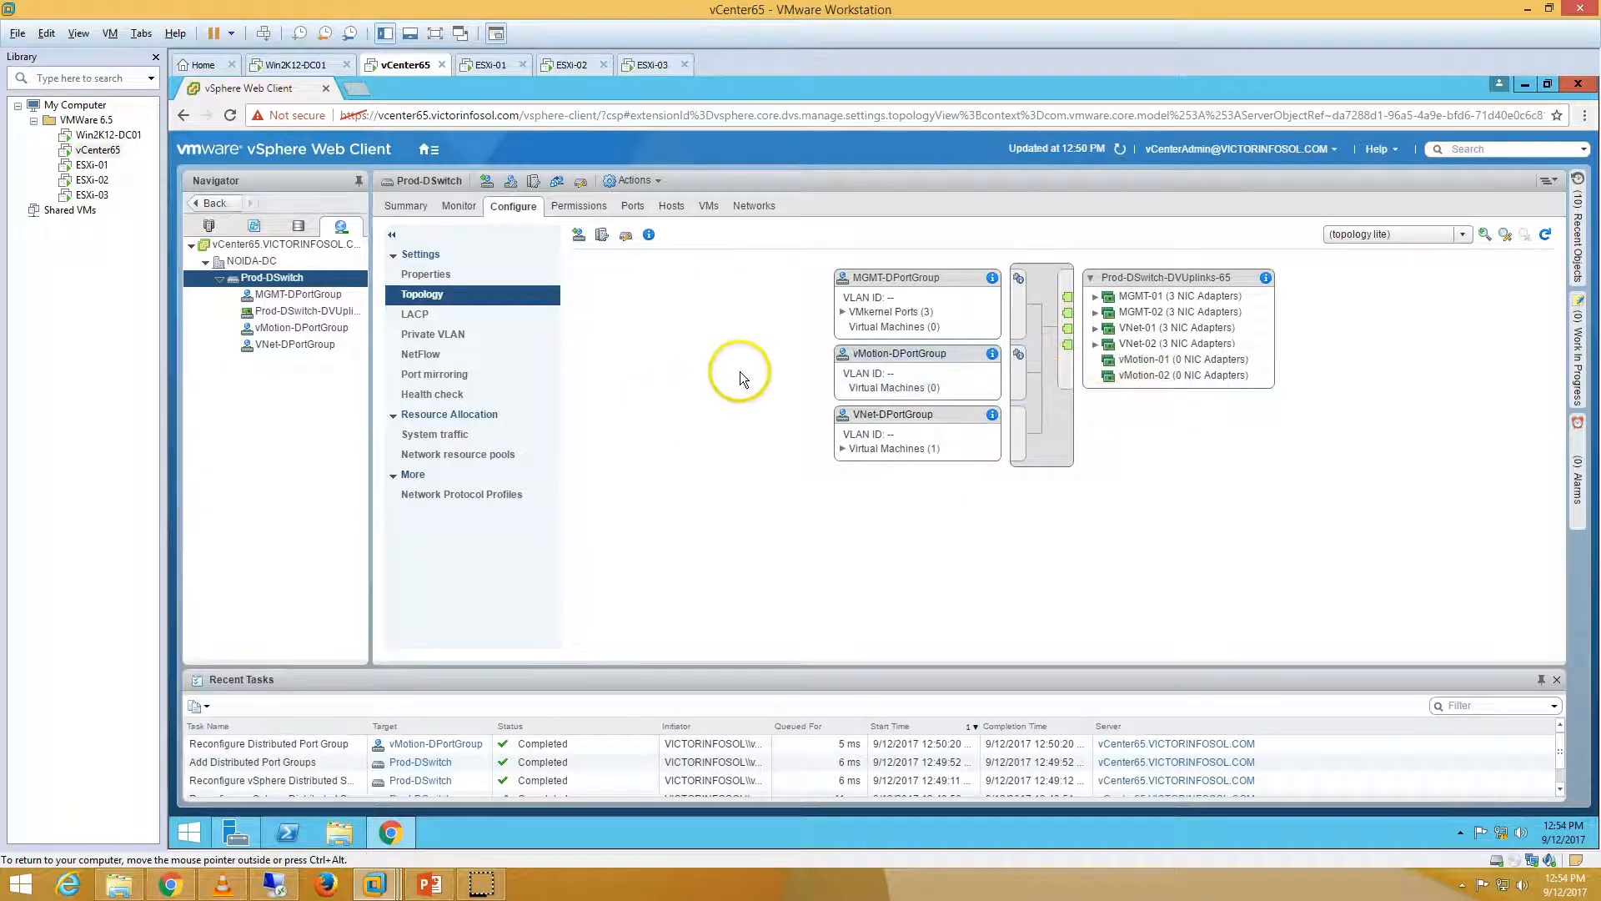
Review the port groups available to host esxi-01, including vMotion-DPortGroup and VNet-DPortGroup
{"action": "left_click", "coordinate": [210, 229]}
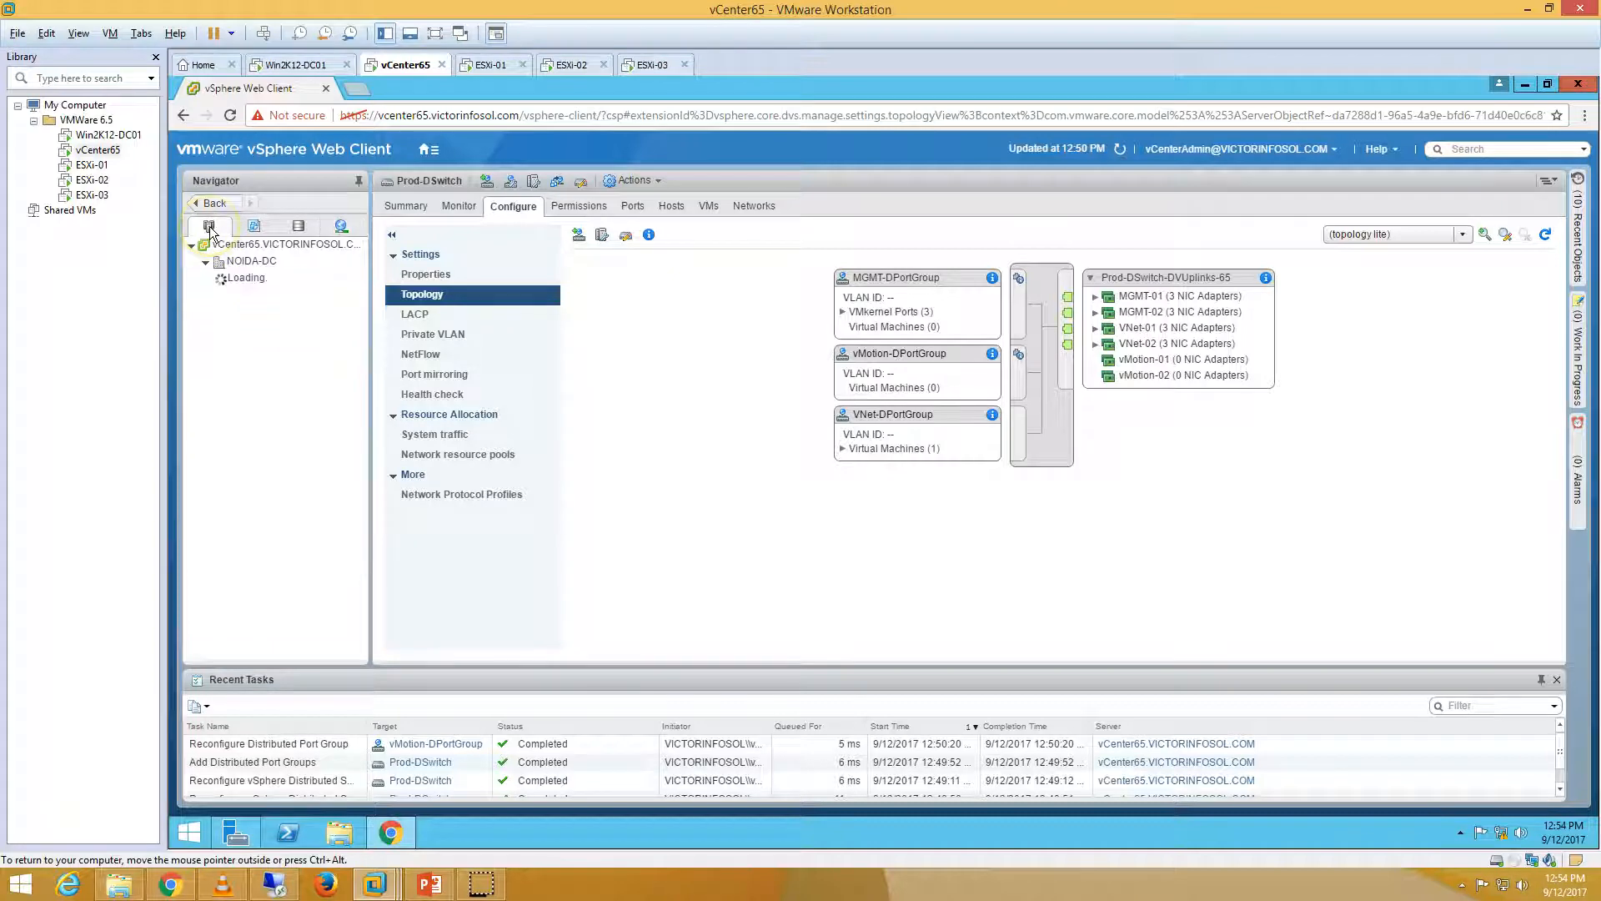
{"action": "left_click", "coordinate": [287, 280]}
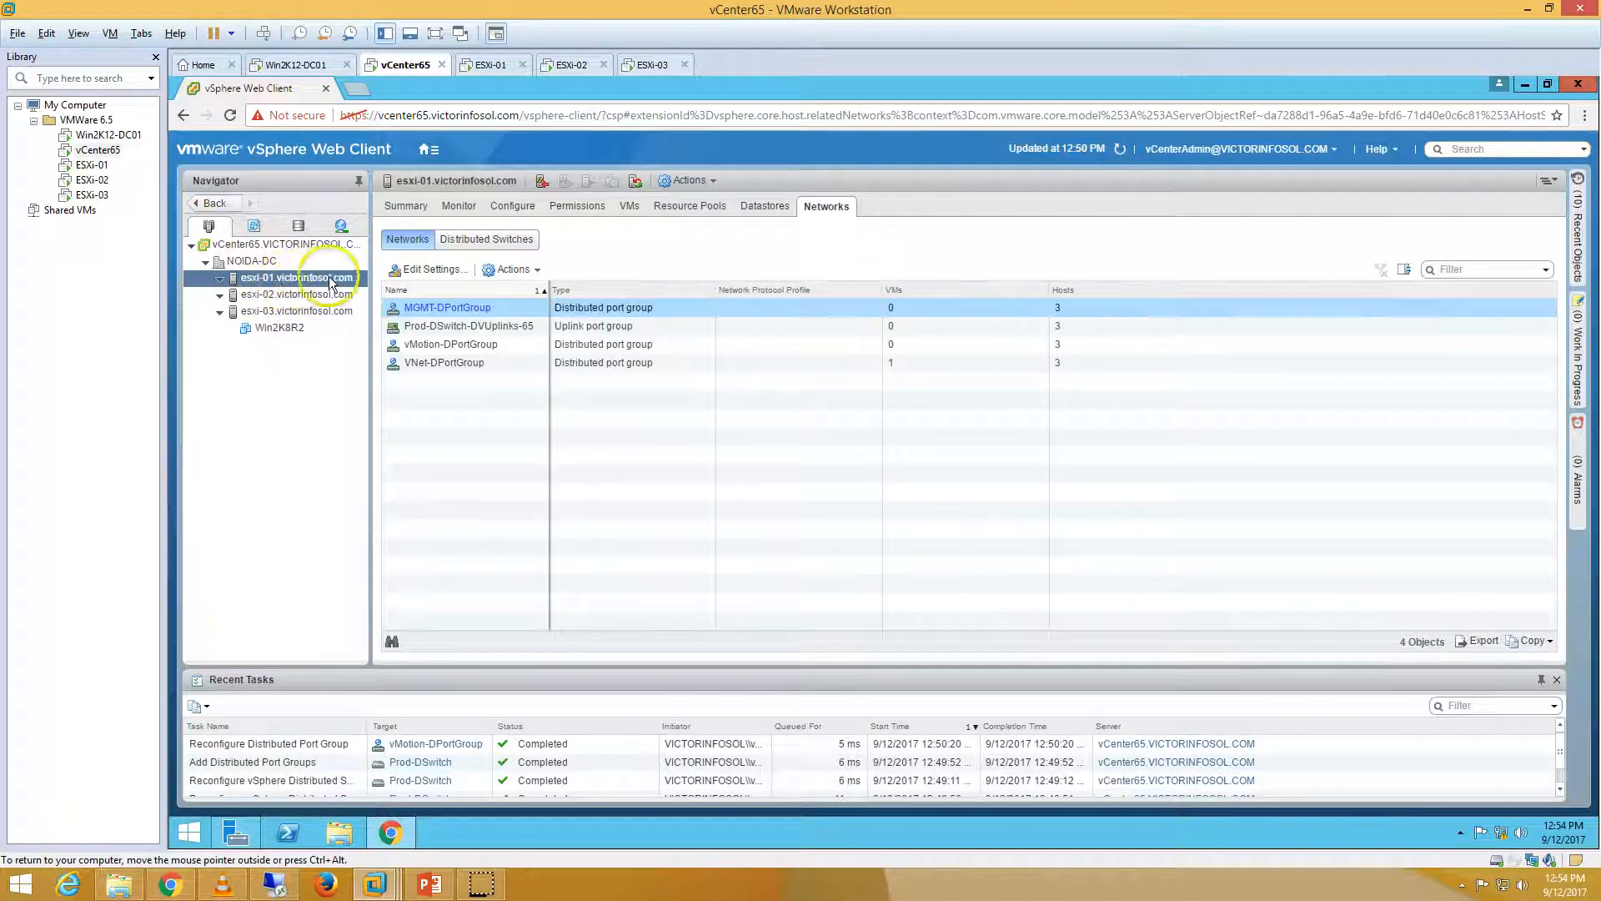
{"action": "left_click", "coordinate": [764, 207]}
{"action": "left_click", "coordinate": [827, 207]}
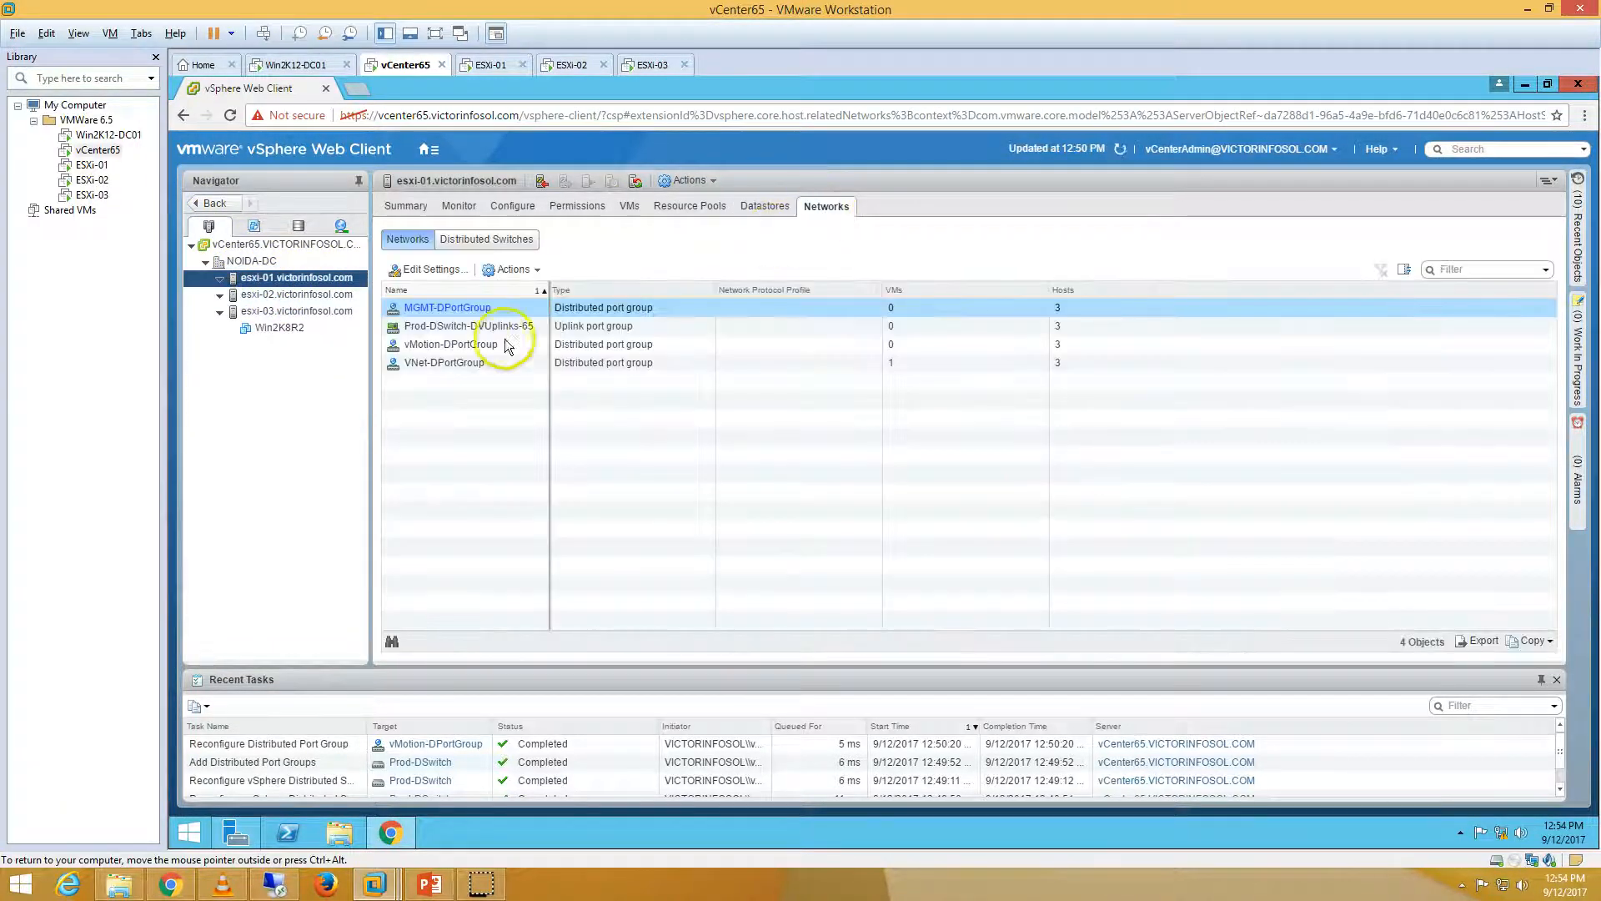
{"action": "left_click", "coordinate": [444, 367]}
{"action": "left_click", "coordinate": [452, 348]}
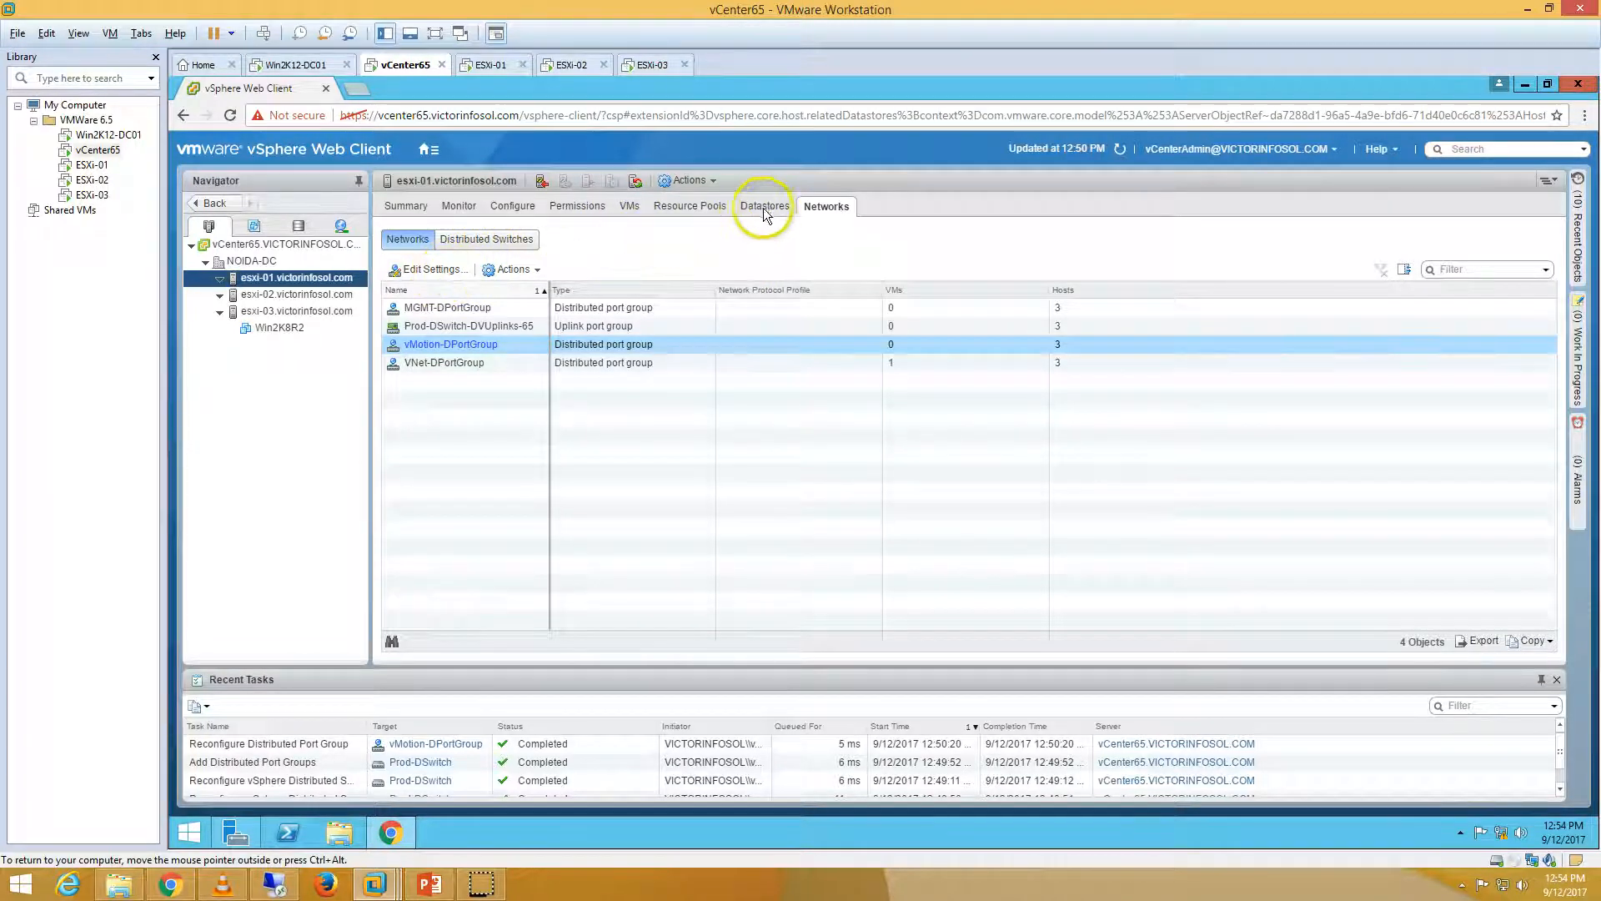
Examine esxi-01's physical adapters and check which switch each one belongs to, especially vmnic6 and vmnic7
{"action": "left_click", "coordinate": [511, 207]}
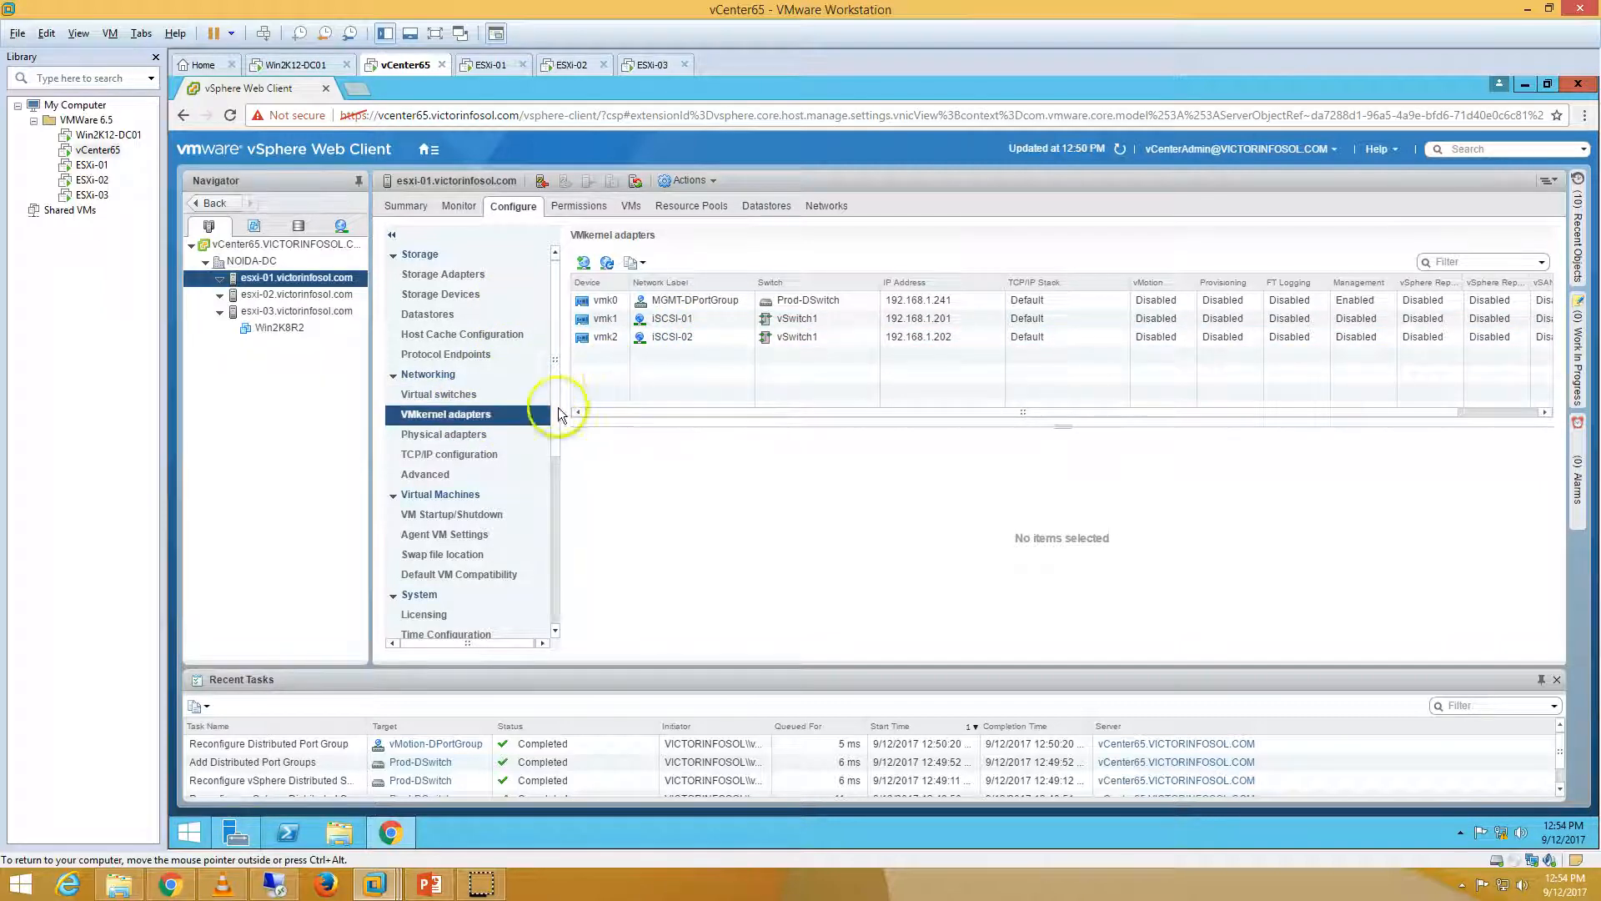
{"action": "left_click", "coordinate": [469, 398]}
{"action": "left_click", "coordinate": [464, 433]}
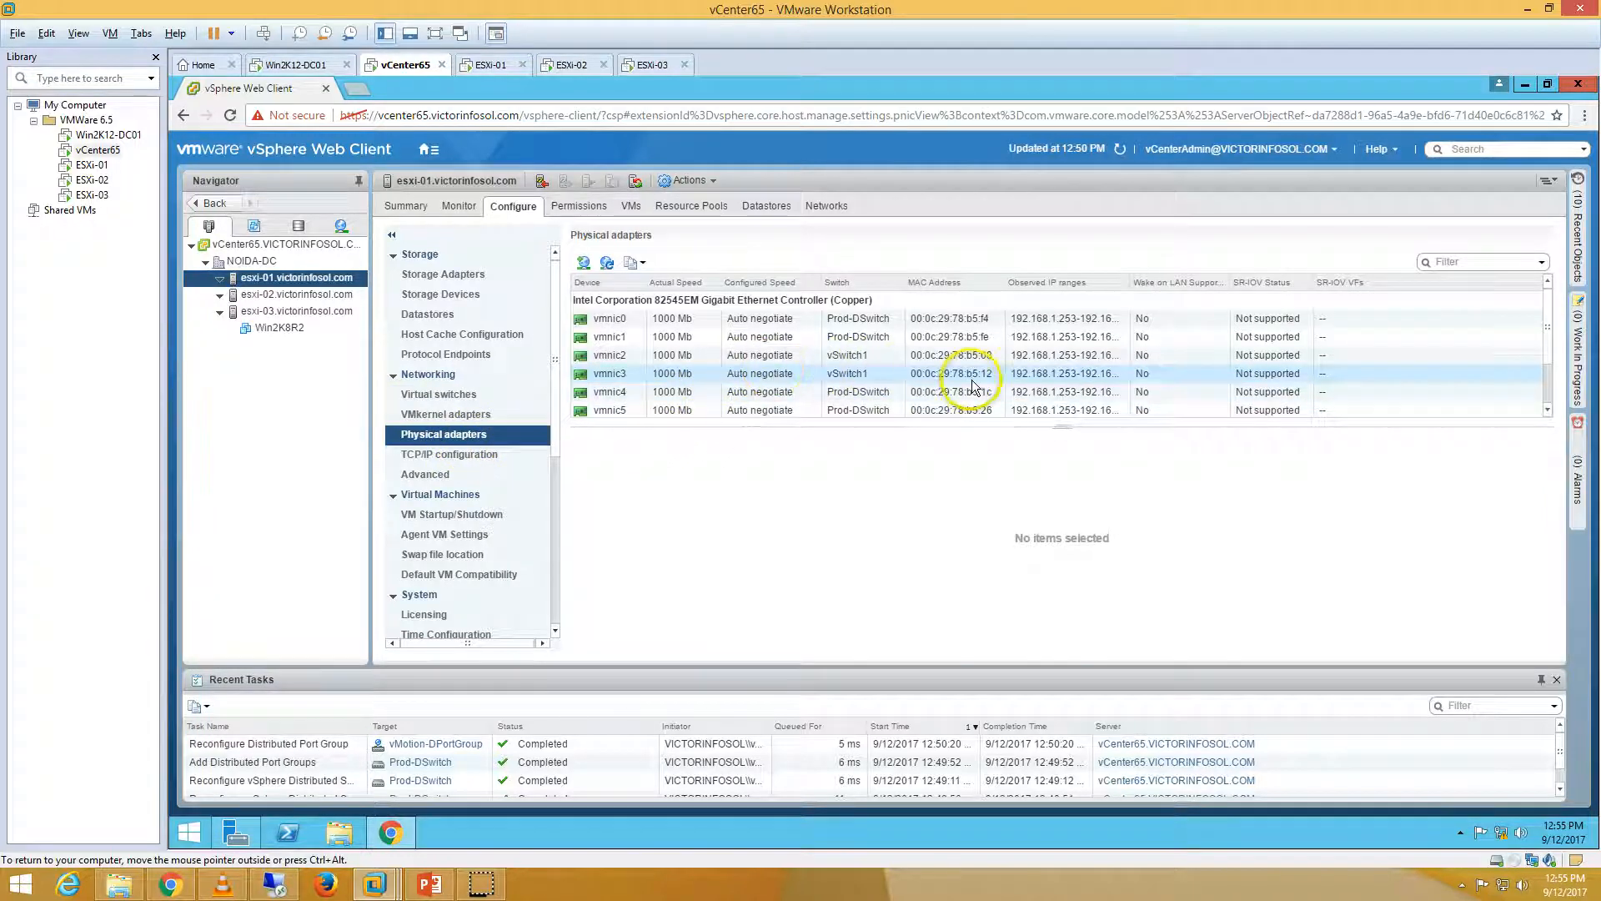
{"action": "scroll", "coordinate": [942, 384], "scroll_direction": "down", "scroll_amount": 1}
{"action": "left_click", "coordinate": [834, 372]}
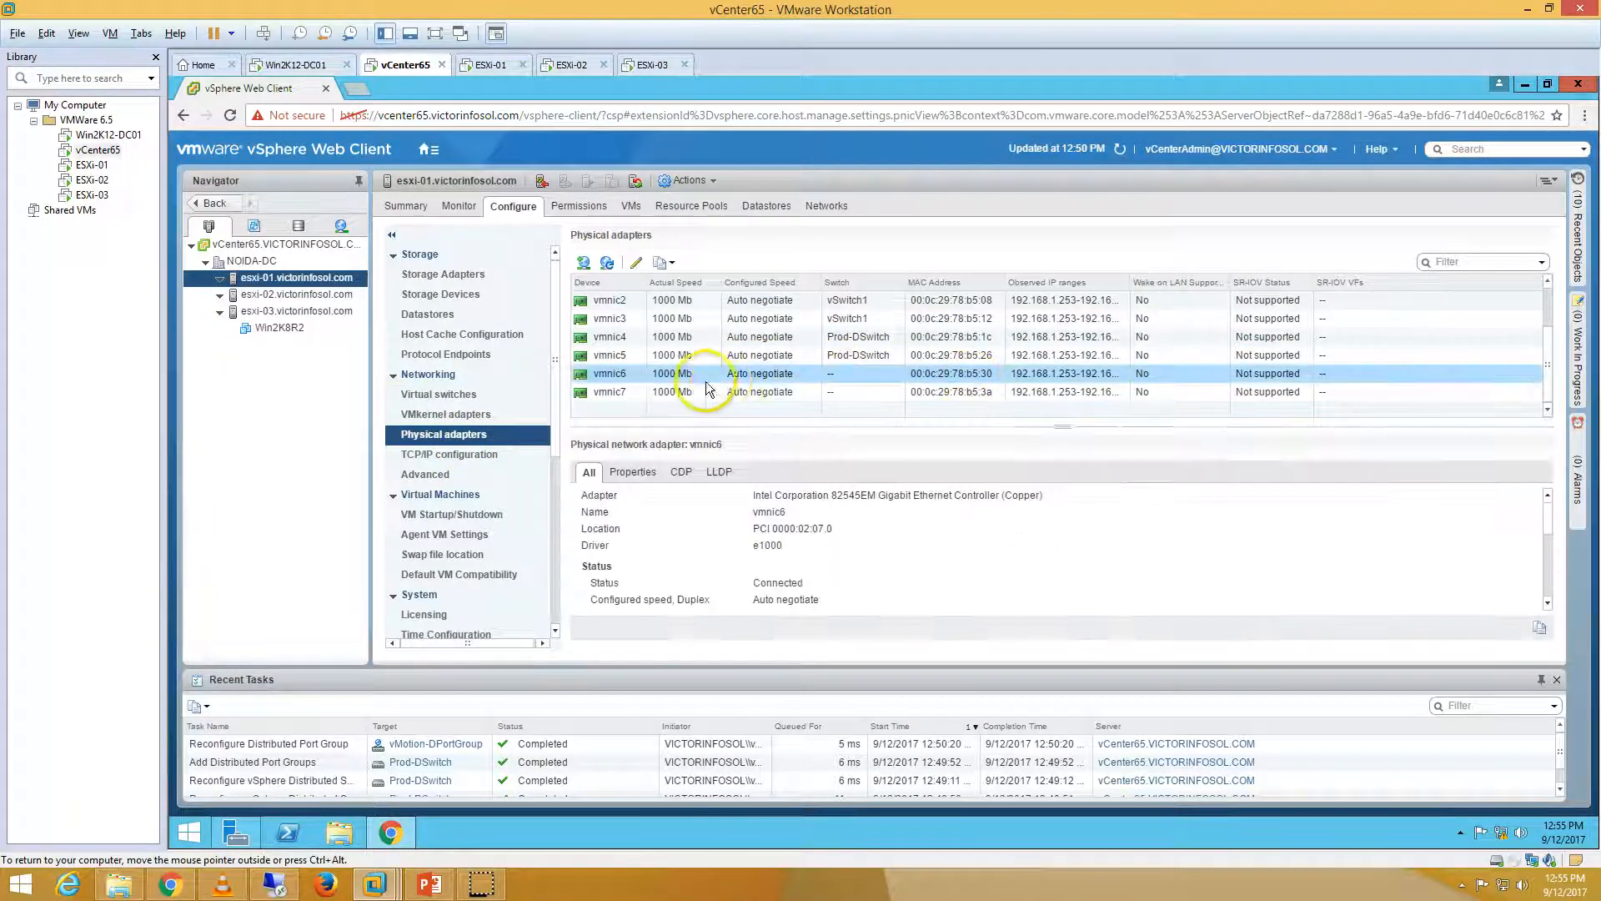
{"action": "left_click", "coordinate": [842, 392]}
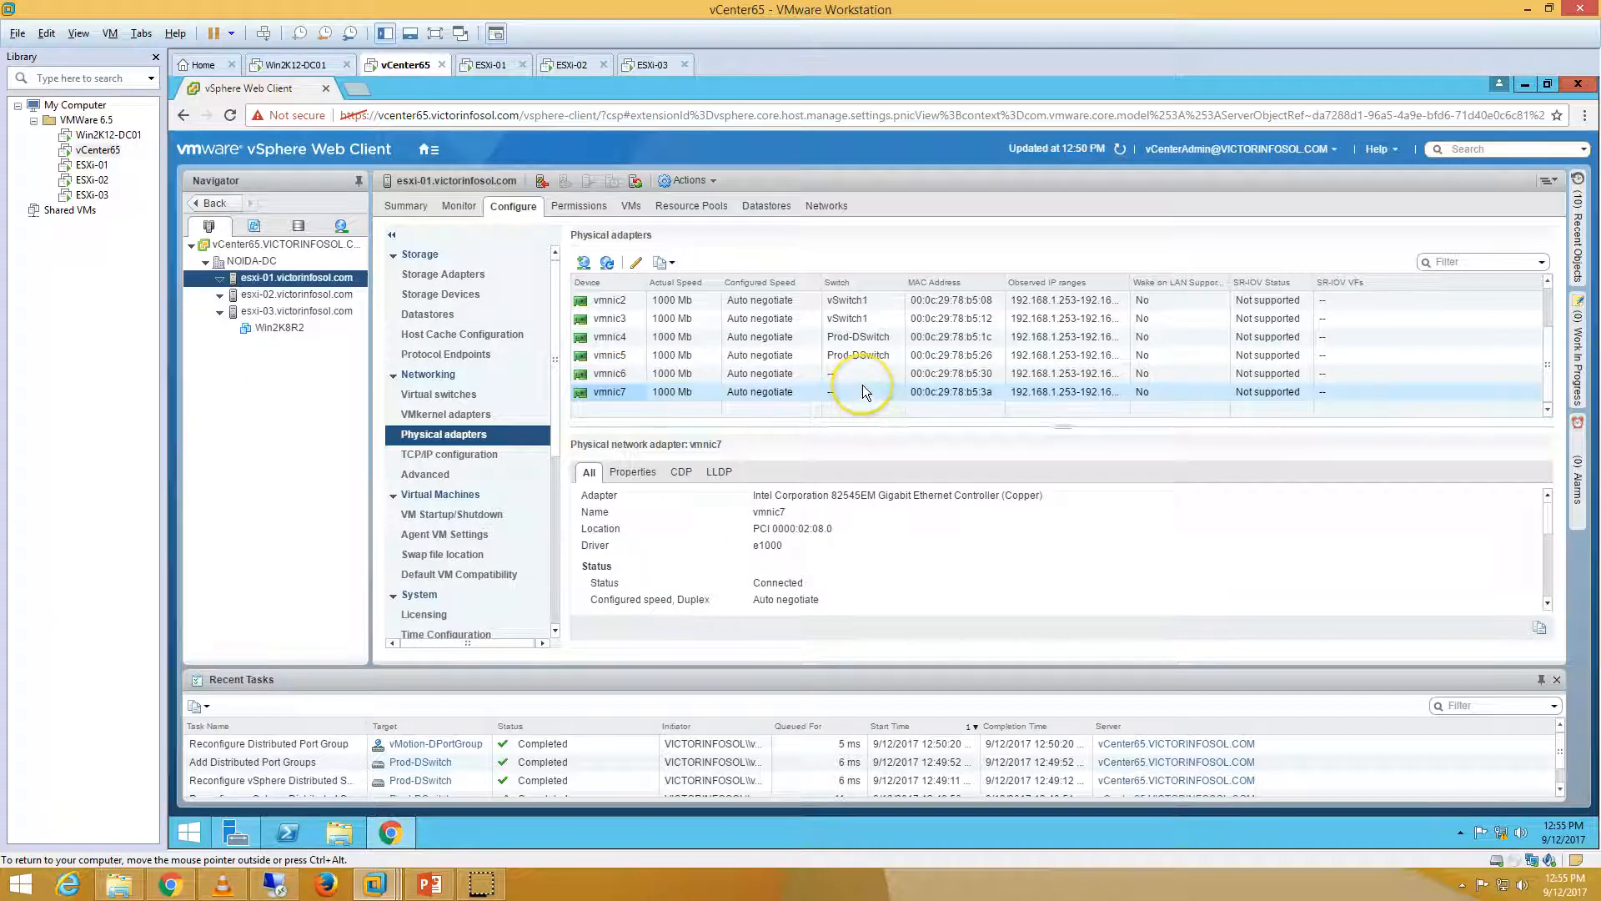
{"action": "scroll", "coordinate": [863, 386], "scroll_direction": "up", "scroll_amount": 1}
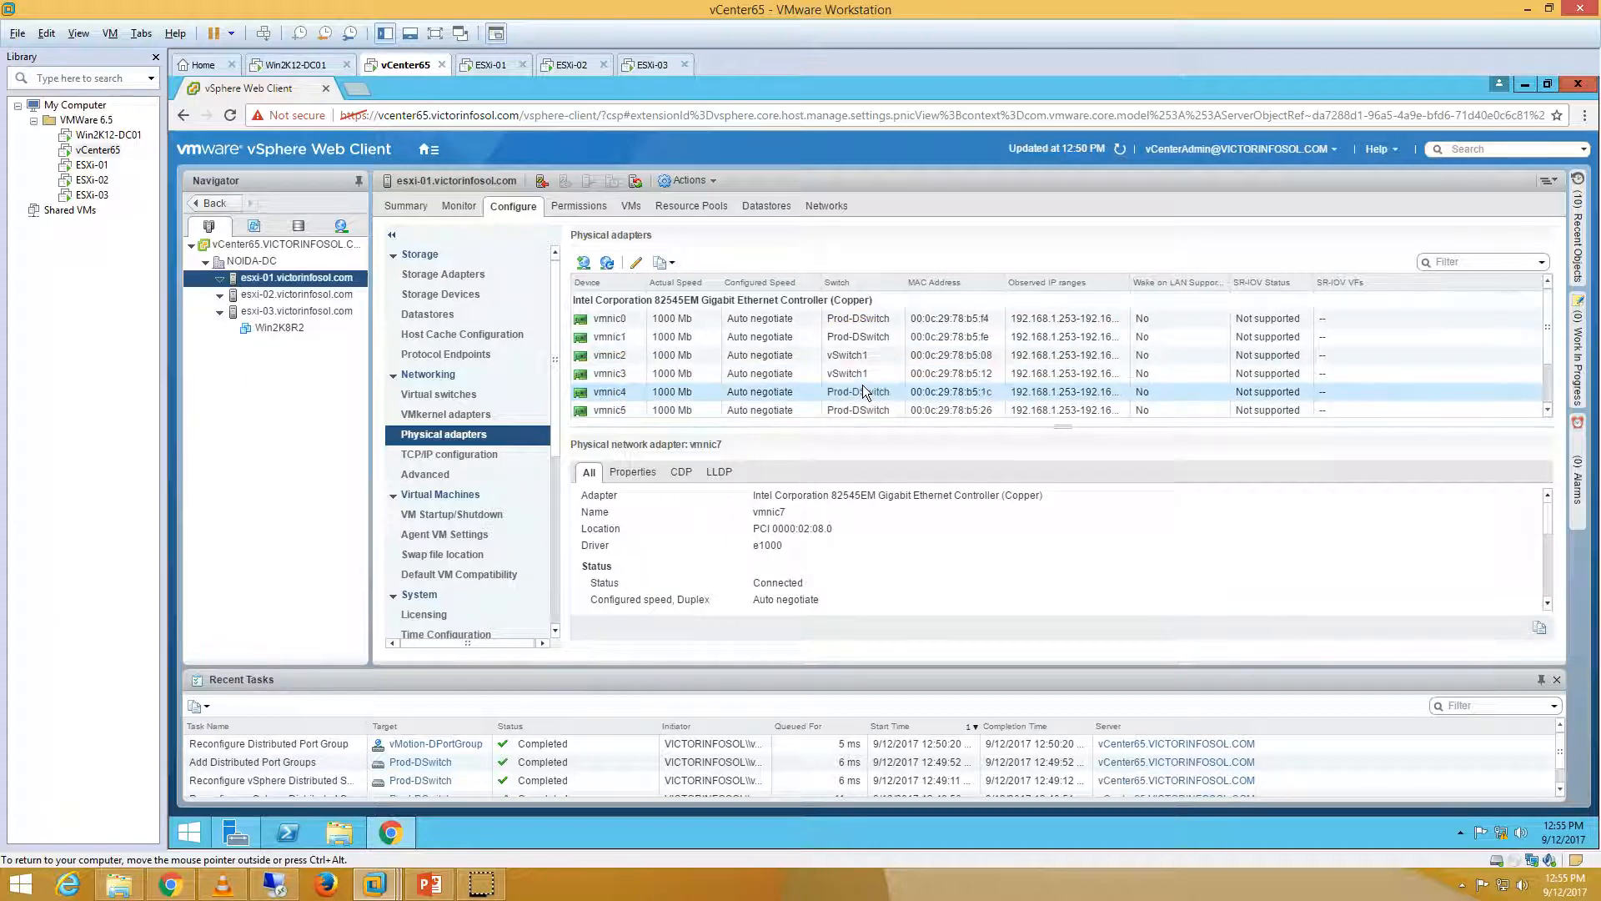
{"action": "scroll", "coordinate": [862, 383], "scroll_direction": "down", "scroll_amount": 1}
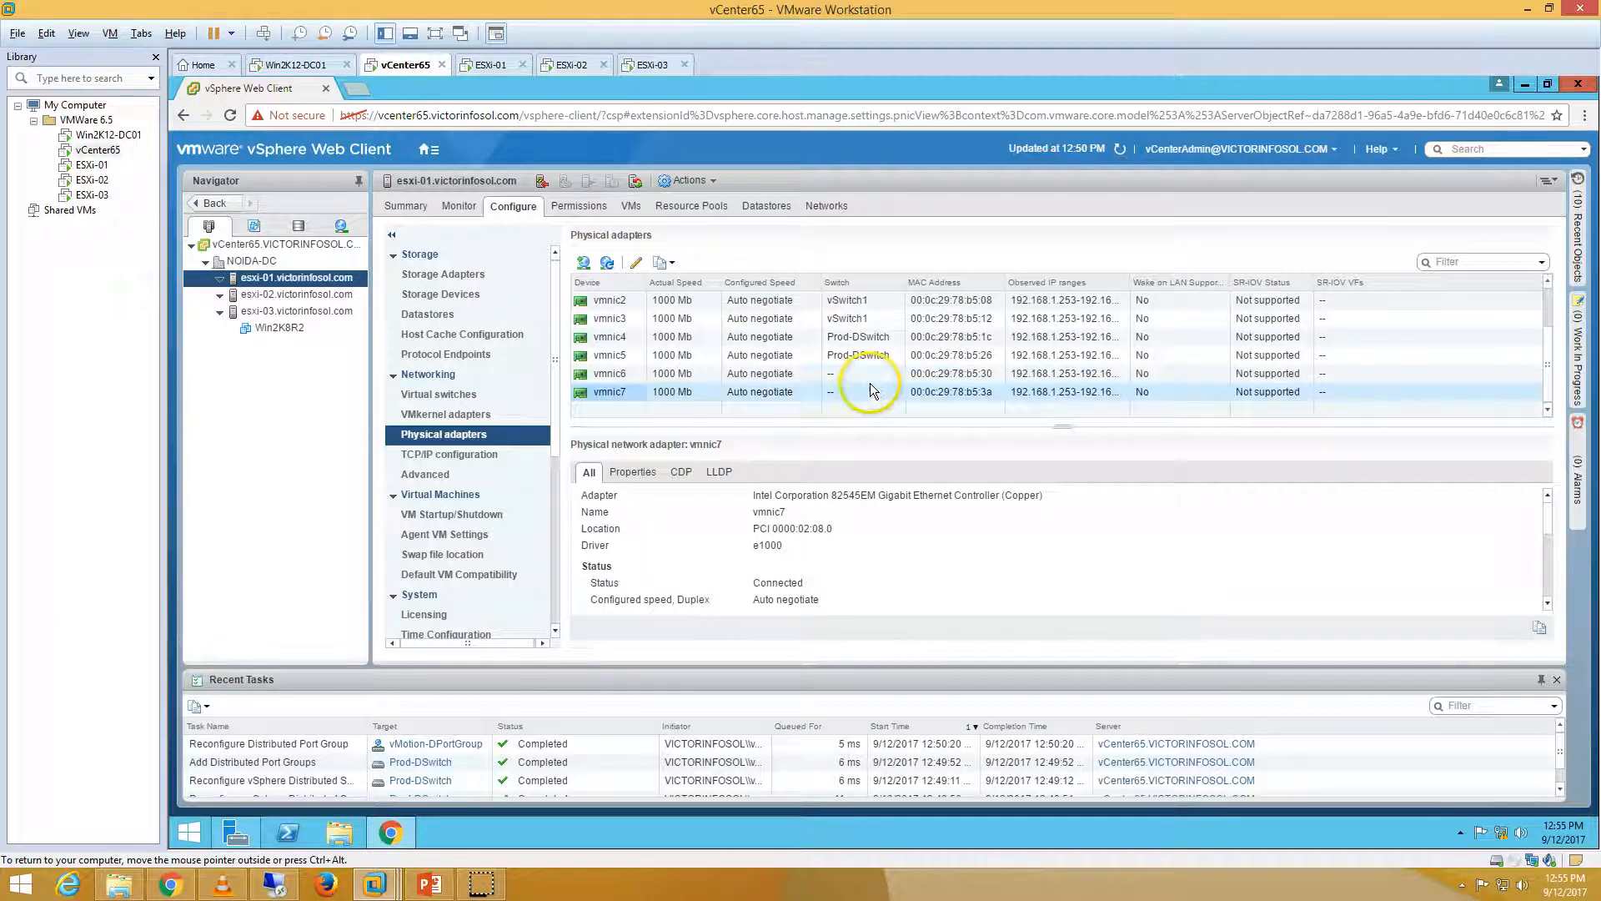
{"action": "left_click", "coordinate": [871, 375]}
{"action": "scroll", "coordinate": [872, 390], "scroll_direction": "up", "scroll_amount": 1}
{"action": "scroll", "coordinate": [873, 390], "scroll_direction": "down", "scroll_amount": 1}
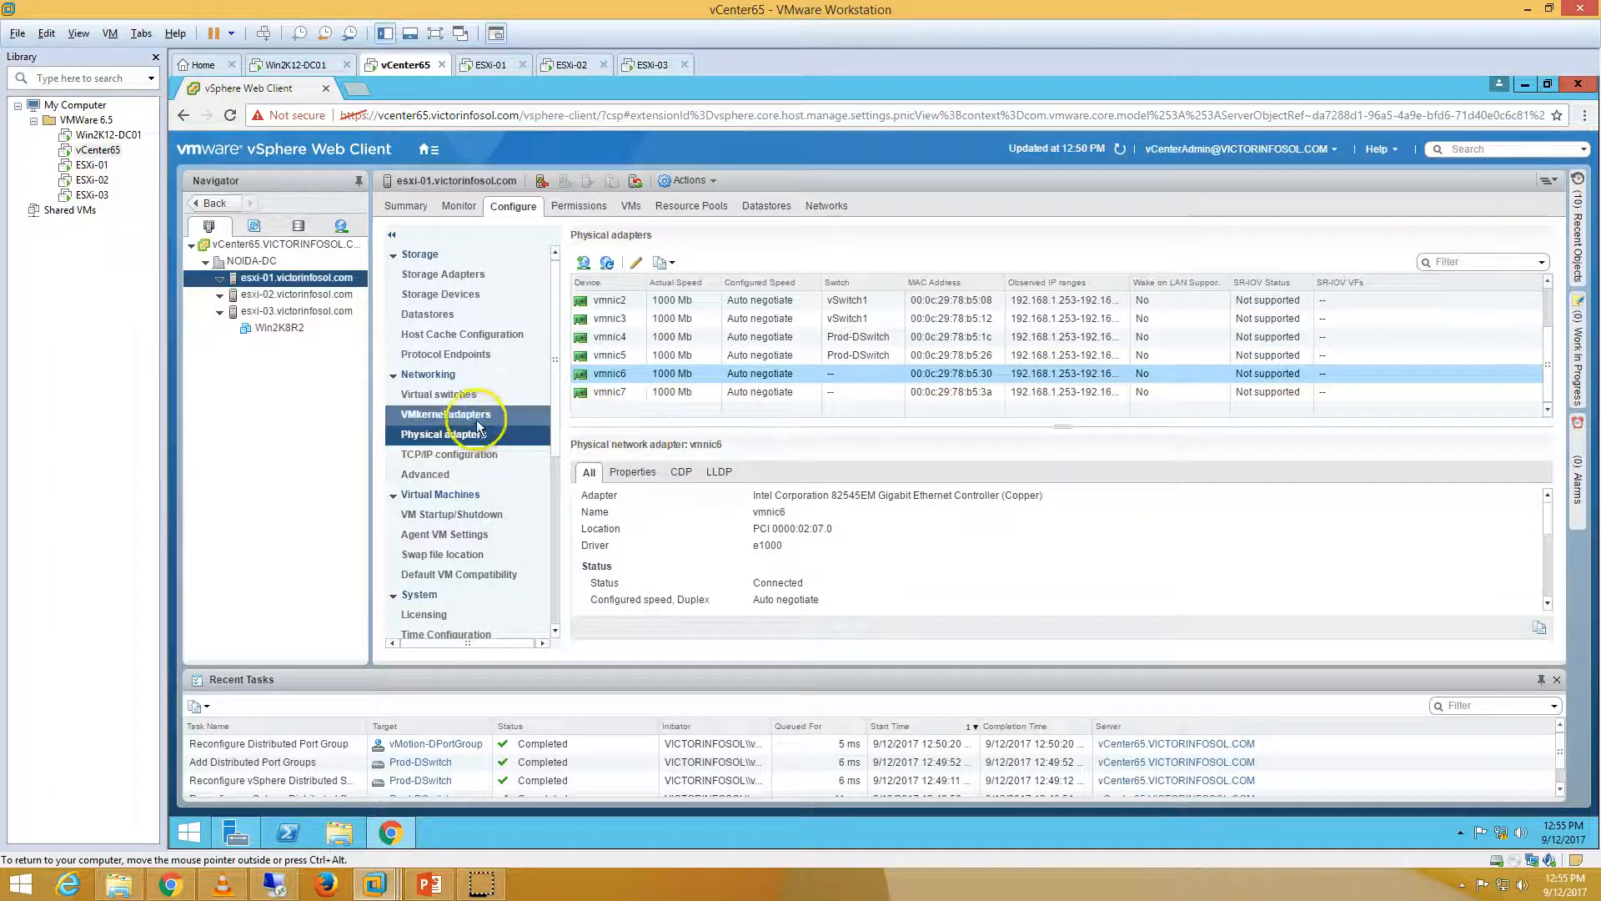
Inspect Prod-DSwitch among esxi-01's virtual switches, checking MGMT-DPortGroup's VMkernel port and the VNet-01, VNet-02 and vMotion-01 uplinks
{"action": "left_click", "coordinate": [478, 392]}
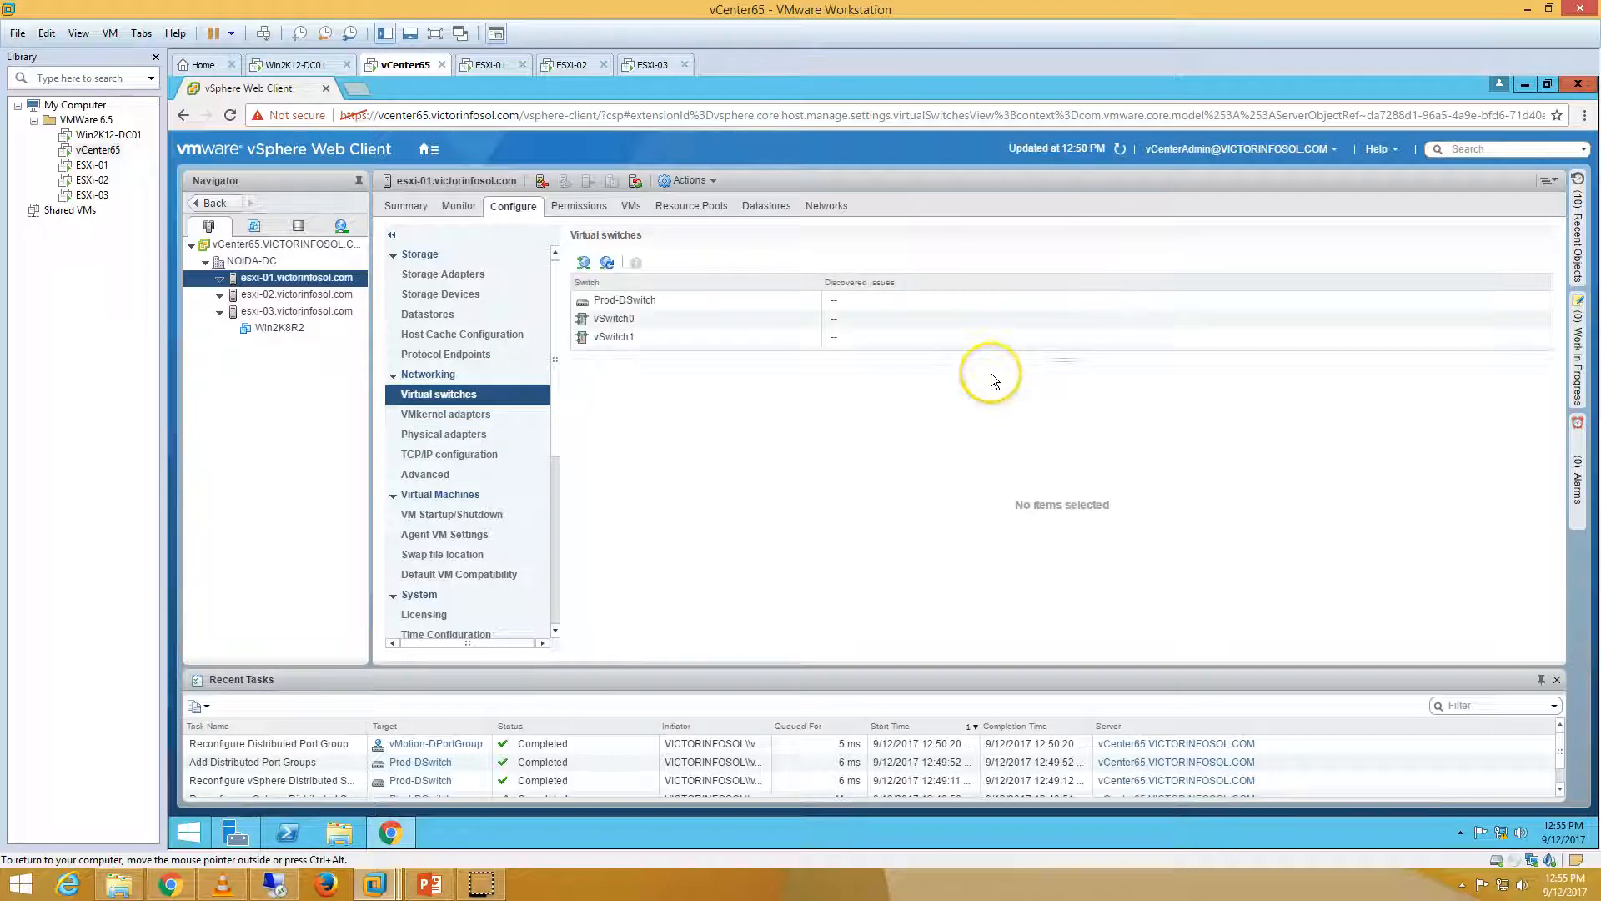
{"action": "left_click", "coordinate": [669, 302]}
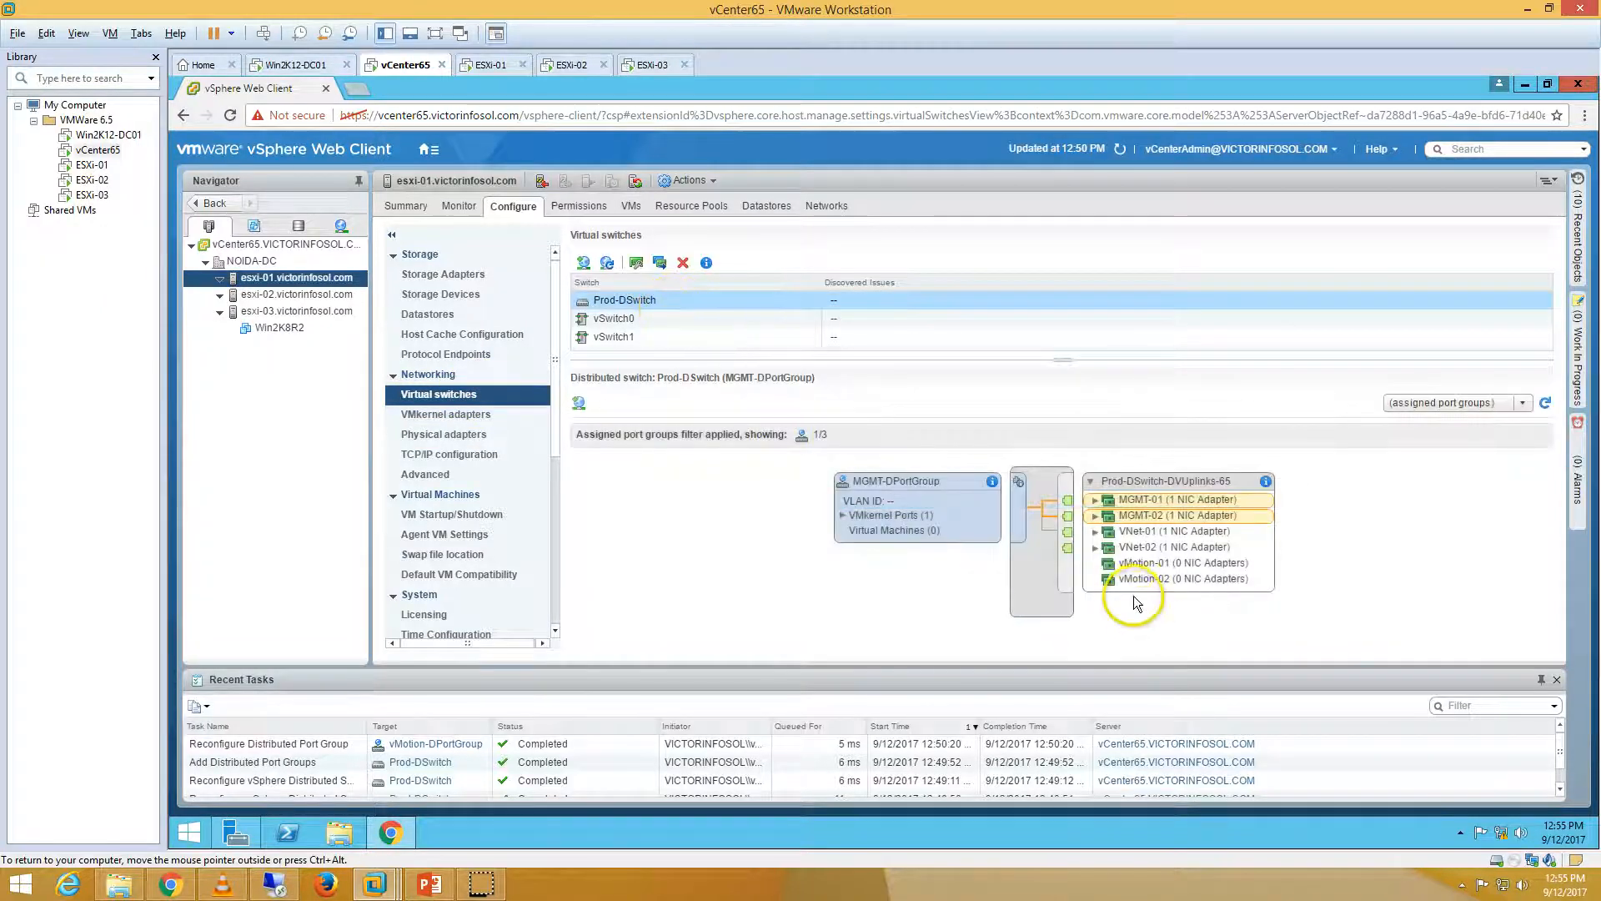
{"action": "left_click", "coordinate": [842, 523]}
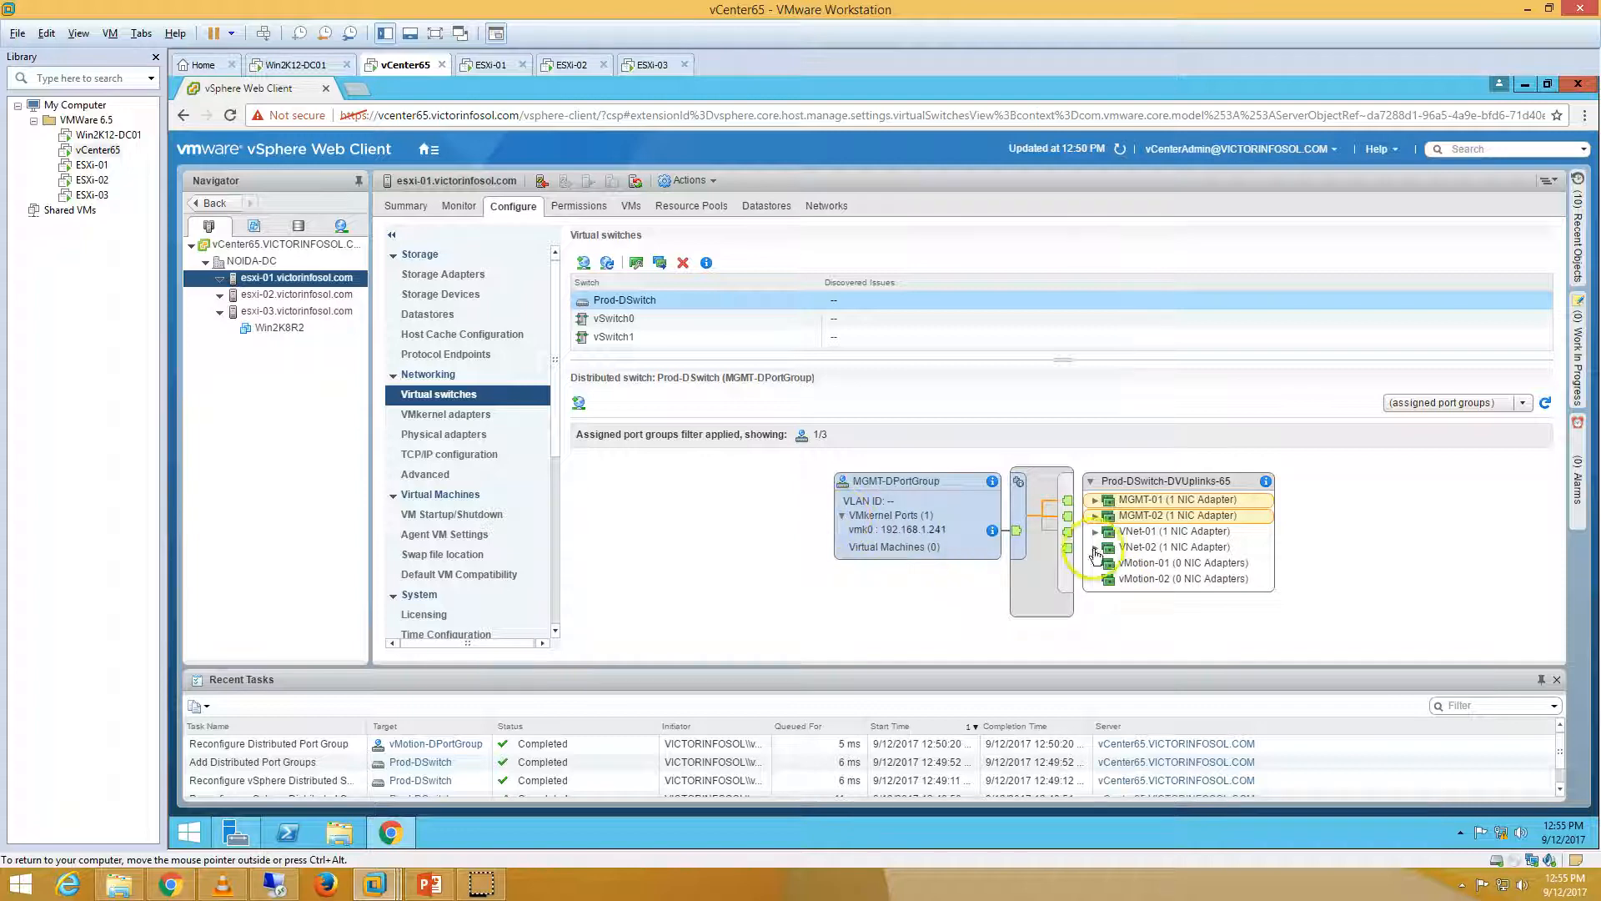
{"action": "left_click", "coordinate": [1151, 535]}
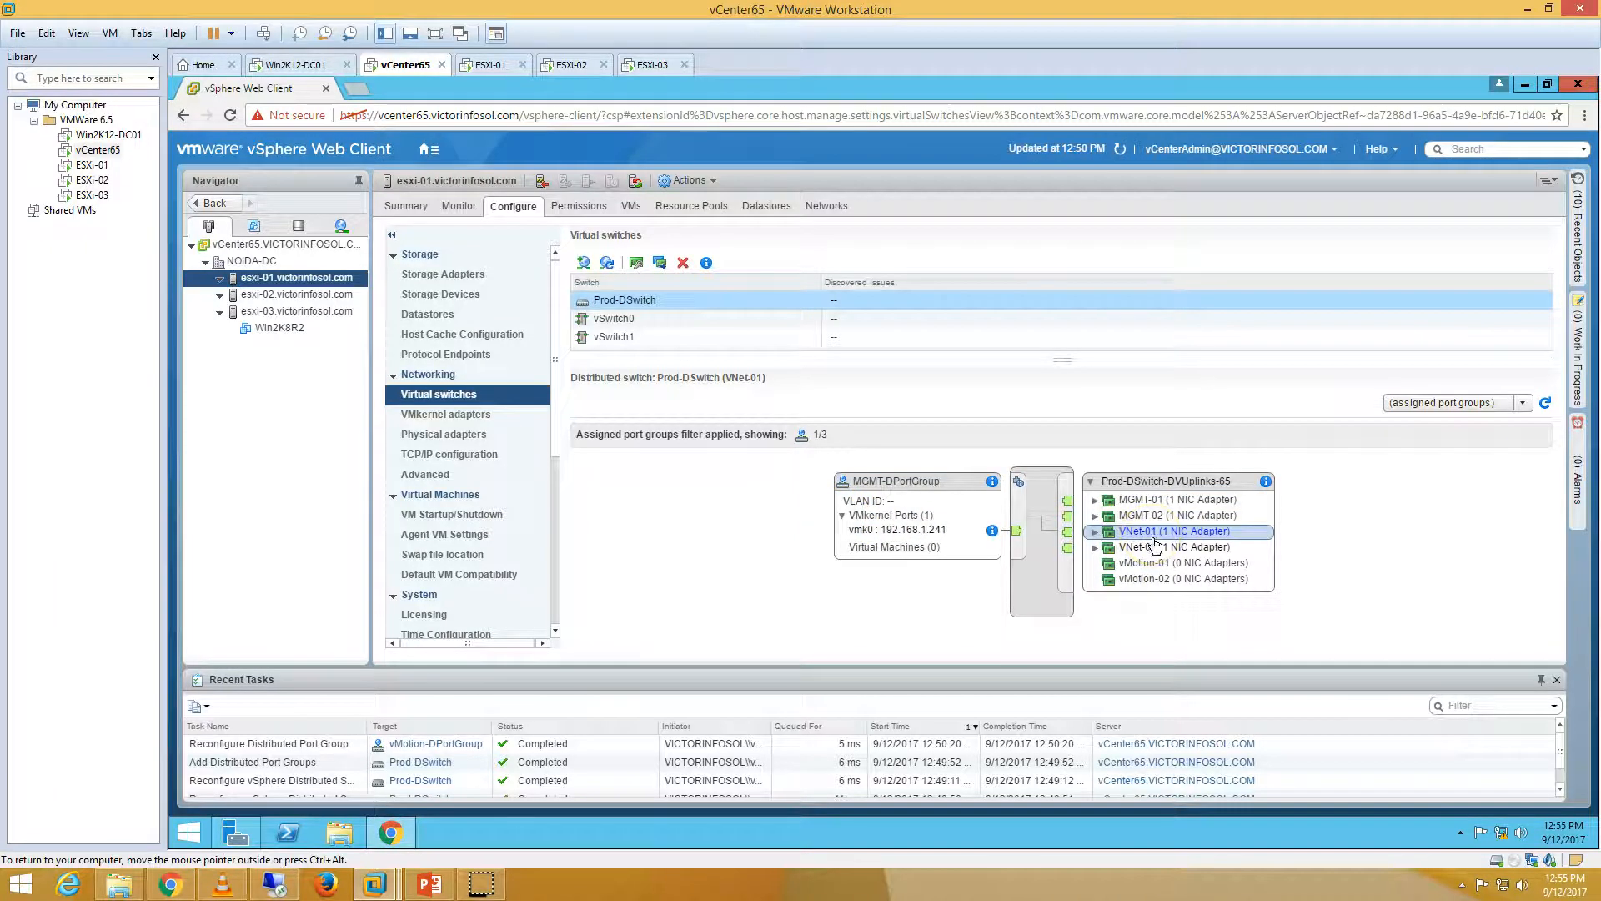
{"action": "left_click", "coordinate": [1154, 549]}
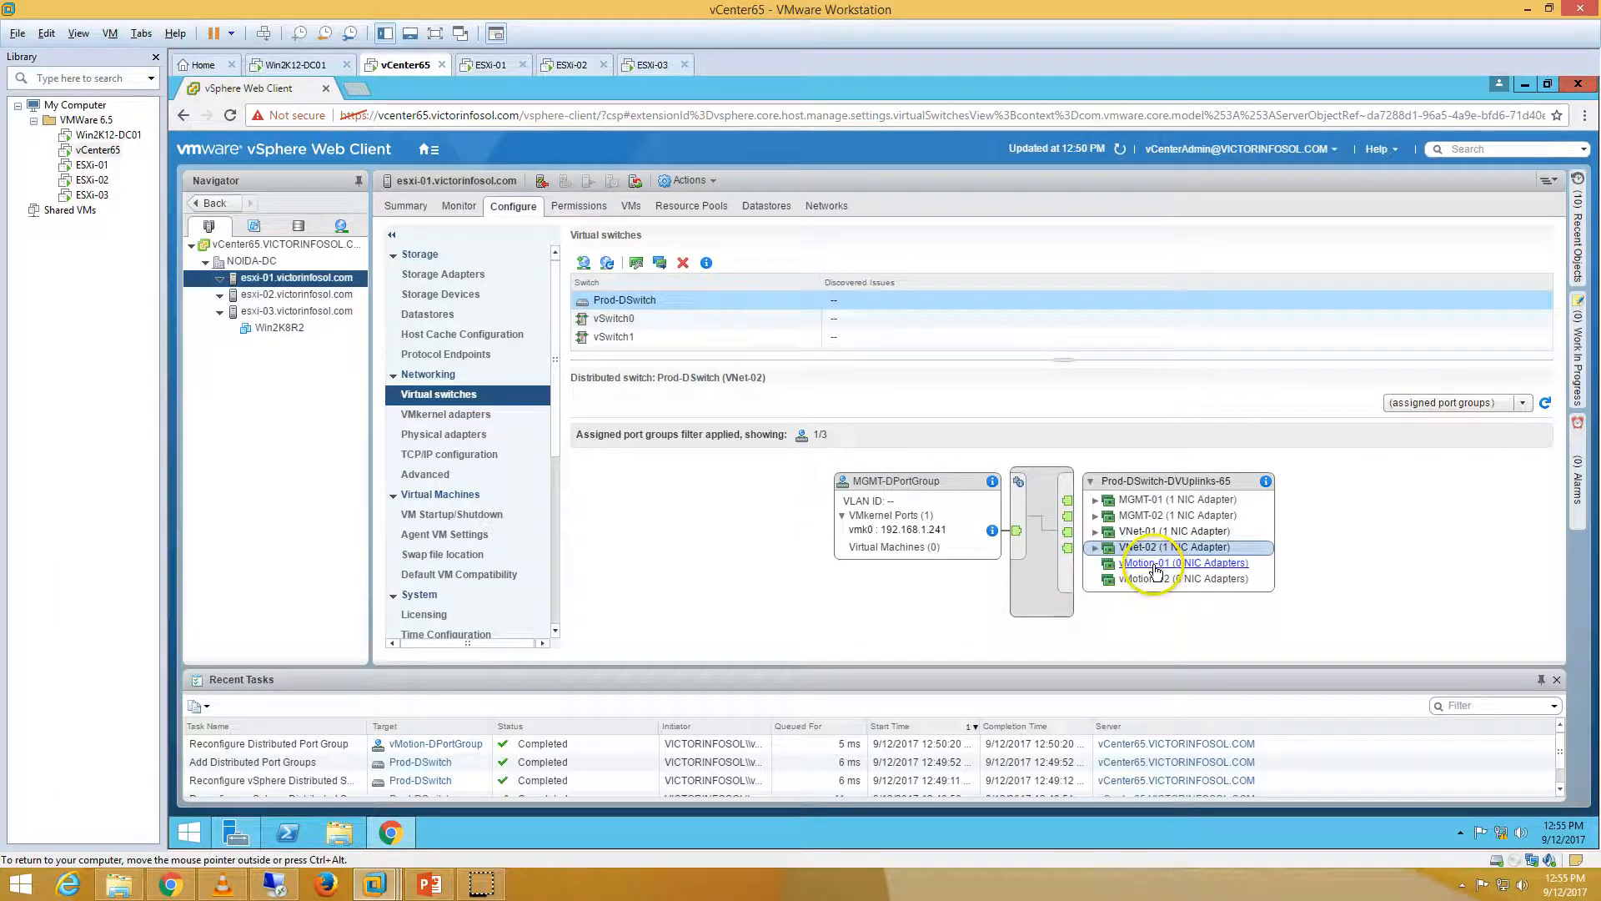
{"action": "left_click", "coordinate": [1180, 564]}
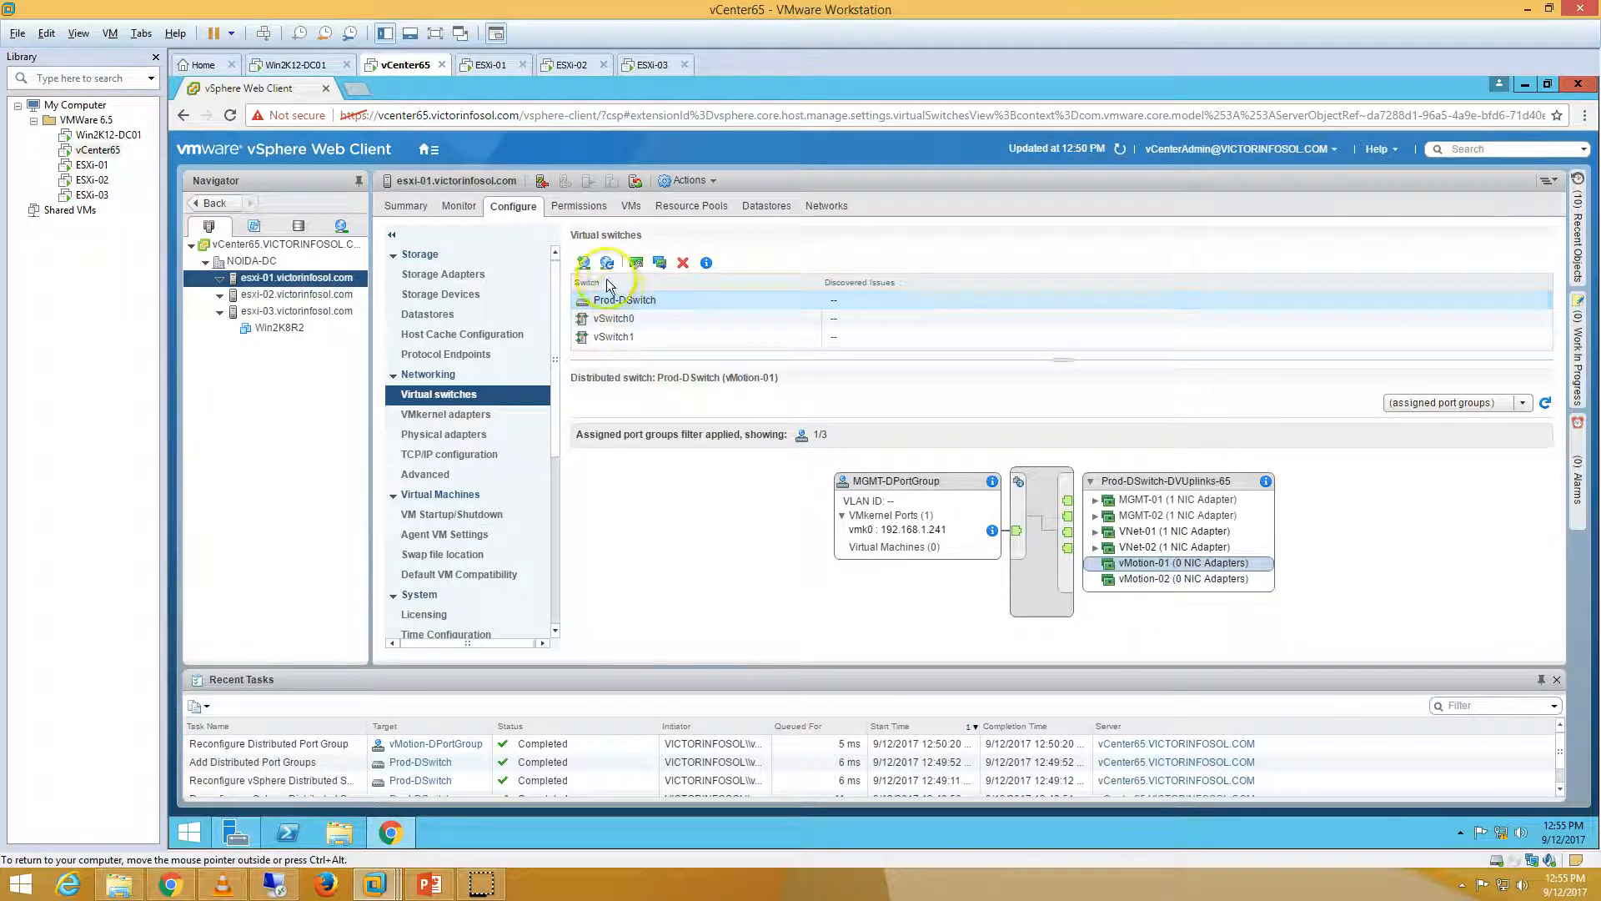
Start adding a VMkernel network adapter to esxi-01 on the existing network vMotion-DPortGroup with the vMotion service enabled
{"action": "left_click", "coordinate": [583, 265]}
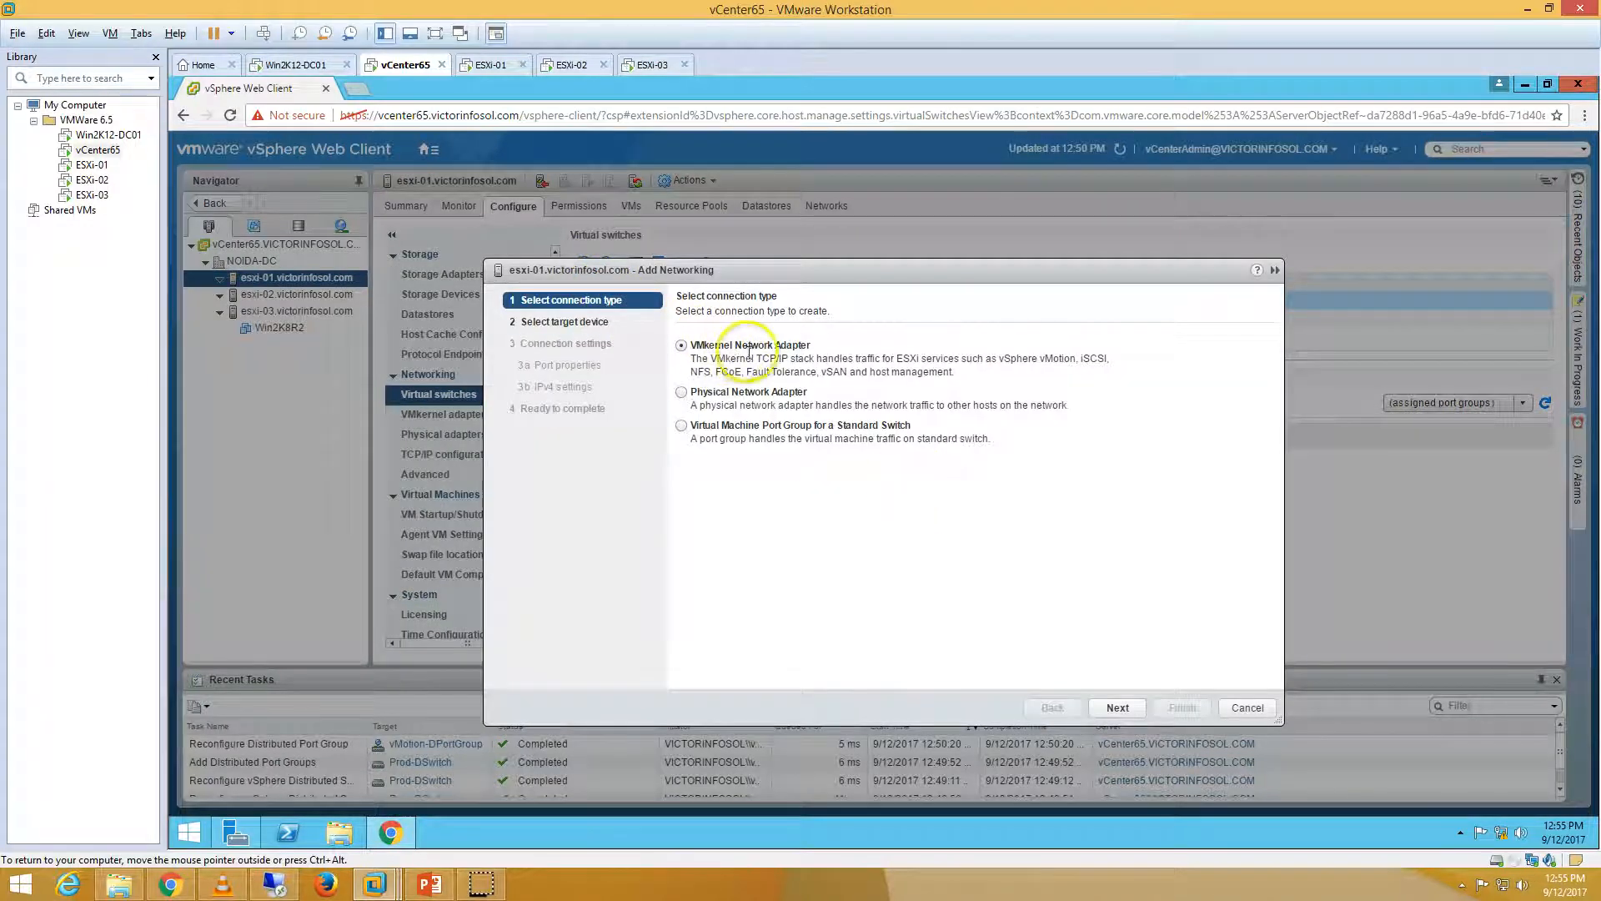
{"action": "left_click", "coordinate": [1119, 710]}
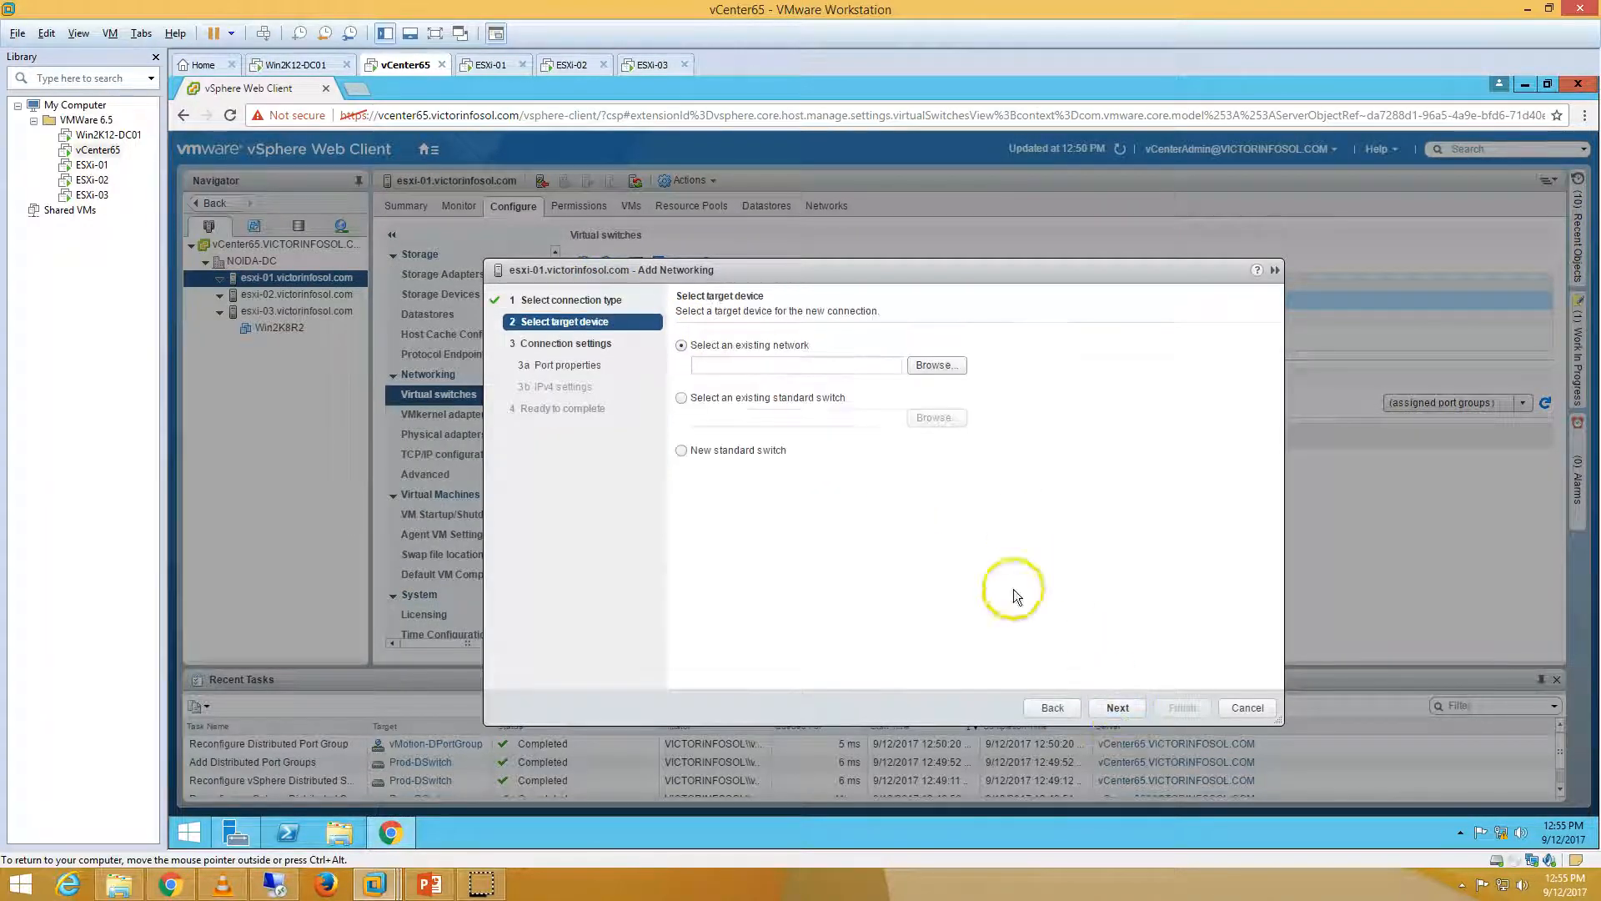
{"action": "left_click", "coordinate": [934, 365]}
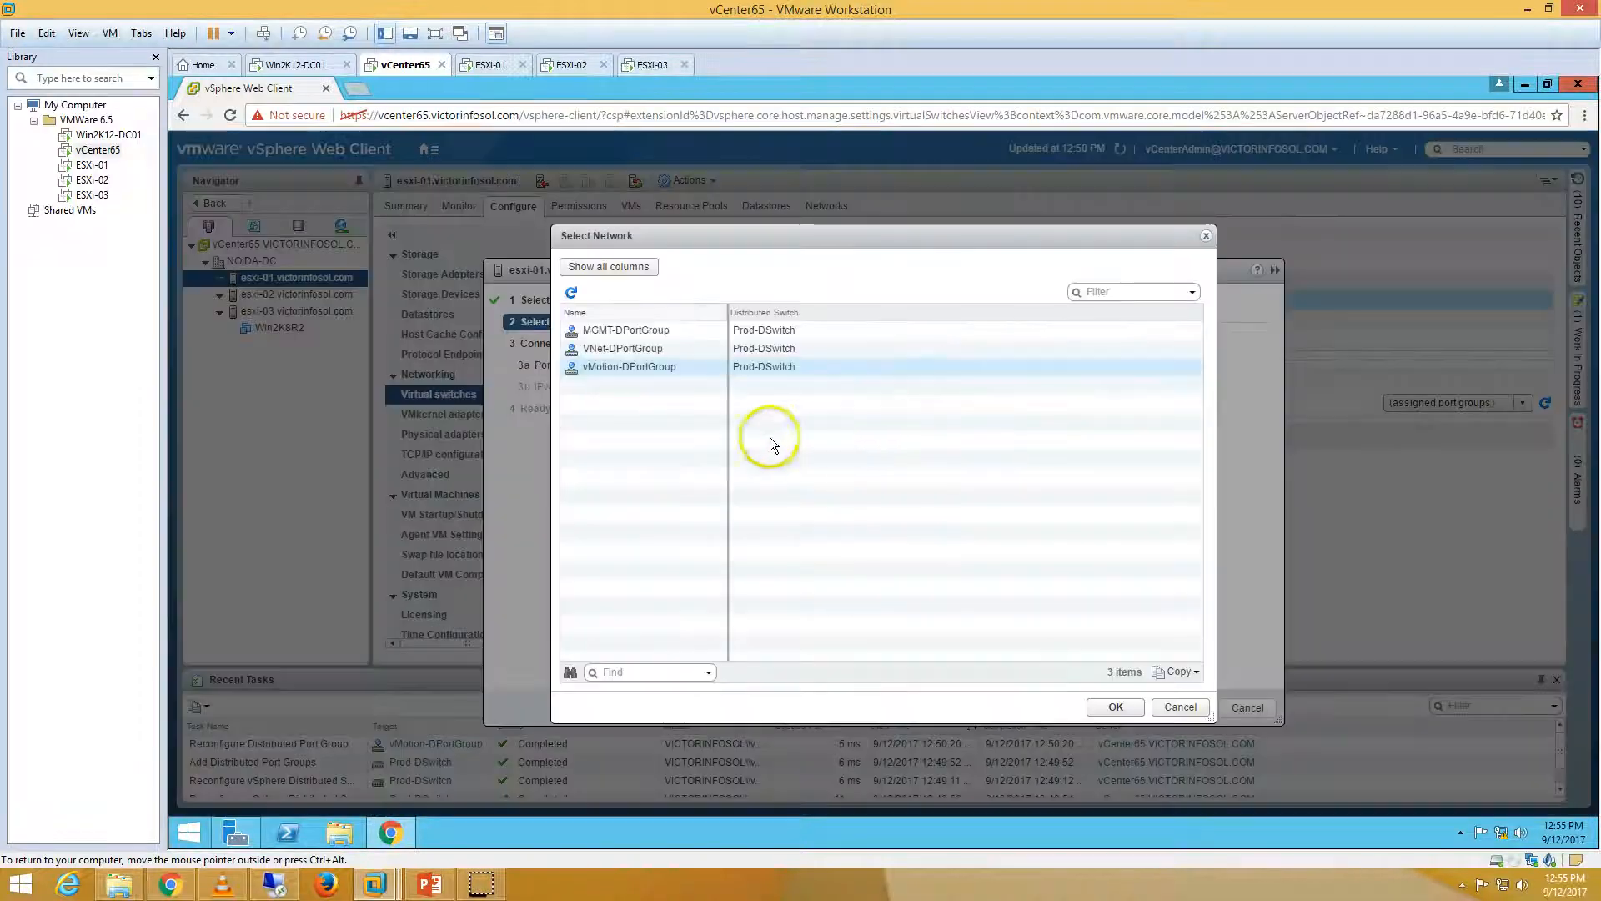
{"action": "left_click", "coordinate": [619, 368]}
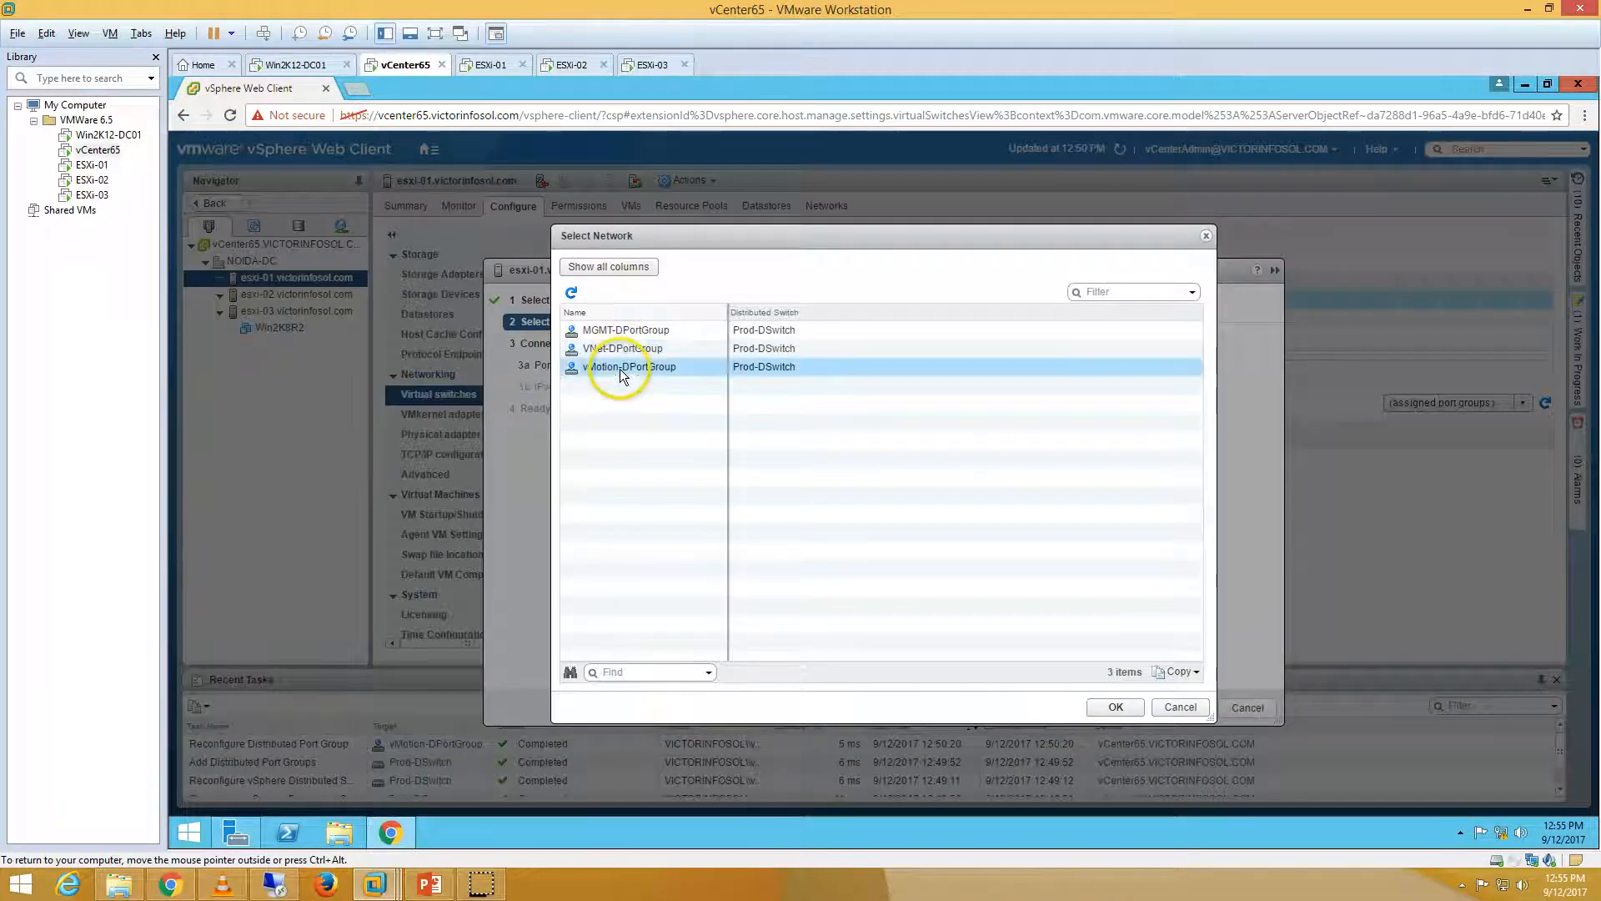
{"action": "left_click", "coordinate": [1116, 707]}
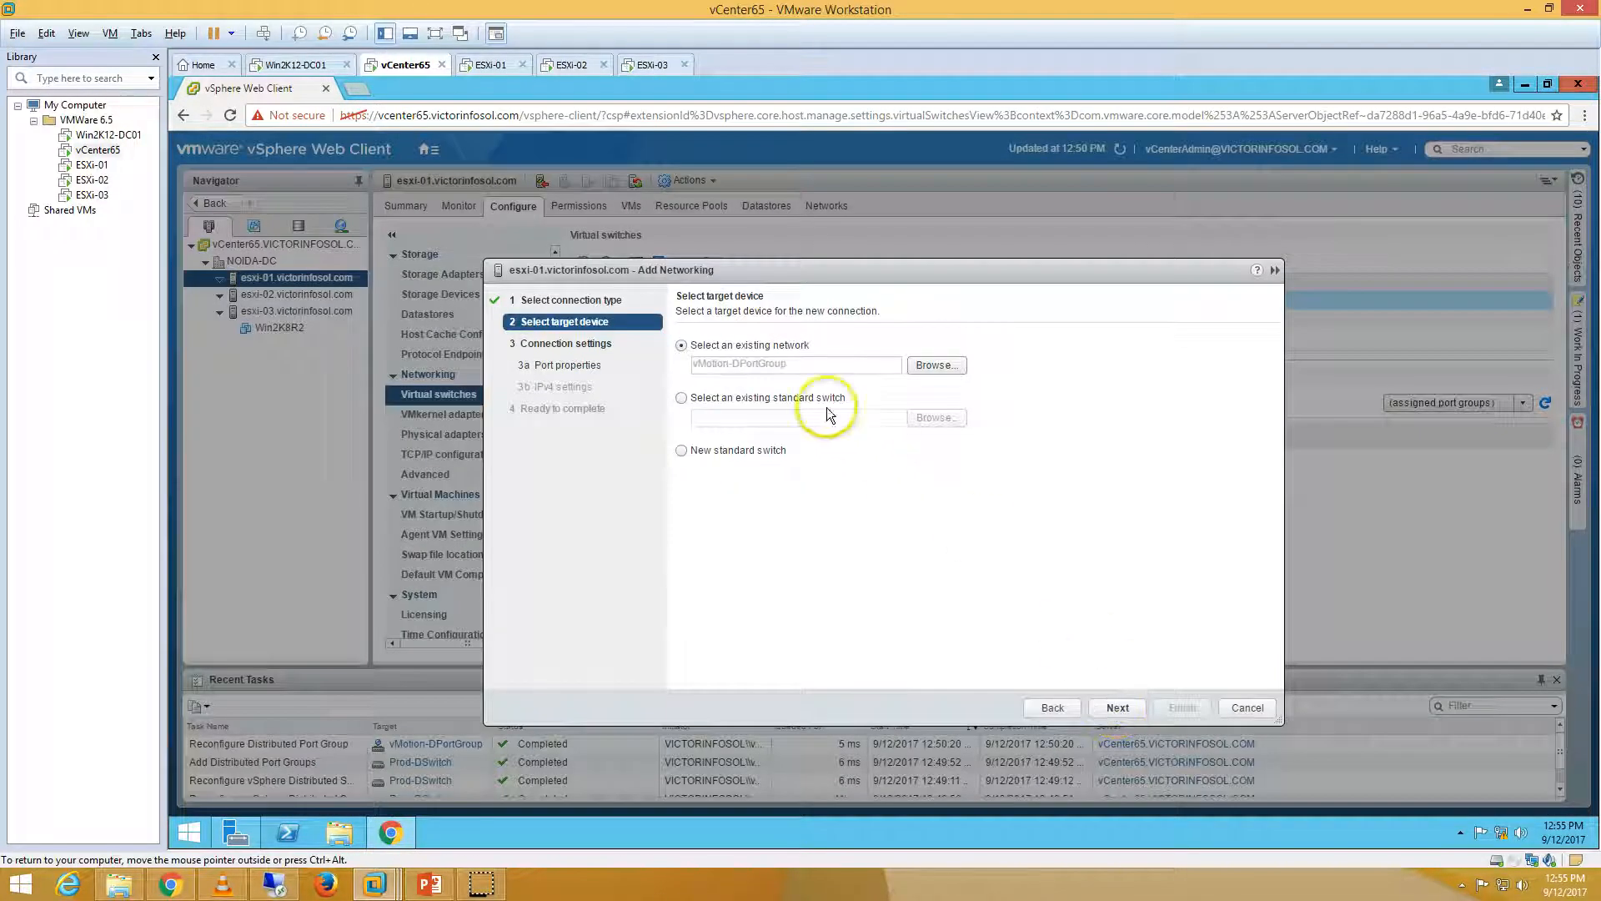
{"action": "left_click", "coordinate": [1119, 709]}
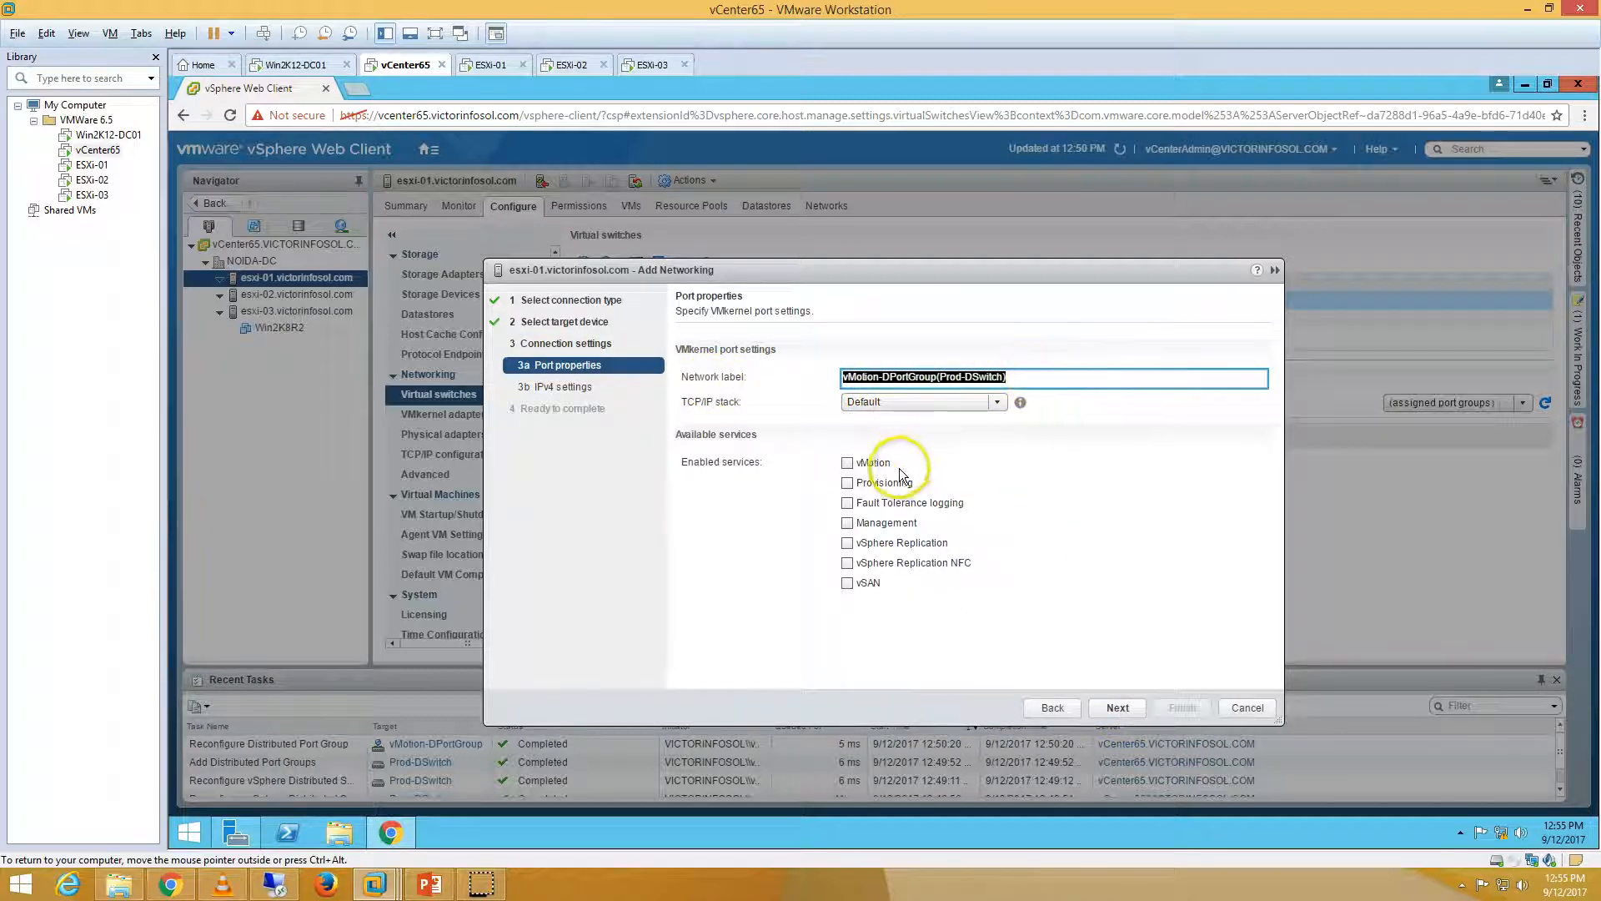
{"action": "left_click", "coordinate": [846, 462]}
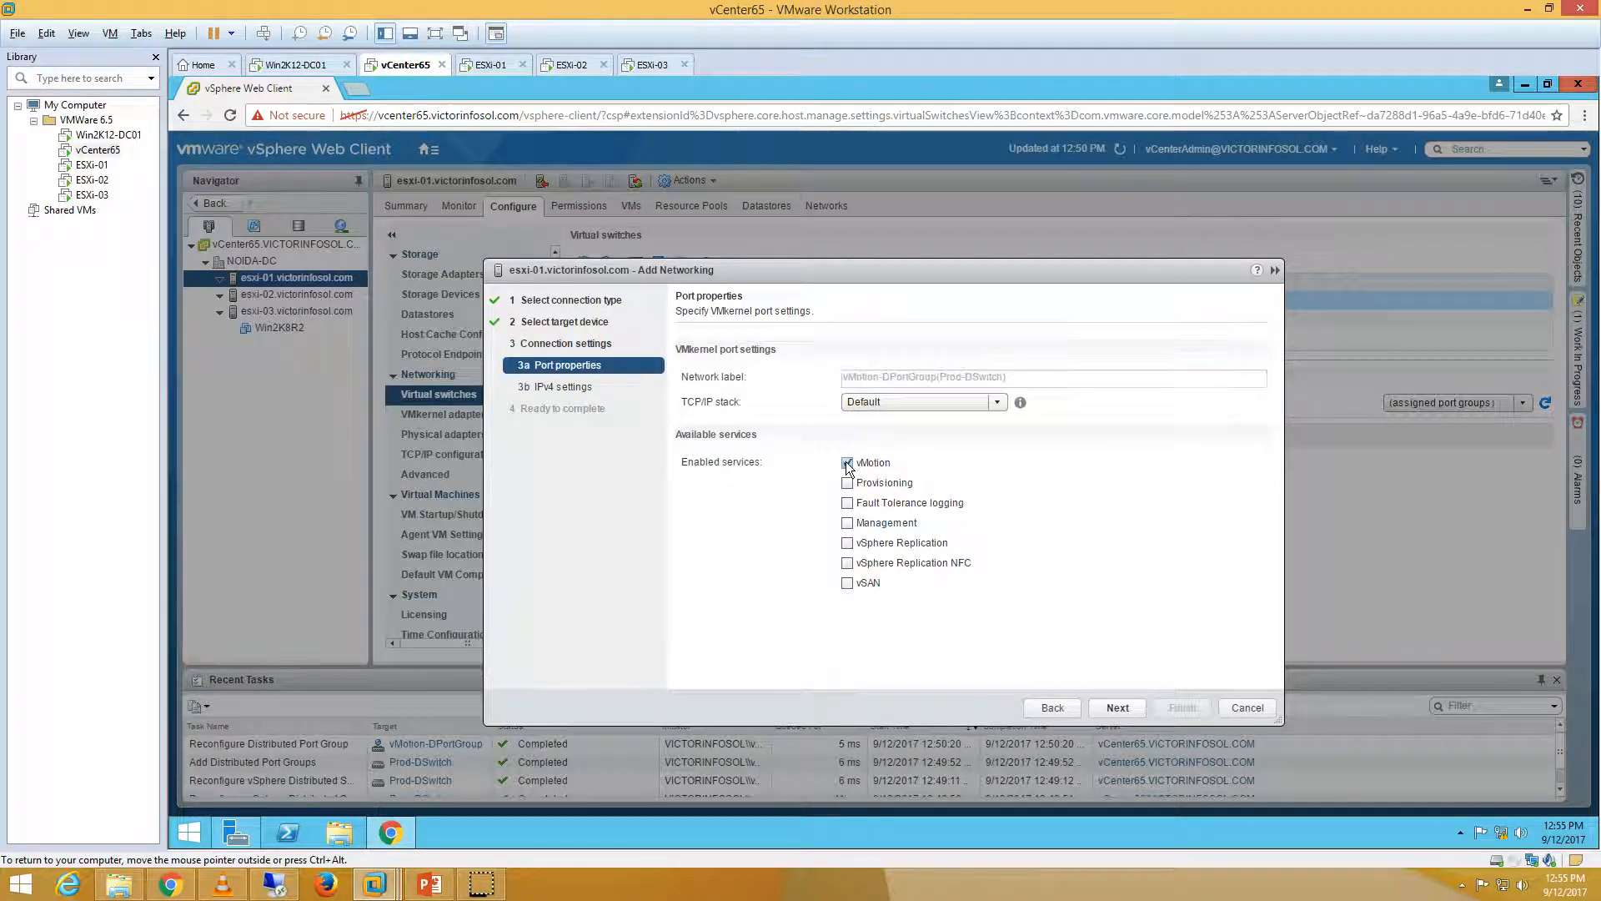
{"action": "left_click", "coordinate": [1122, 708]}
Create the adapter with static IPv4 address 192.168.1.111 and a subnet mask, and inspect vMotion-DPortGroup's VMkernel port in the switch diagram
{"action": "left_click", "coordinate": [762, 368]}
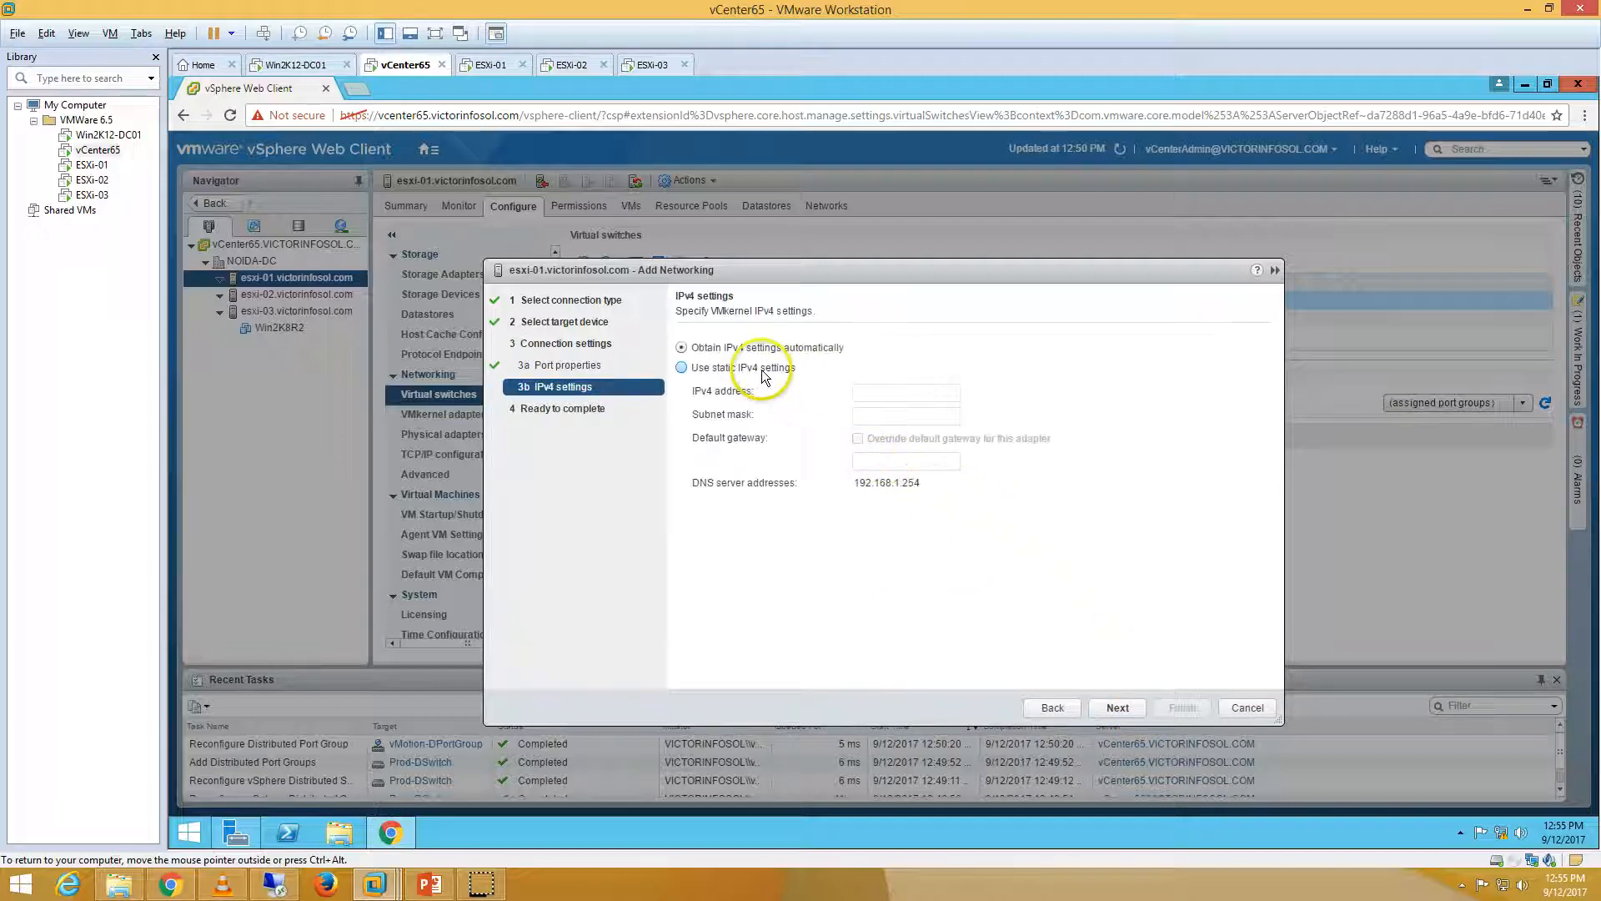
{"action": "left_click", "coordinate": [869, 392]}
{"action": "type", "text": "1"}
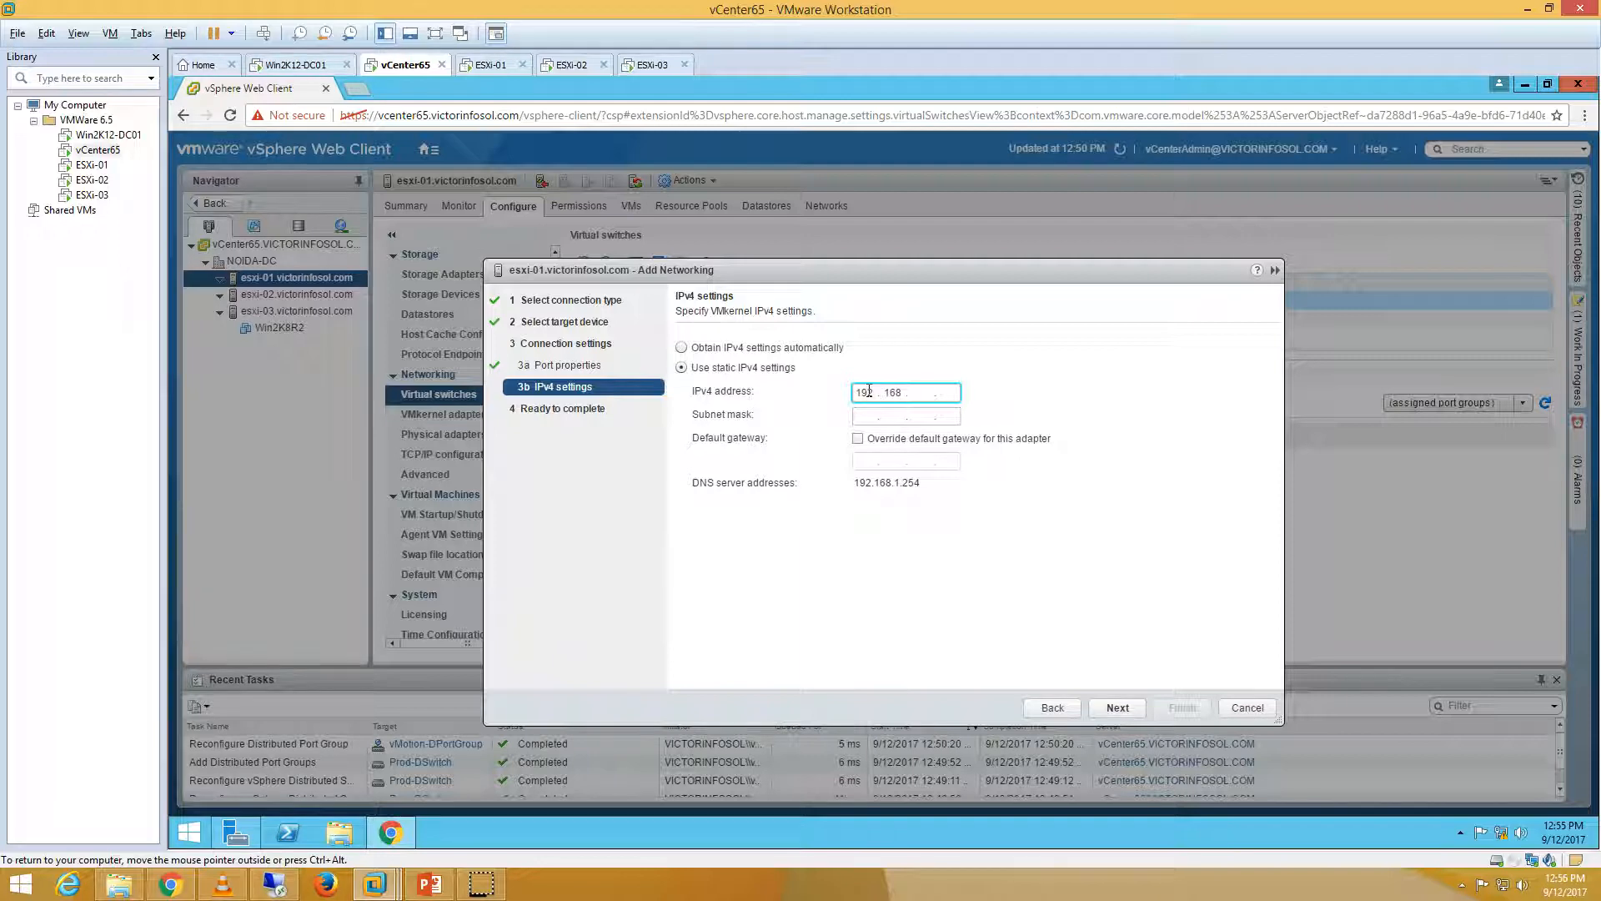
{"action": "type", "text": "92.168.1.111"}
{"action": "key", "text": "Tab"}
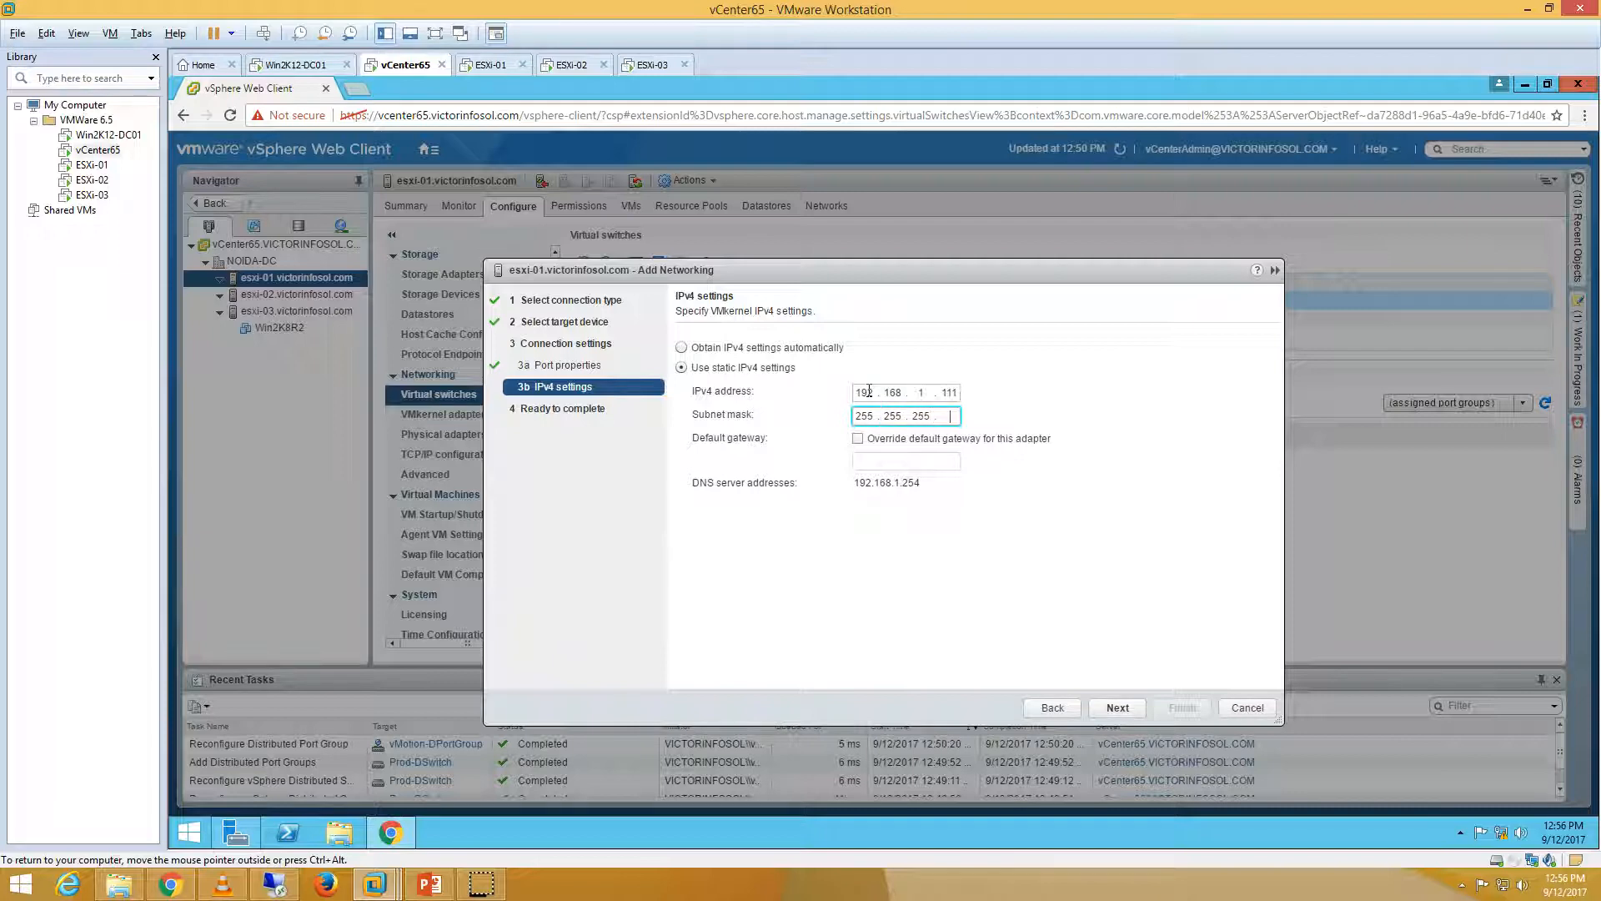
{"action": "left_click", "coordinate": [1117, 707]}
{"action": "left_click", "coordinate": [1201, 714]}
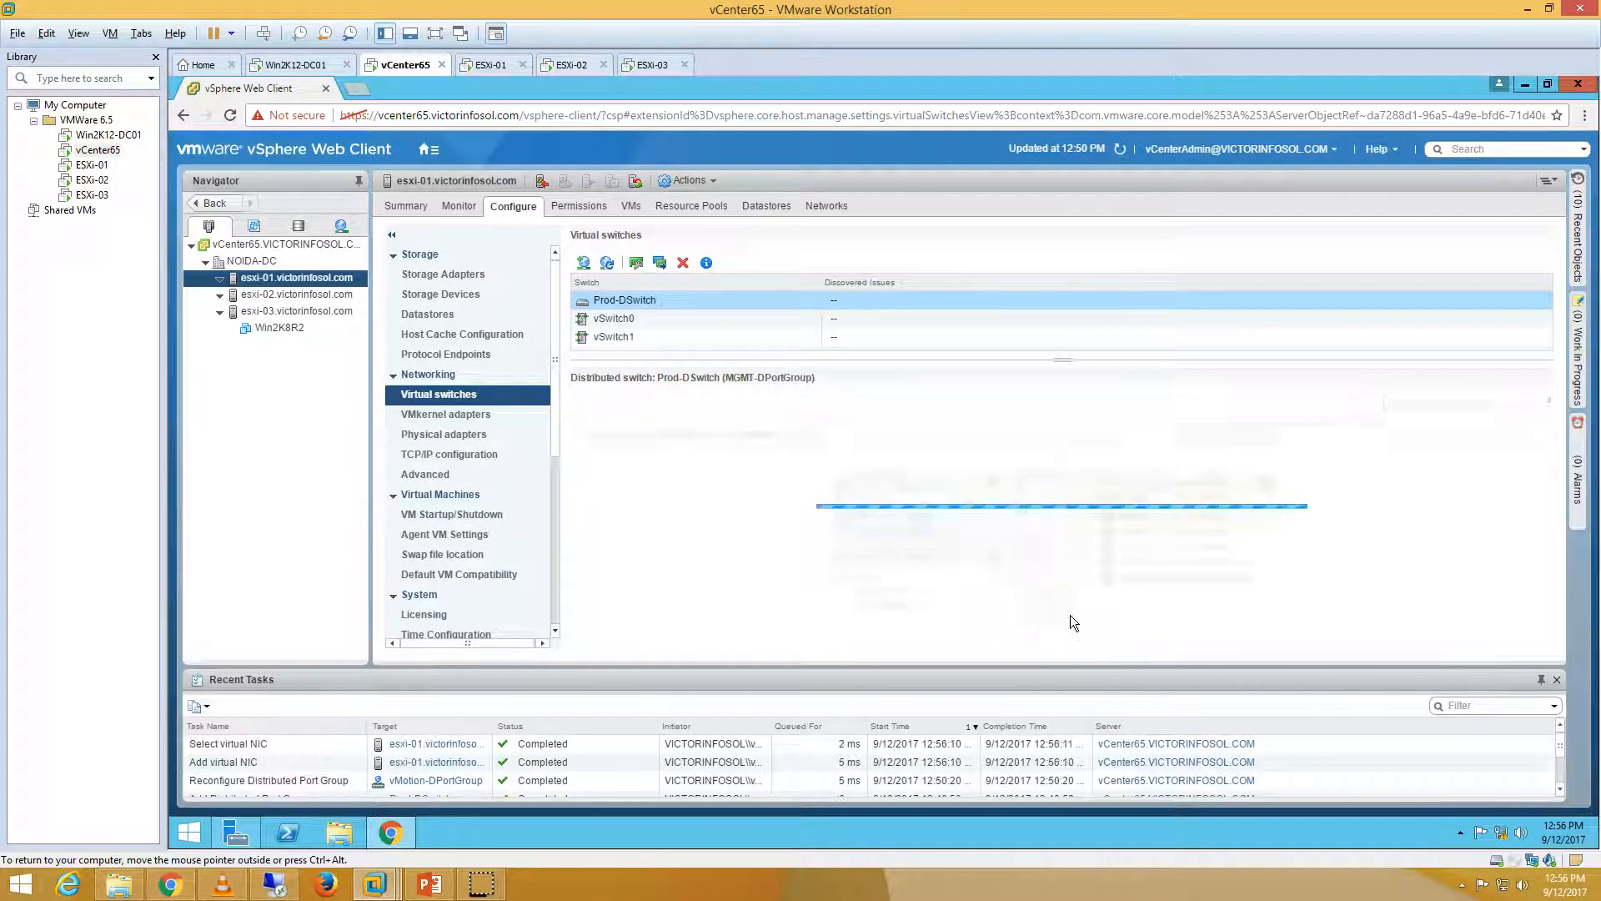
{"action": "left_click", "coordinate": [882, 567]}
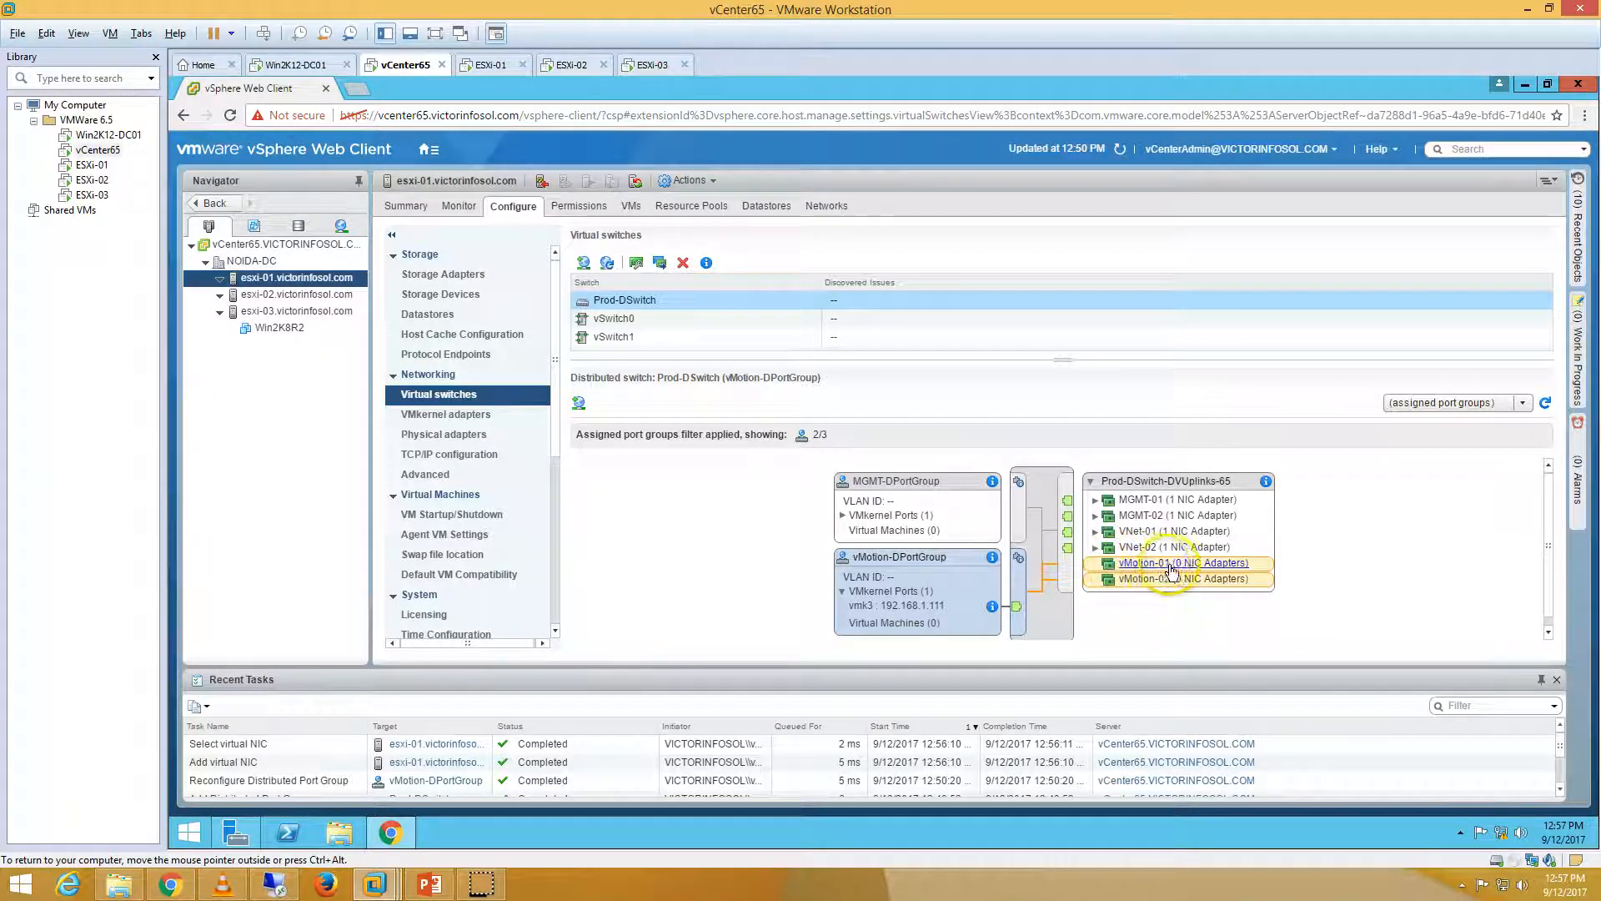
Manage esxi-01's physical network adapters for Prod-DSwitch and assign vmnic6 to the vMotion-01 uplink
{"action": "left_click", "coordinate": [637, 264]}
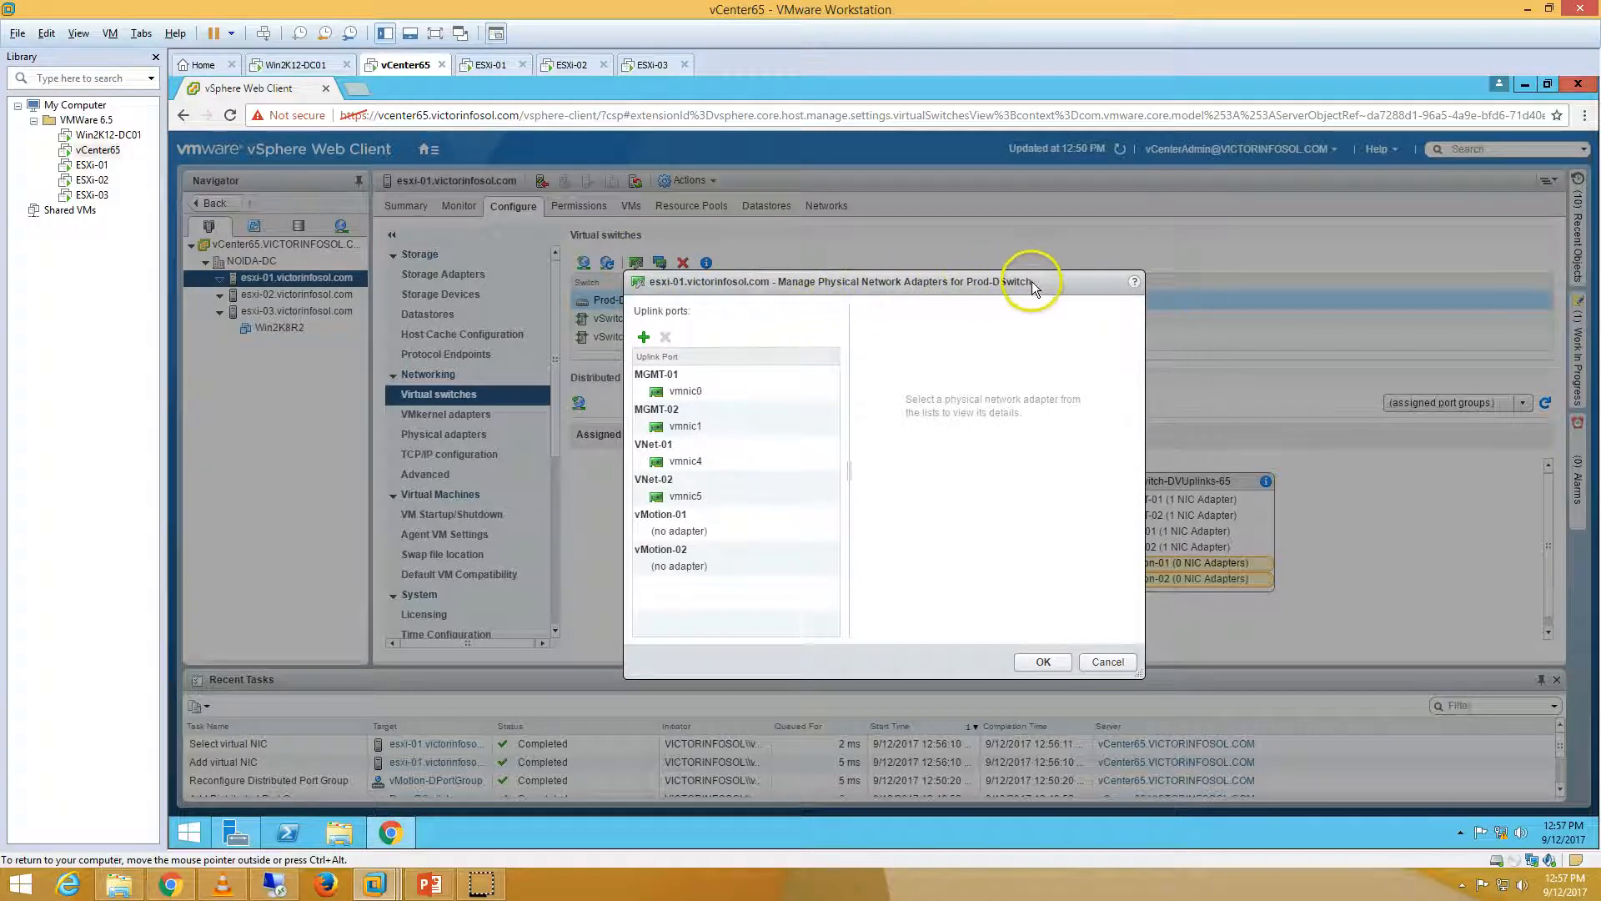
{"action": "left_click", "coordinate": [677, 526]}
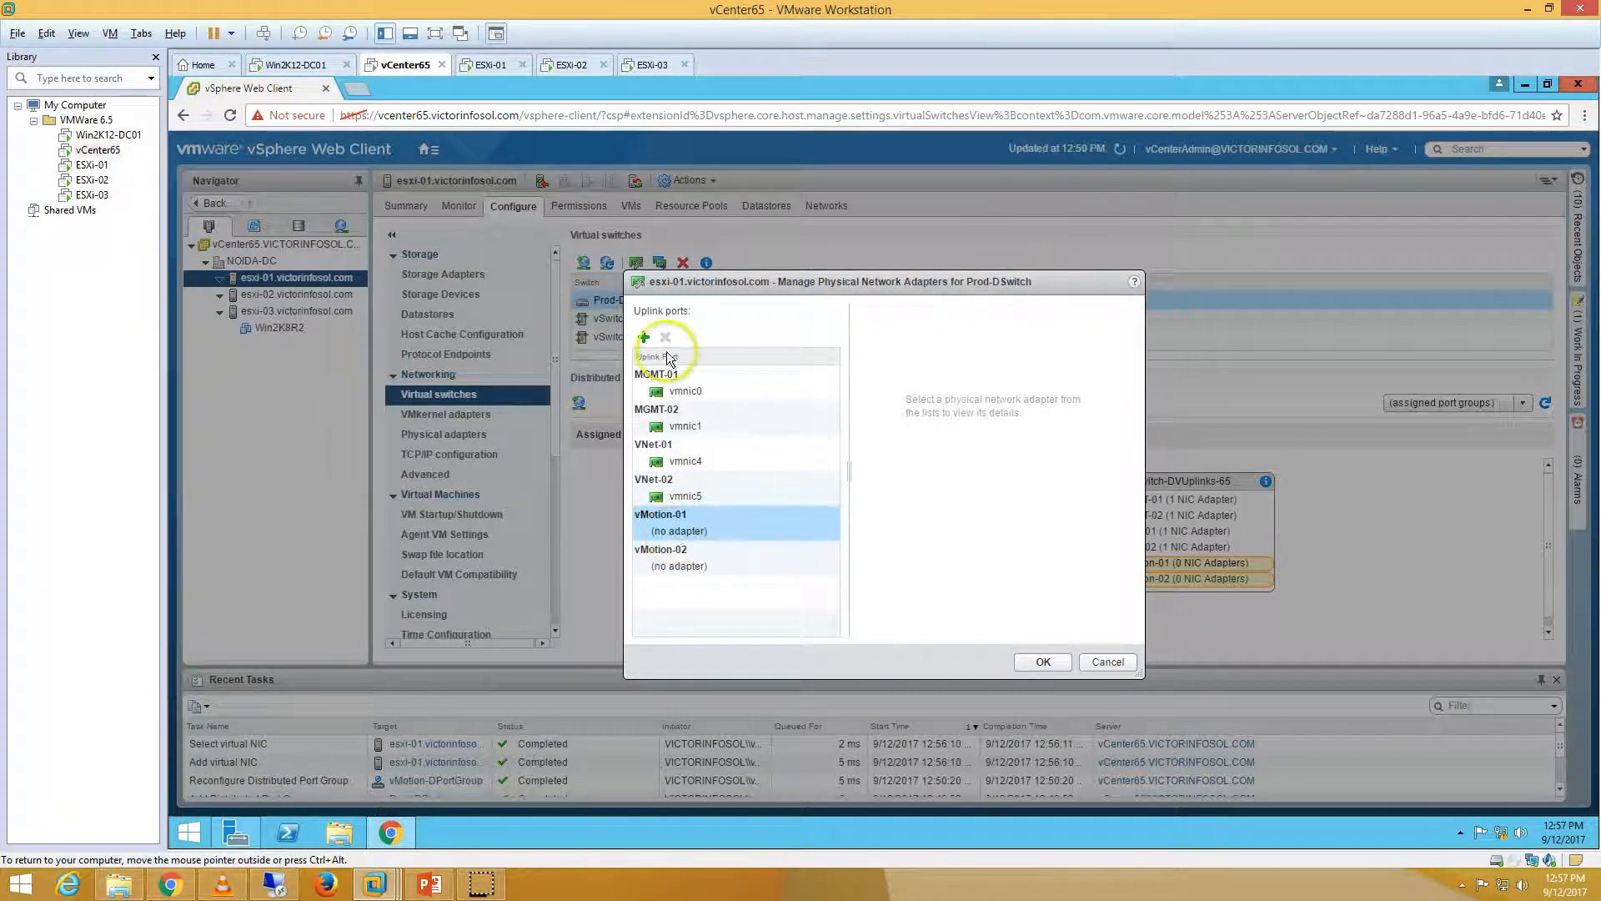
{"action": "left_click", "coordinate": [643, 338]}
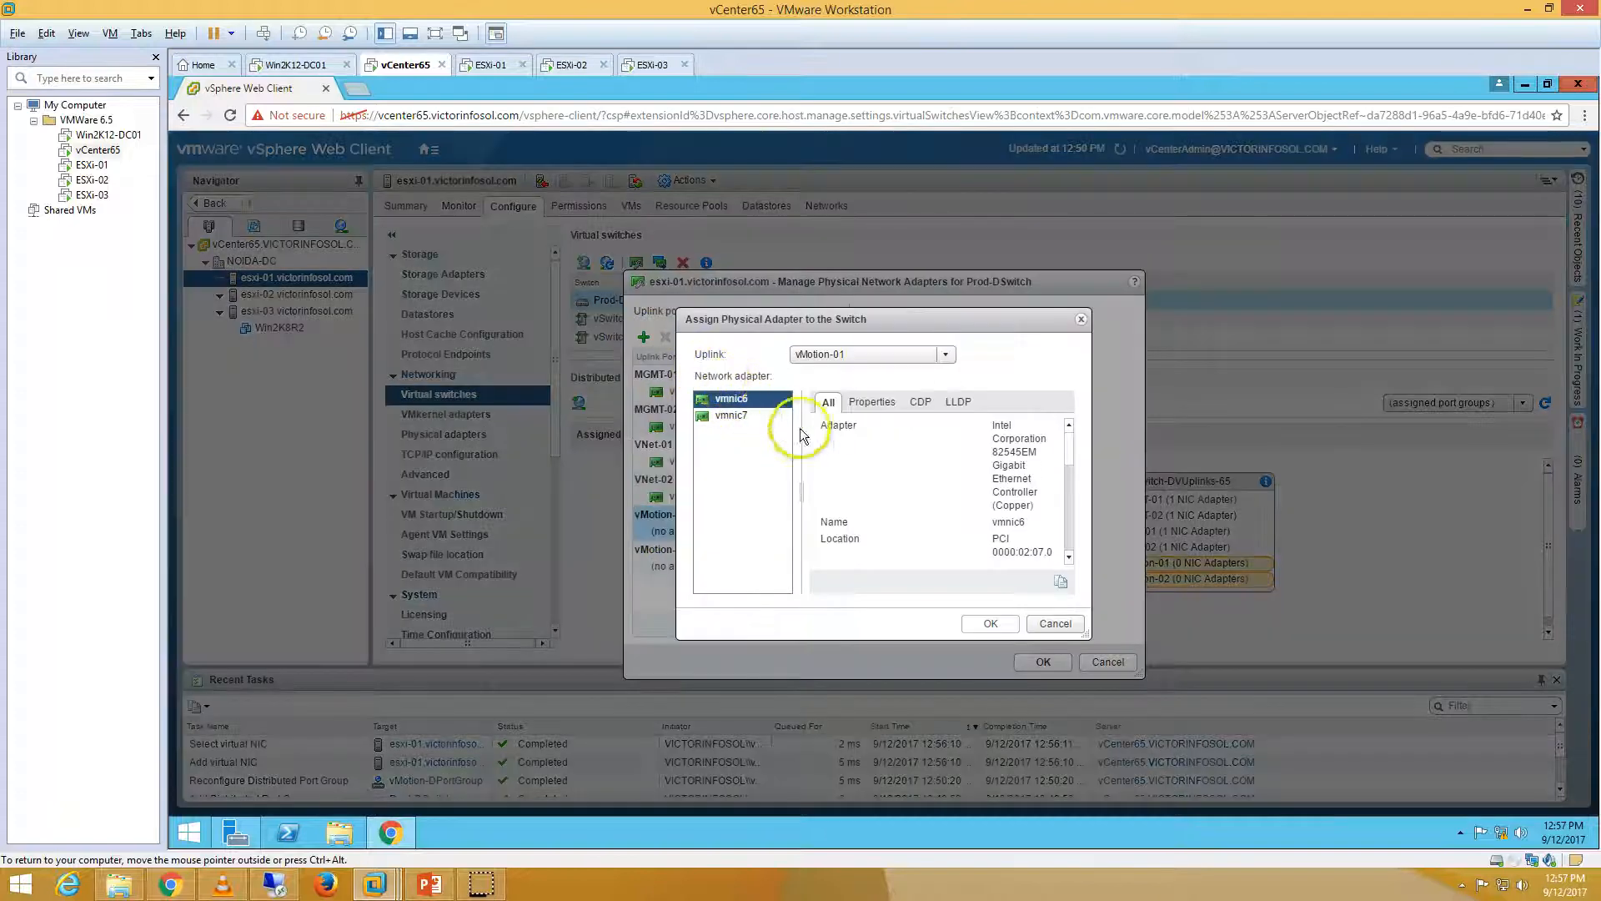
{"action": "left_click", "coordinate": [990, 623]}
Assign vmnic7 to esxi-01's vMotion-02 uplink, apply the physical adapter changes and check vMotion-DPortGroup's uplinks in the switch diagram
{"action": "left_click", "coordinate": [696, 571]}
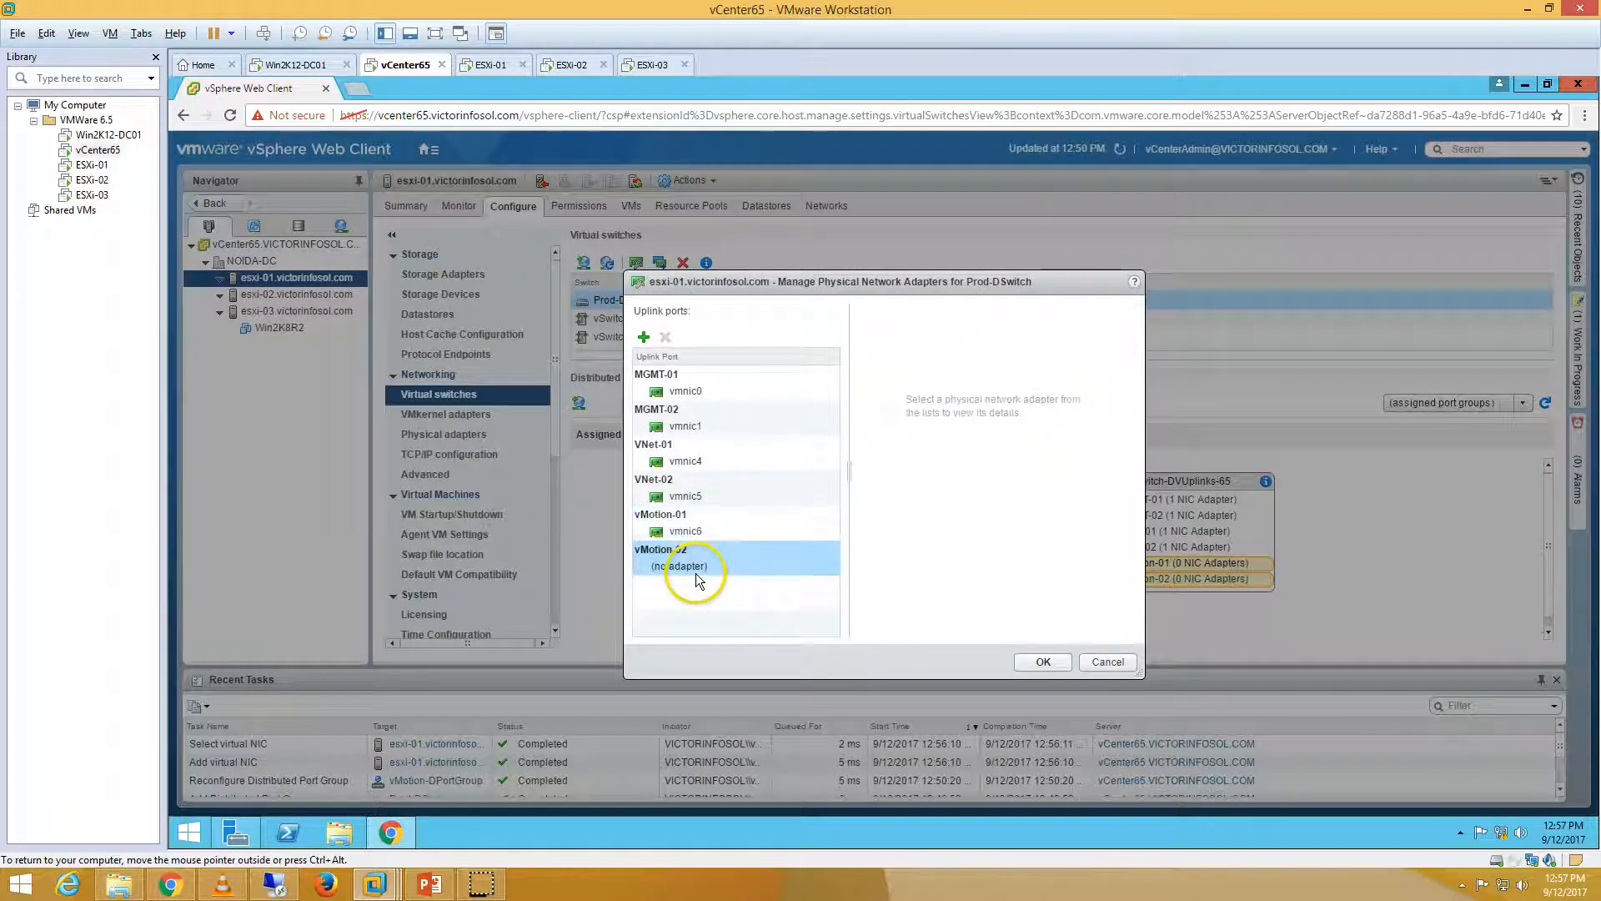
{"action": "left_click", "coordinate": [641, 338]}
{"action": "left_click", "coordinate": [754, 418]}
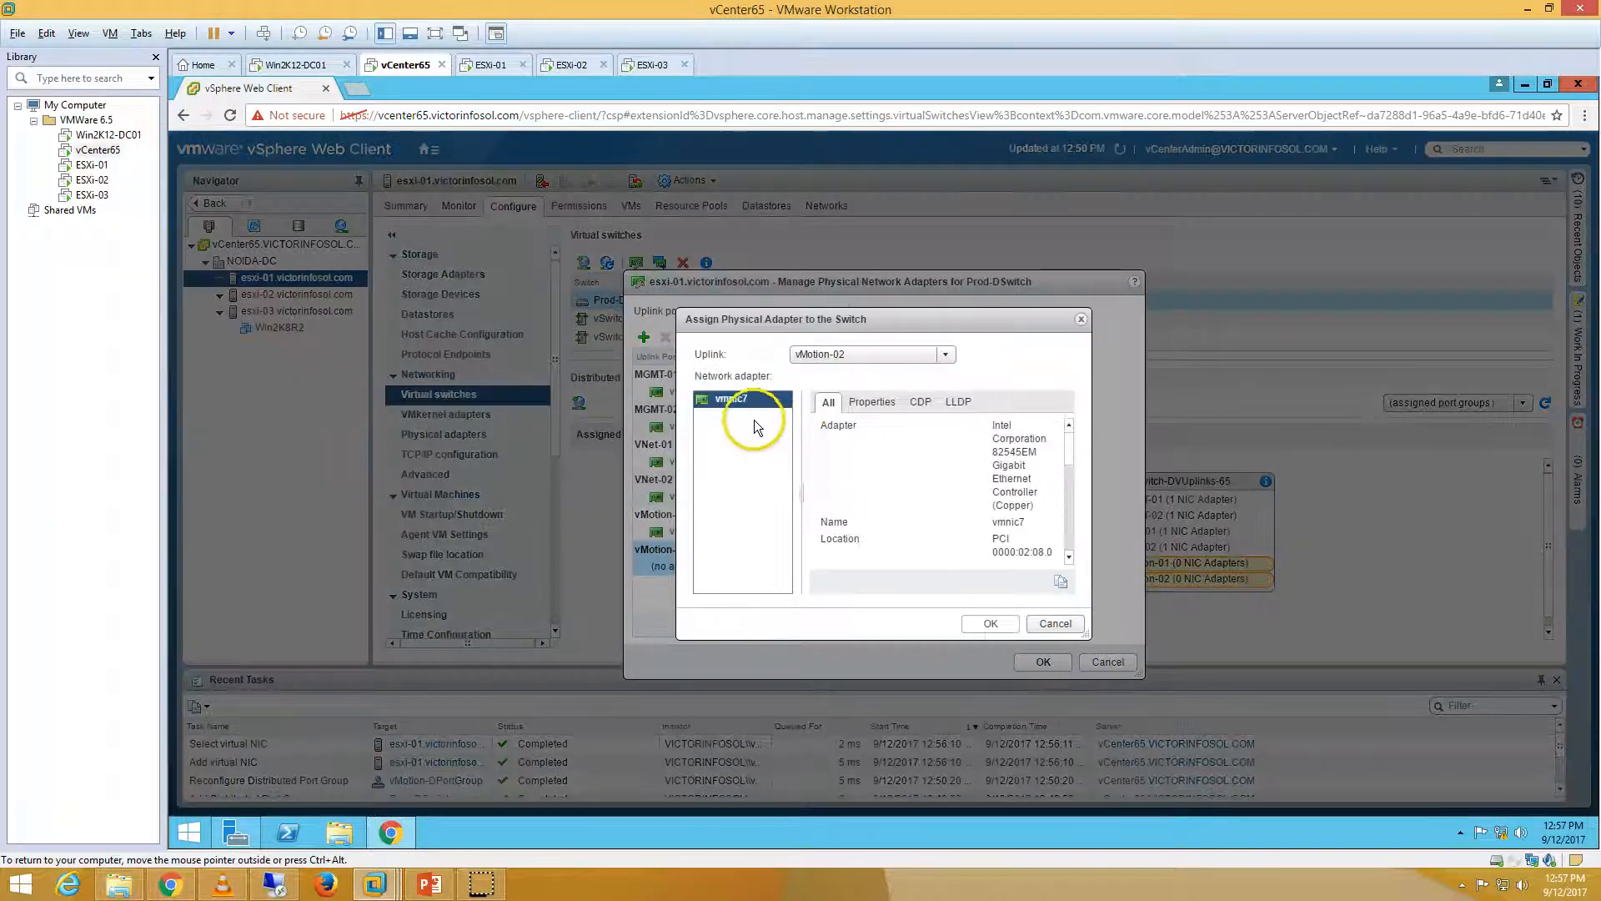
{"action": "left_click", "coordinate": [989, 627]}
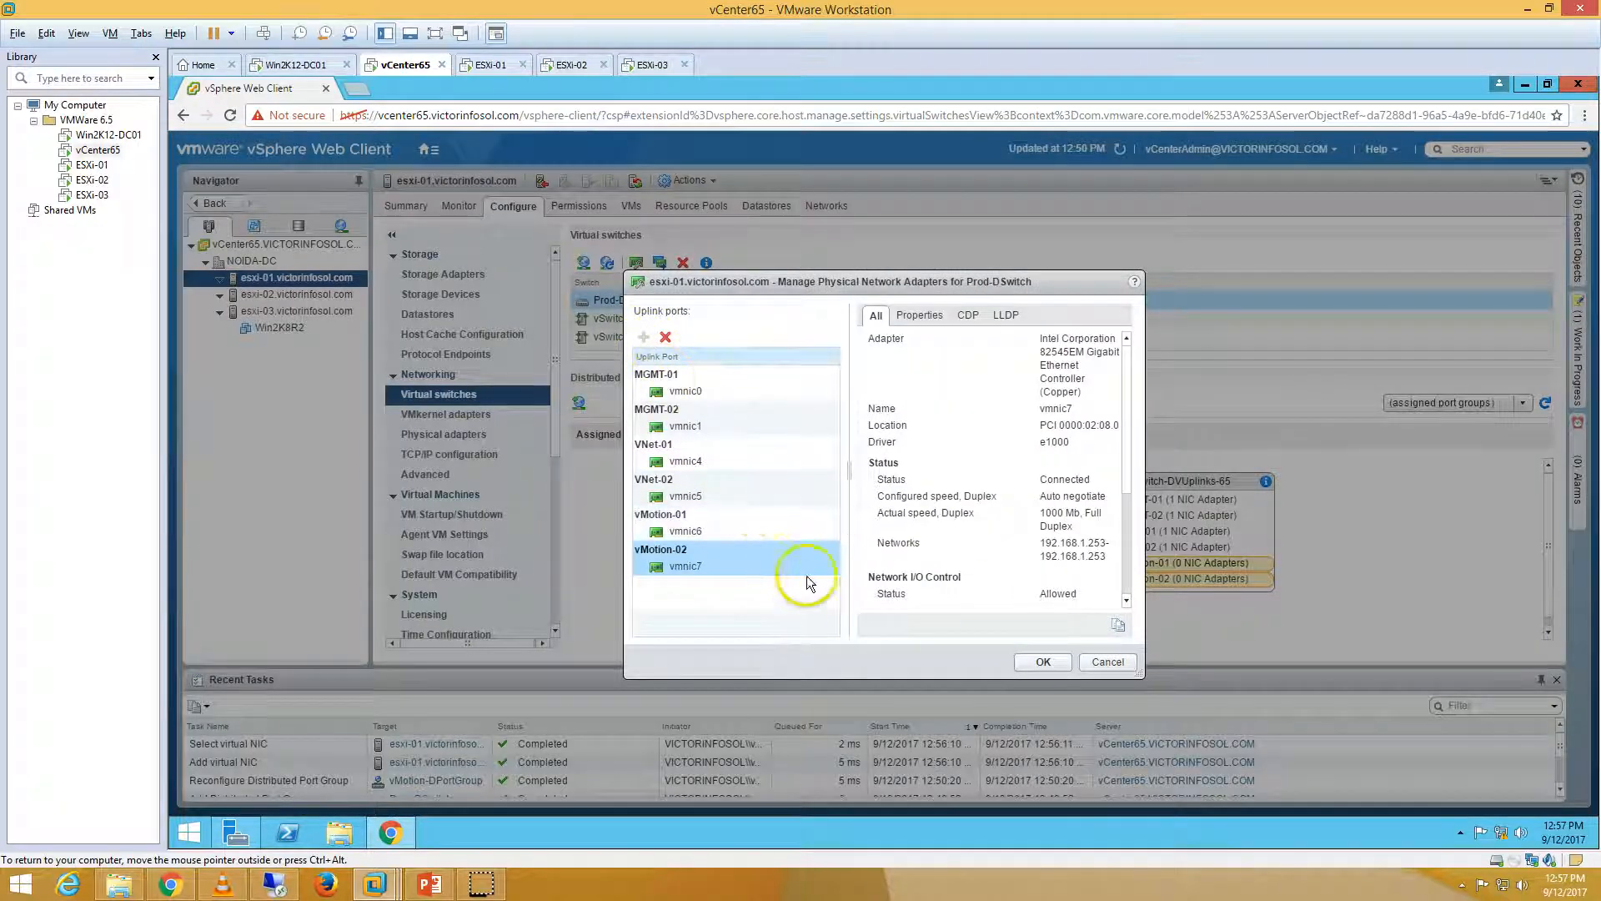
{"action": "left_click", "coordinate": [1043, 662]}
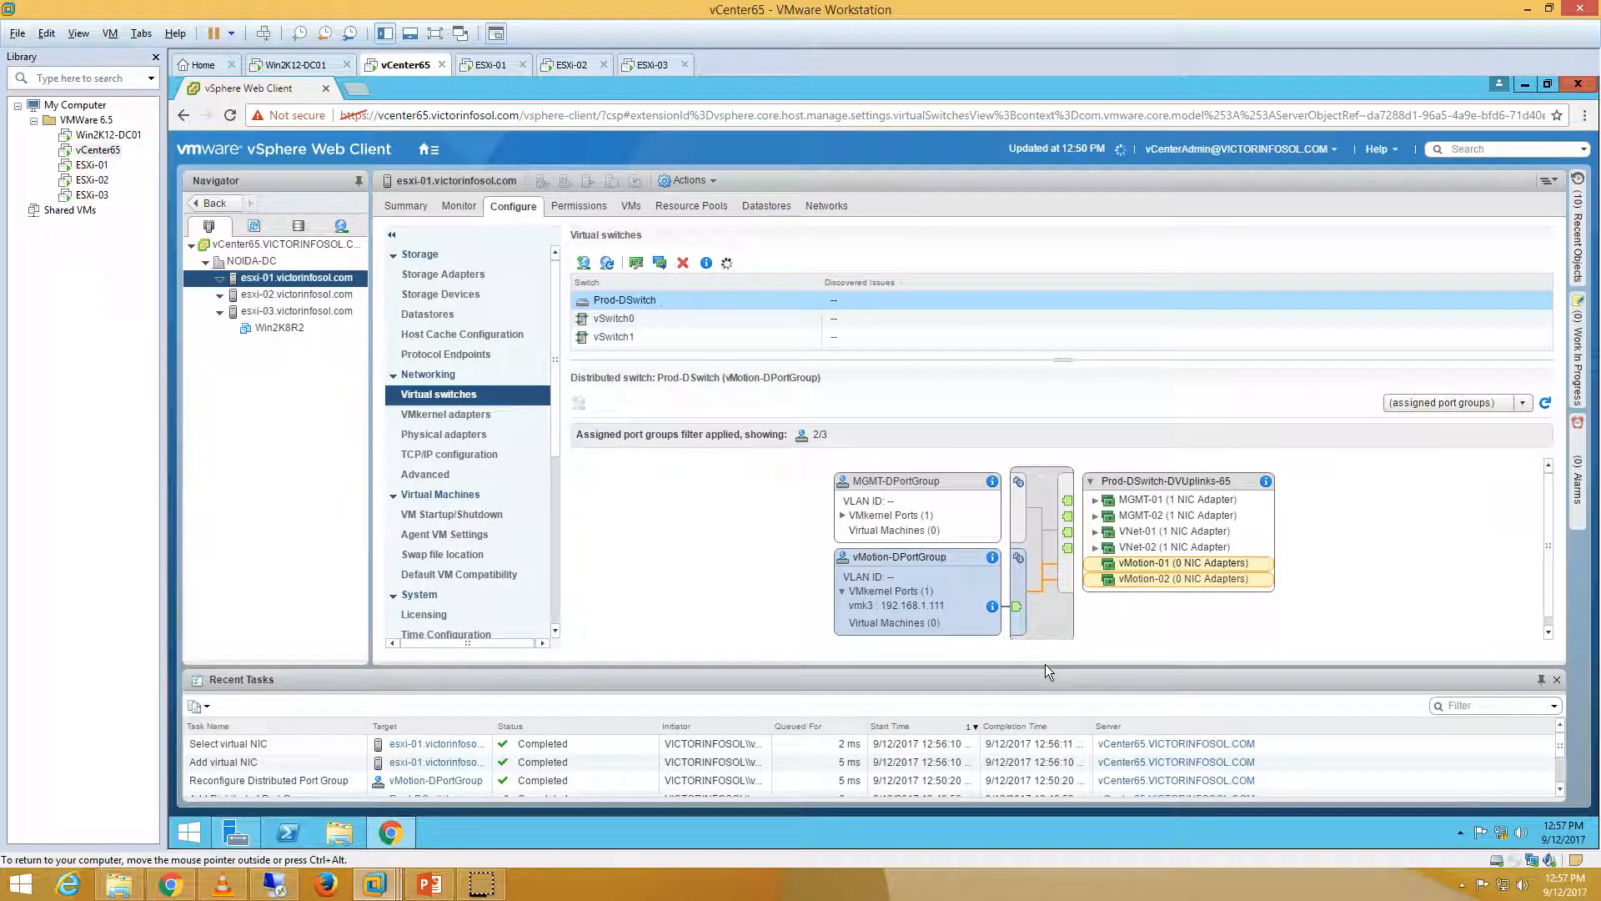
{"action": "left_click", "coordinate": [891, 559]}
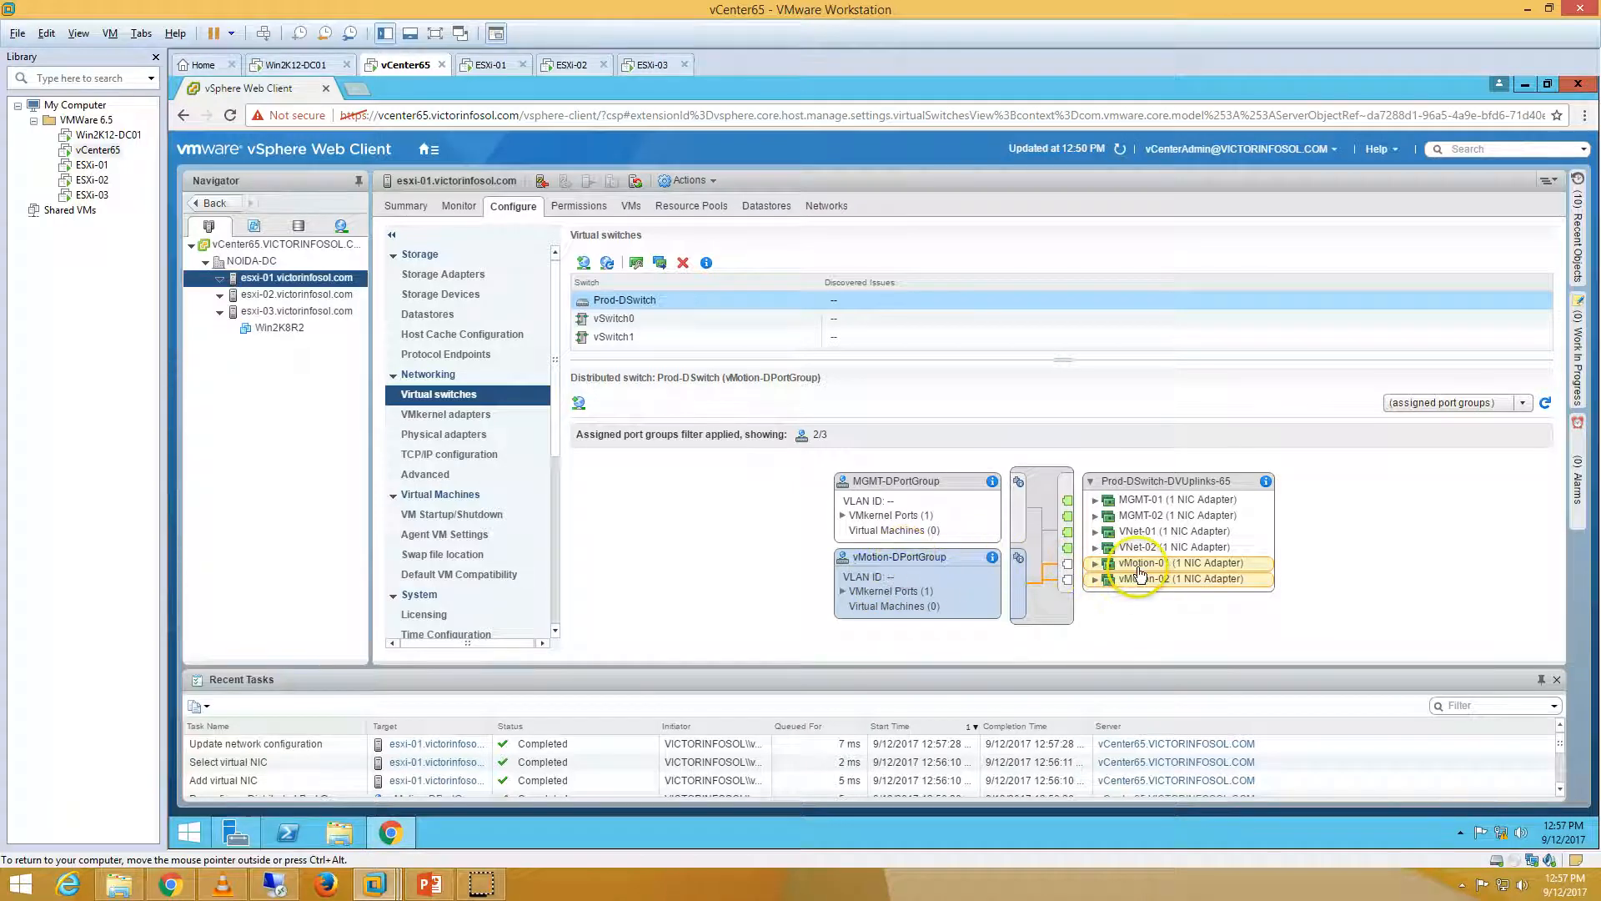
{"action": "left_click", "coordinate": [663, 519]}
Start adding a VMkernel network adapter to esxi-02 on the existing network vMotion-DPortGroup with the vMotion service enabled
{"action": "left_click", "coordinate": [322, 298]}
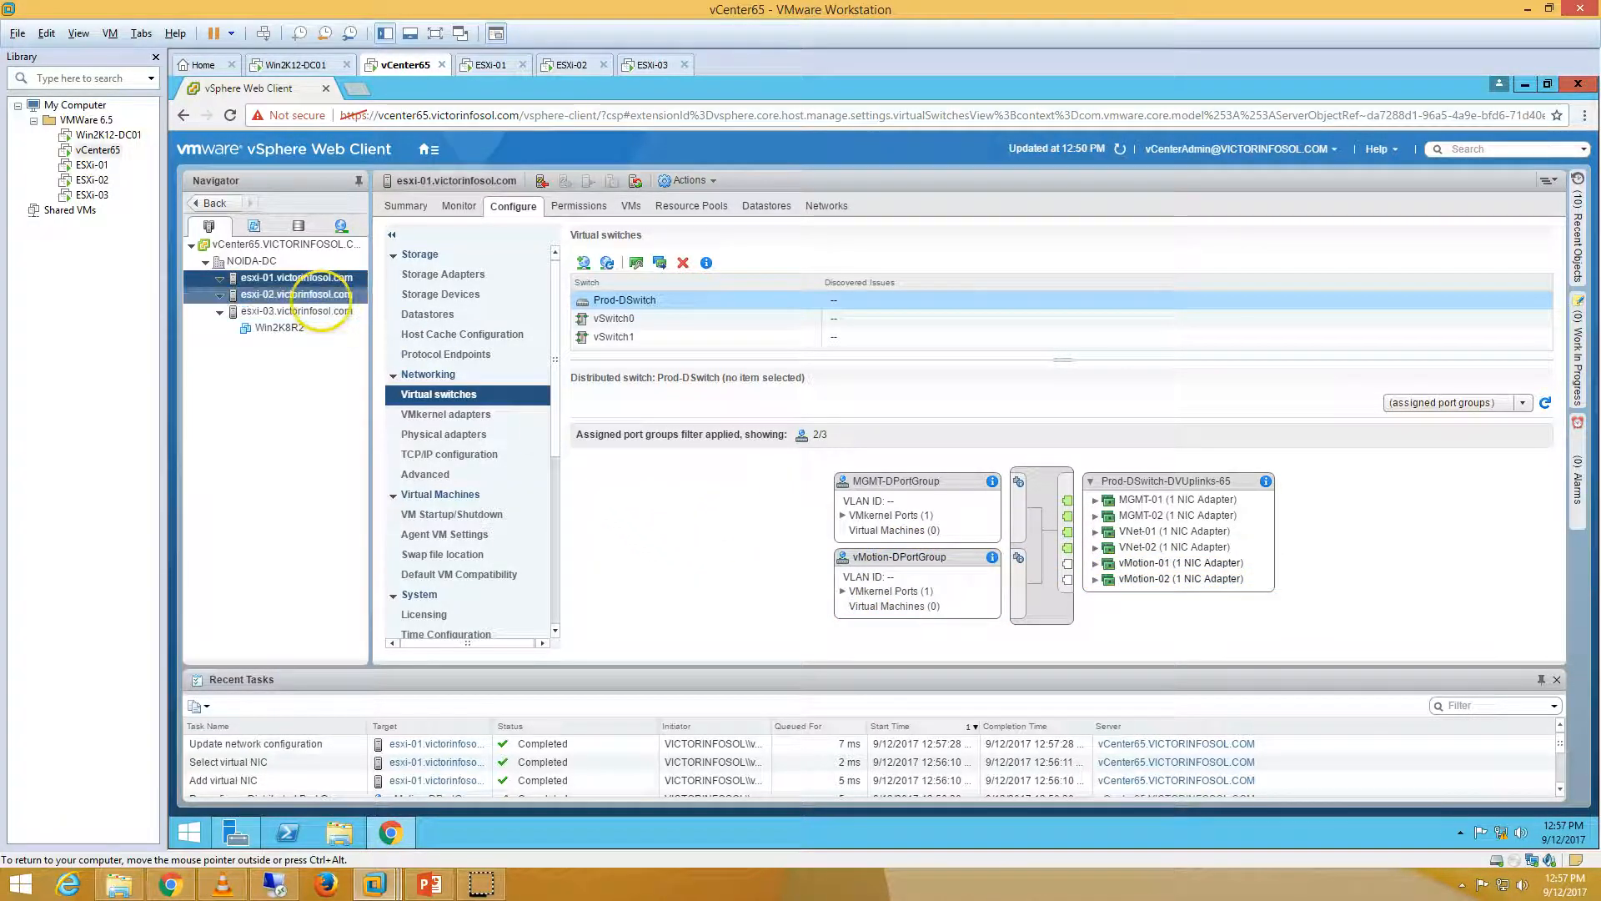
{"action": "left_click", "coordinate": [632, 301]}
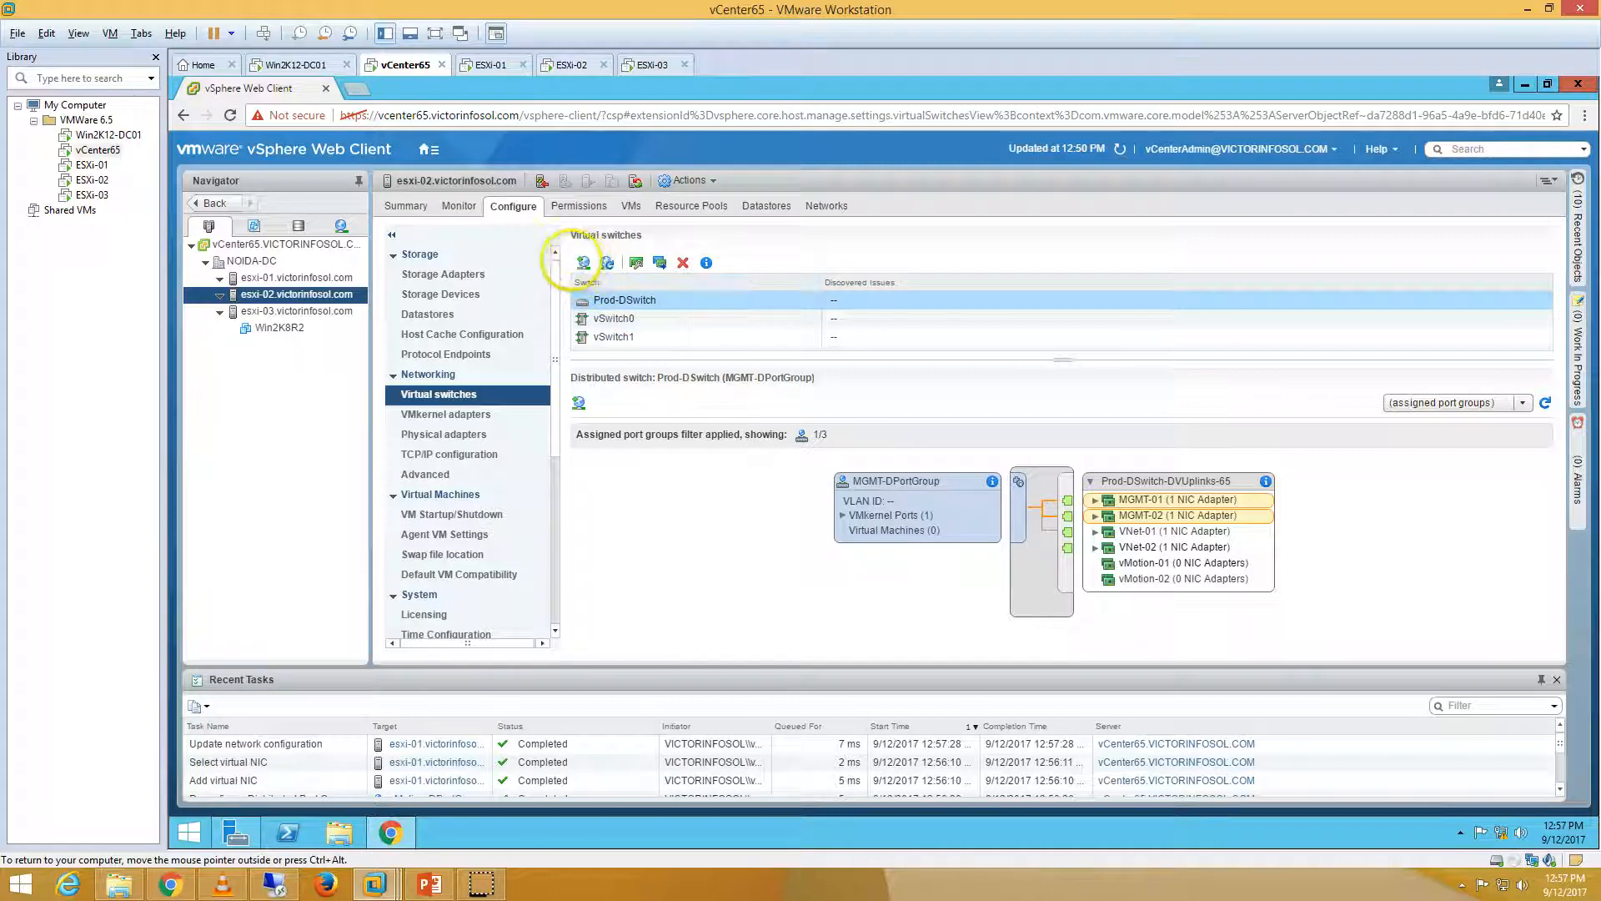
{"action": "left_click", "coordinate": [583, 262]}
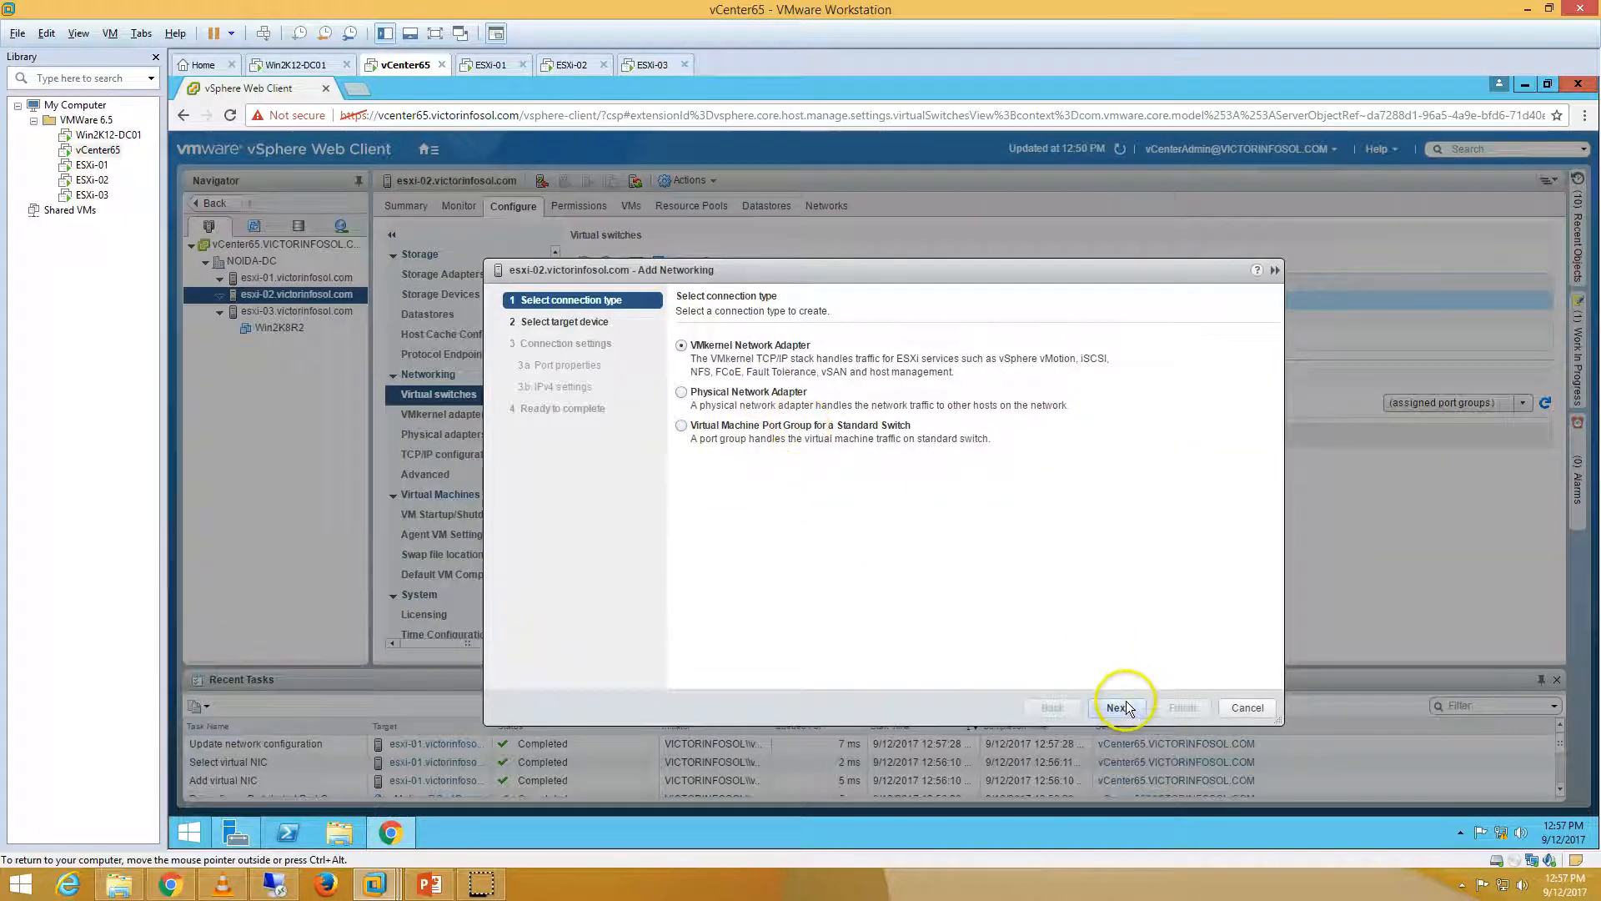
{"action": "left_click", "coordinate": [1122, 707]}
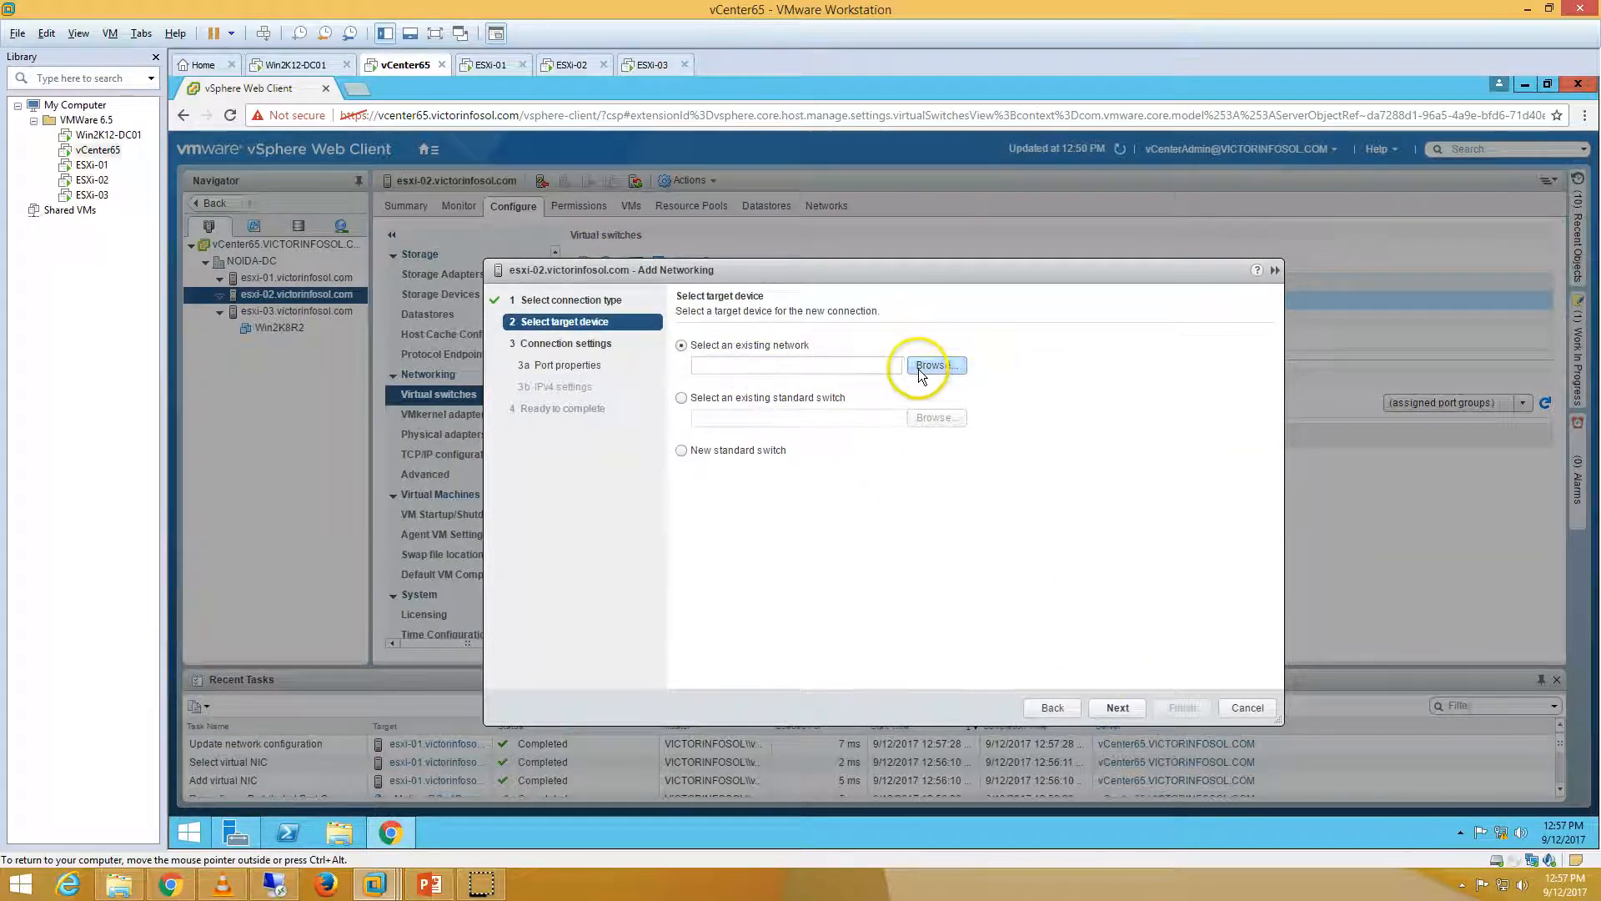
{"action": "left_click", "coordinate": [918, 369]}
{"action": "left_click", "coordinate": [617, 364]}
{"action": "left_click", "coordinate": [1105, 709]}
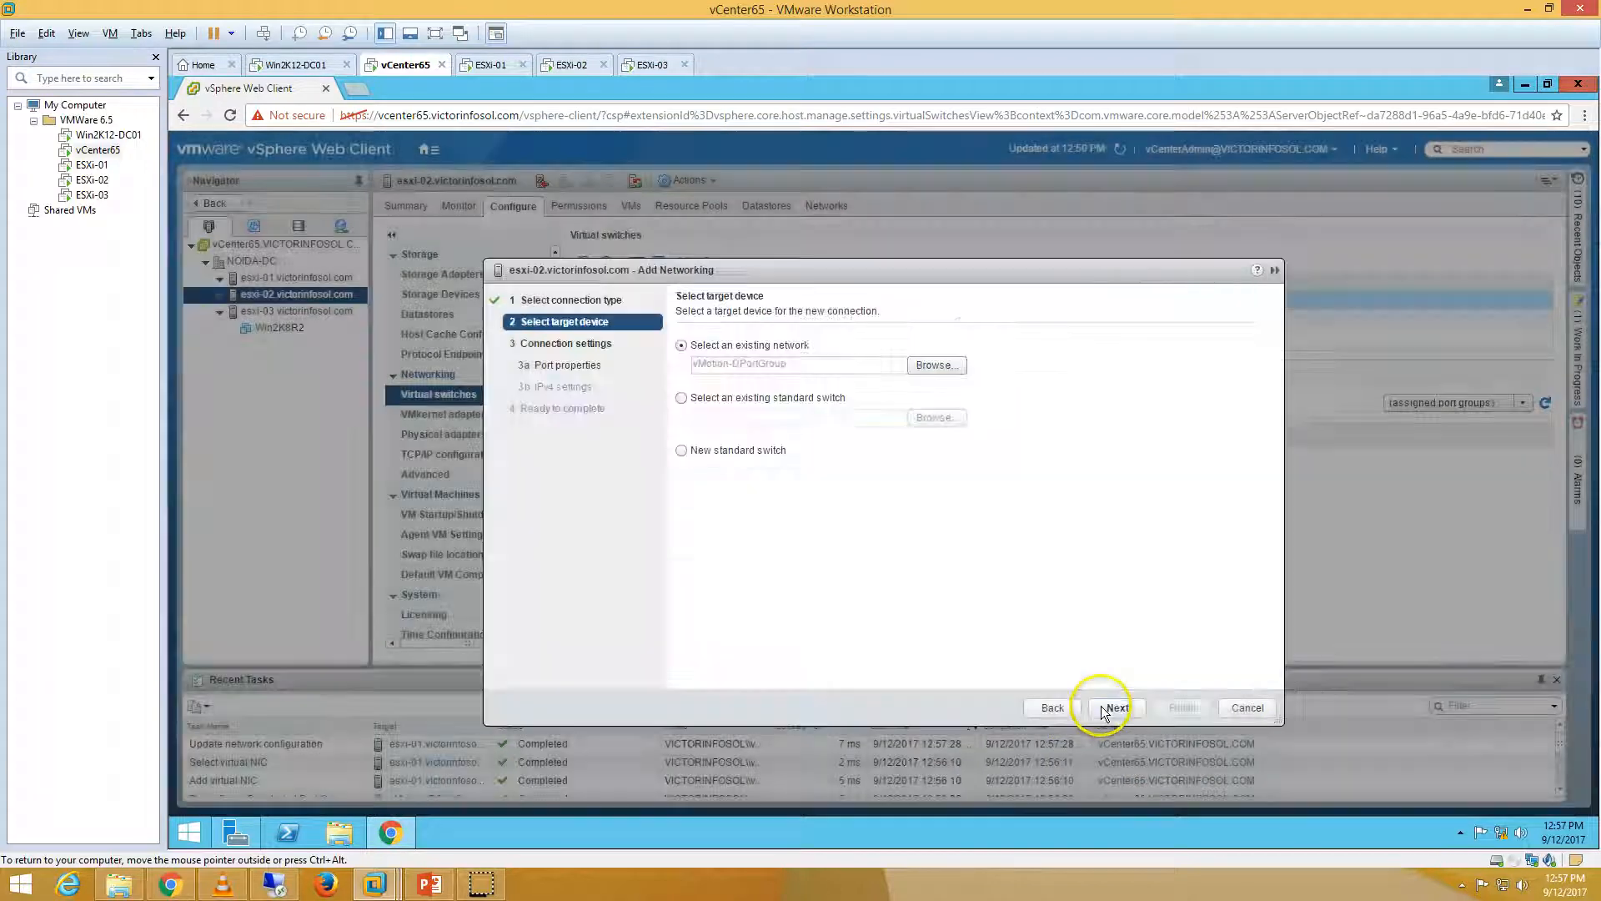
{"action": "left_click", "coordinate": [1109, 708]}
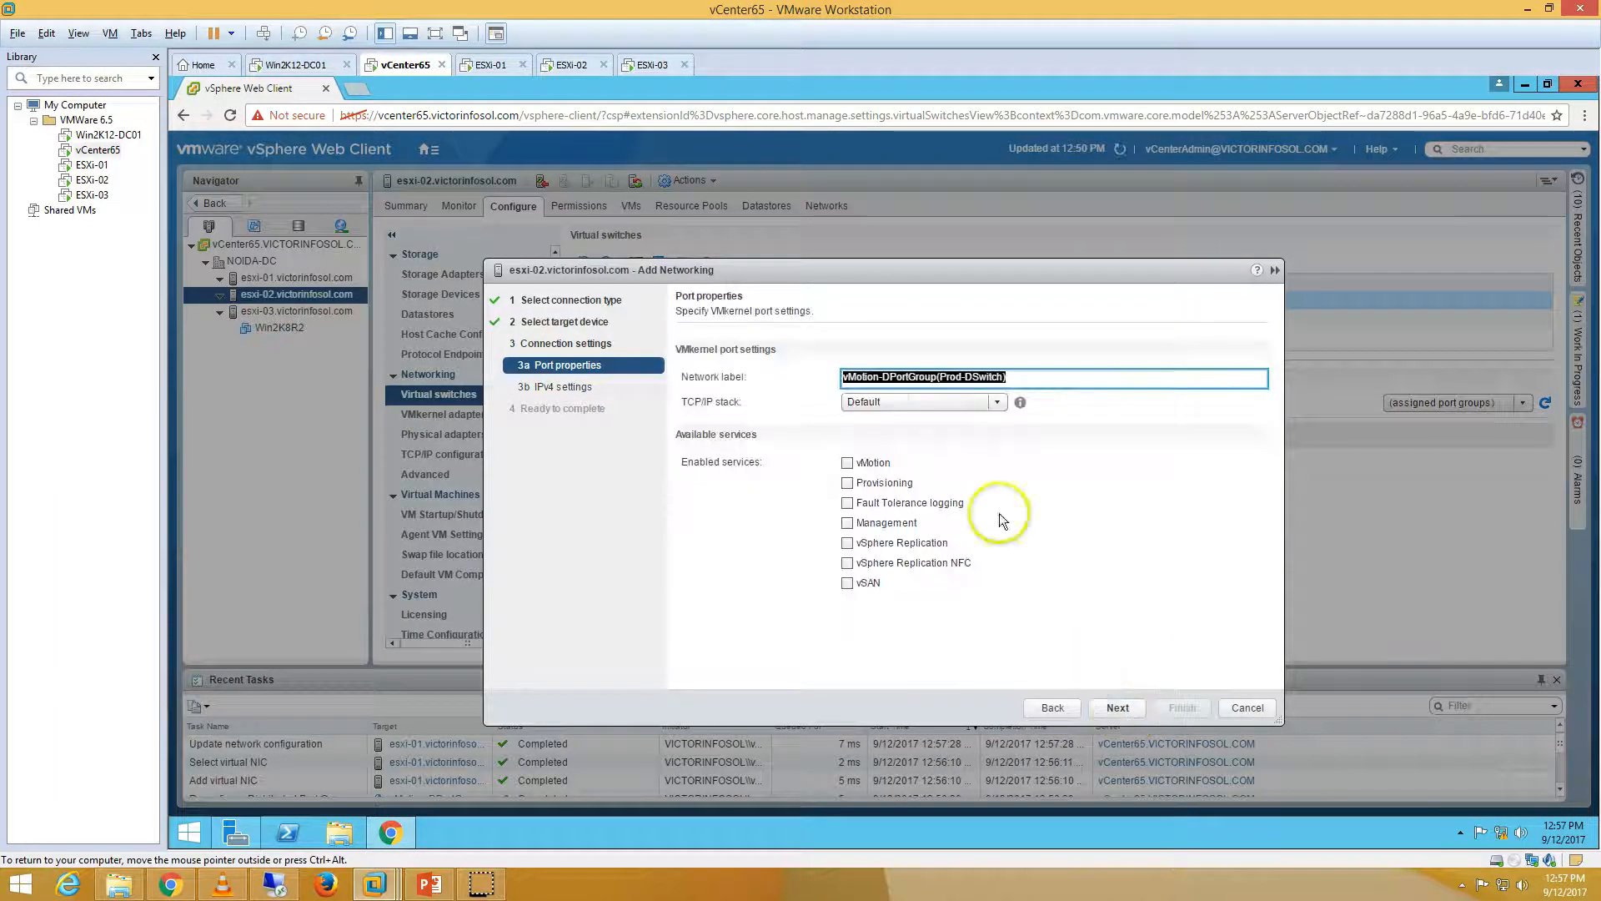
{"action": "left_click", "coordinate": [848, 464]}
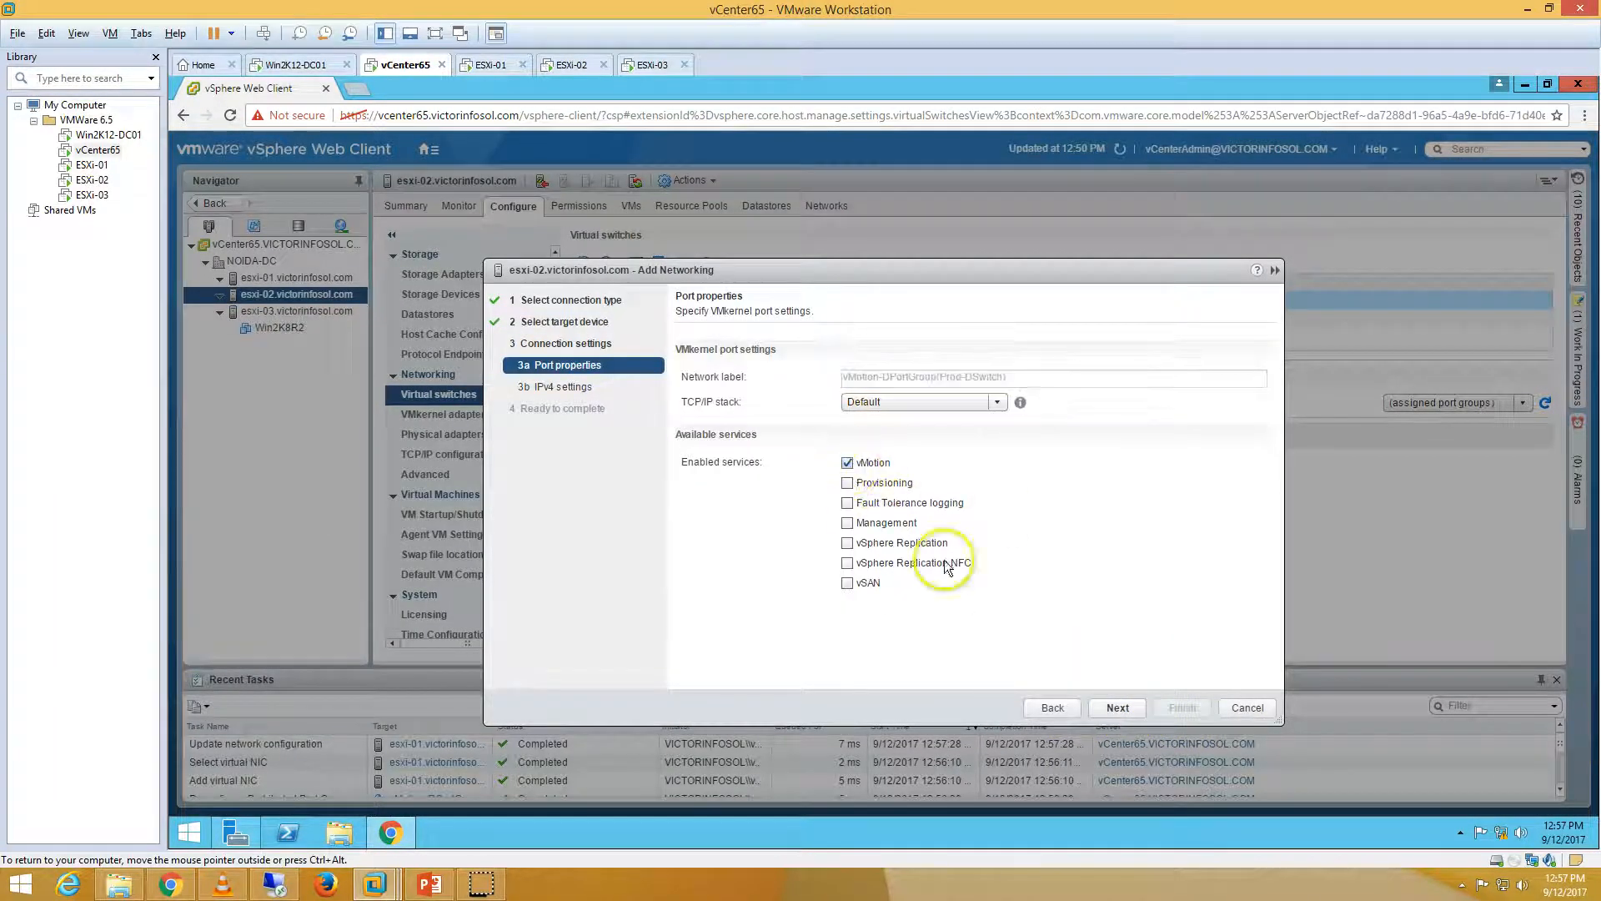
{"action": "left_click", "coordinate": [1116, 710]}
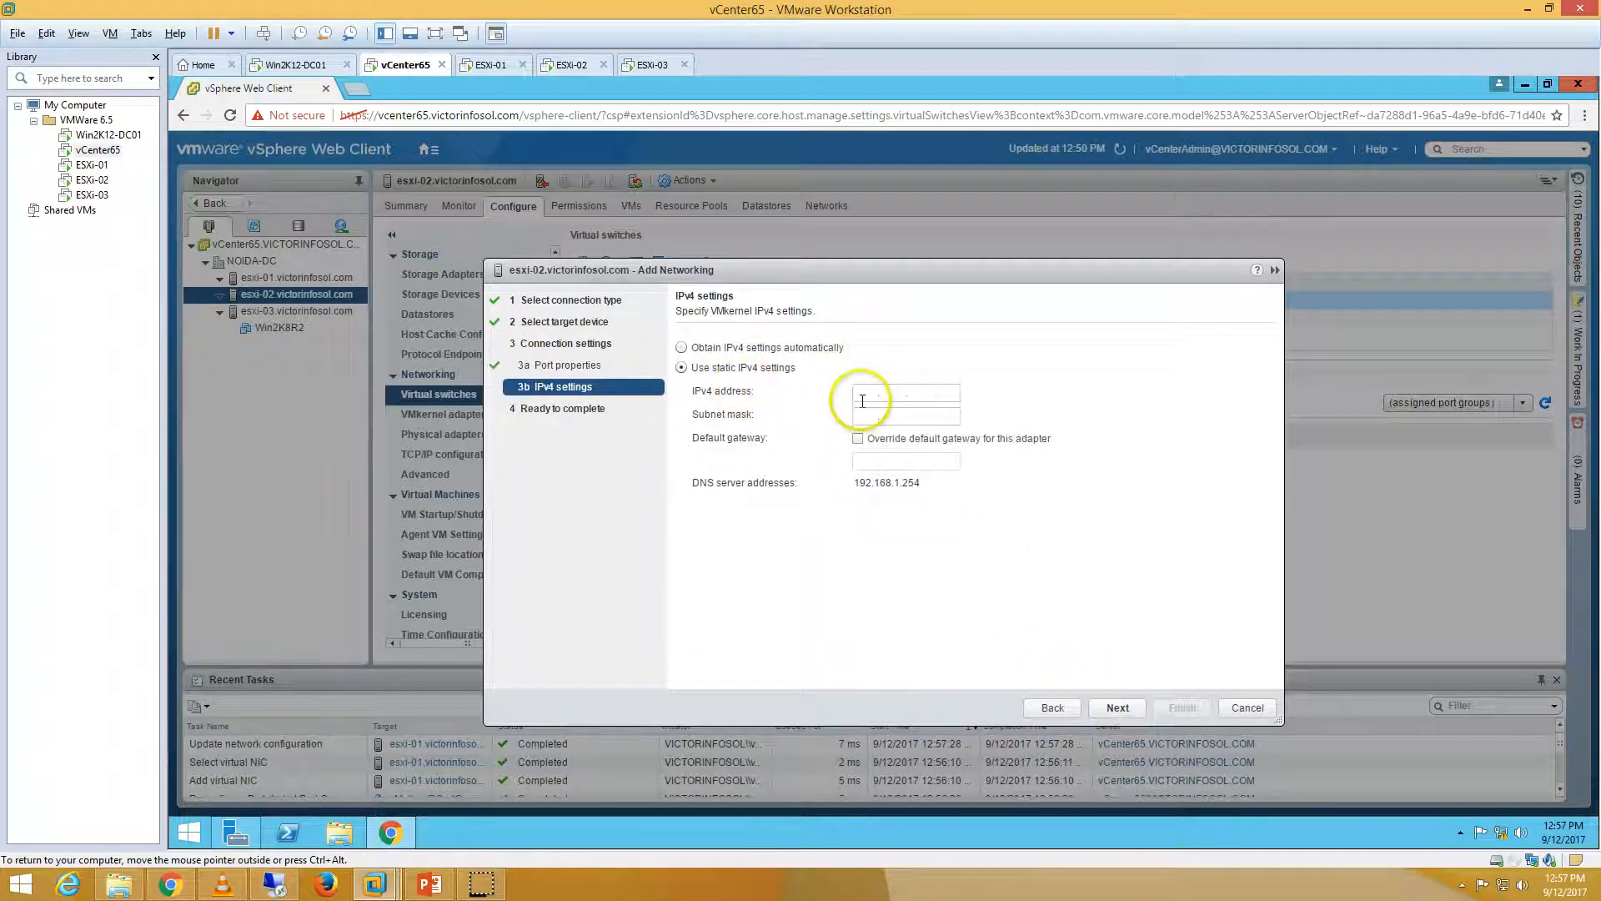
Create esxi-02's adapter with static IPv4 address 192.168.1.112 and subnet mask 255.255.255.0, and check vMotion-DPortGroup's uplinks in the diagram
{"action": "left_click", "coordinate": [862, 402]}
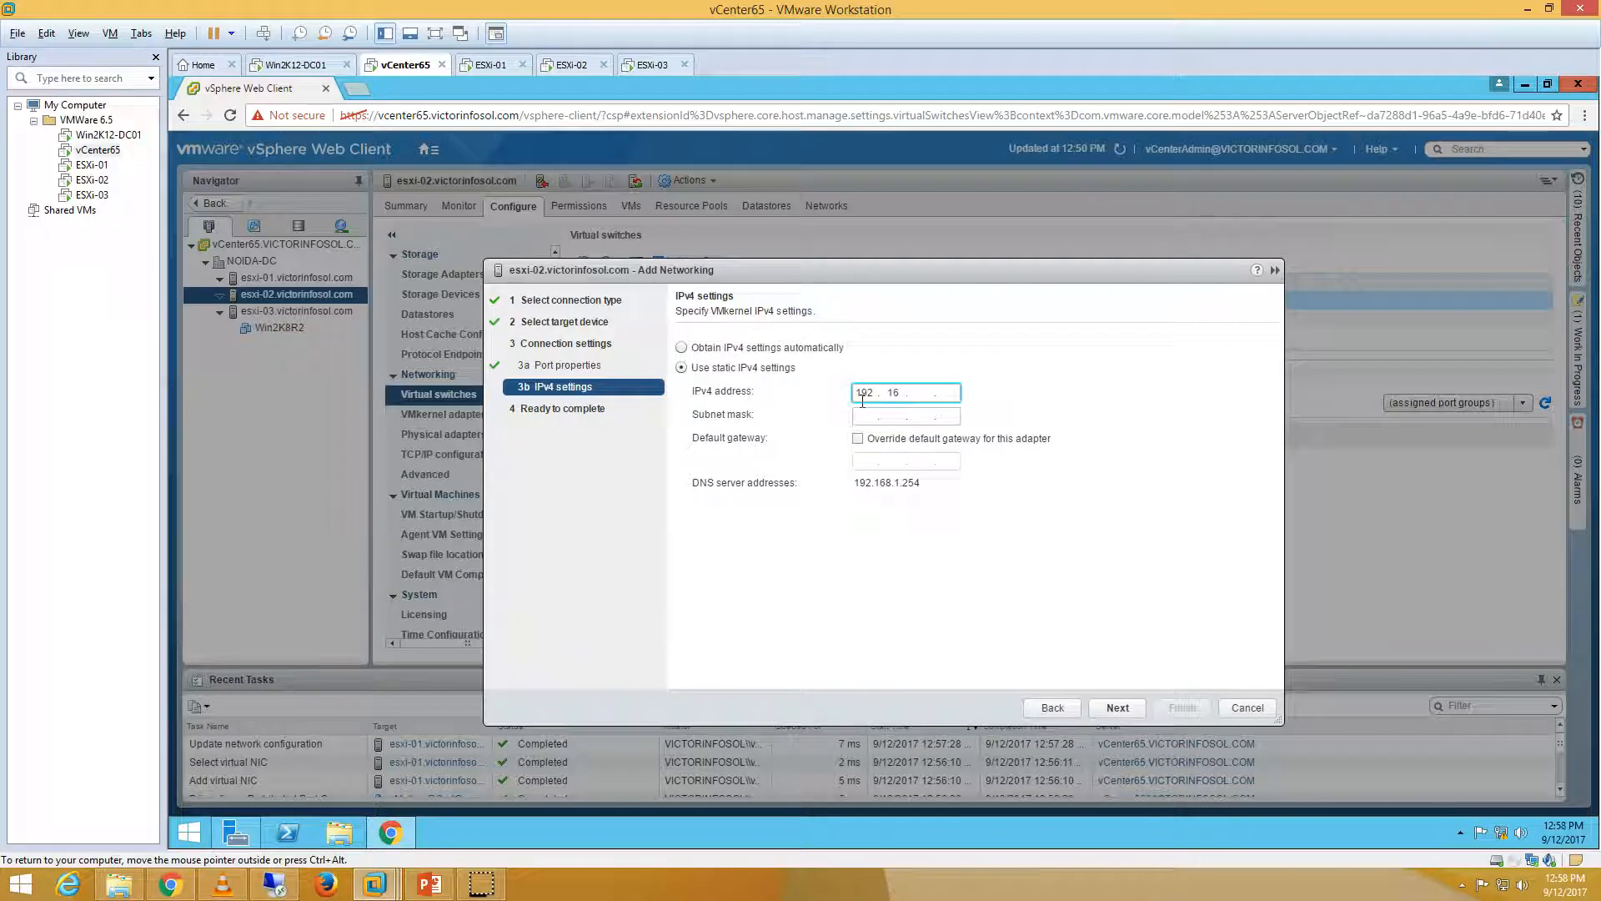
{"action": "type", "text": "192.168.1.112"}
{"action": "key", "text": "Tab"}
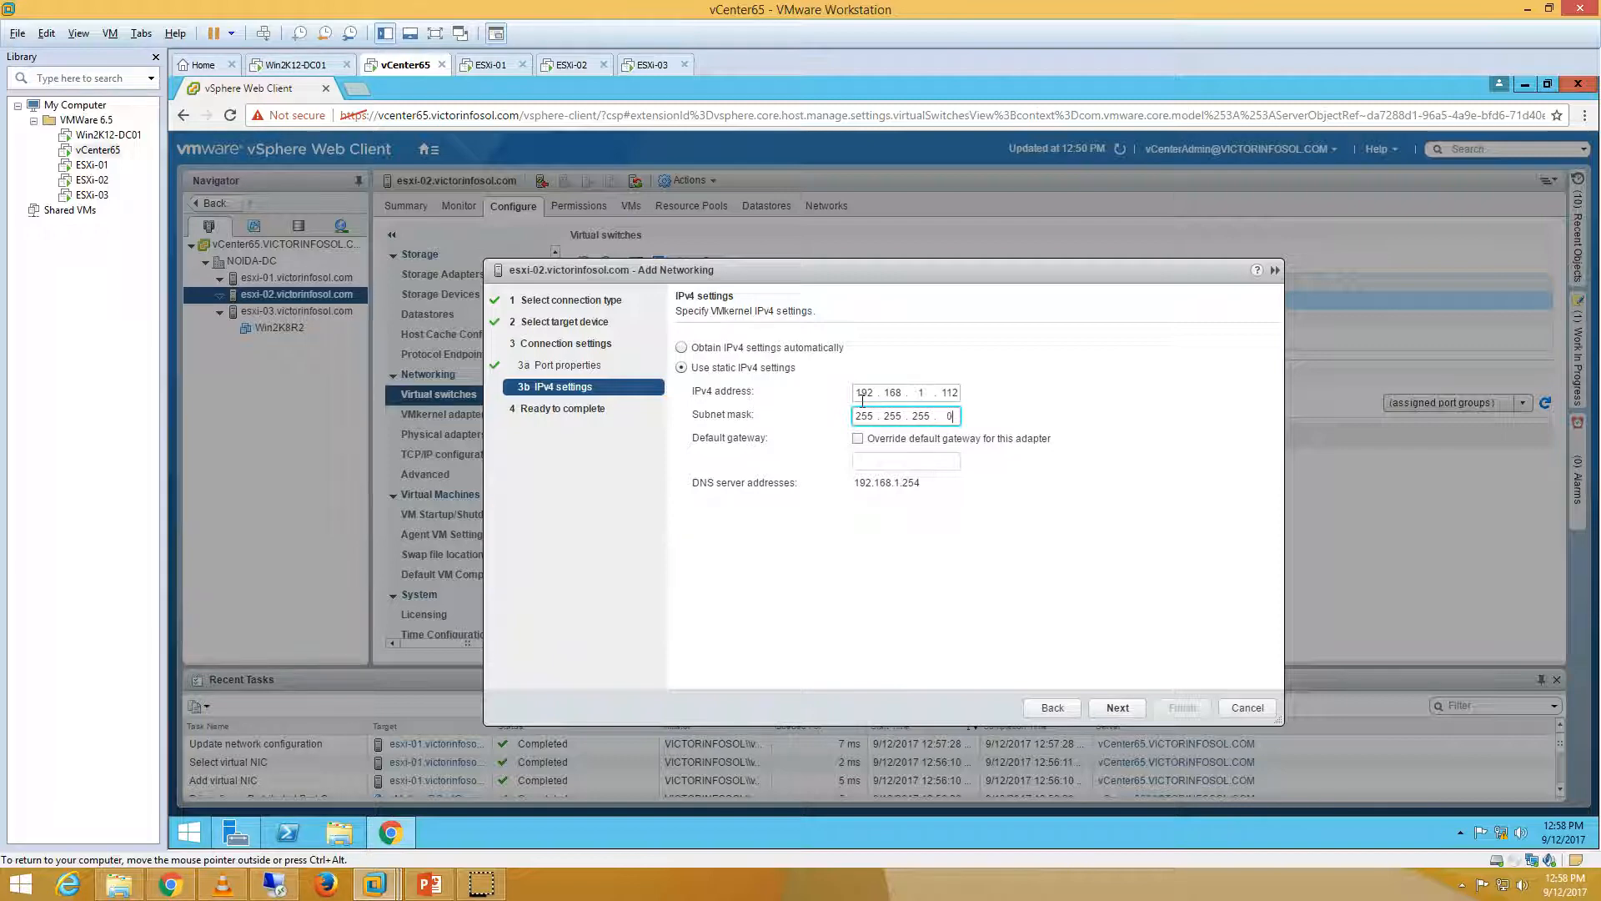
{"action": "left_click", "coordinate": [1119, 710]}
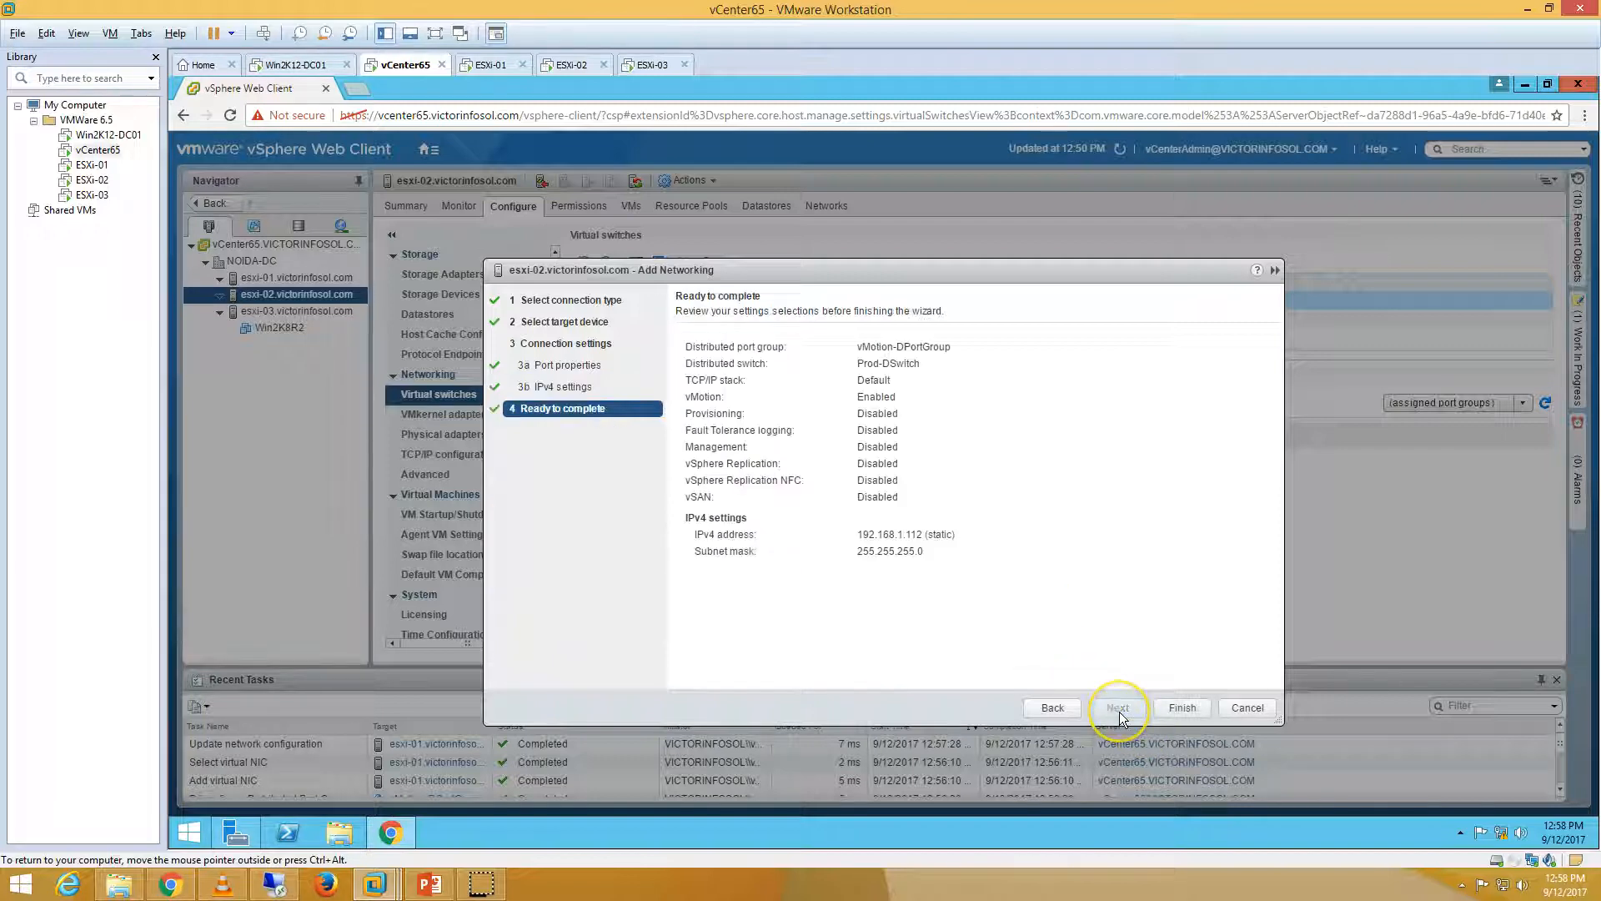
{"action": "left_click", "coordinate": [1183, 707]}
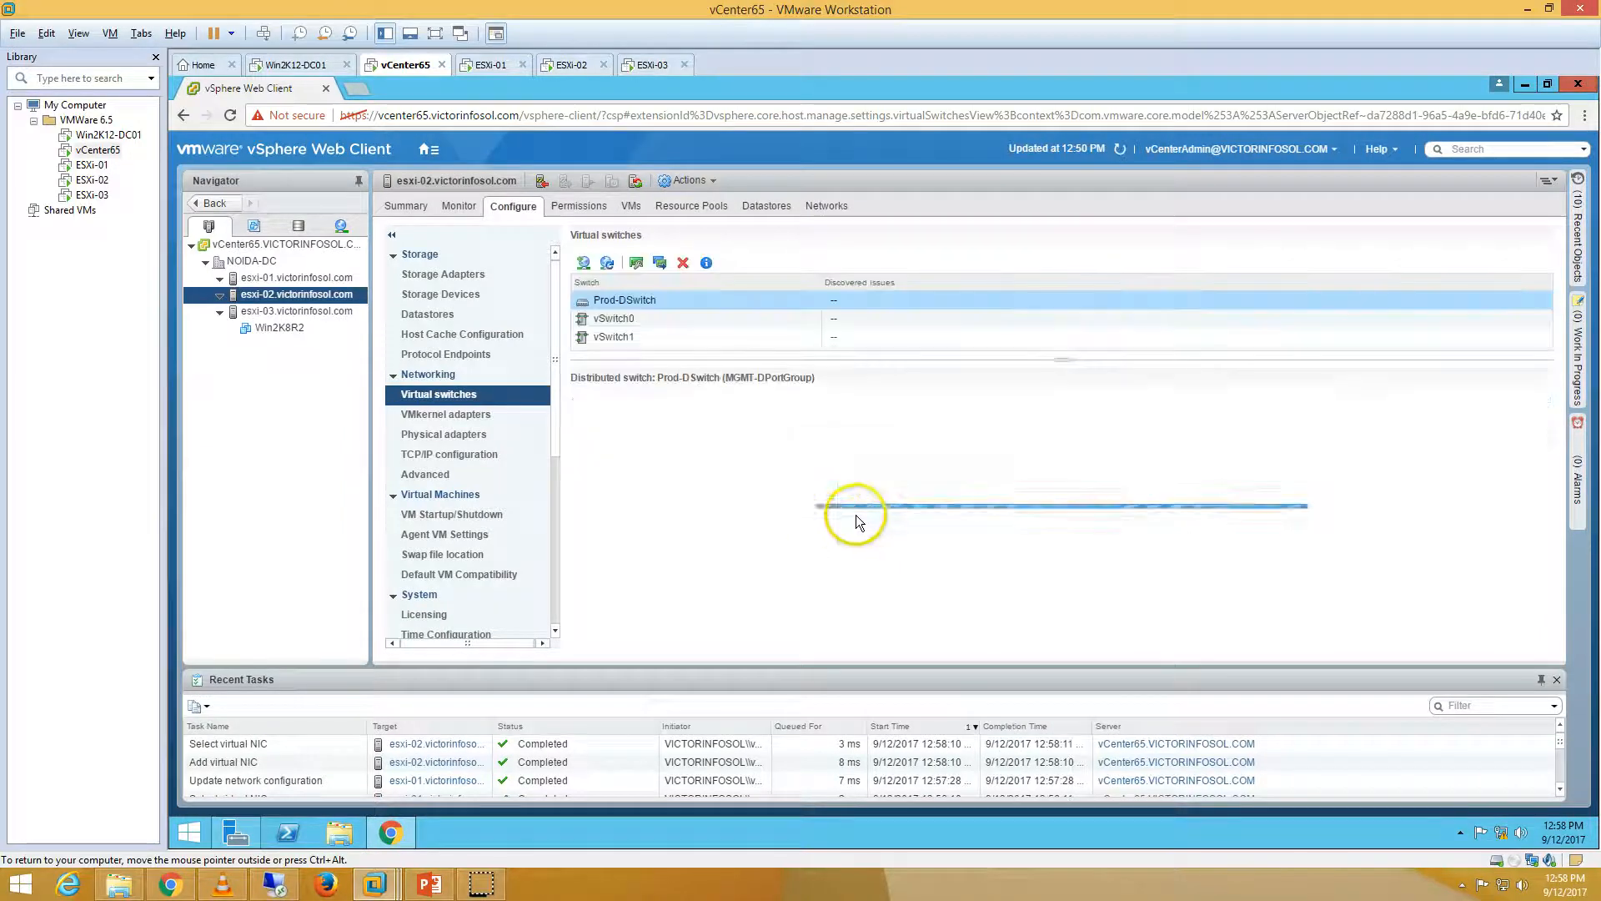
{"action": "left_click", "coordinate": [908, 557]}
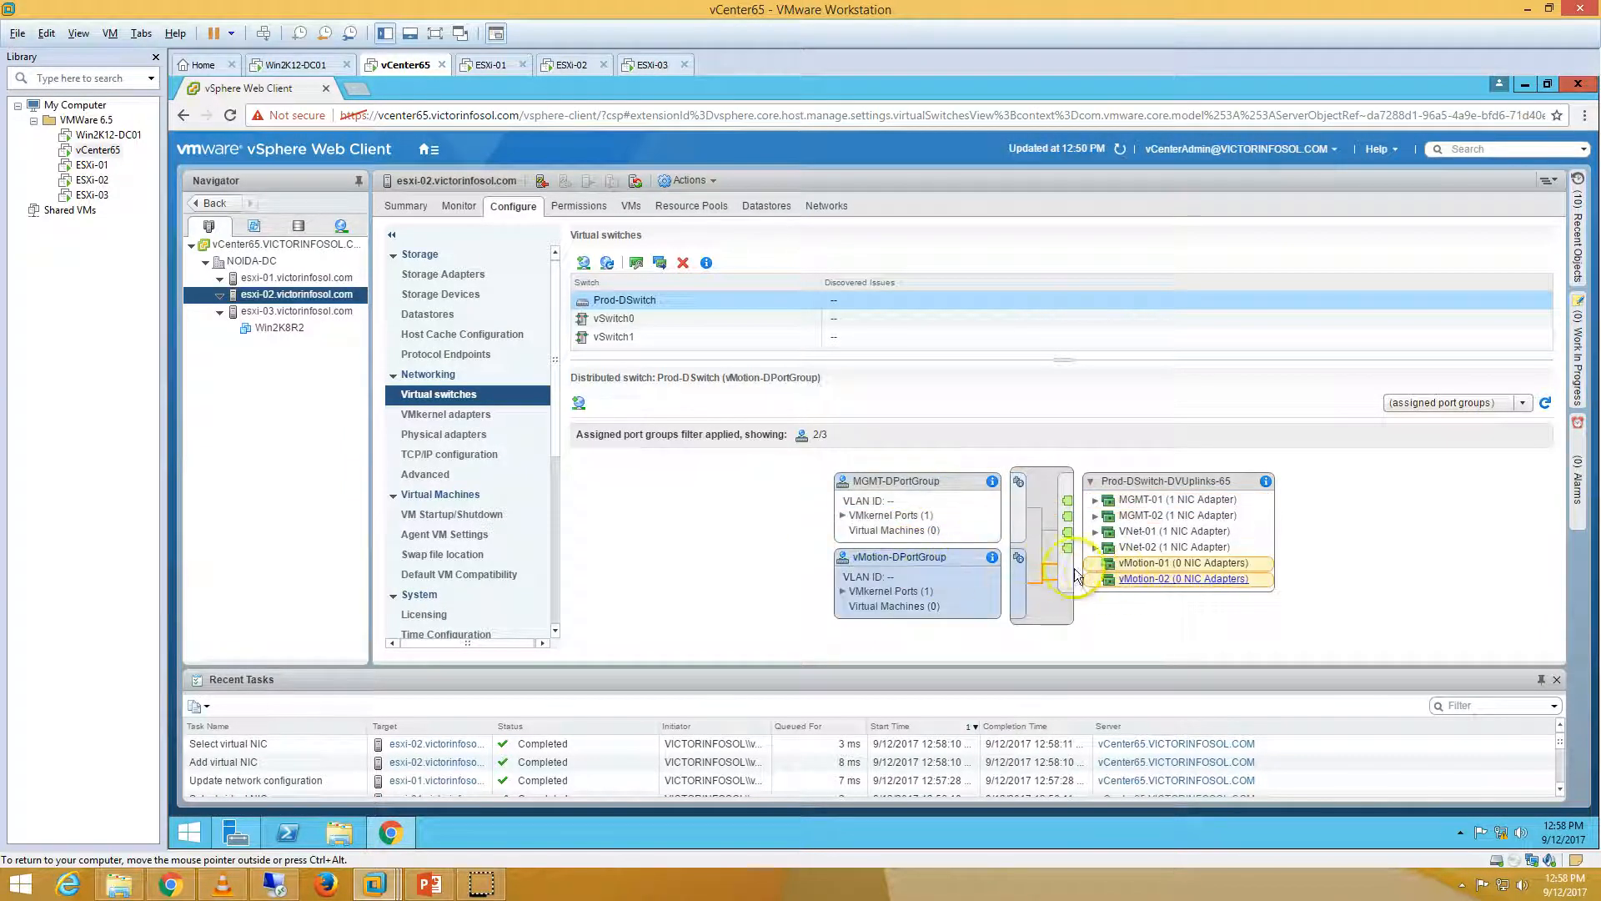
Manage esxi-02's physical network adapters for Prod-DSwitch and assign vmnic6 to the vMotion-01 uplink
{"action": "left_click", "coordinate": [636, 263]}
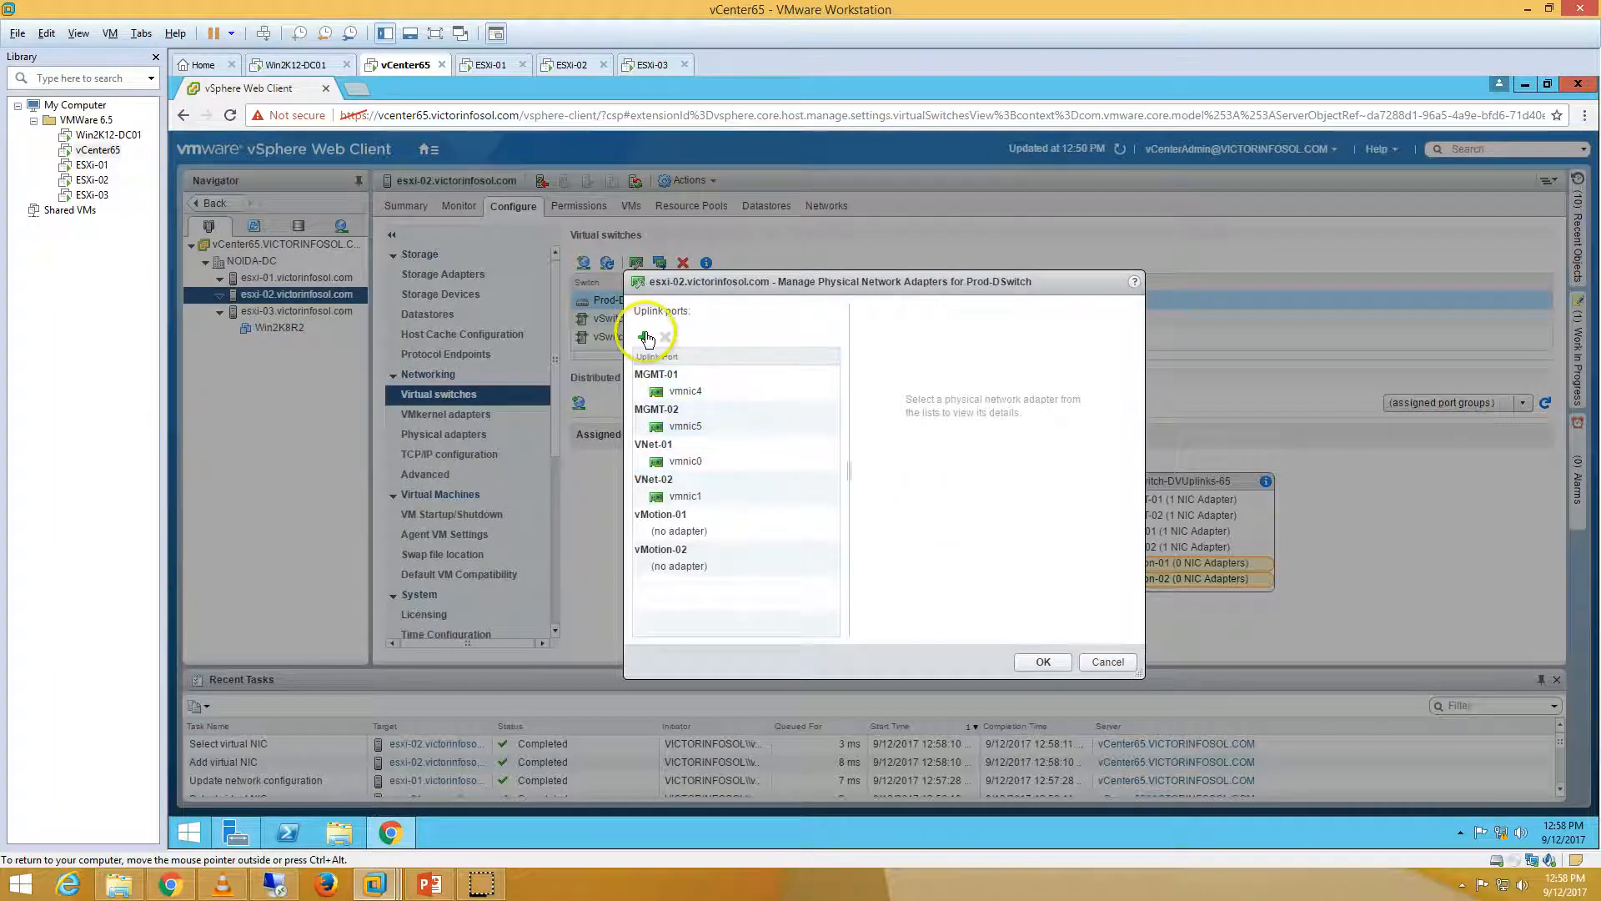
{"action": "left_click", "coordinate": [646, 337]}
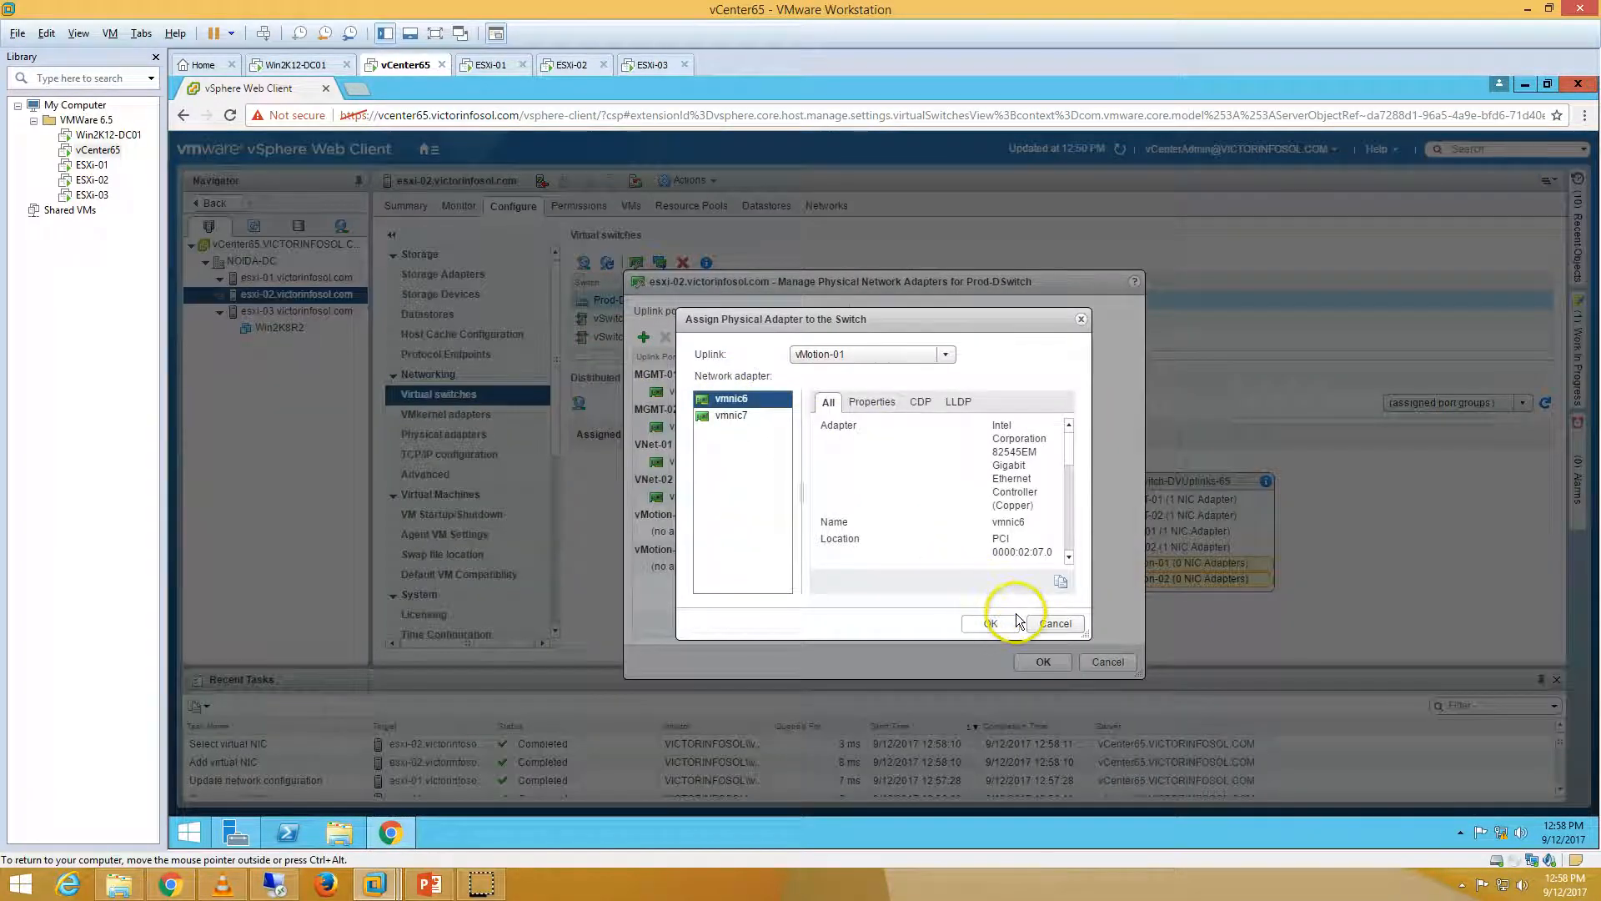
{"action": "left_click", "coordinate": [1041, 624]}
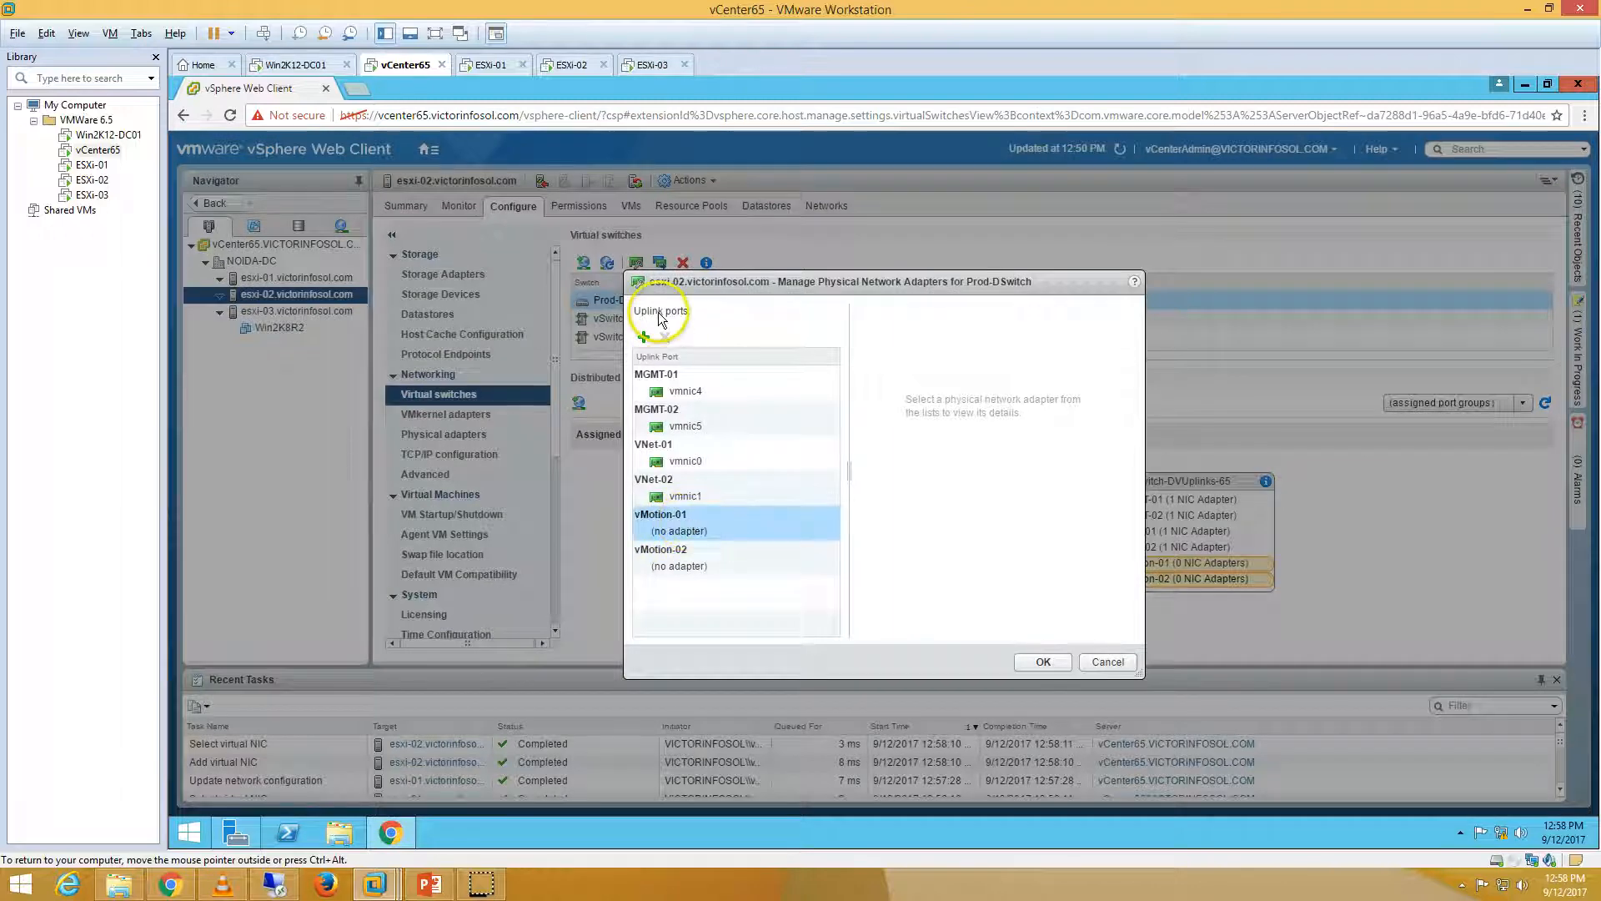
{"action": "left_click", "coordinate": [643, 336]}
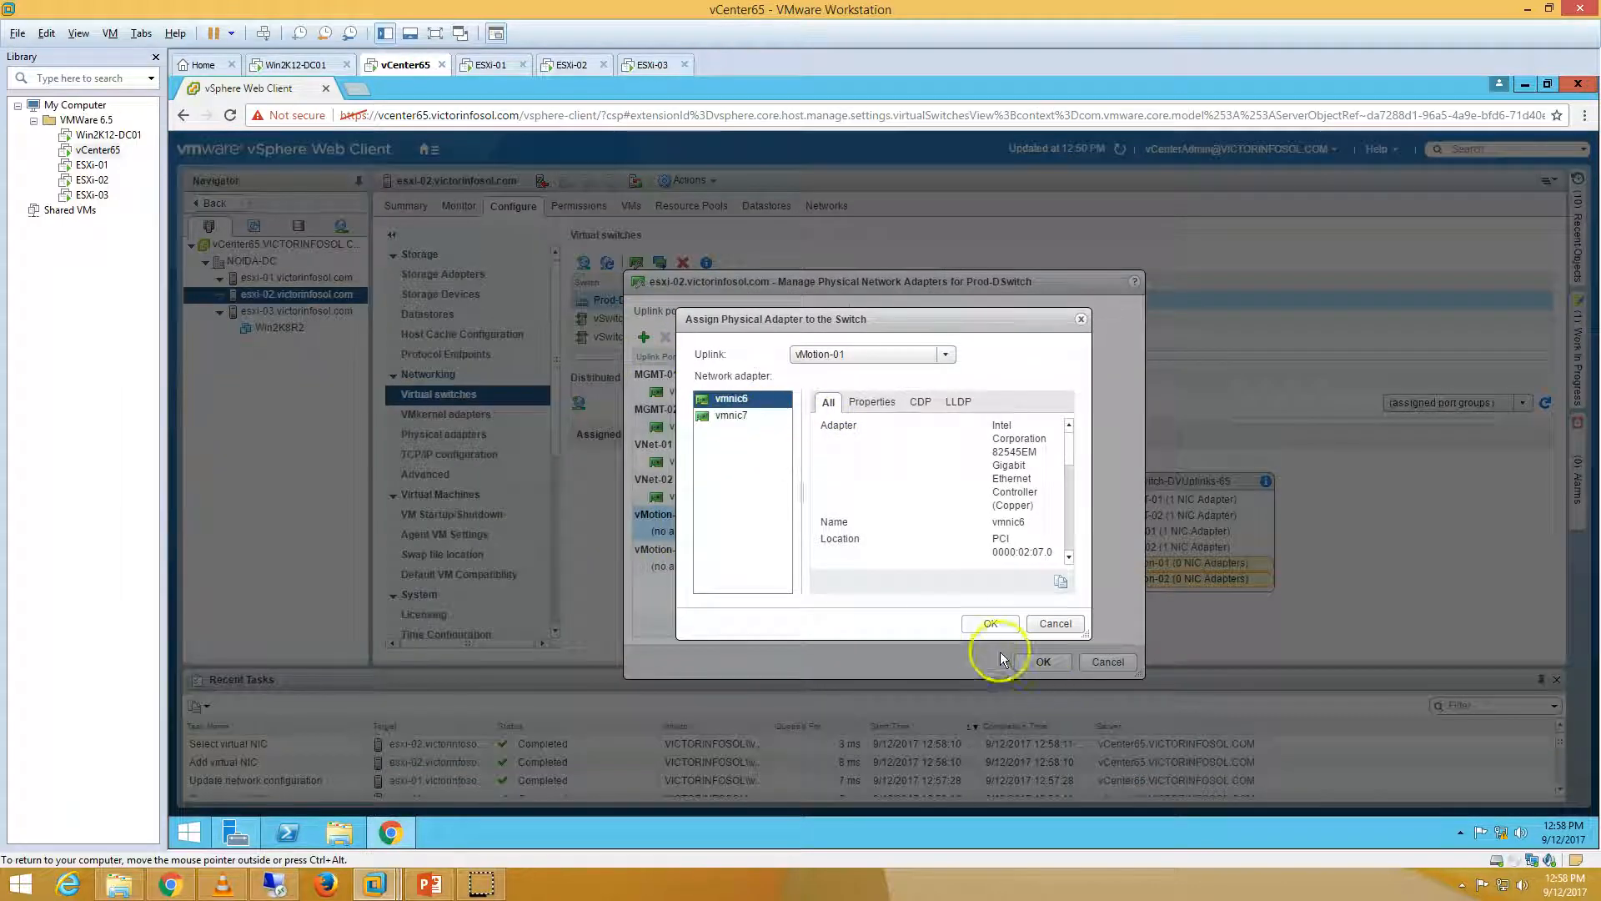
{"action": "left_click", "coordinate": [986, 623]}
Assign vmnic7 to esxi-02's vMotion-02 uplink, apply the adapter changes and inspect the uplinks used by vMotion-DPortGroup
{"action": "left_click", "coordinate": [671, 558]}
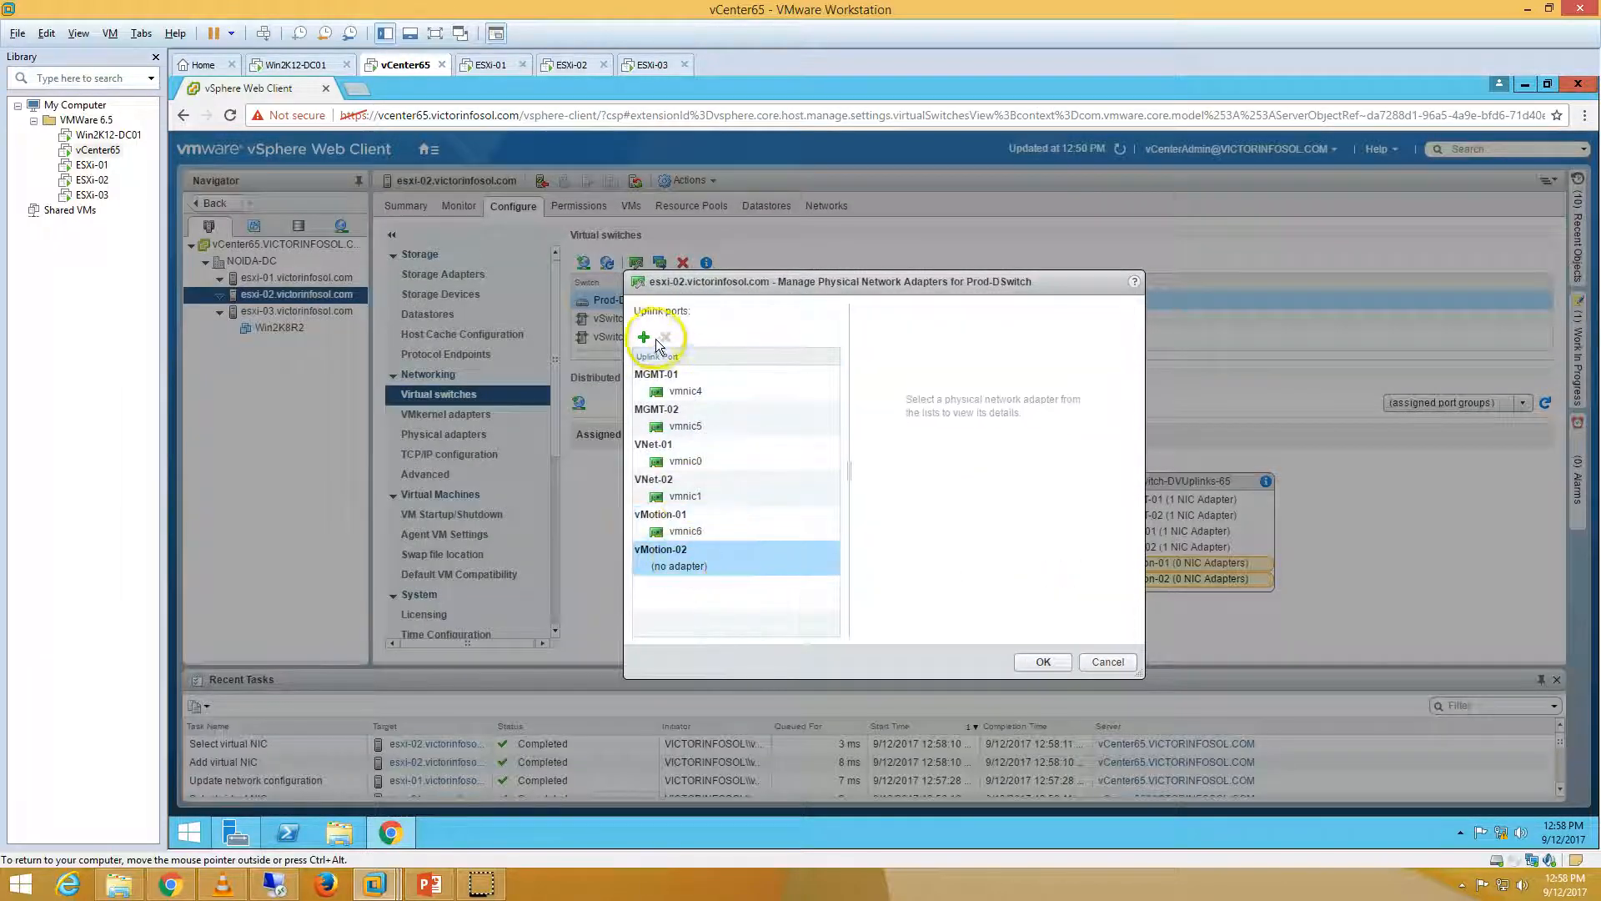
{"action": "left_click", "coordinate": [649, 339]}
{"action": "left_click", "coordinate": [742, 402]}
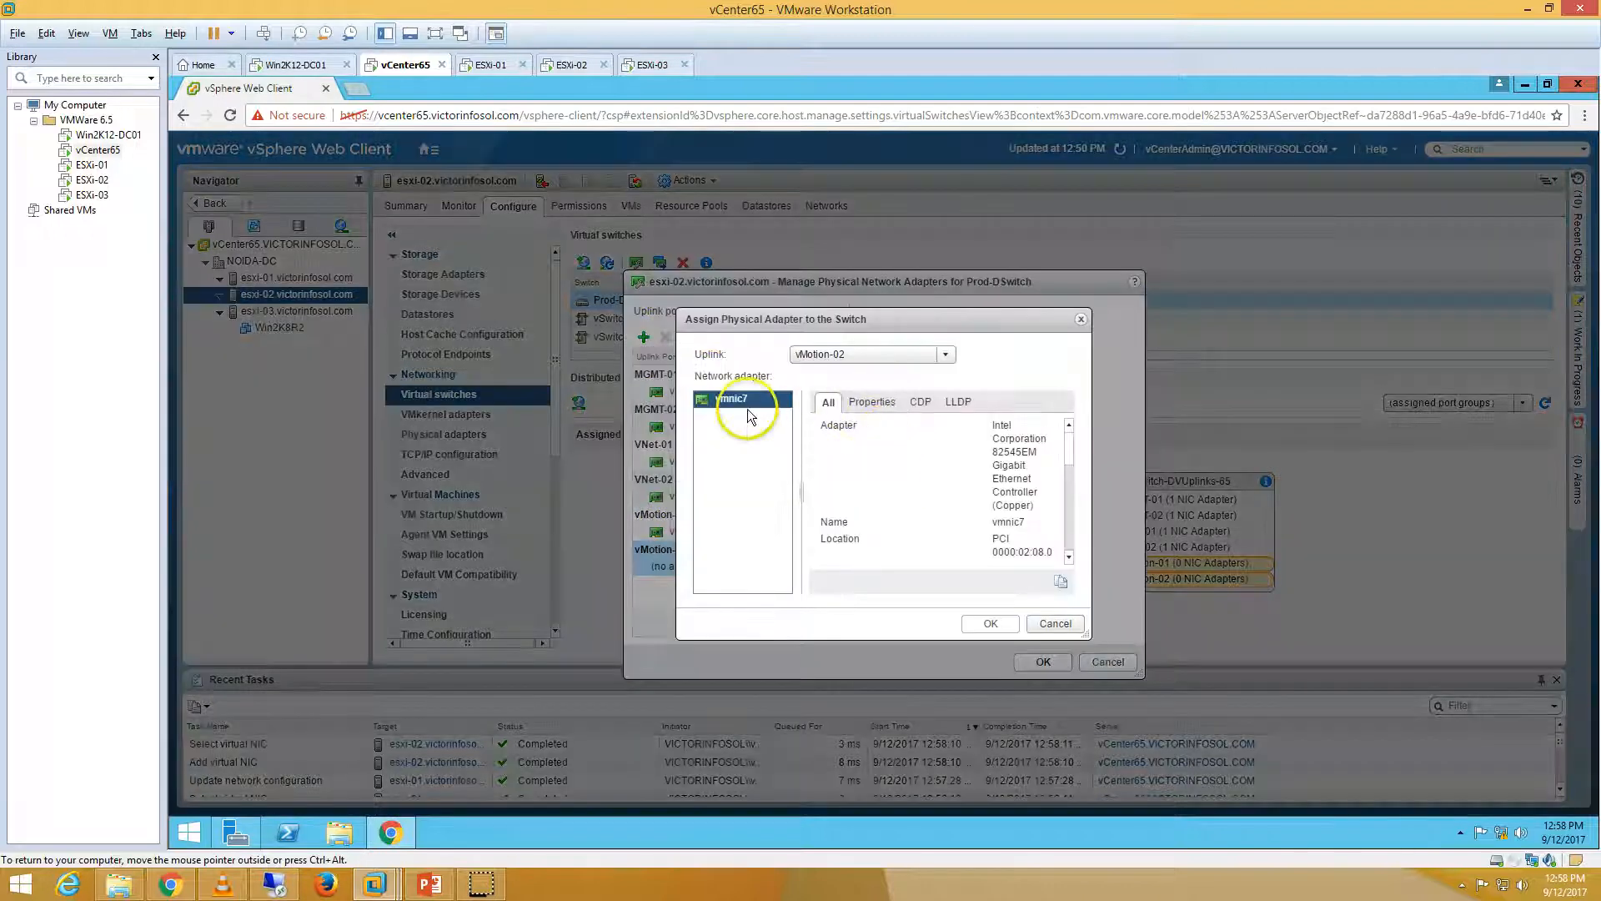
{"action": "left_click", "coordinate": [991, 624]}
{"action": "left_click", "coordinate": [1044, 662]}
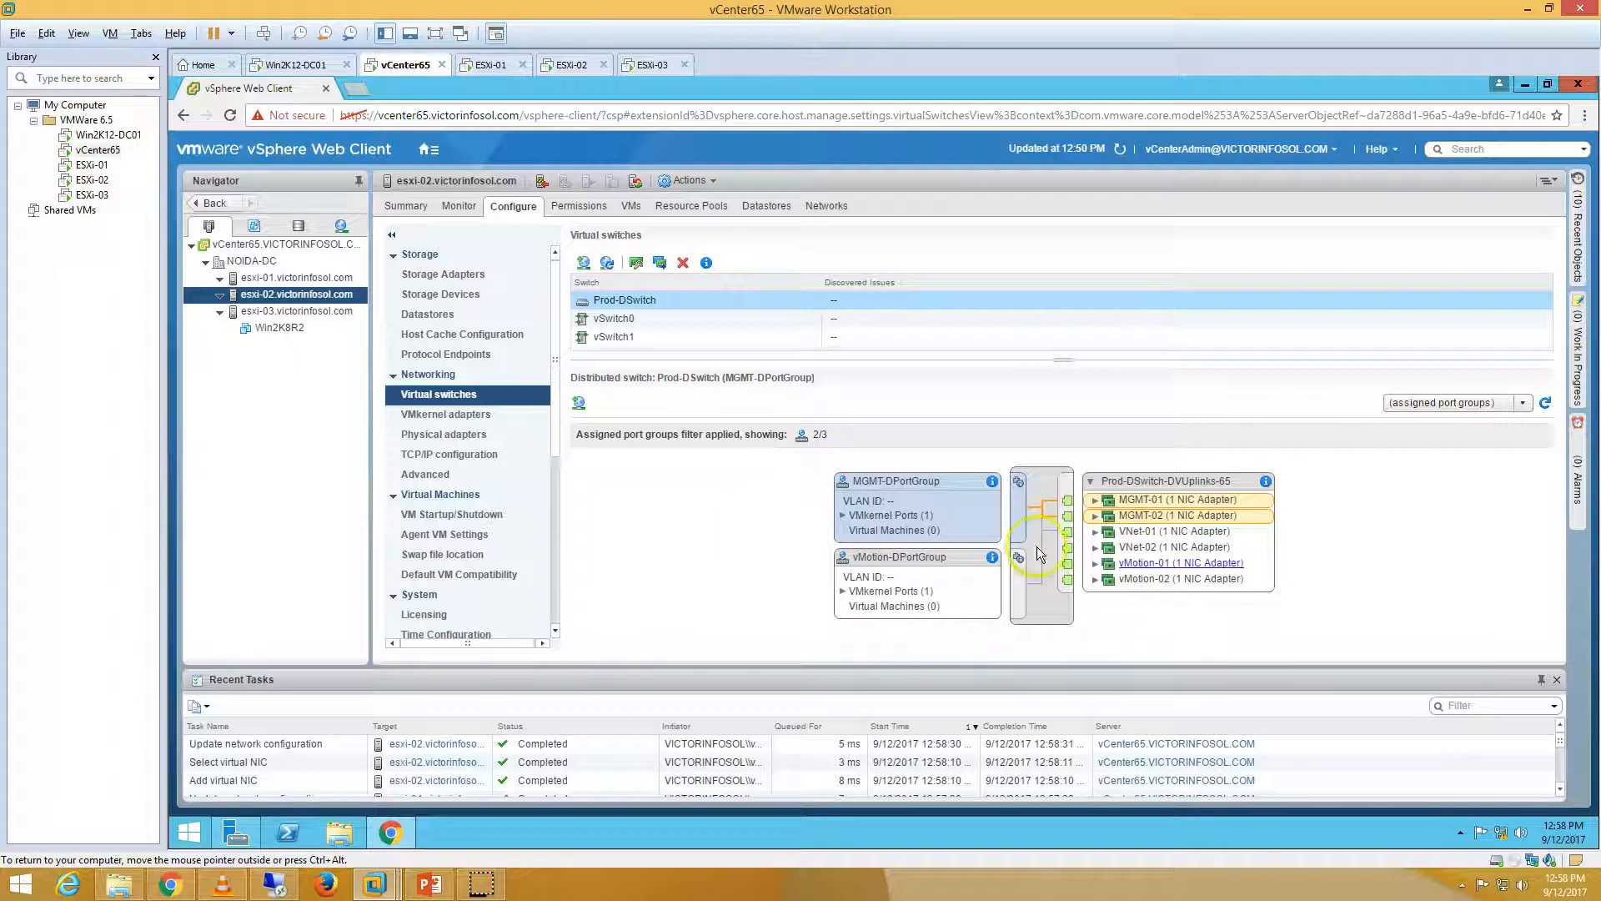
{"action": "left_click", "coordinate": [890, 574]}
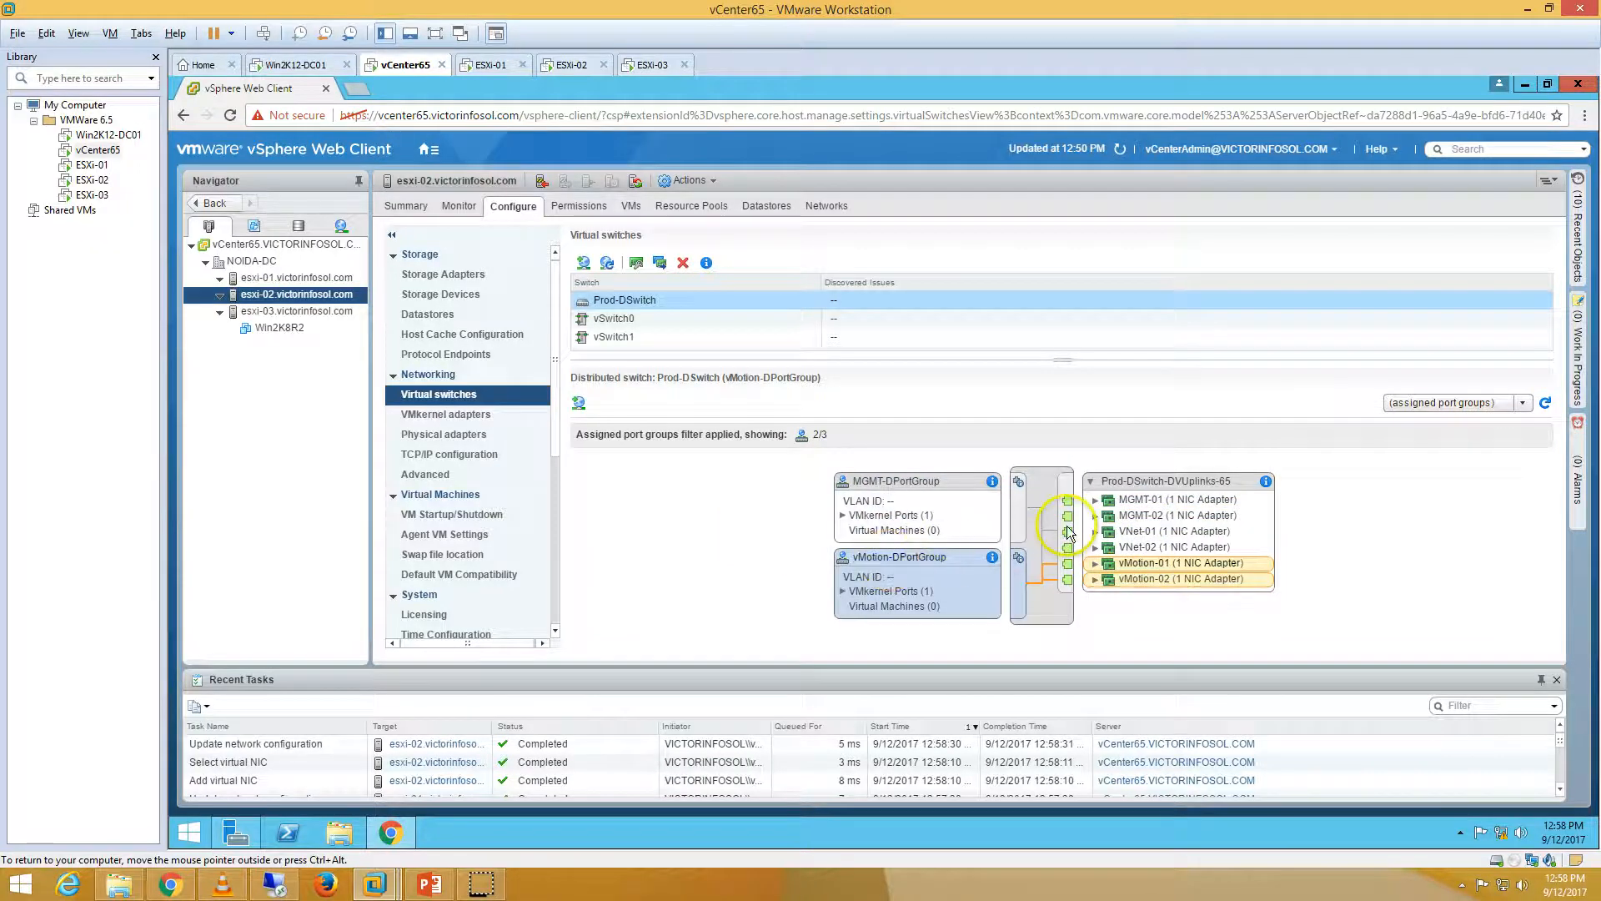
{"action": "left_click", "coordinate": [1146, 531]}
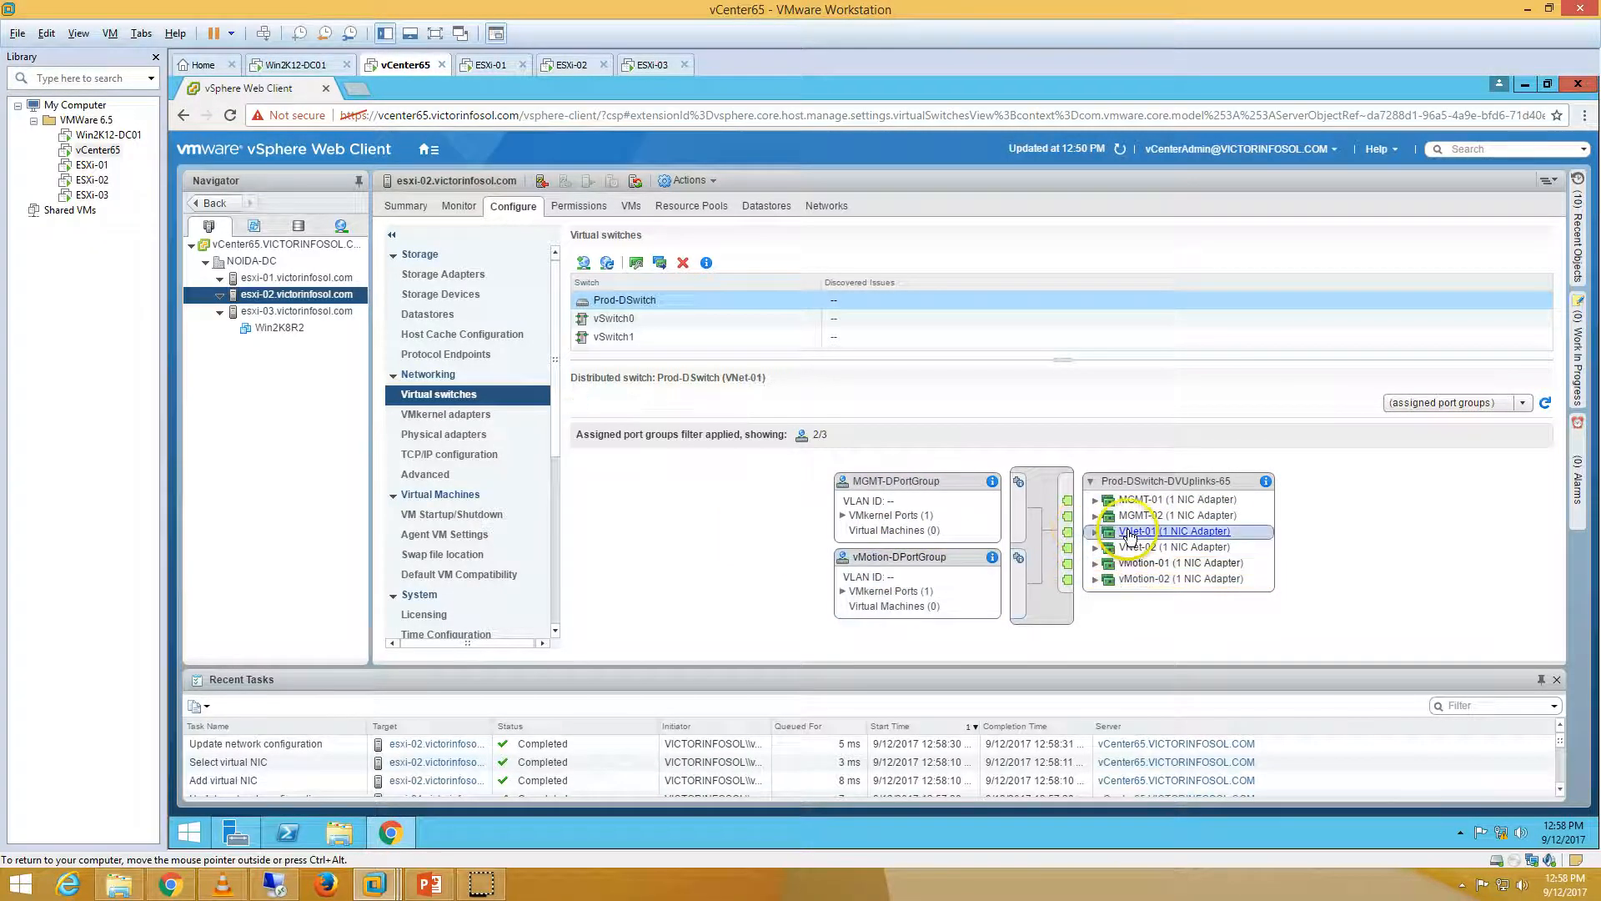
{"action": "left_click", "coordinate": [881, 568]}
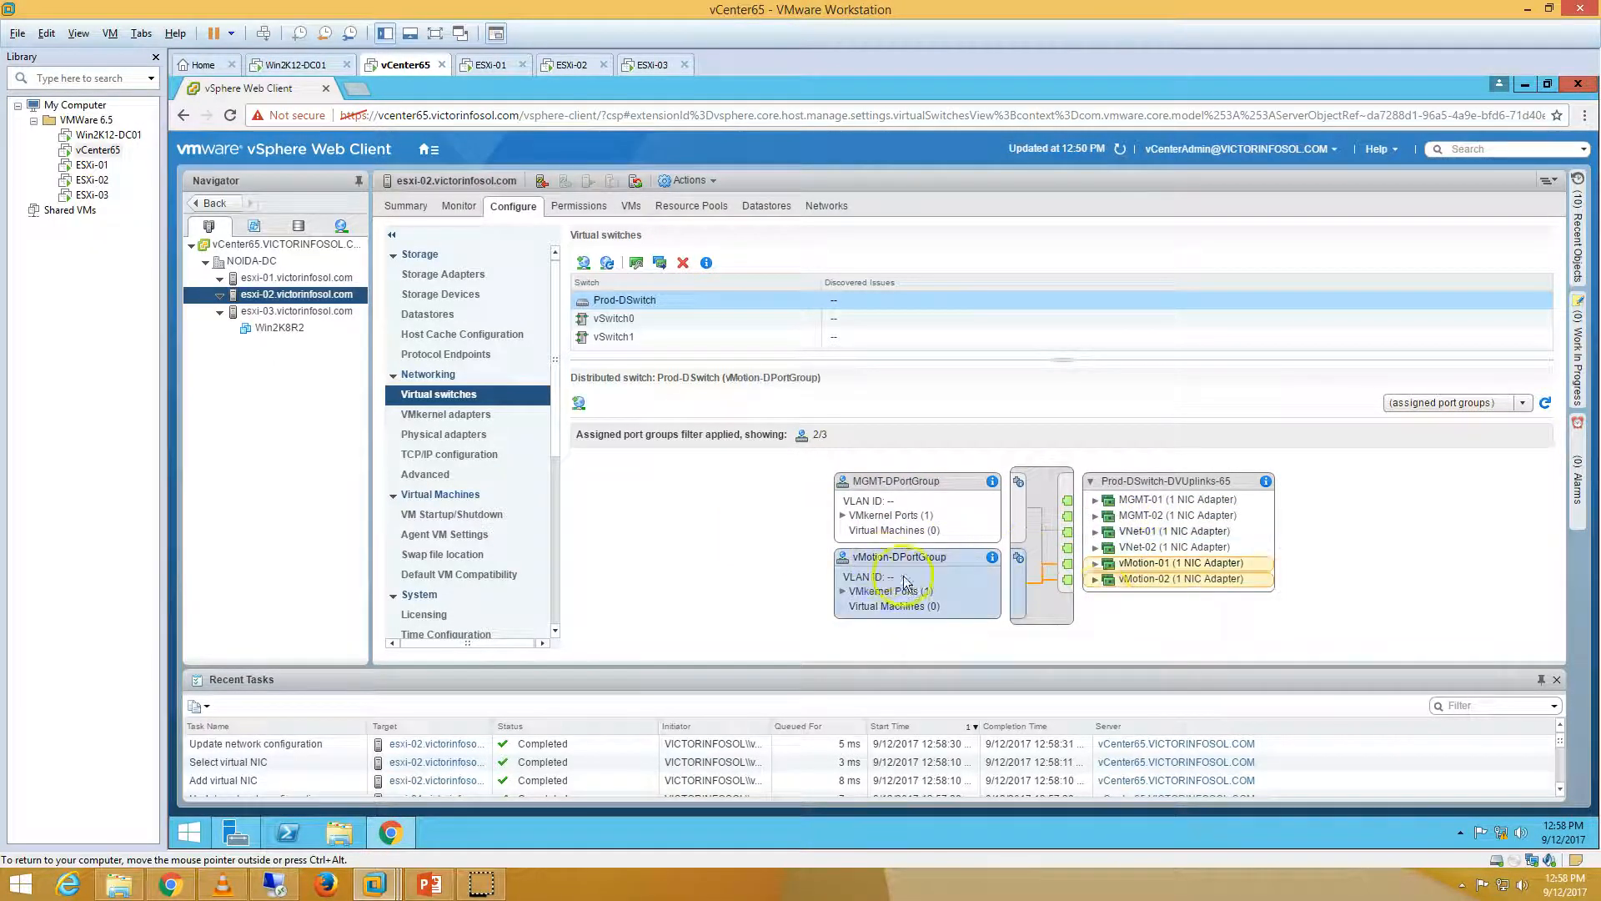
Start adding a VMkernel network adapter to esxi-03 on the existing network vMotion-DPortGroup with the vMotion service enabled
{"action": "left_click", "coordinate": [307, 313]}
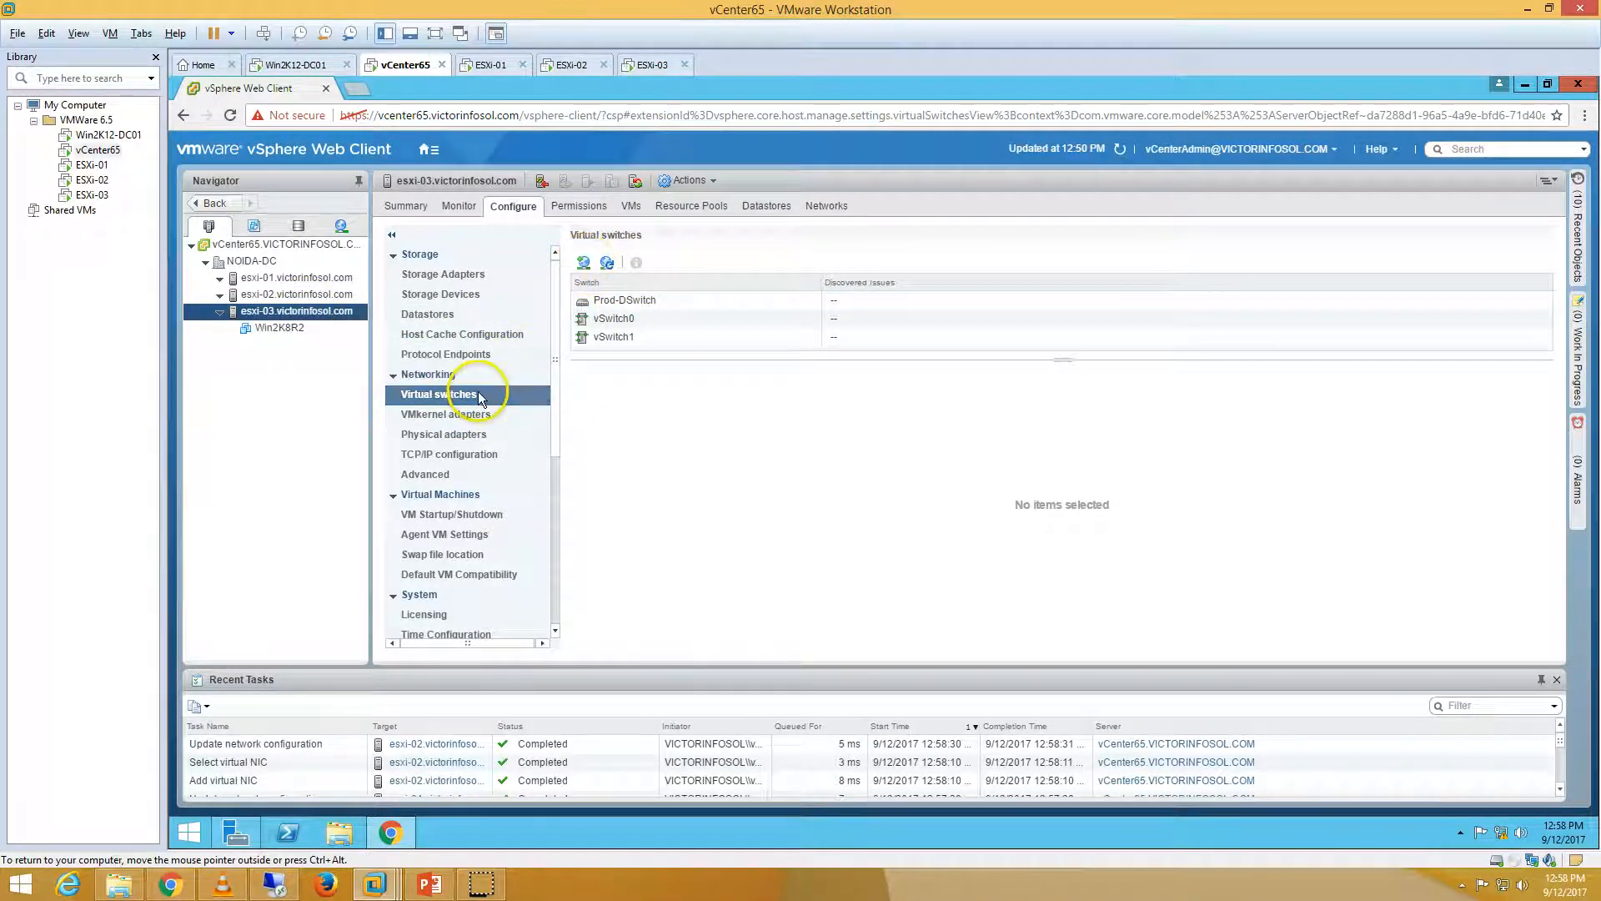
{"action": "left_click", "coordinate": [605, 300]}
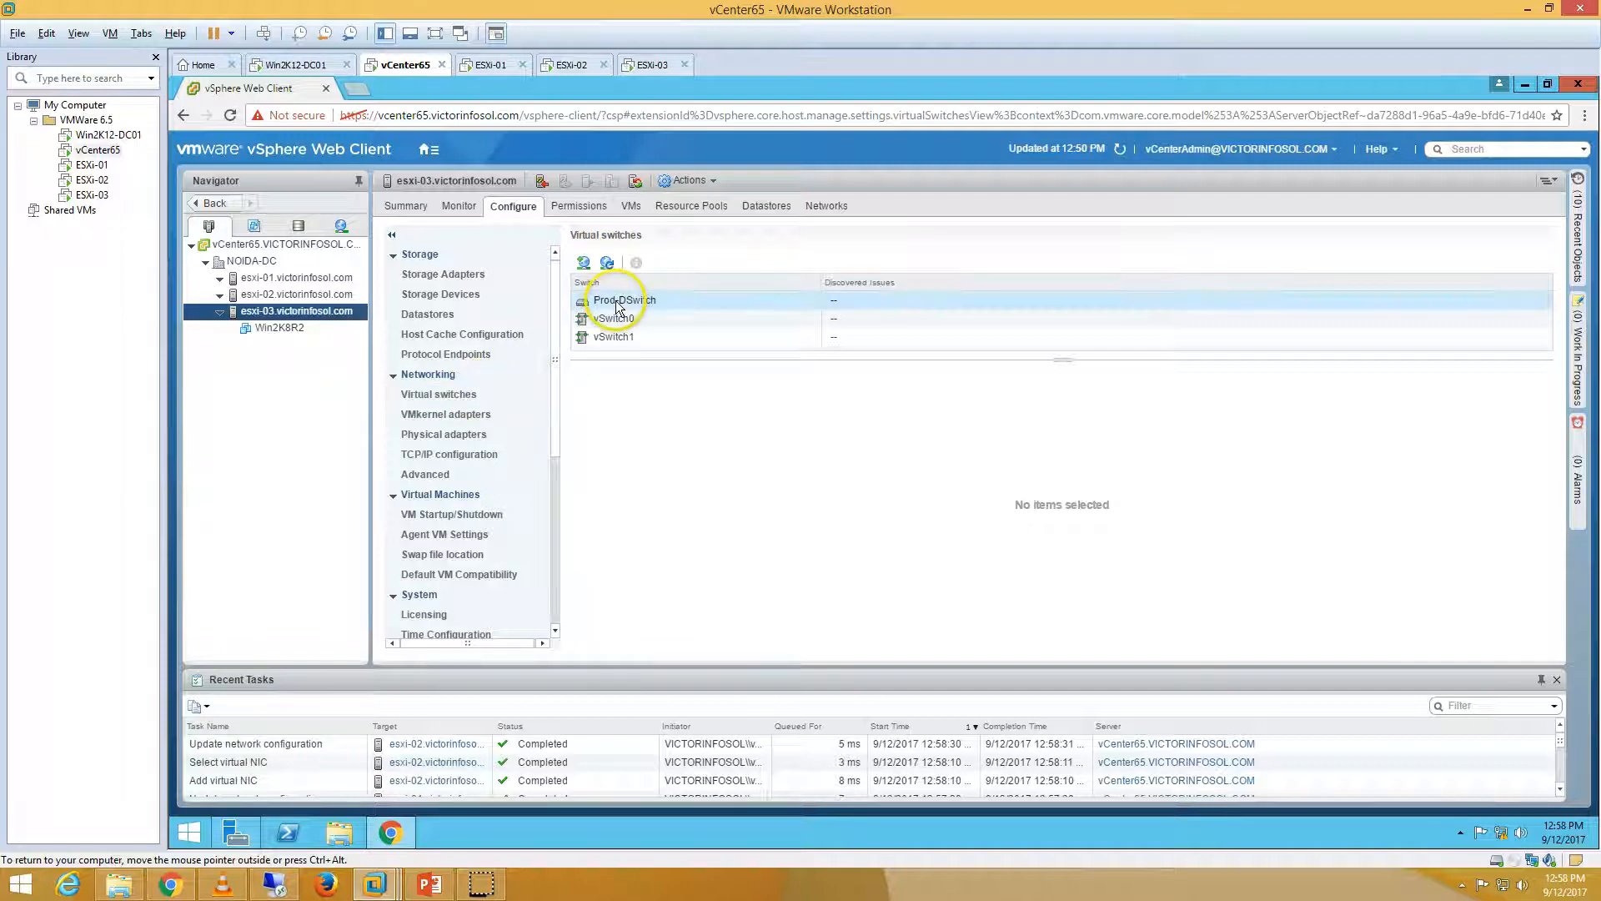
{"action": "left_click", "coordinate": [583, 265]}
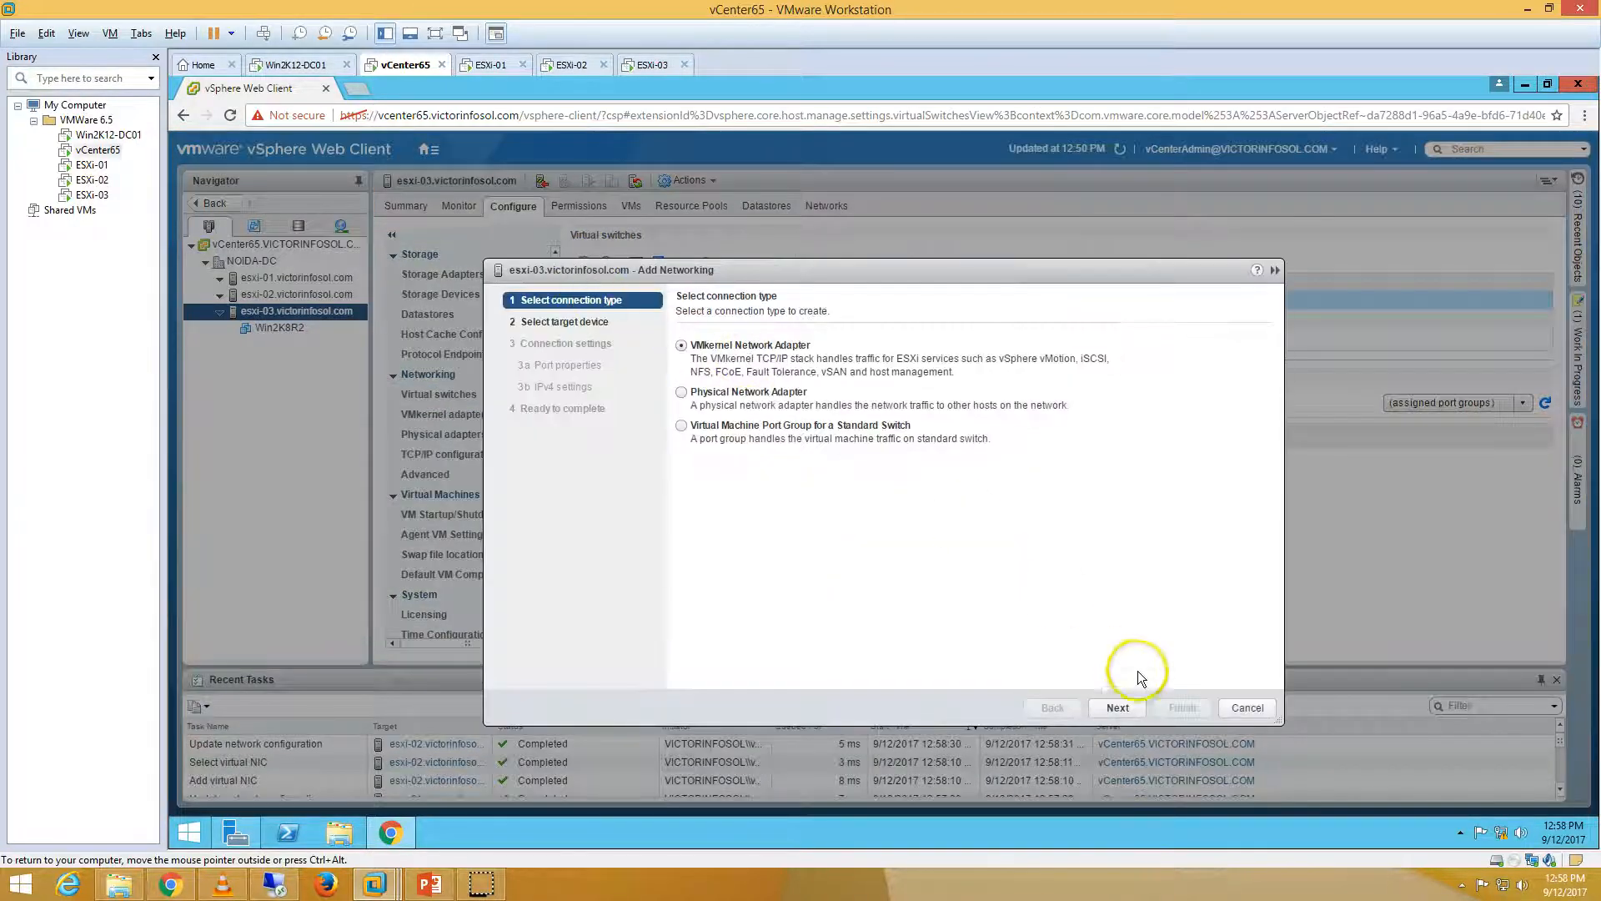
{"action": "left_click", "coordinate": [1103, 711]}
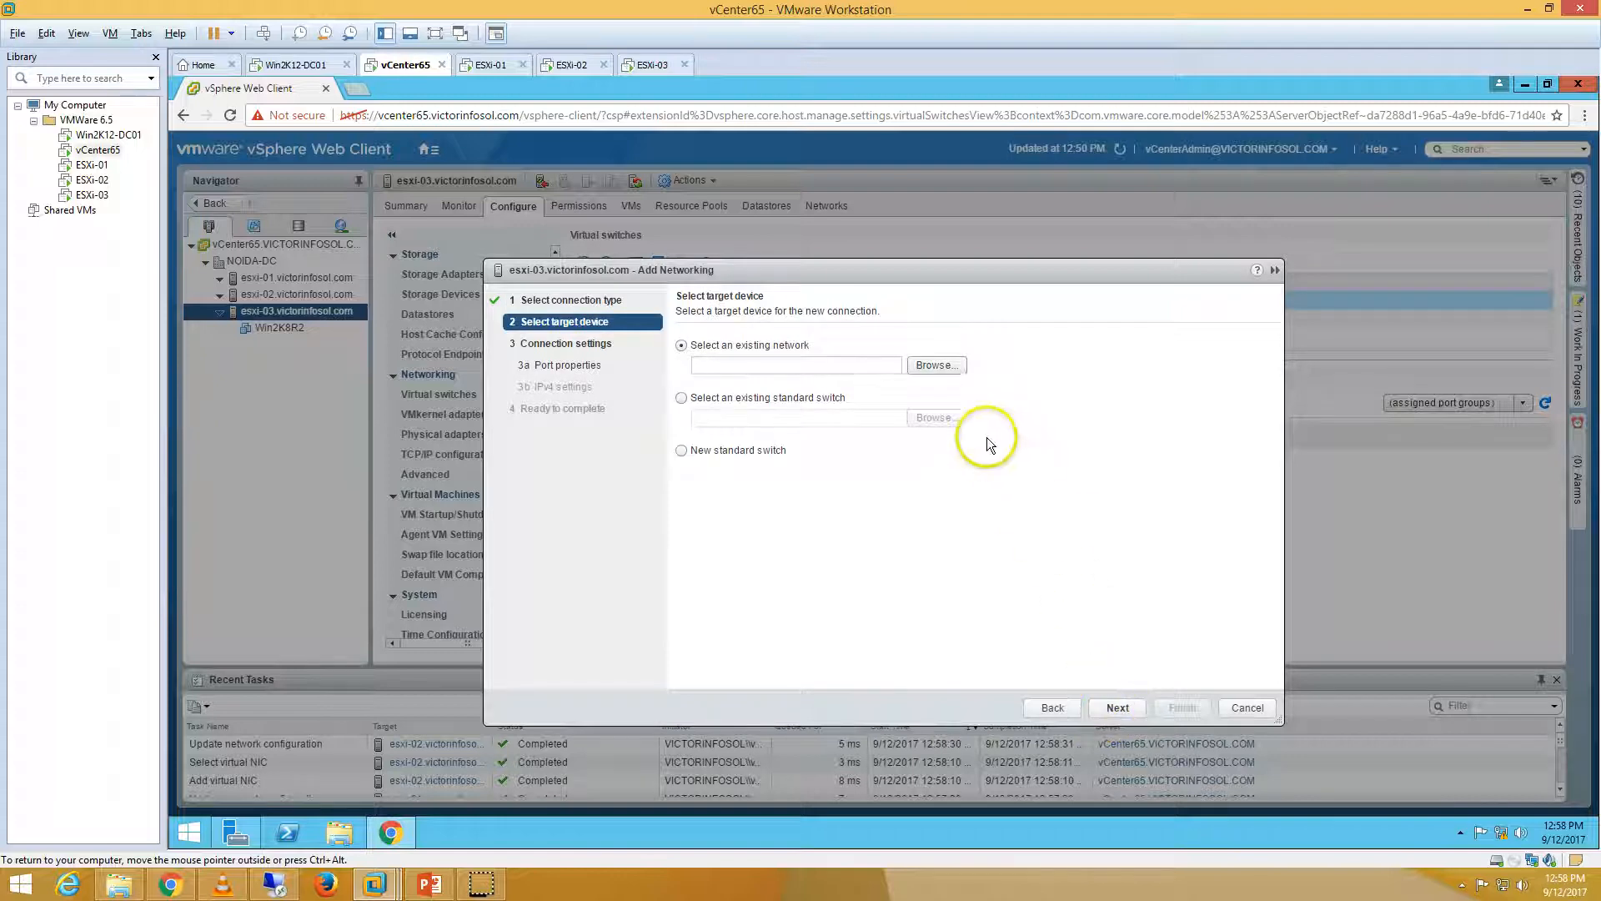
{"action": "left_click", "coordinate": [915, 367]}
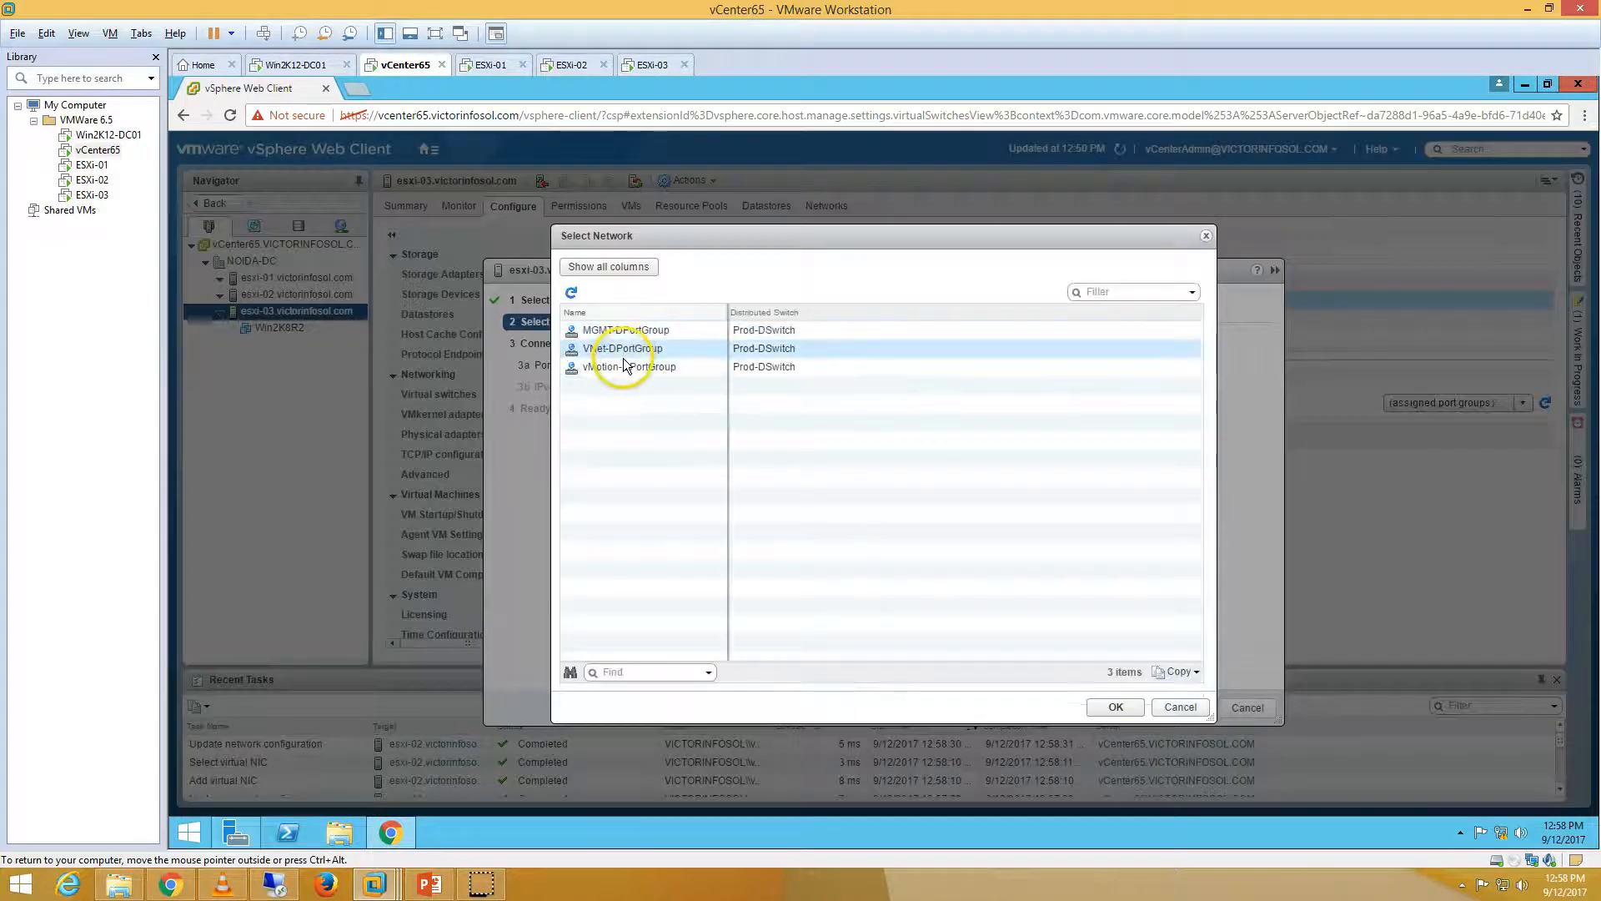
{"action": "left_click", "coordinate": [626, 370]}
{"action": "left_click", "coordinate": [1120, 707]}
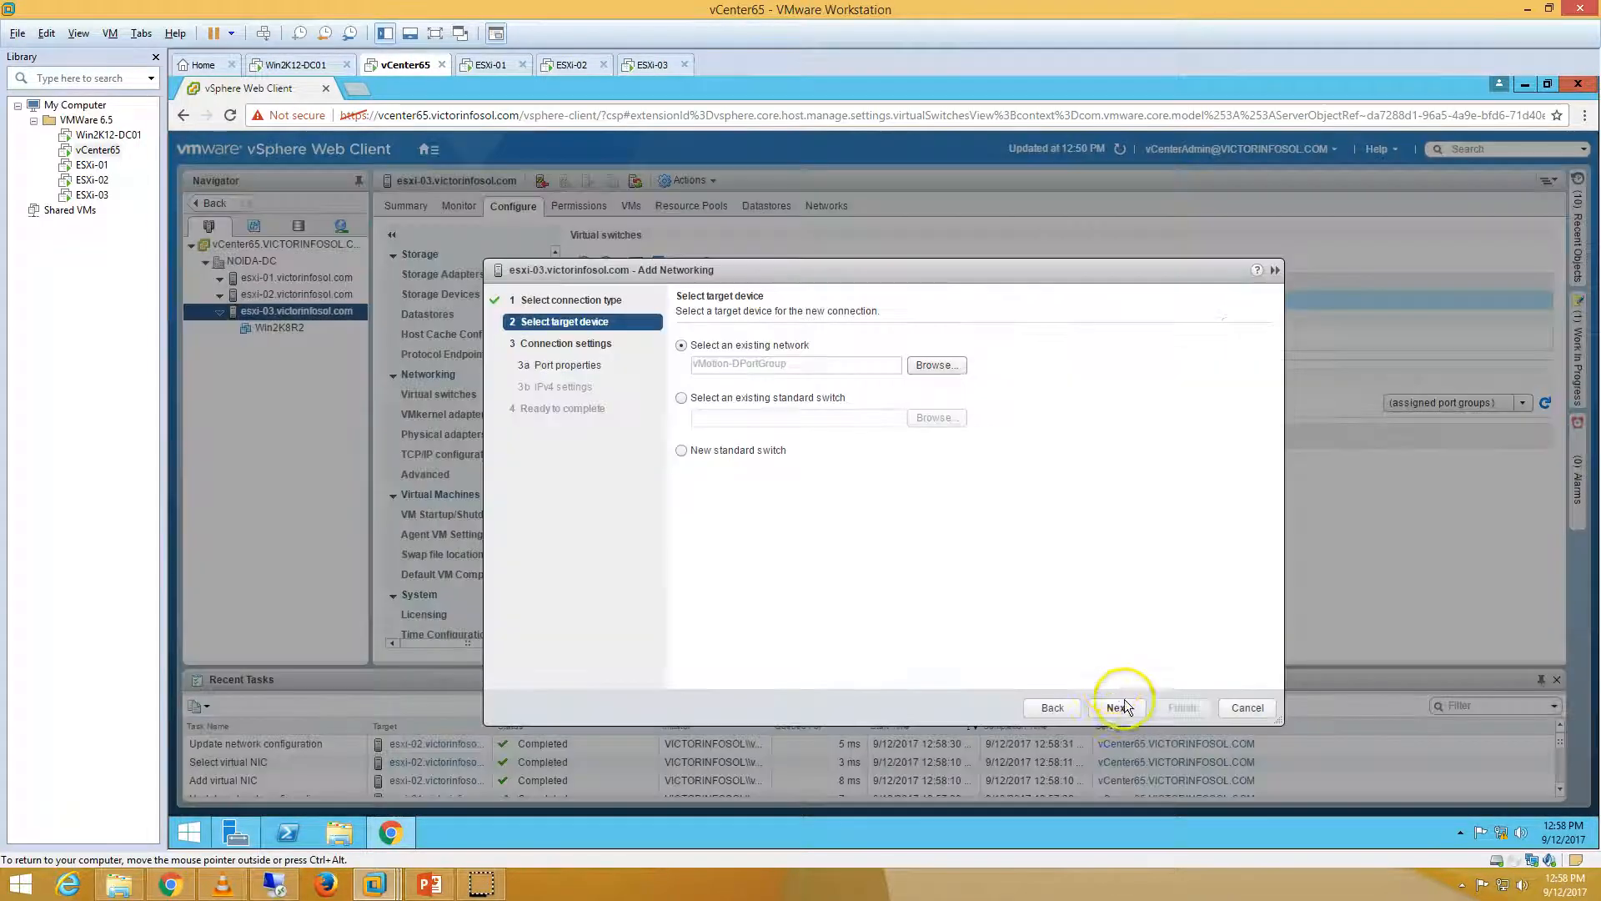
{"action": "left_click", "coordinate": [1120, 708]}
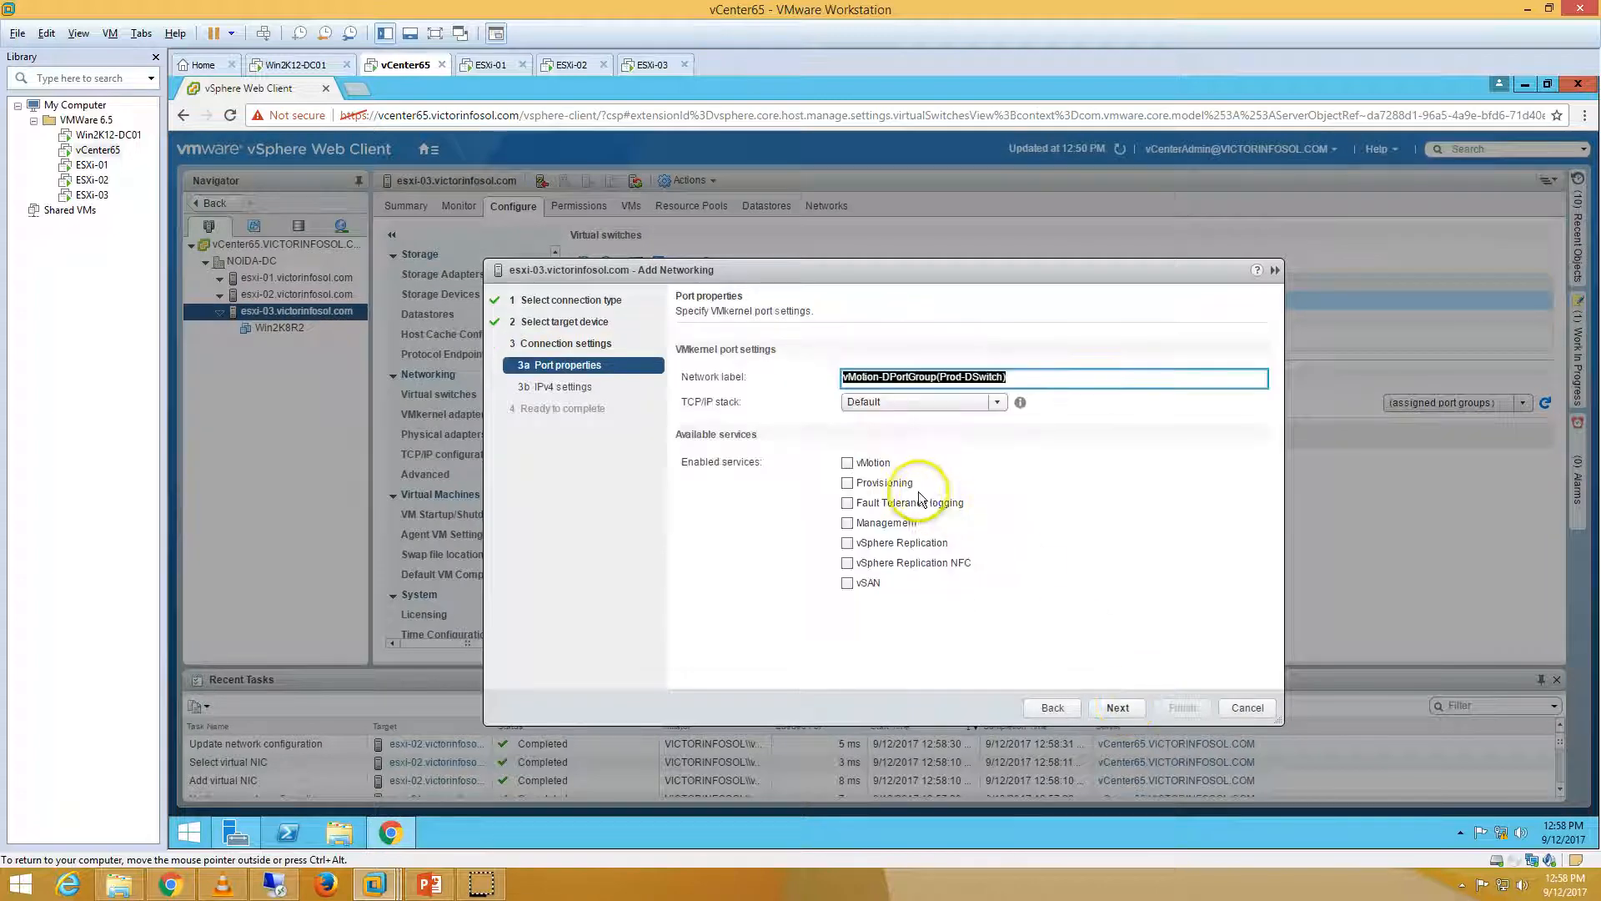
{"action": "left_click", "coordinate": [847, 462]}
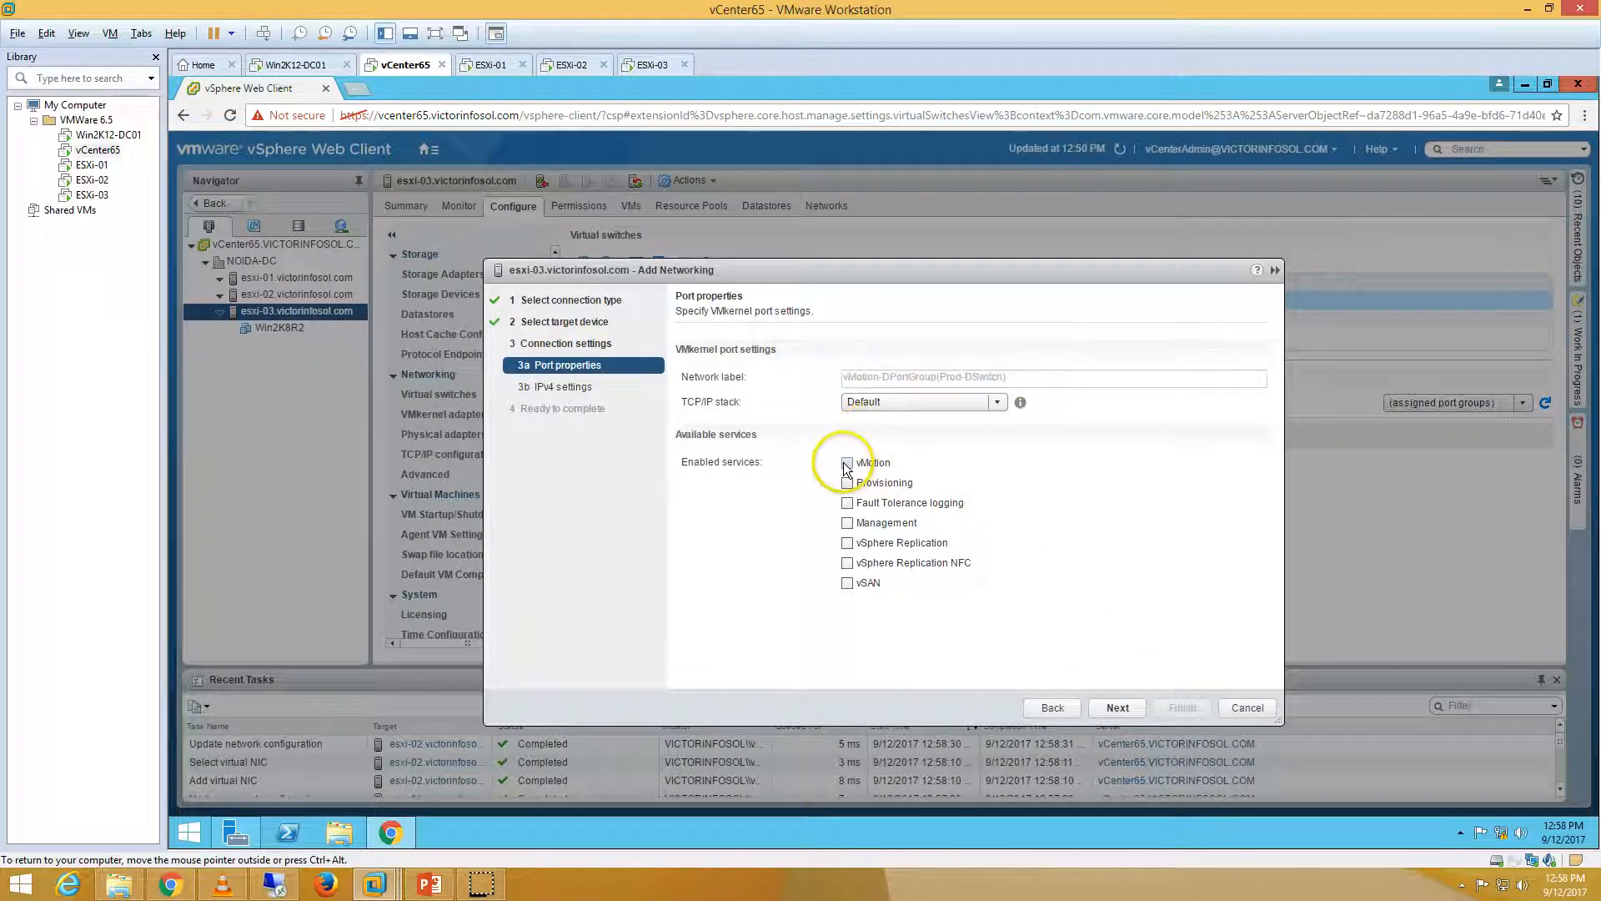
{"action": "left_click", "coordinate": [1118, 708]}
Create esxi-03's adapter with static IPv4 address 192.168.1.113 and subnet mask 255.255.255.0, and check vMotion-DPortGroup's uplinks in the diagram
{"action": "left_click", "coordinate": [766, 367]}
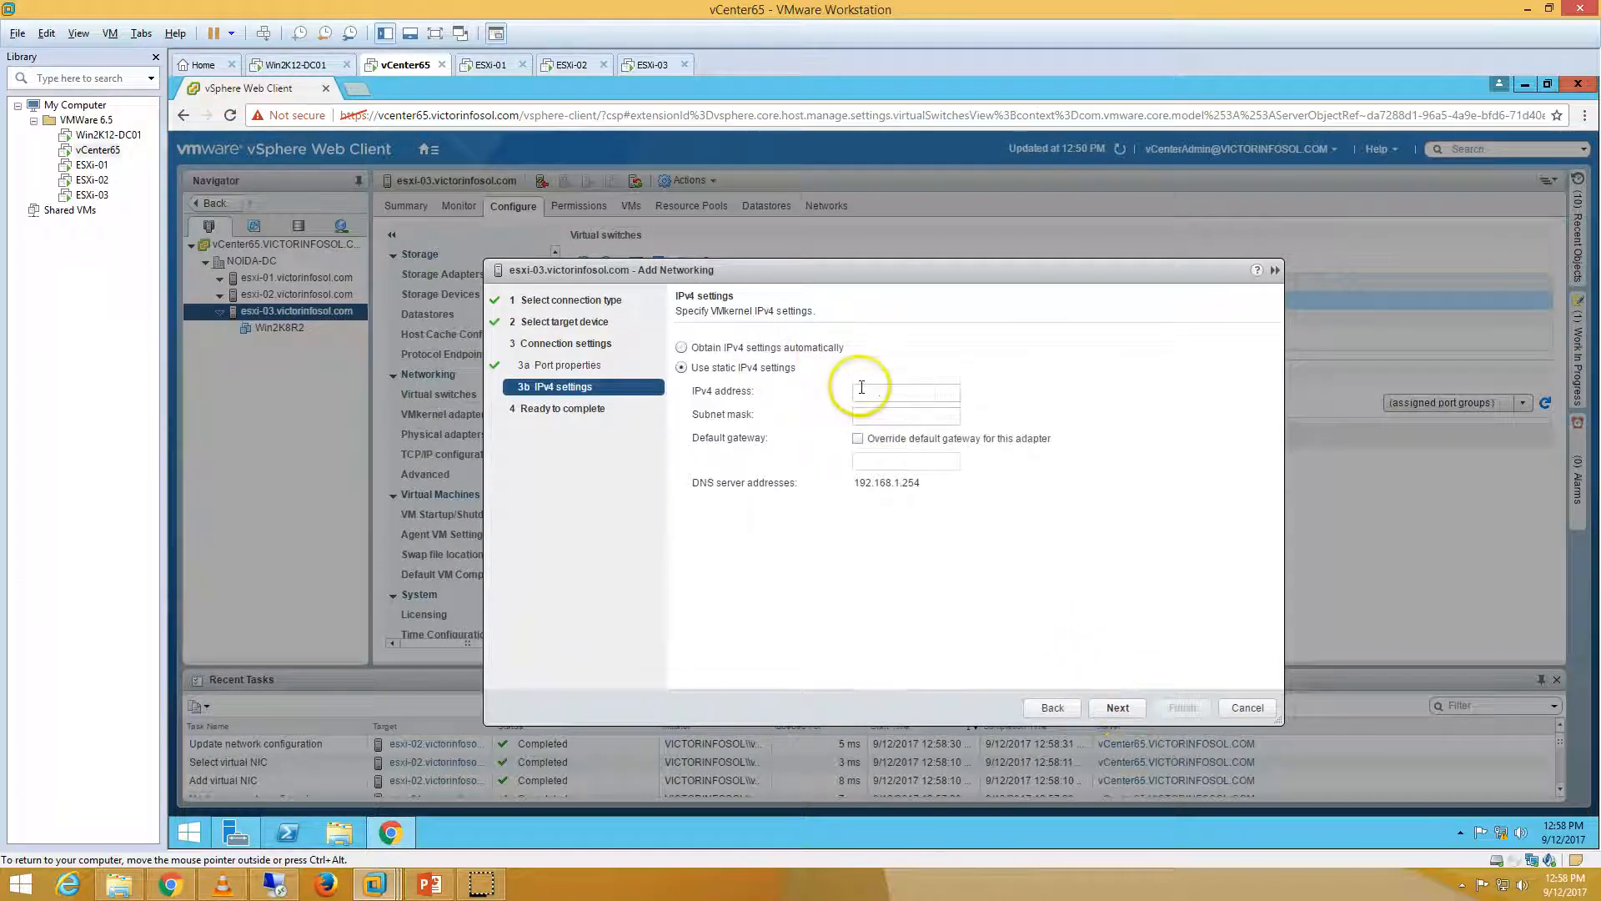
{"action": "left_click", "coordinate": [862, 392]}
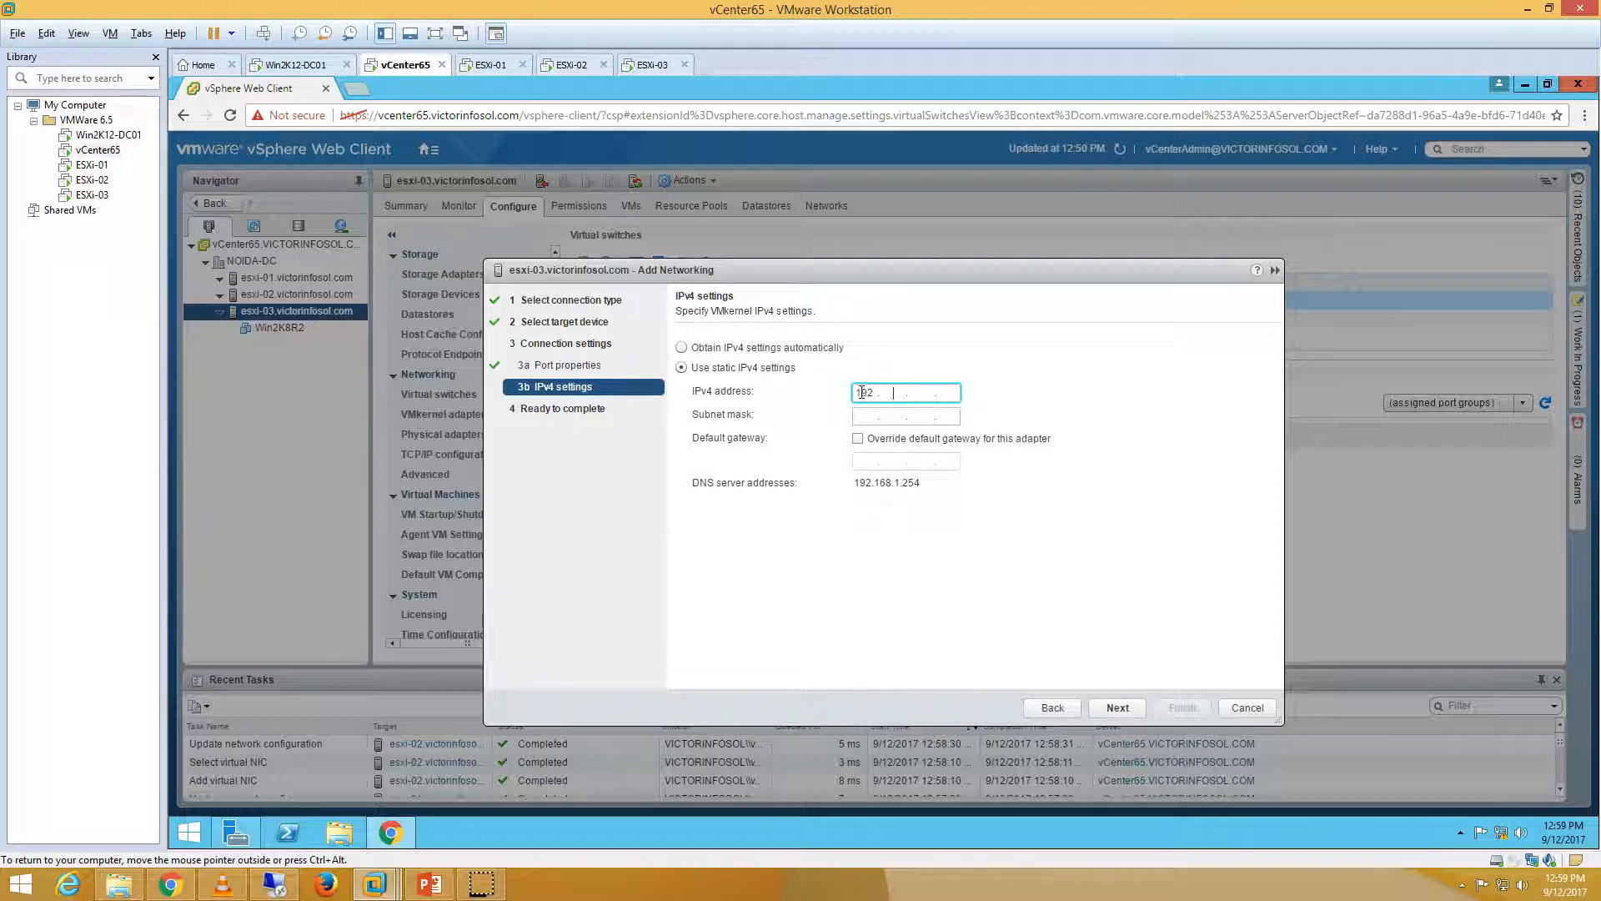
{"action": "type", "text": "192.168.1.113"}
{"action": "key", "text": "Tab"}
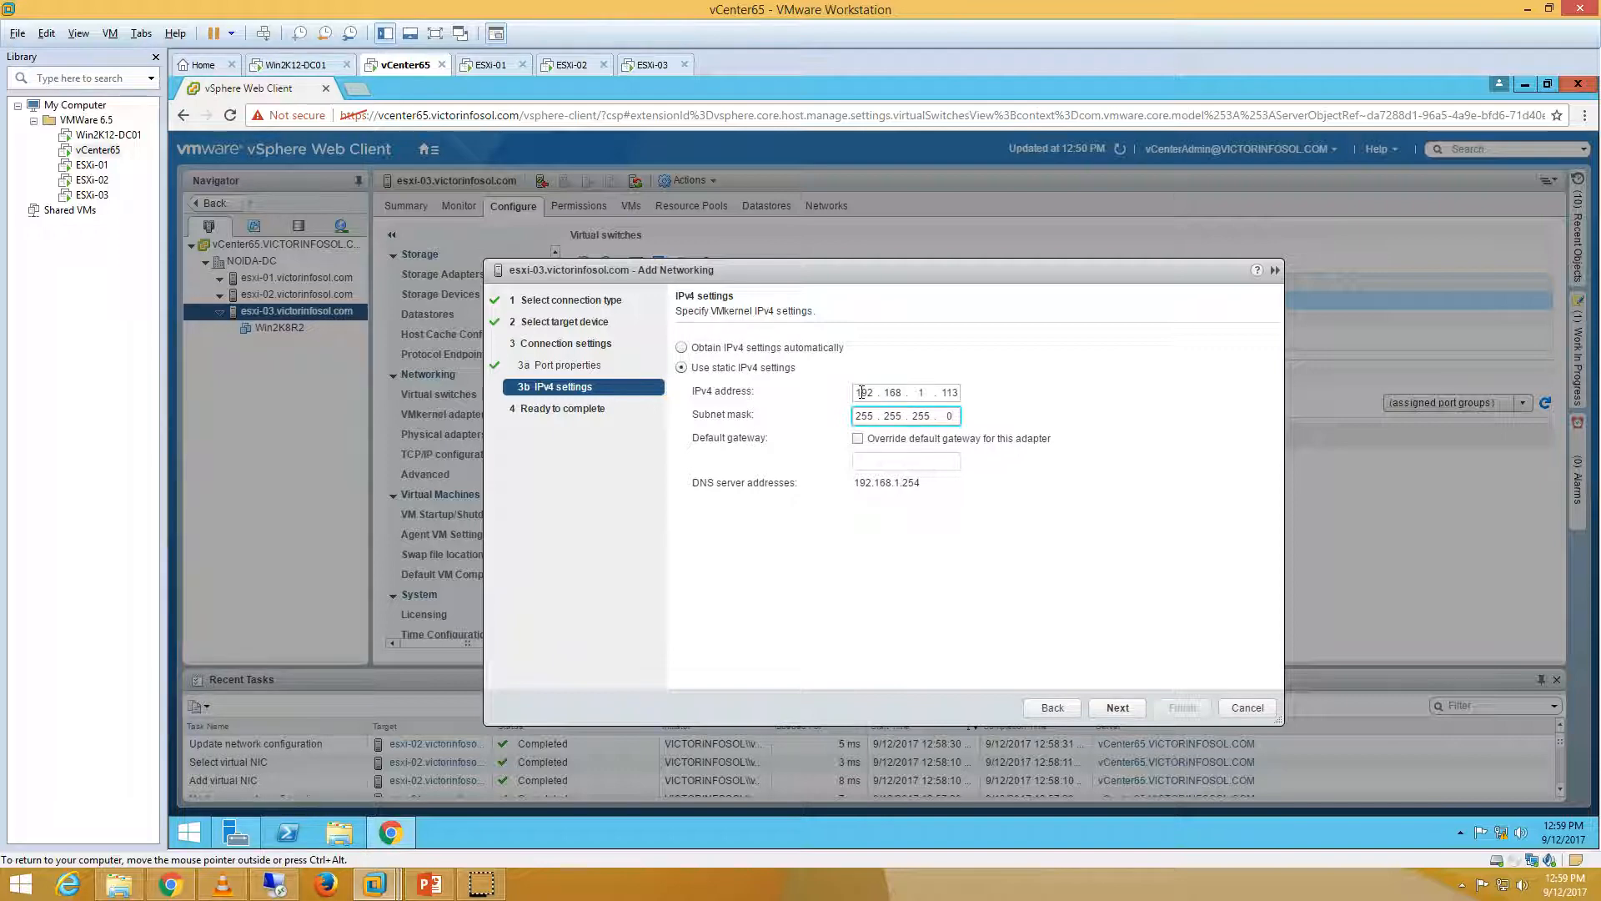
{"action": "left_click", "coordinate": [1126, 712]}
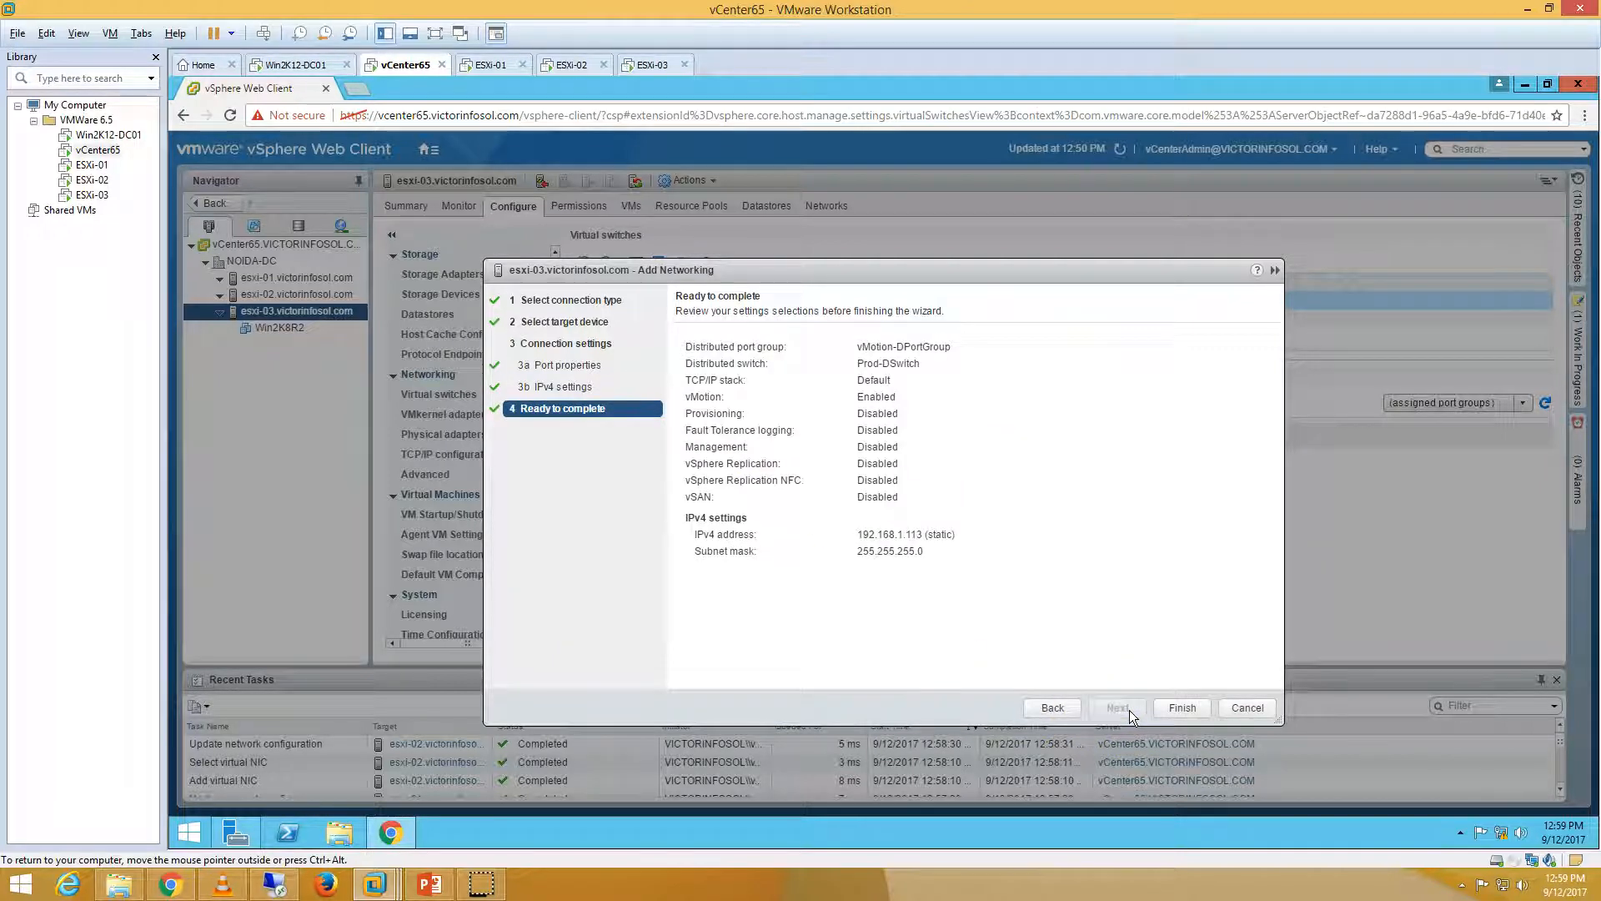
{"action": "left_click", "coordinate": [1182, 707]}
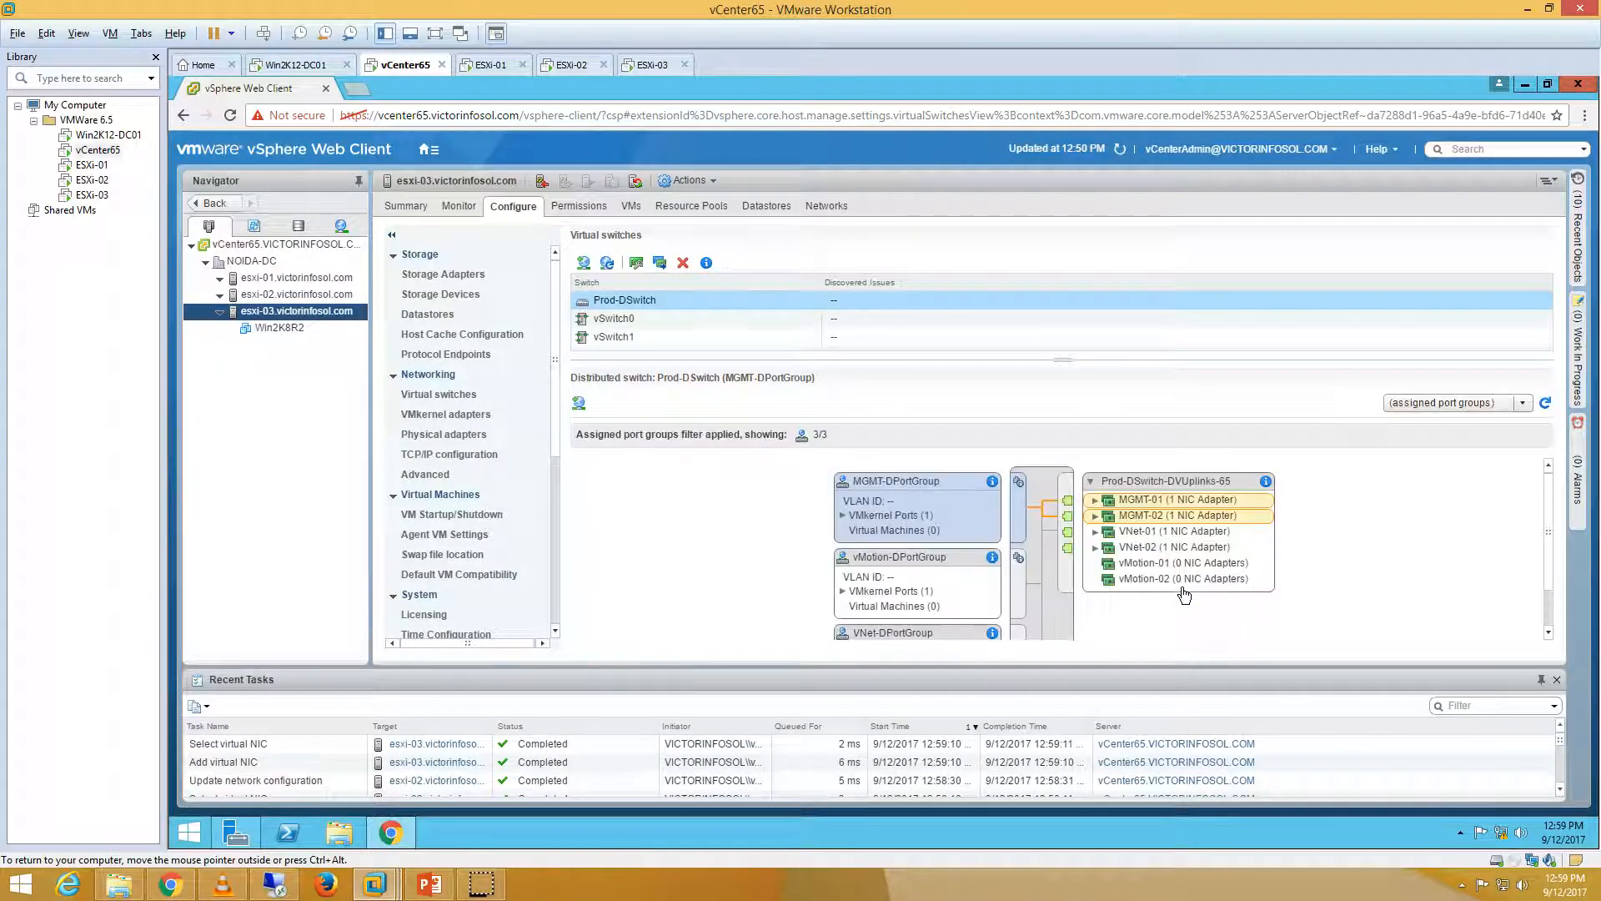
{"action": "scroll", "coordinate": [914, 554], "scroll_direction": "down", "scroll_amount": 1}
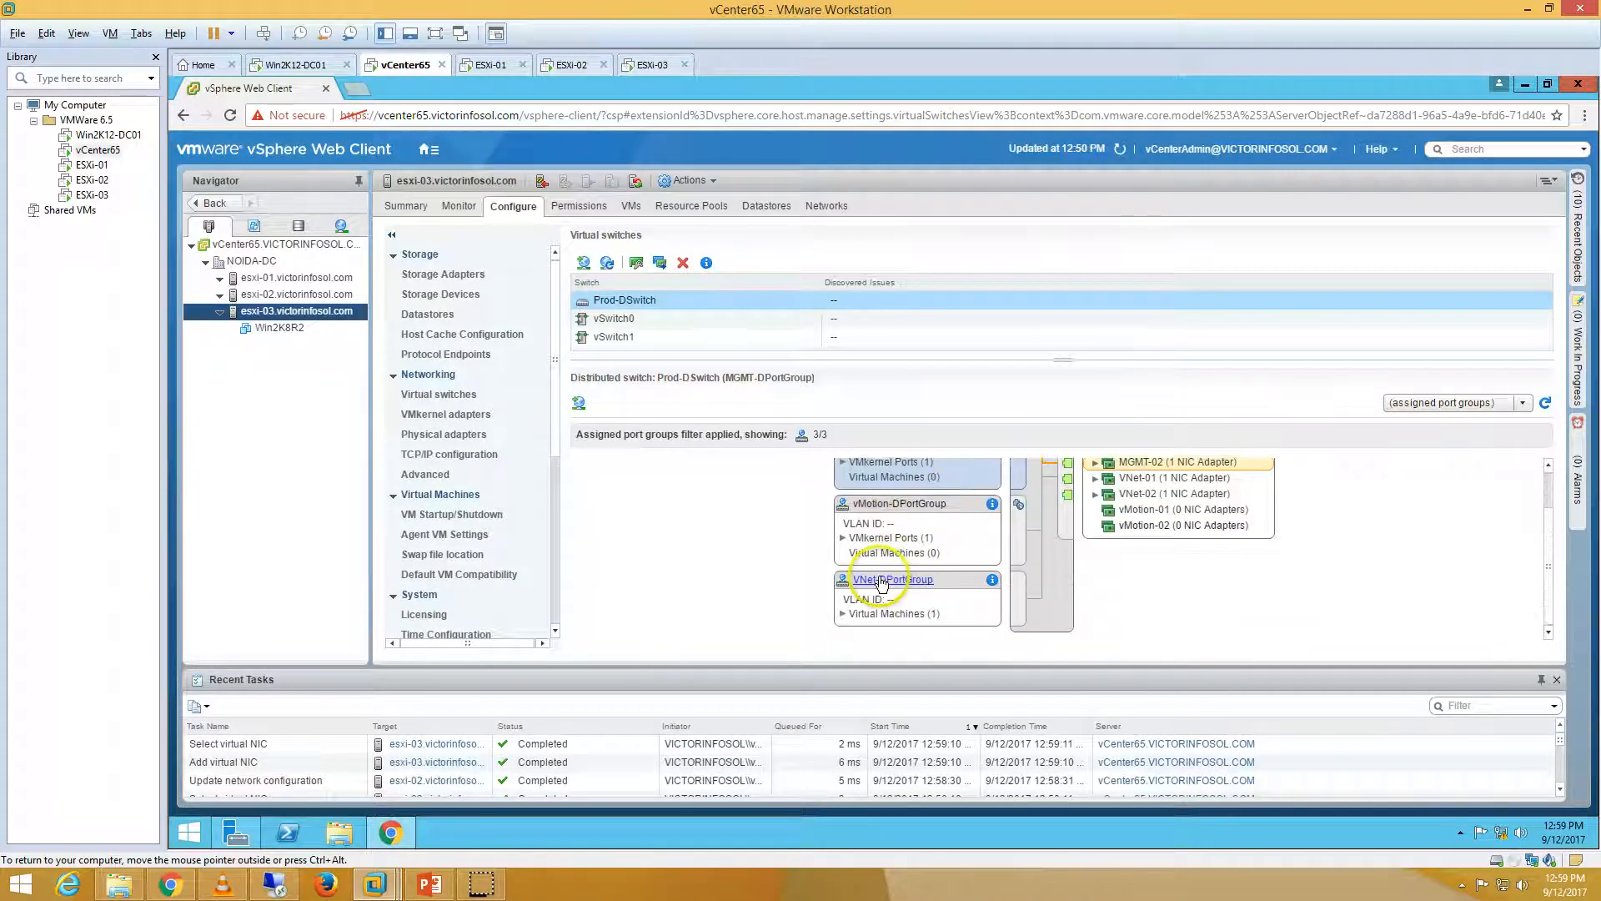
{"action": "left_click", "coordinate": [889, 505]}
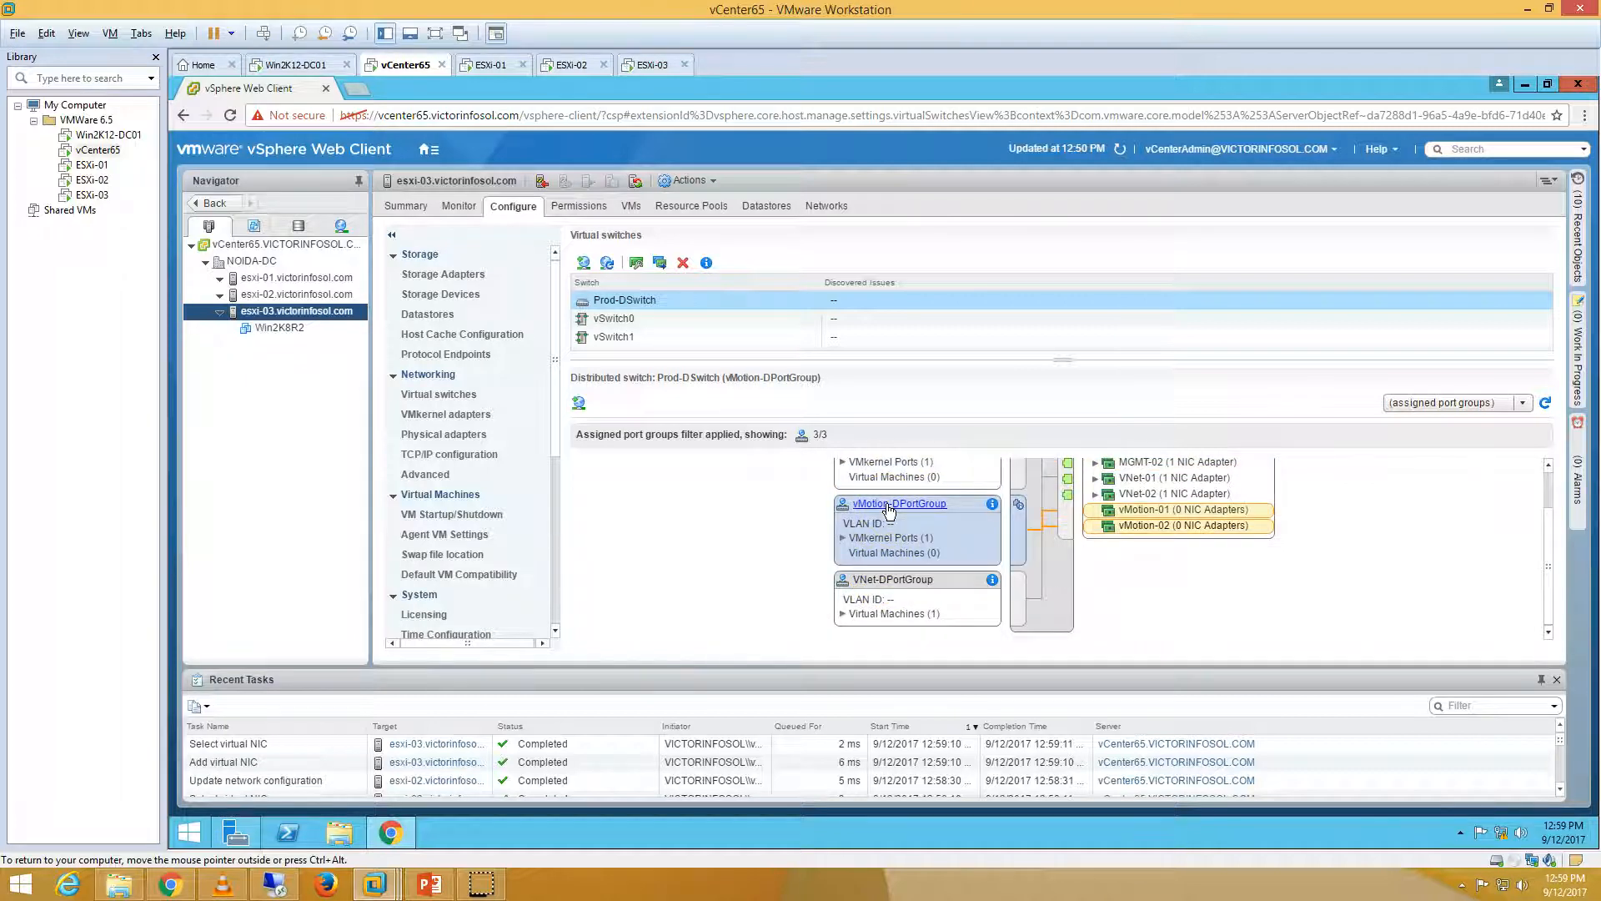
Assign esxi-03's physical adapters vmnic6 to the vMotion-01 uplink and vmnic7 to vMotion-02 on Prod-DSwitch, and apply the changes
{"action": "left_click", "coordinate": [636, 264]}
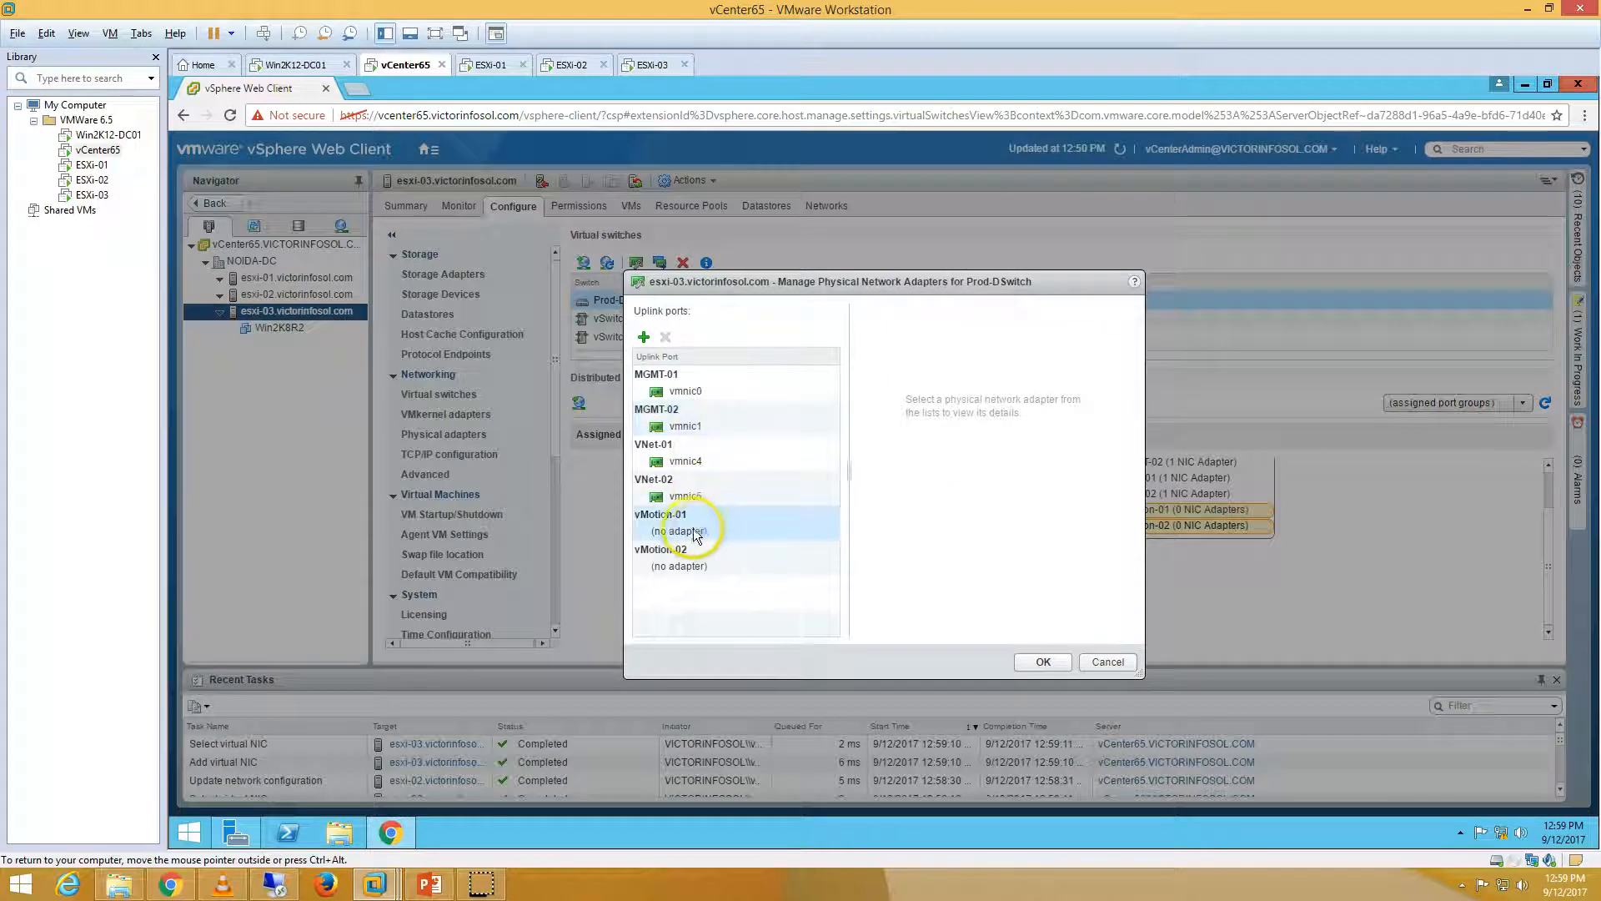
{"action": "left_click", "coordinate": [699, 529]}
{"action": "left_click", "coordinate": [643, 337]}
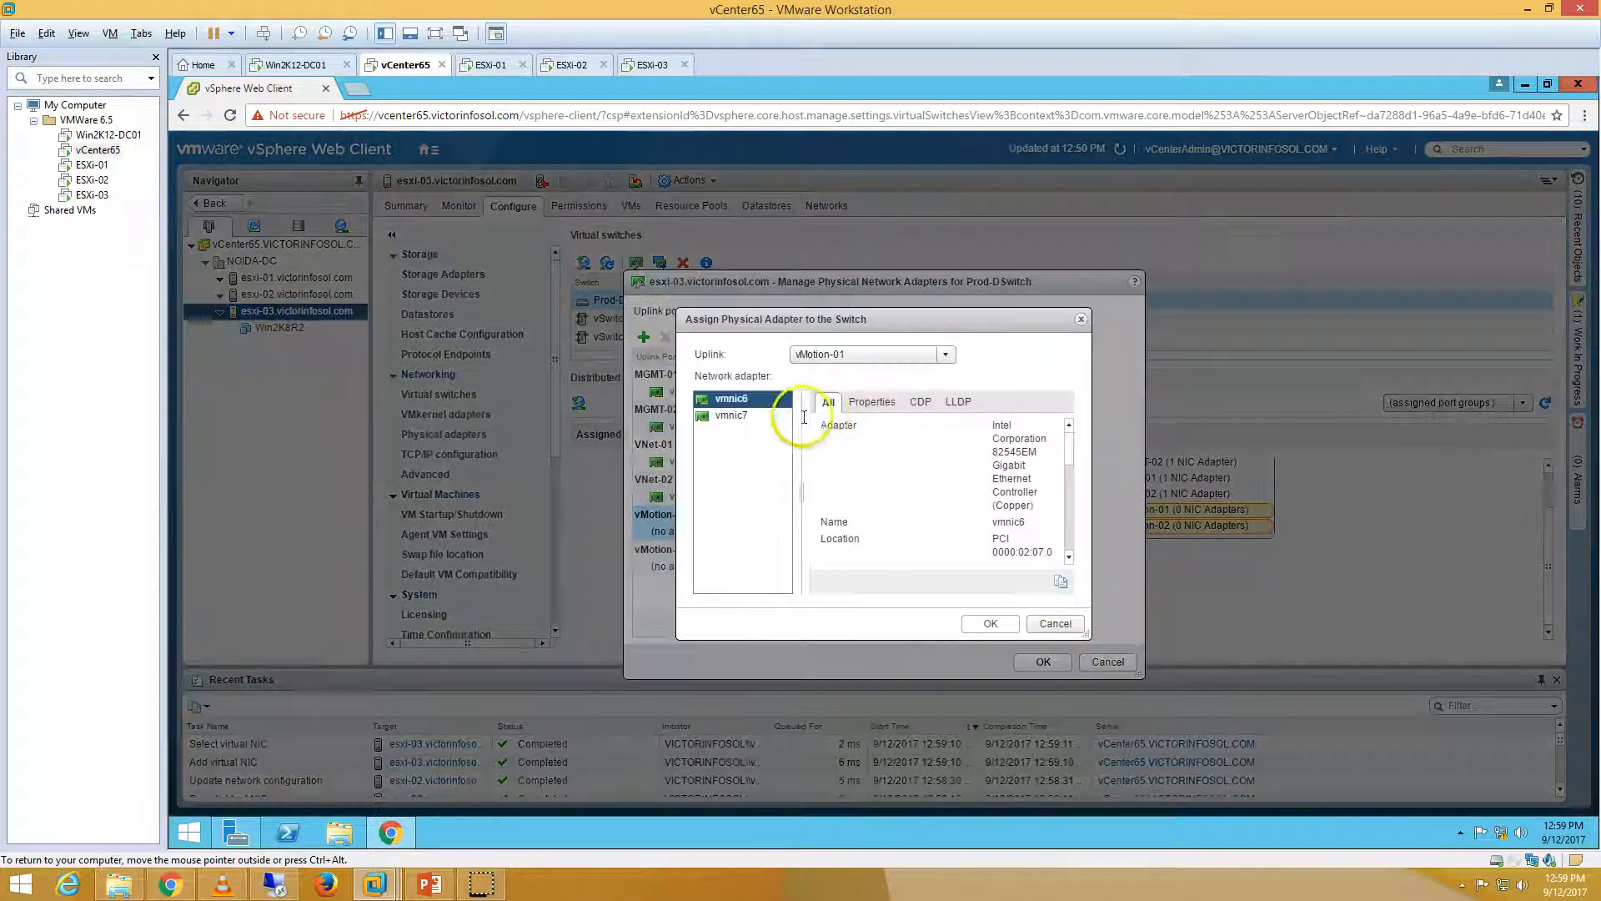
{"action": "key", "text": "Return"}
{"action": "left_click", "coordinate": [700, 559]}
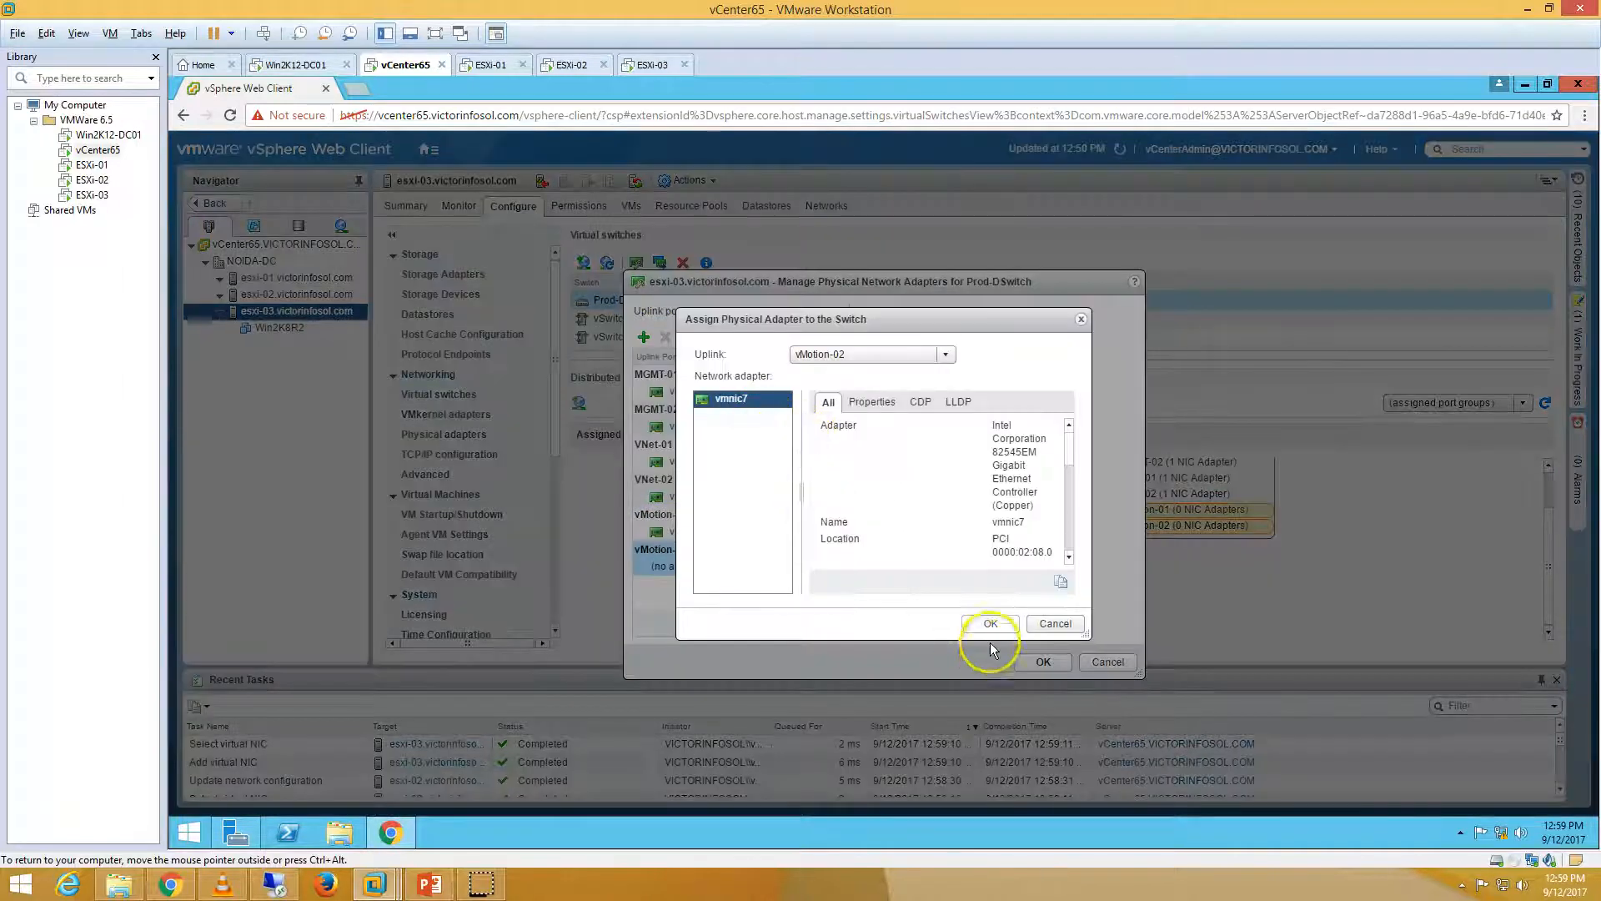
{"action": "left_click", "coordinate": [992, 624]}
{"action": "left_click", "coordinate": [1044, 661]}
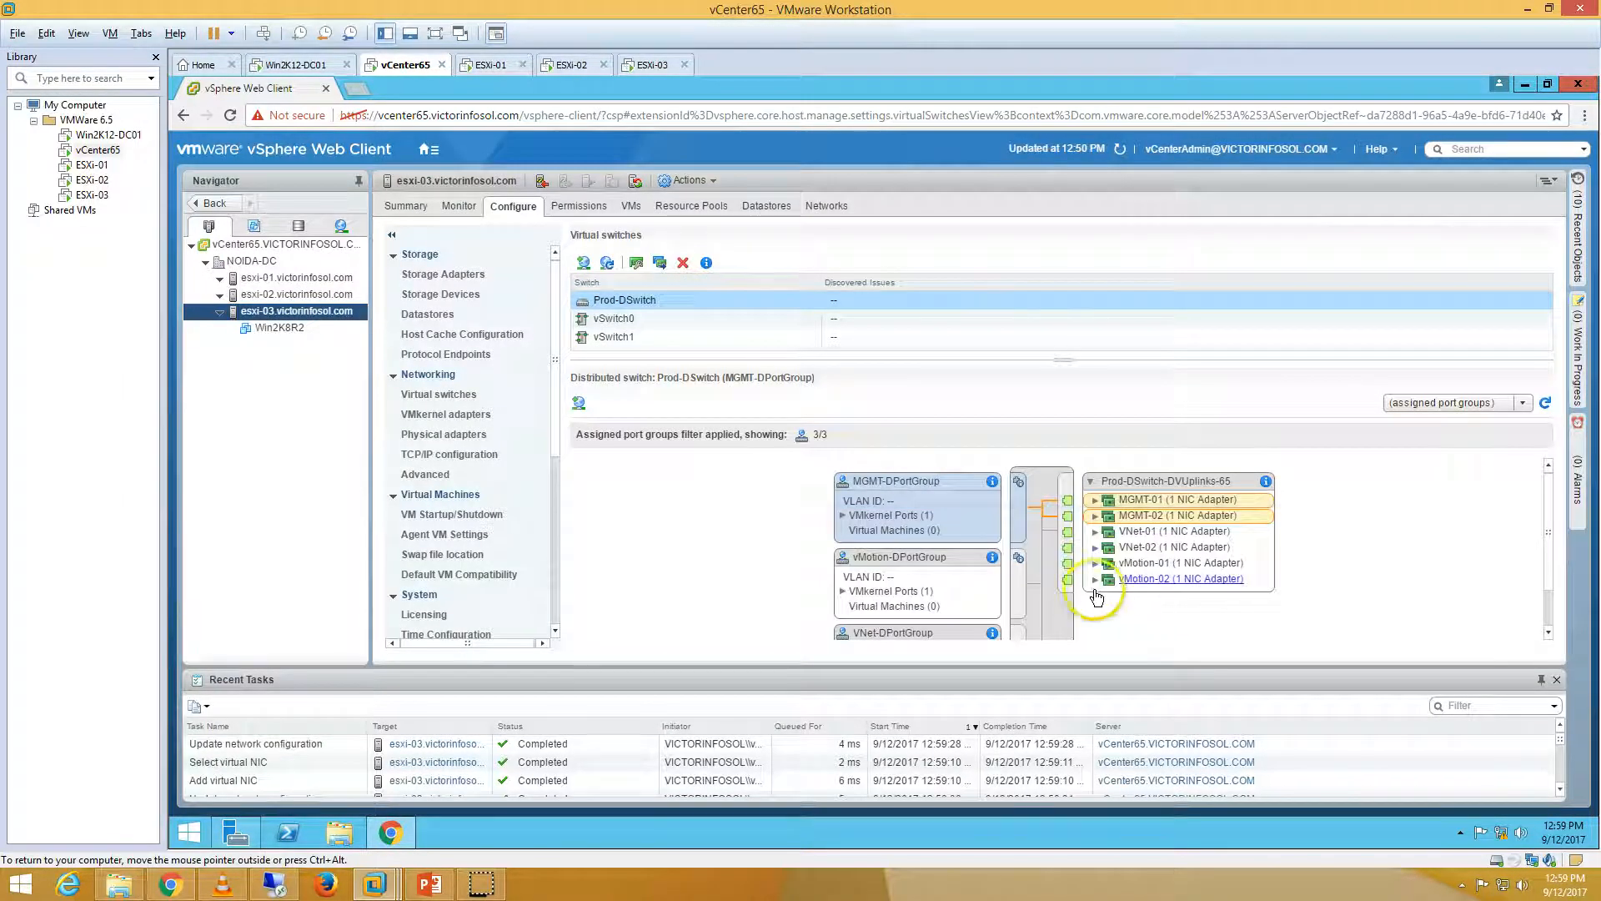
Inspect which uplinks VNet-DPortGroup and vMotion-DPortGroup use on esxi-03 in the Prod-DSwitch diagram
{"action": "scroll", "coordinate": [1147, 613], "scroll_direction": "down", "scroll_amount": 2}
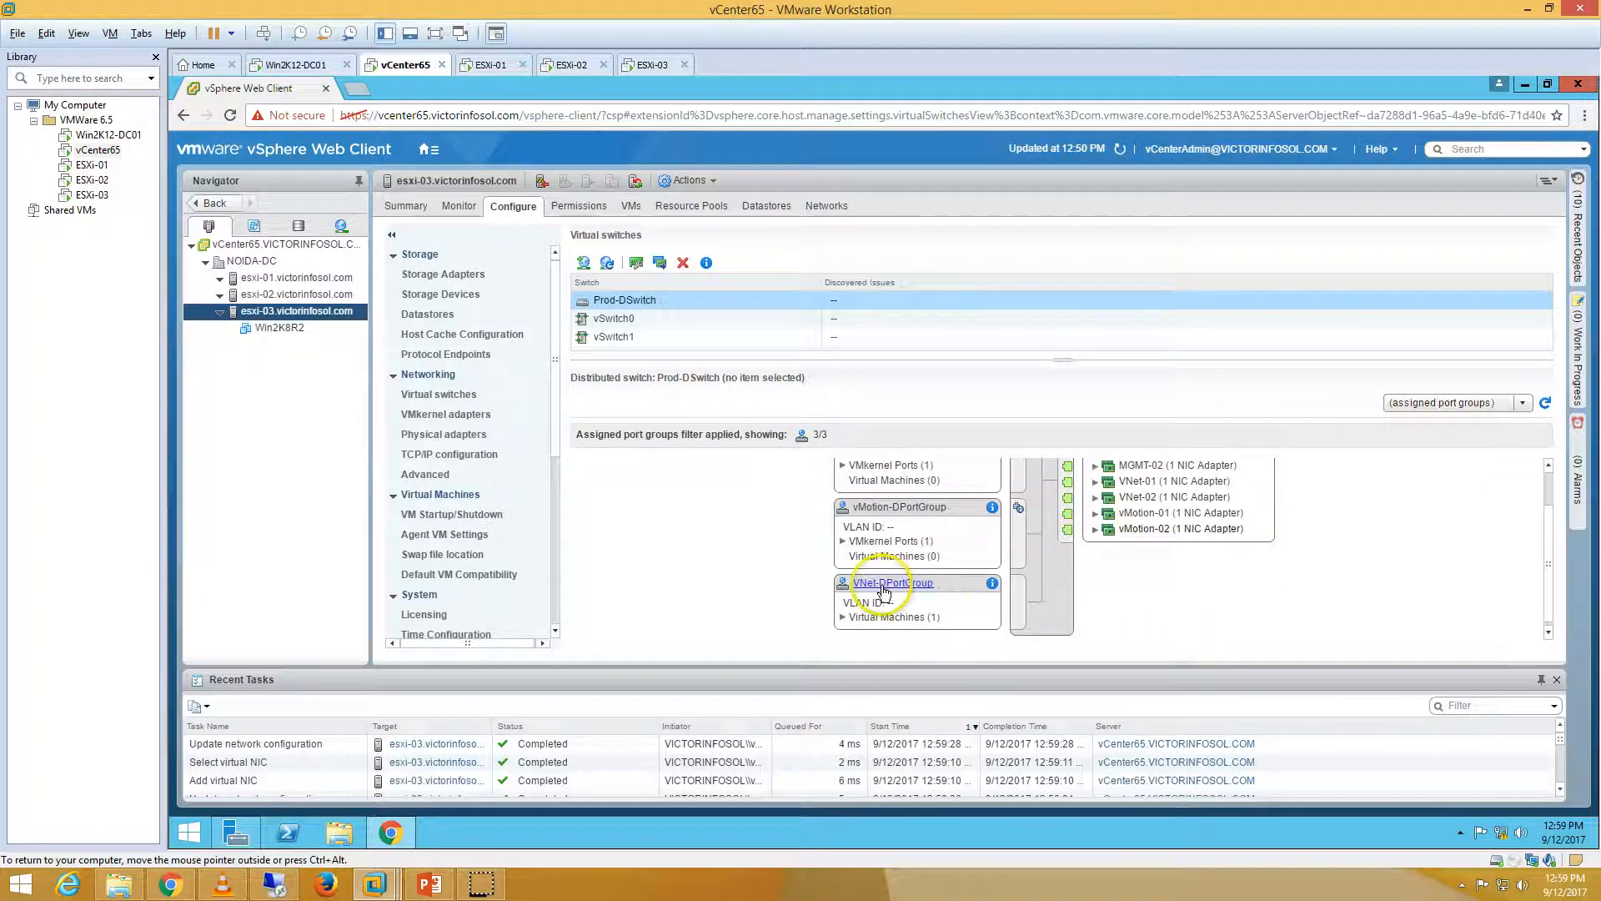
{"action": "left_click", "coordinate": [868, 590]}
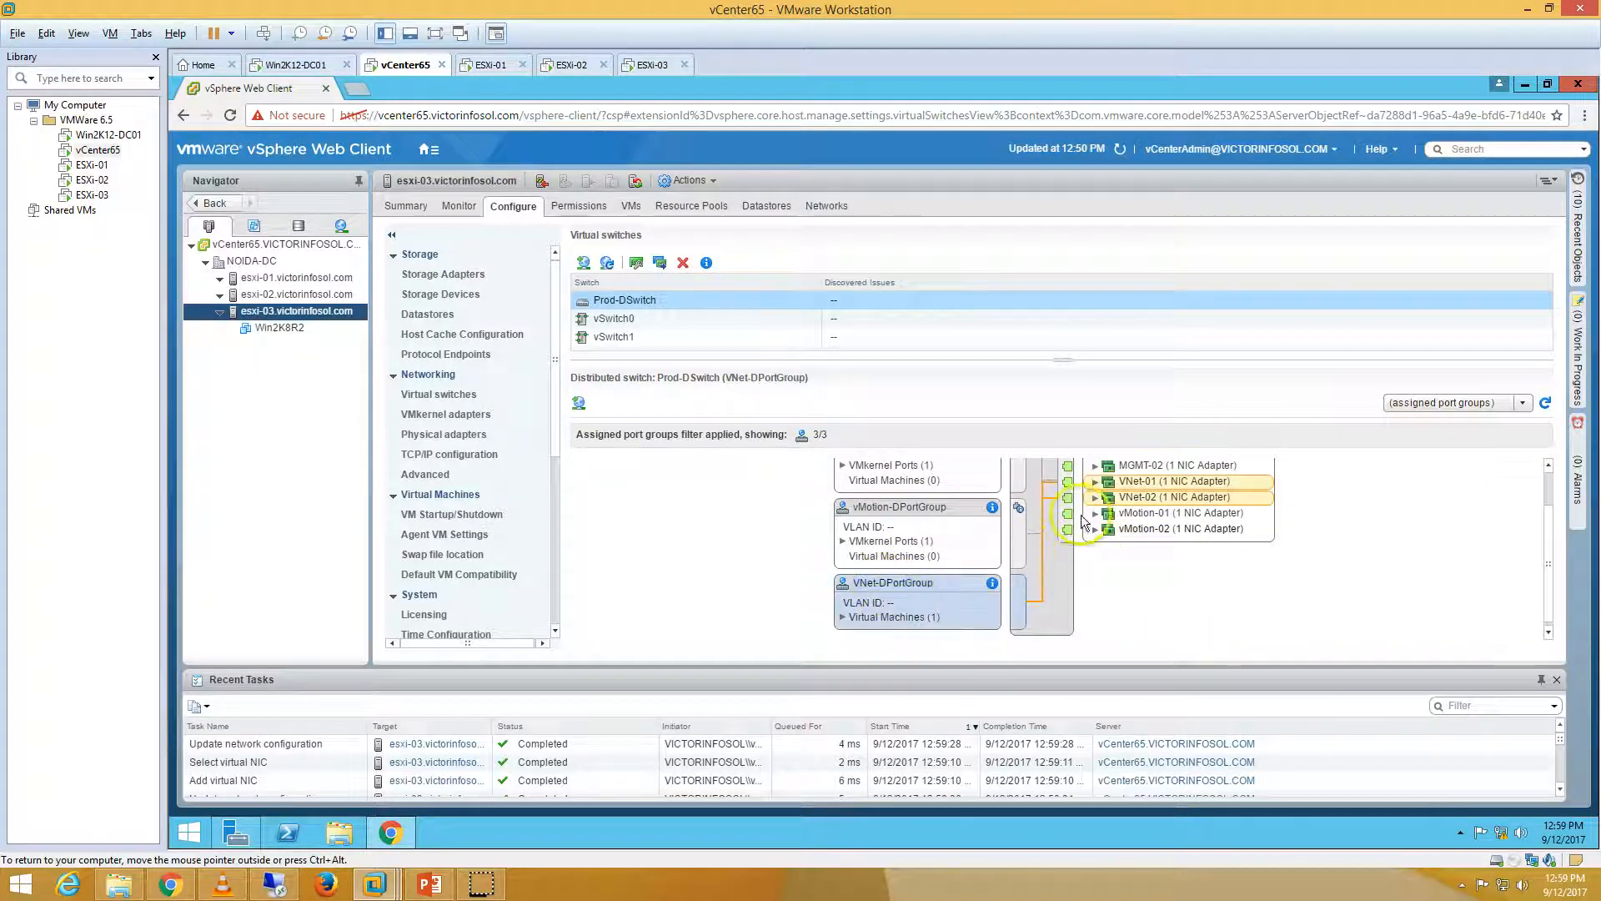
{"action": "left_click", "coordinate": [878, 515]}
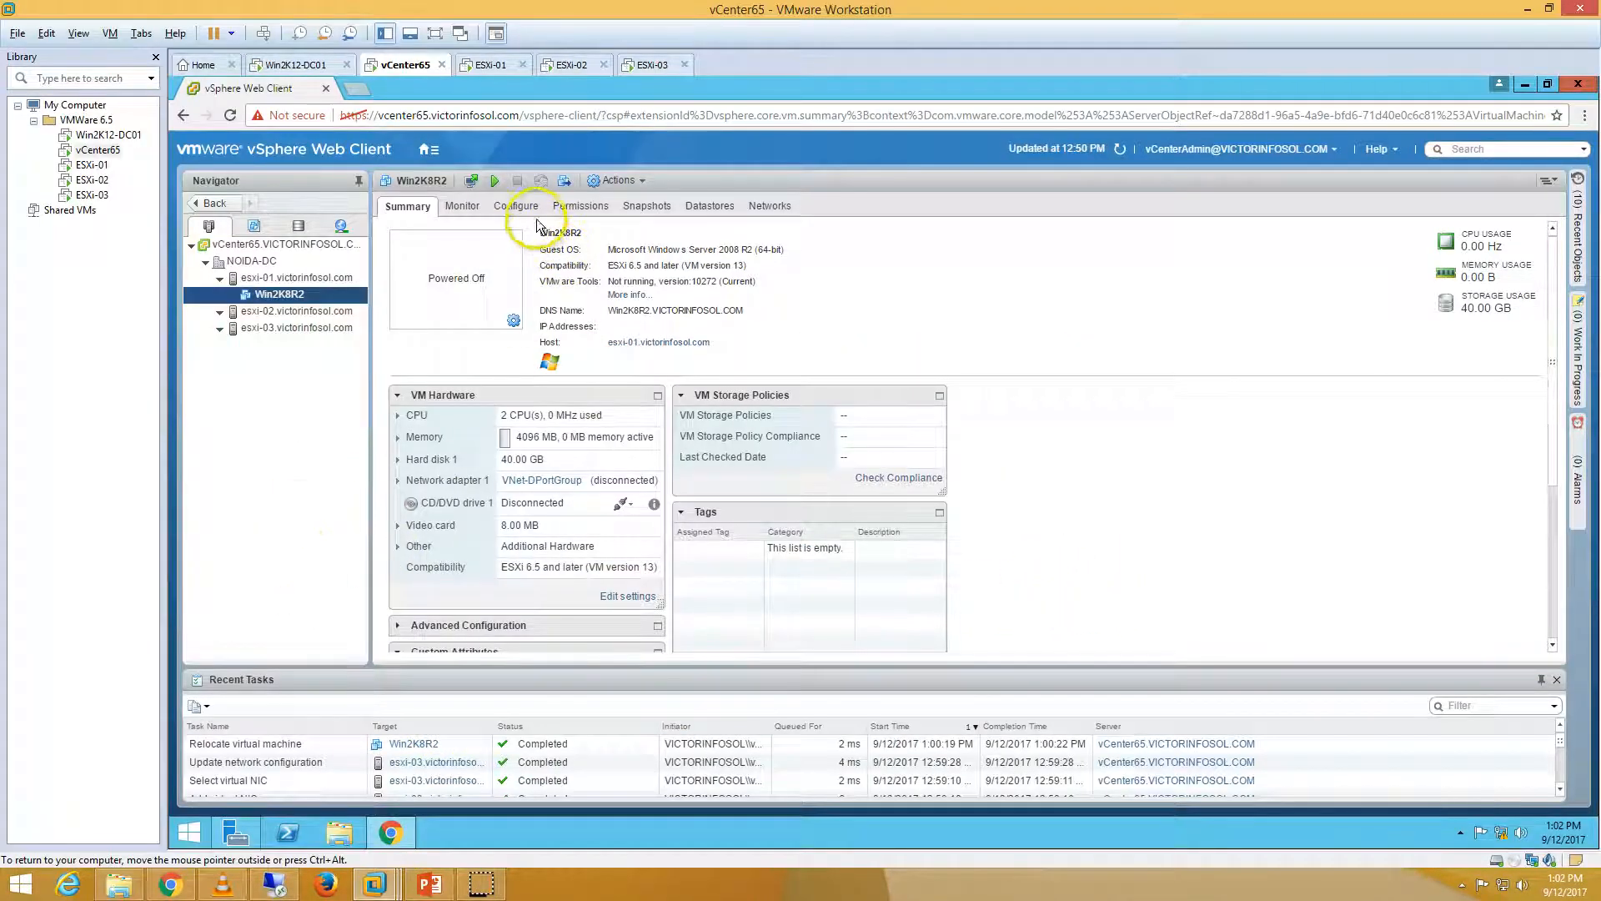
Check the Win2K8R2 virtual machine's networks and examine the VNet-DPortGroup and vMotion-DPortGroup uplinks in esxi-01's Prod-DSwitch diagram
{"action": "left_click", "coordinate": [770, 207]}
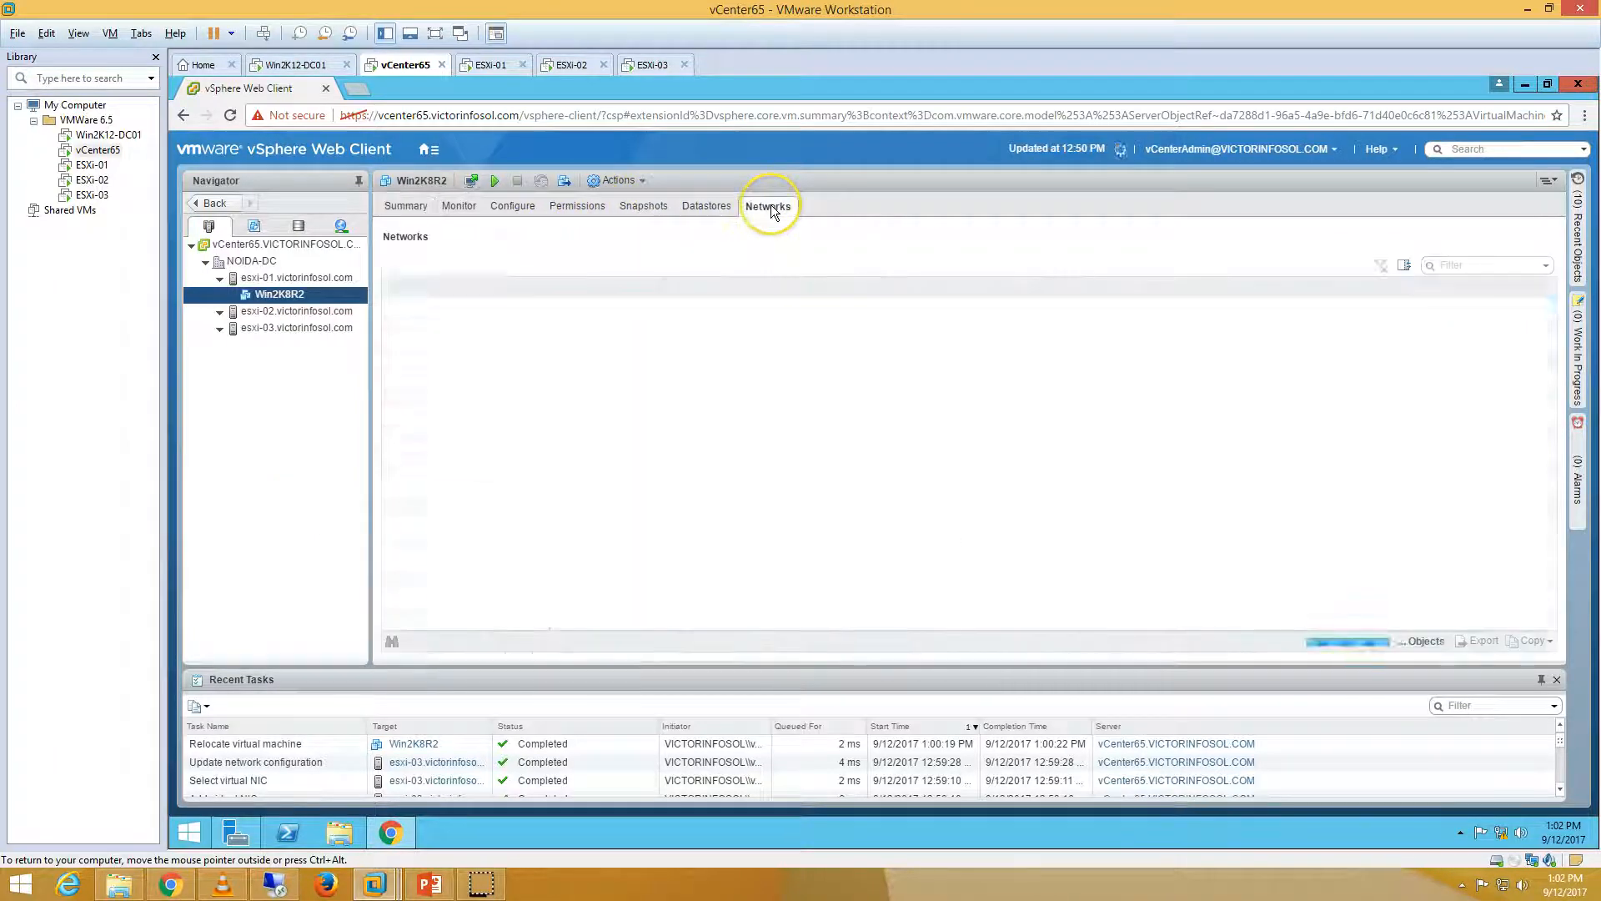
{"action": "left_click", "coordinate": [289, 278]}
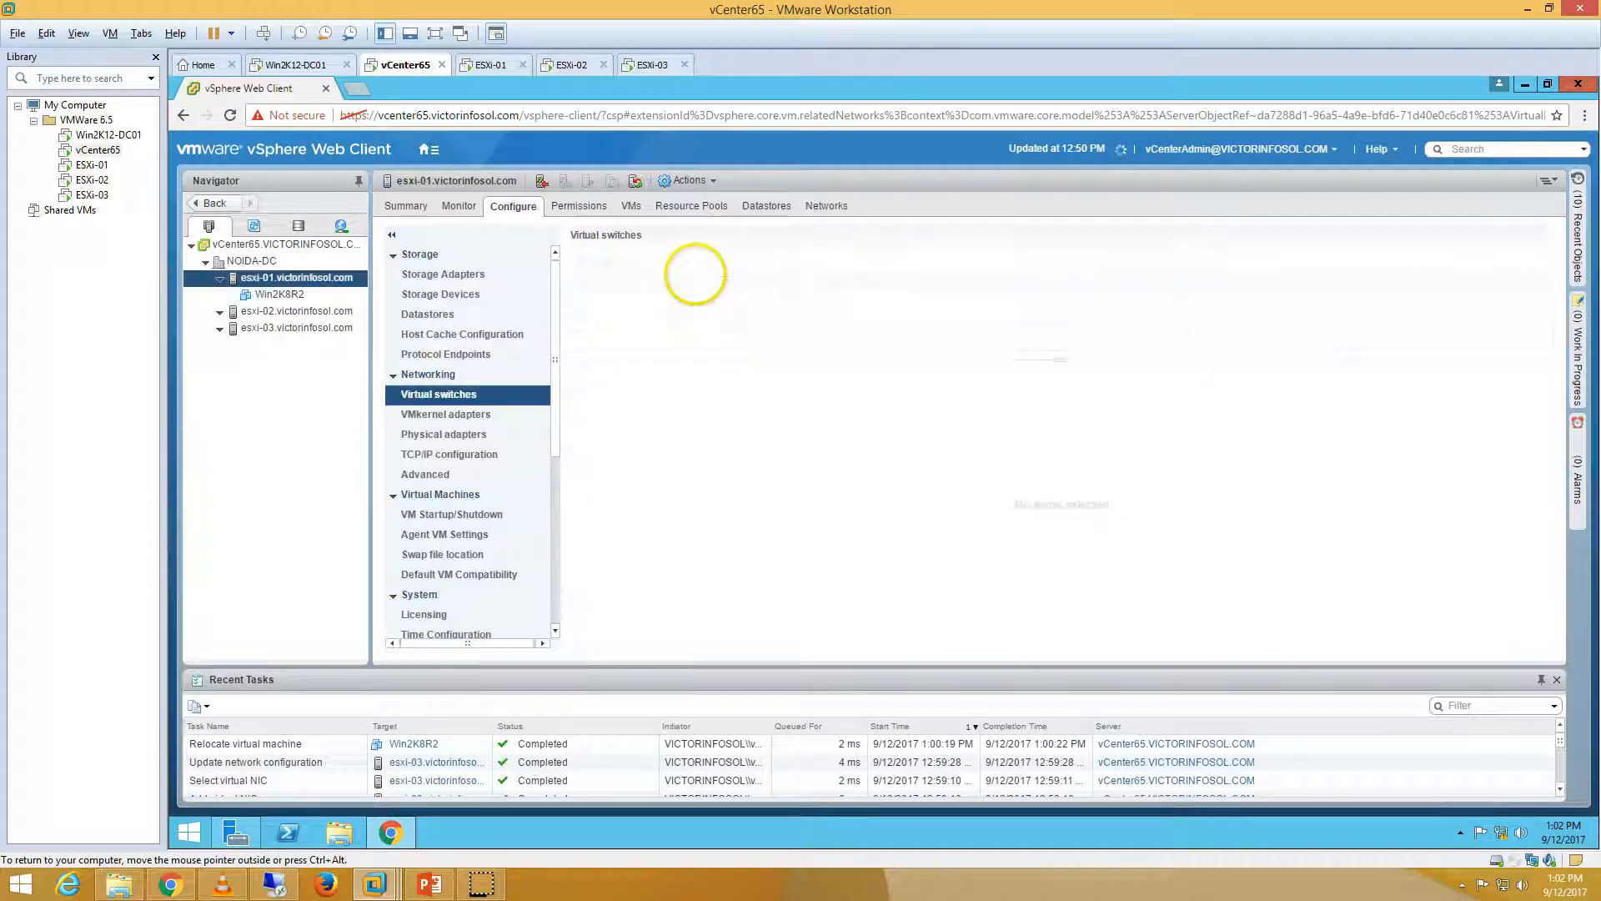
{"action": "left_click", "coordinate": [626, 319]}
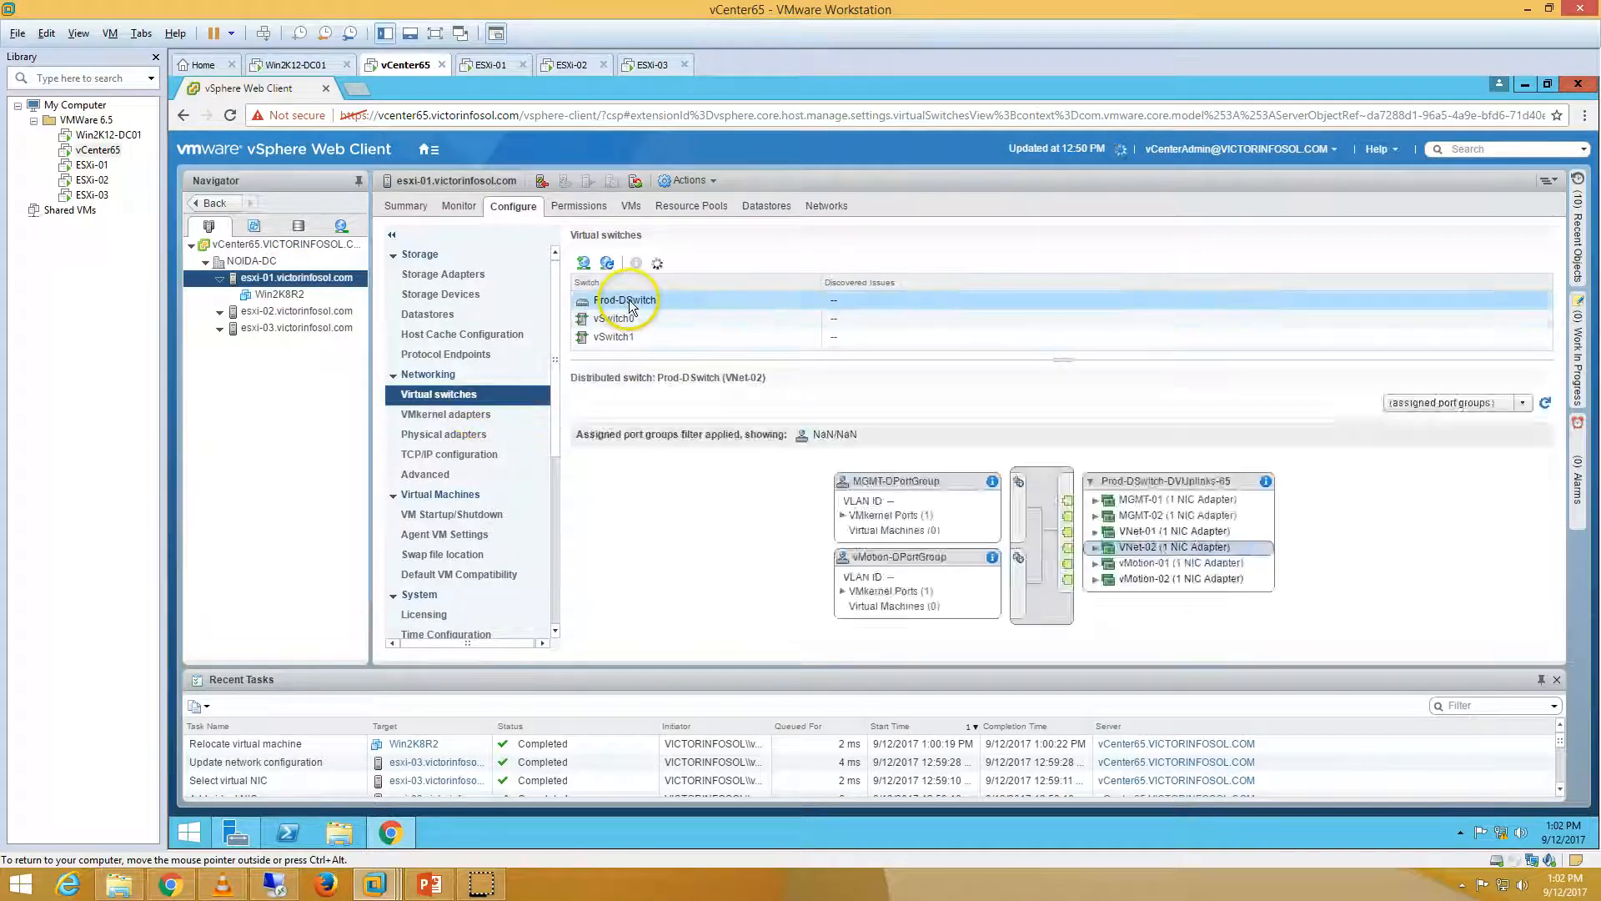
{"action": "left_click", "coordinate": [624, 300]}
{"action": "scroll", "coordinate": [969, 582], "scroll_direction": "down", "scroll_amount": 1}
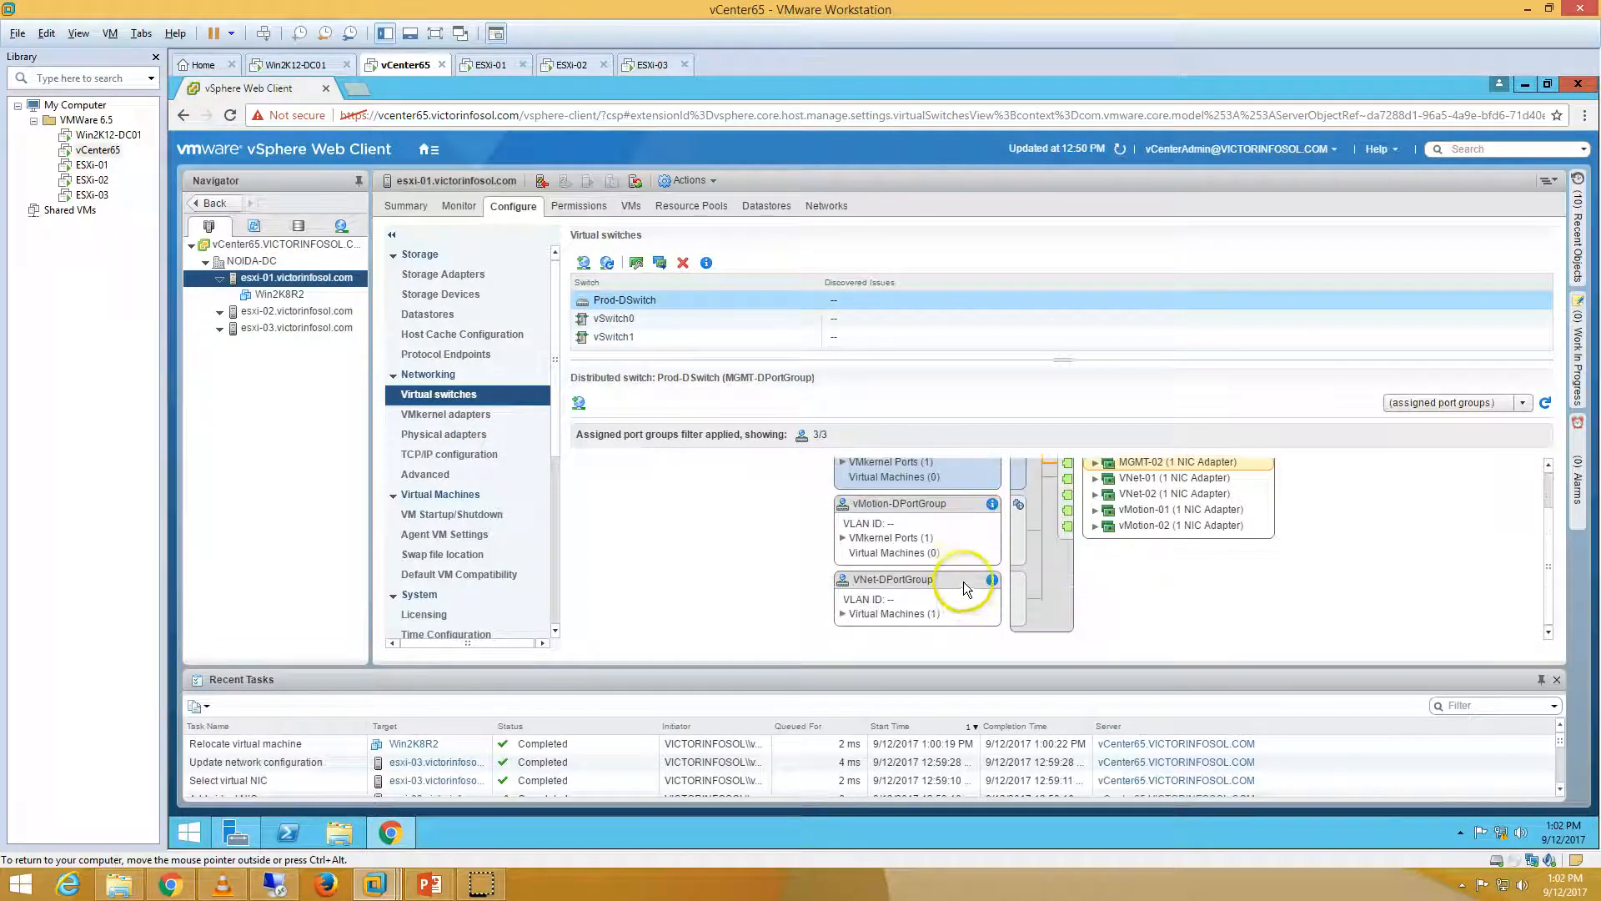
{"action": "left_click", "coordinate": [876, 599]}
{"action": "left_click", "coordinate": [890, 501]}
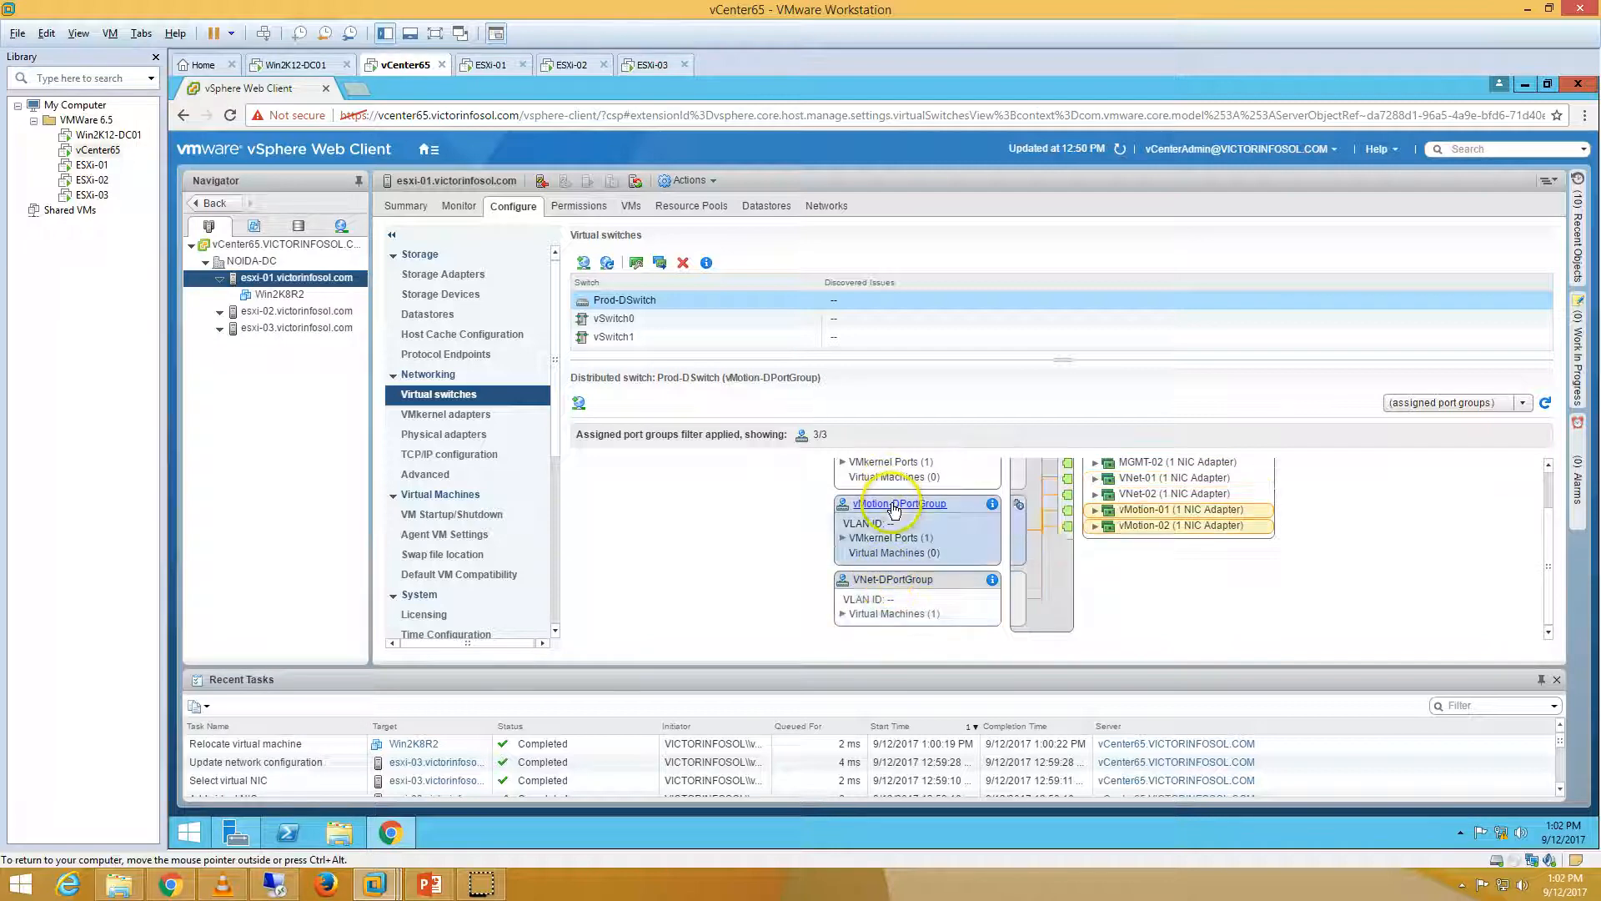
{"action": "left_click", "coordinate": [653, 521]}
Examine the overall Prod-DSwitch topology, tracing the uplinks used by MGMT-DPortGroup, vMotion-DPortGroup and VNet-DPortGroup
{"action": "left_click", "coordinate": [341, 226]}
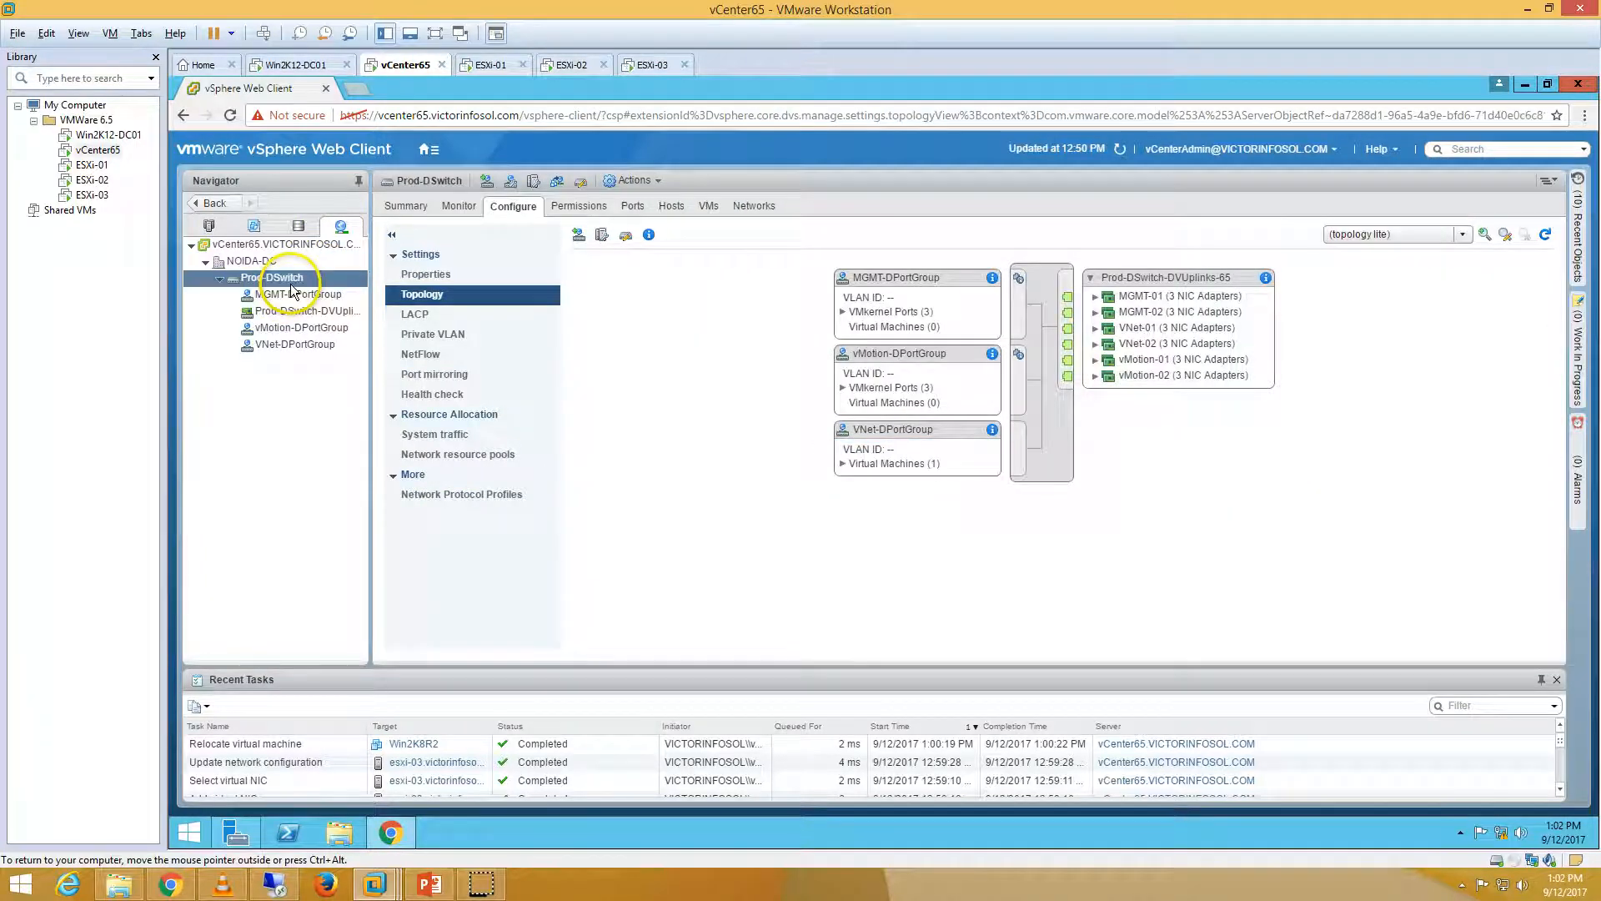
{"action": "left_click", "coordinate": [882, 280]}
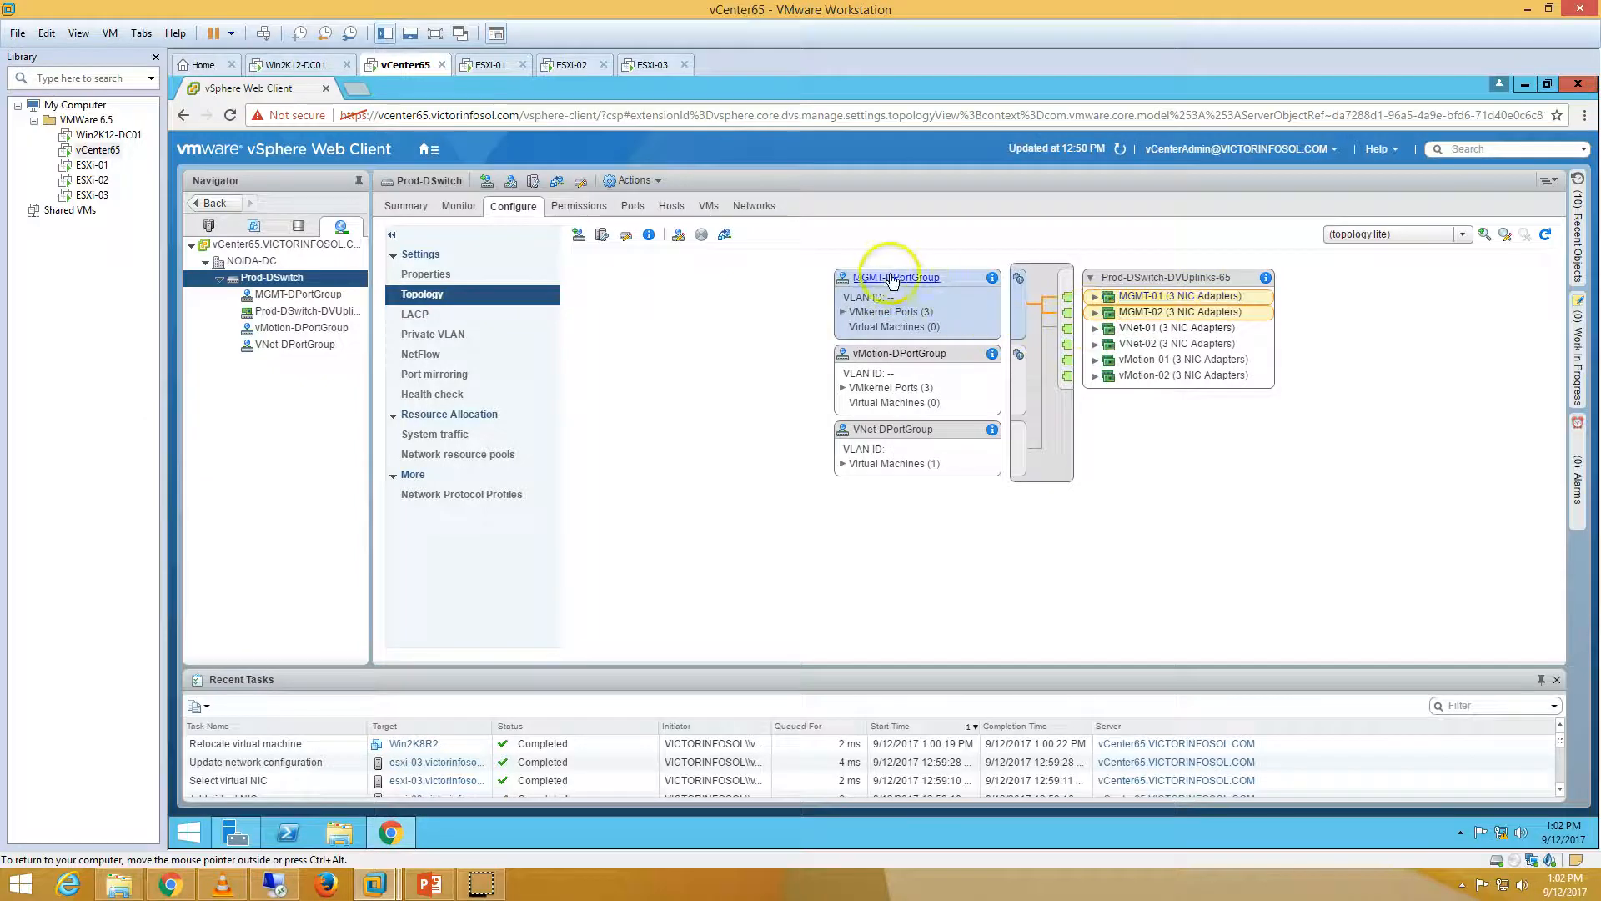
{"action": "left_click", "coordinate": [921, 356]}
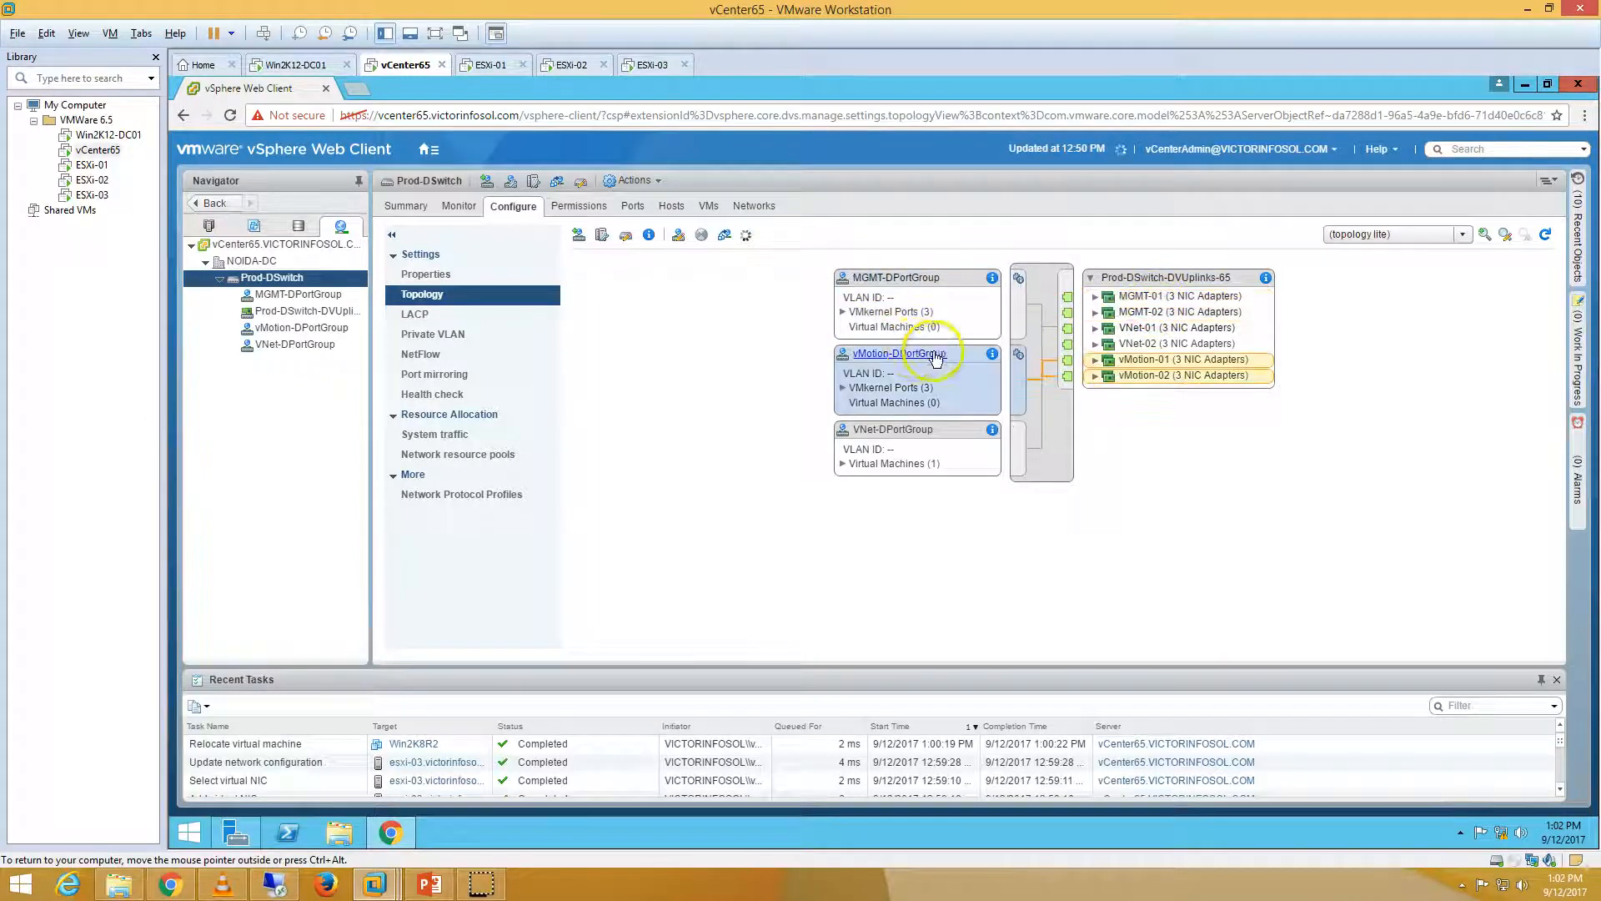
{"action": "left_click", "coordinate": [899, 432]}
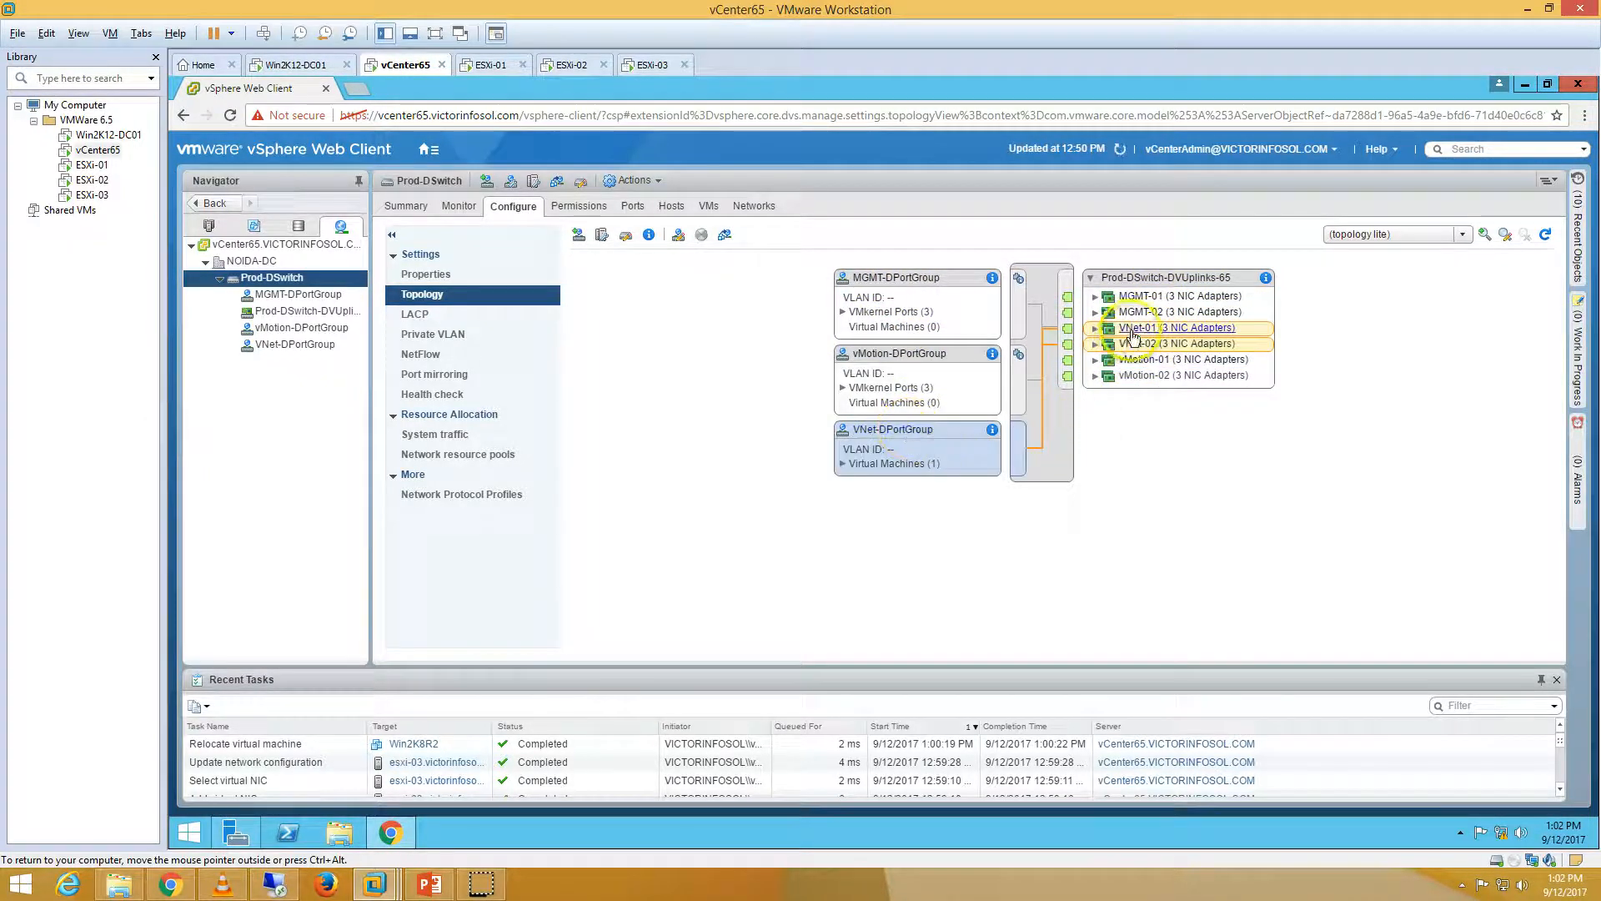
{"action": "left_click", "coordinate": [743, 434]}
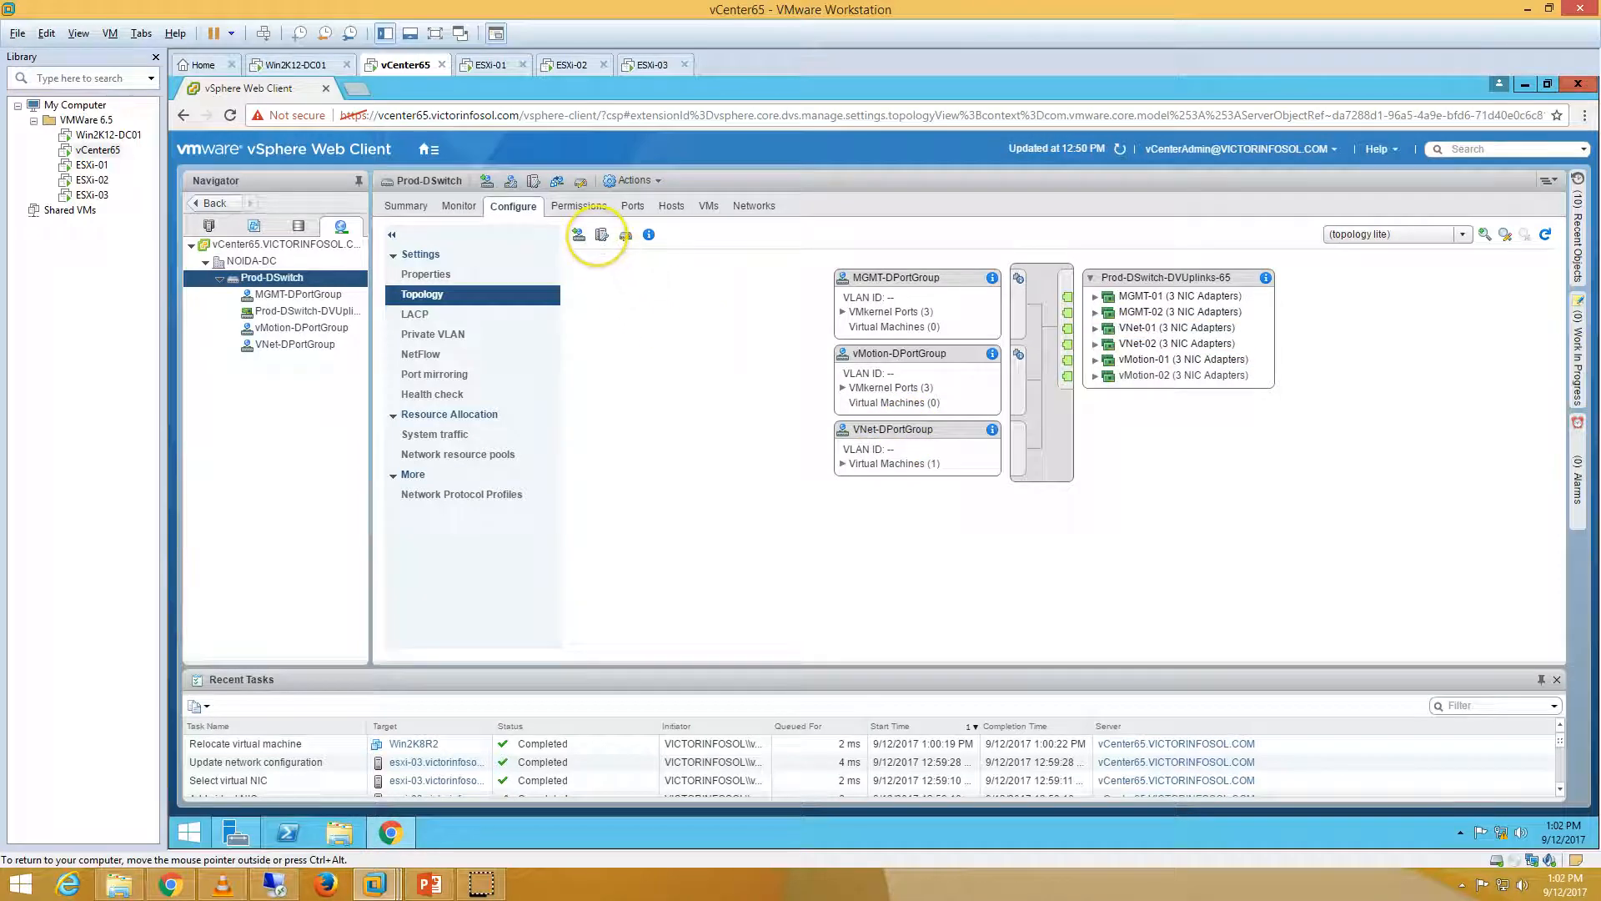
Start managing host networking on Prod-DSwitch for all attached hosts: esxi-01, esxi-02 and esxi-03
{"action": "left_click", "coordinate": [599, 238]}
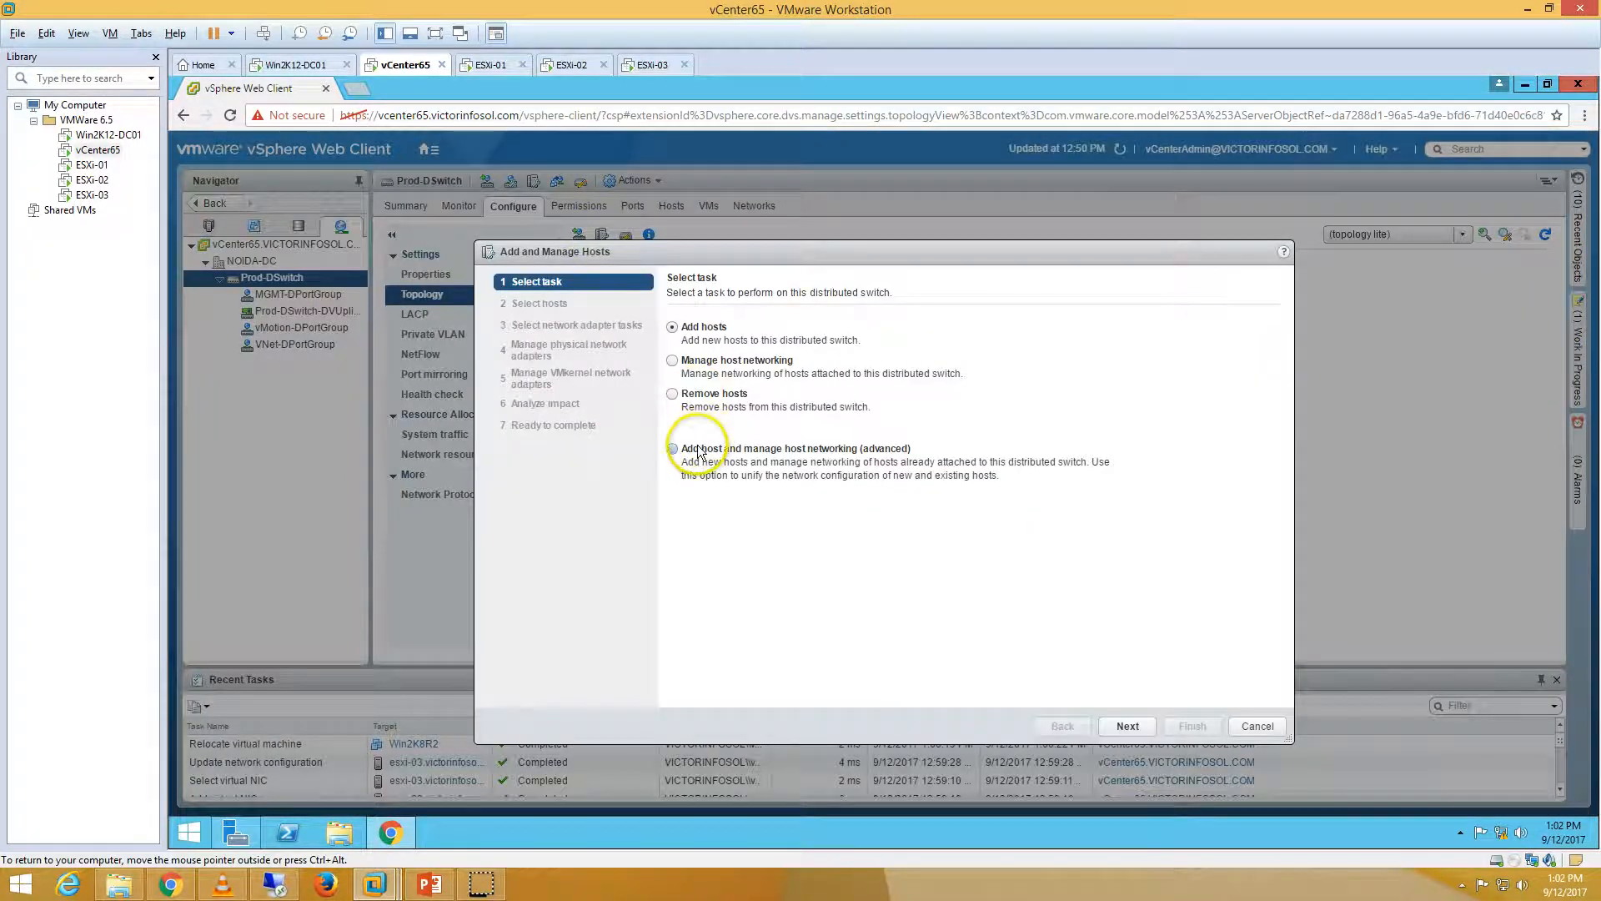
{"action": "left_click", "coordinate": [673, 450]}
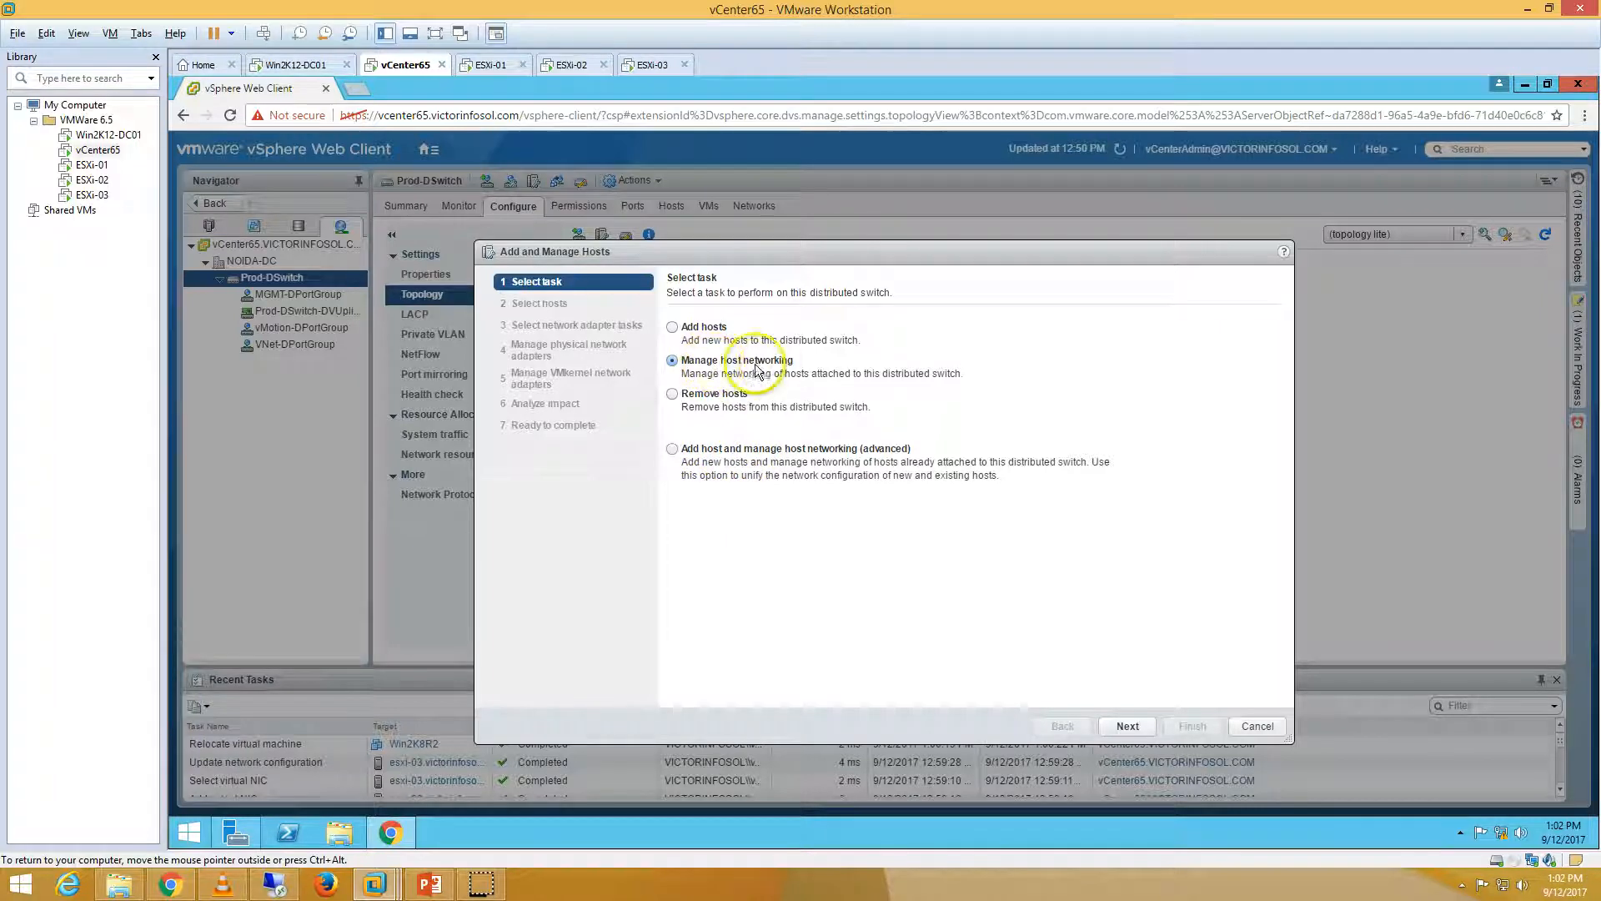
{"action": "left_click", "coordinate": [1132, 727]}
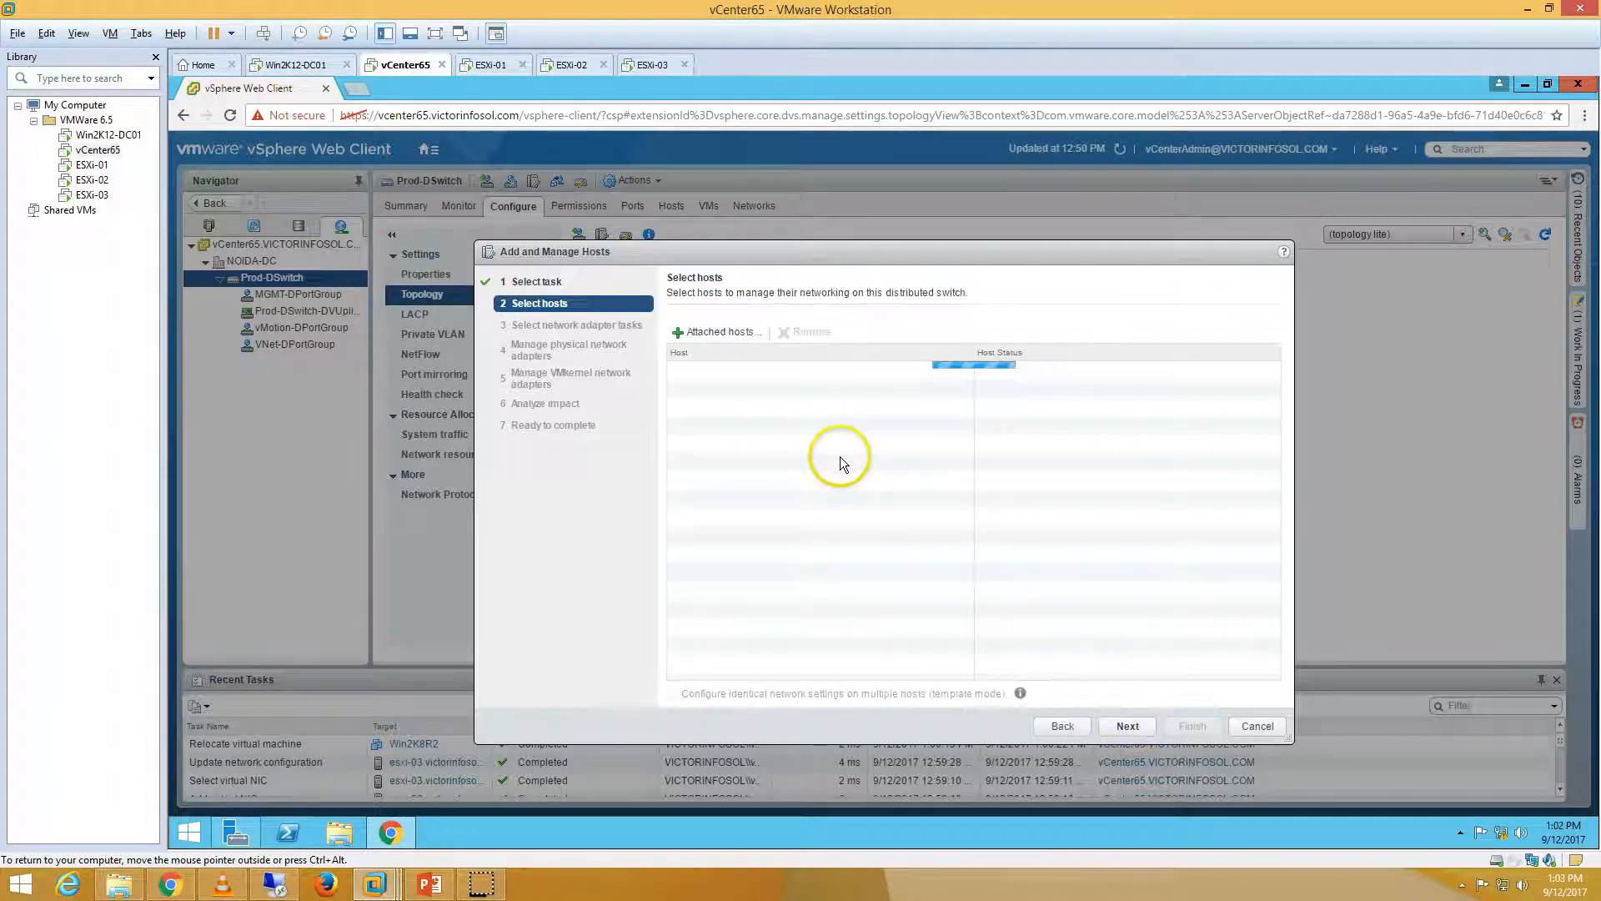
{"action": "left_click", "coordinate": [722, 332]}
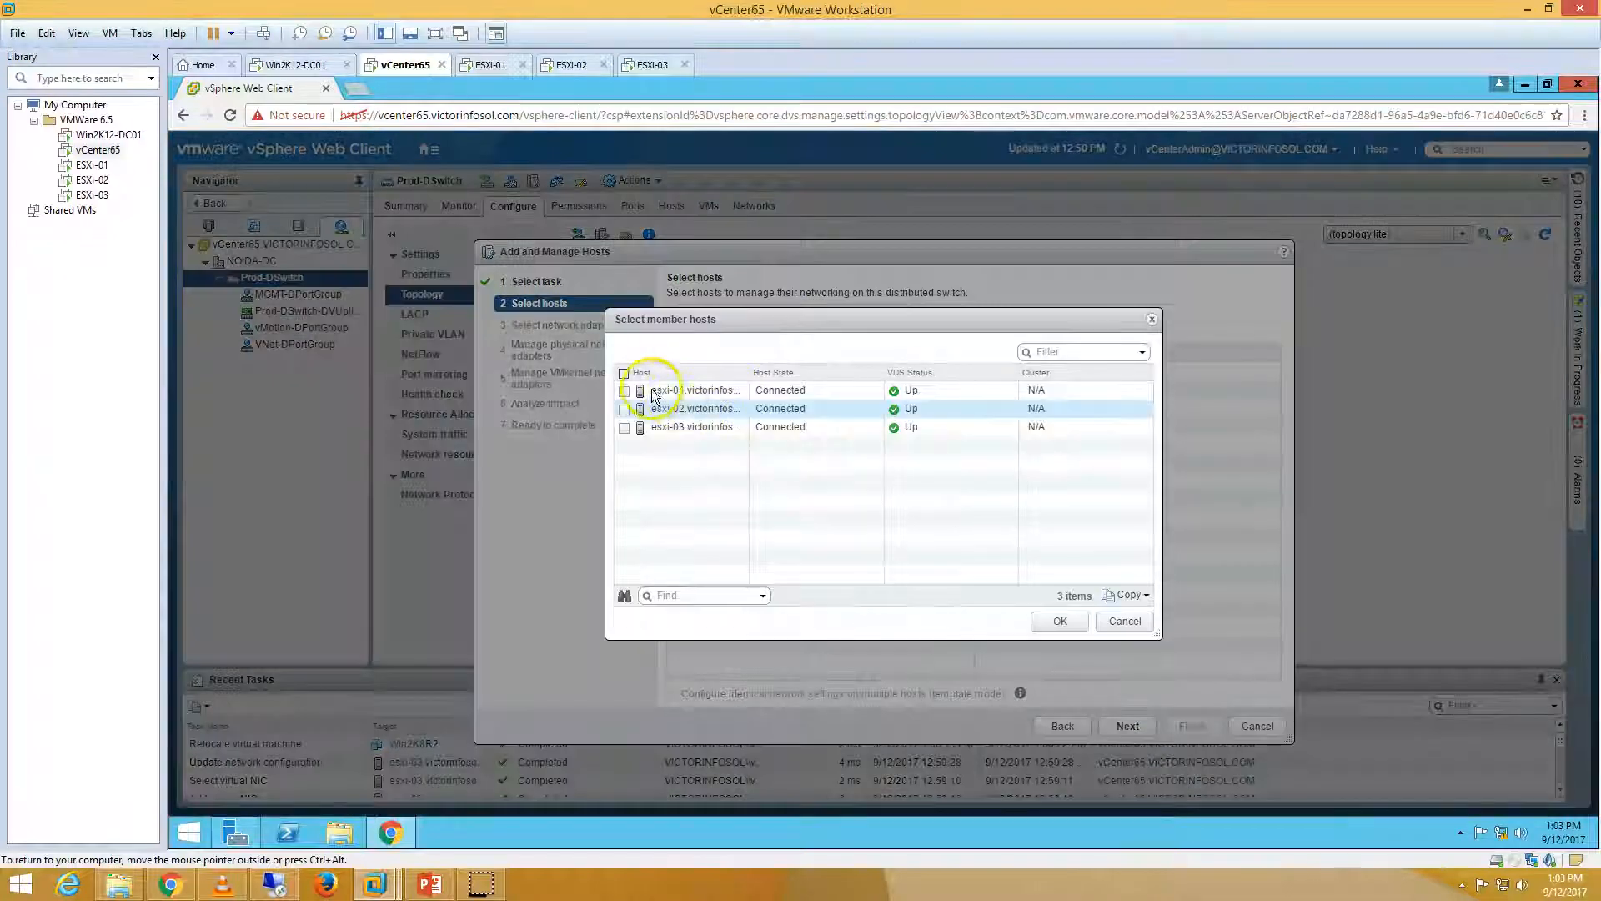
{"action": "left_click", "coordinate": [624, 373]}
{"action": "left_click", "coordinate": [1061, 624]}
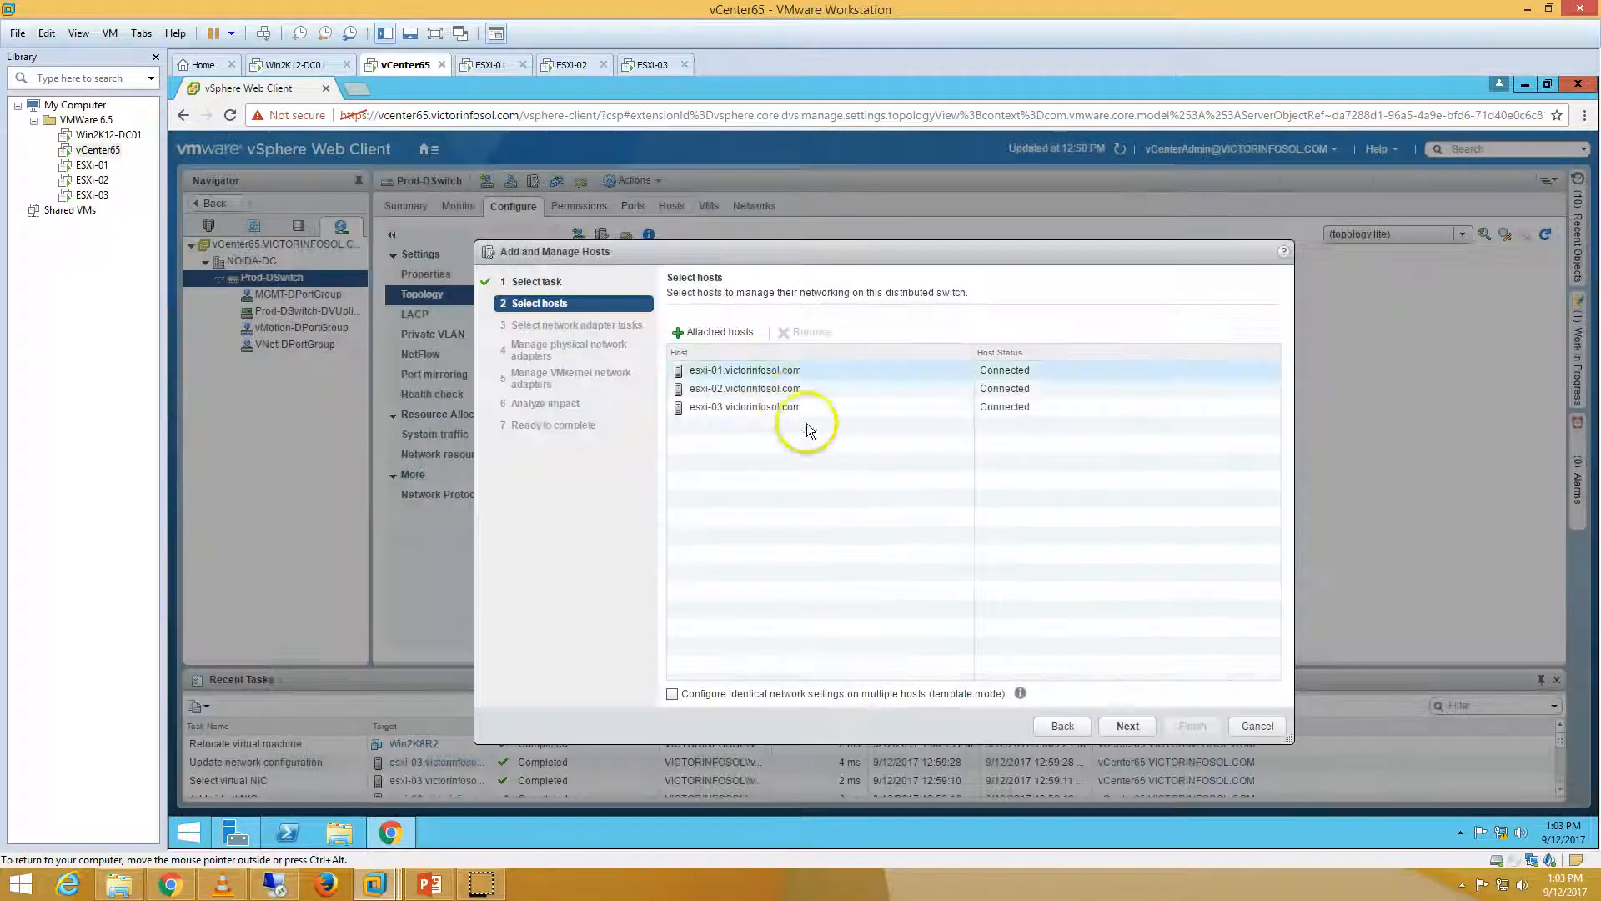
{"action": "left_click", "coordinate": [1147, 724]}
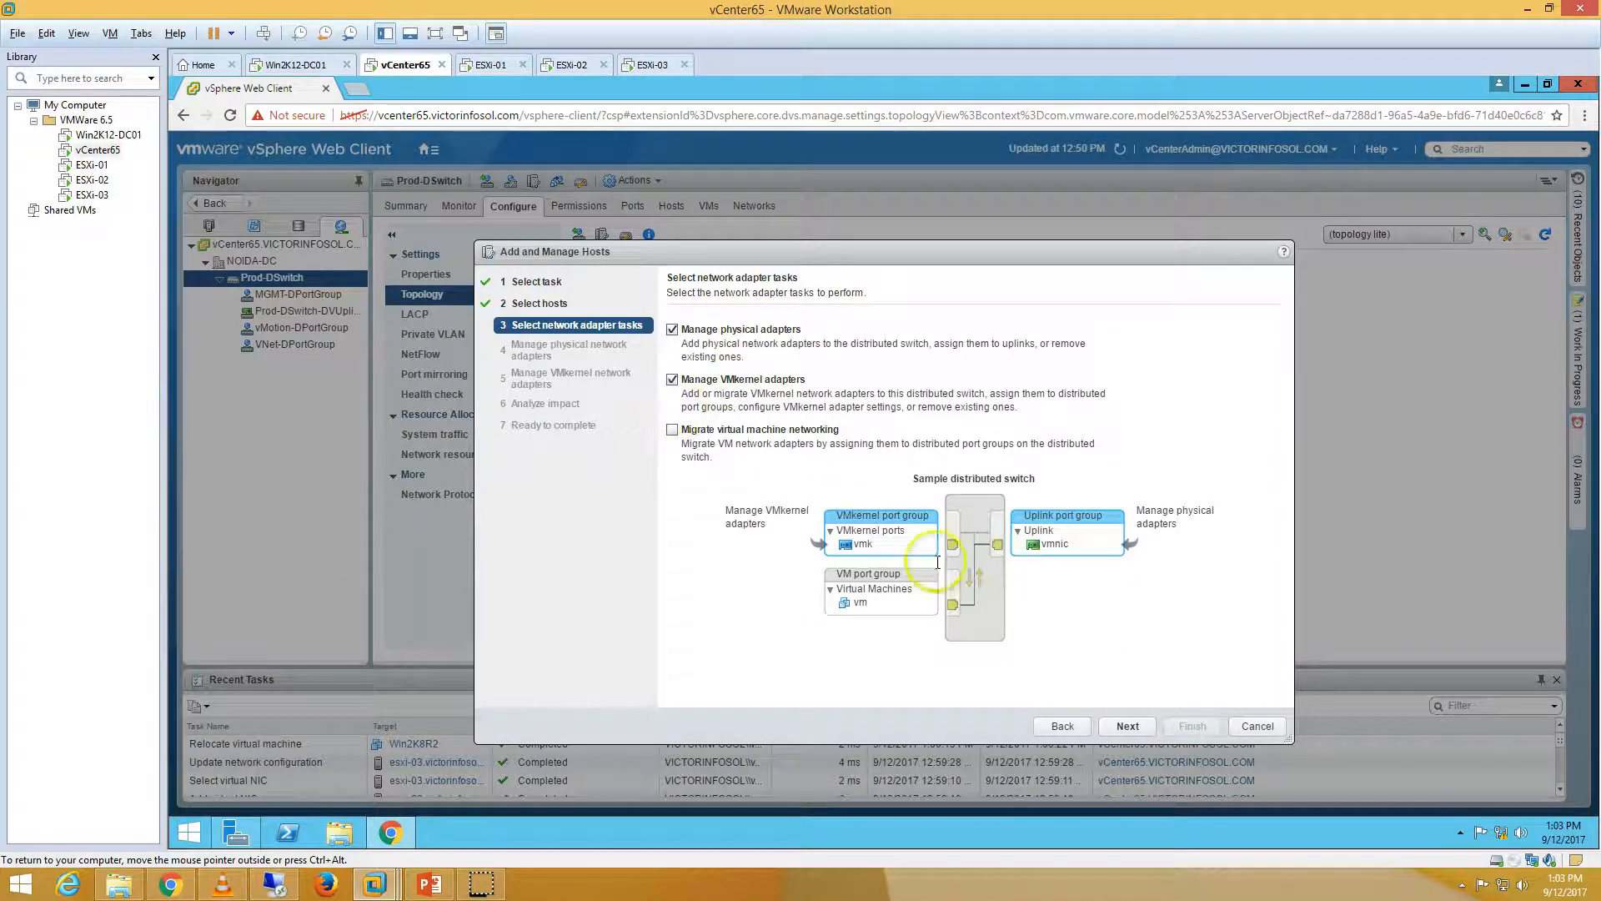
Review the physical network adapter uplink assignments on all three hosts, and cancel the host management wizard without changes
{"action": "left_click", "coordinate": [1126, 725]}
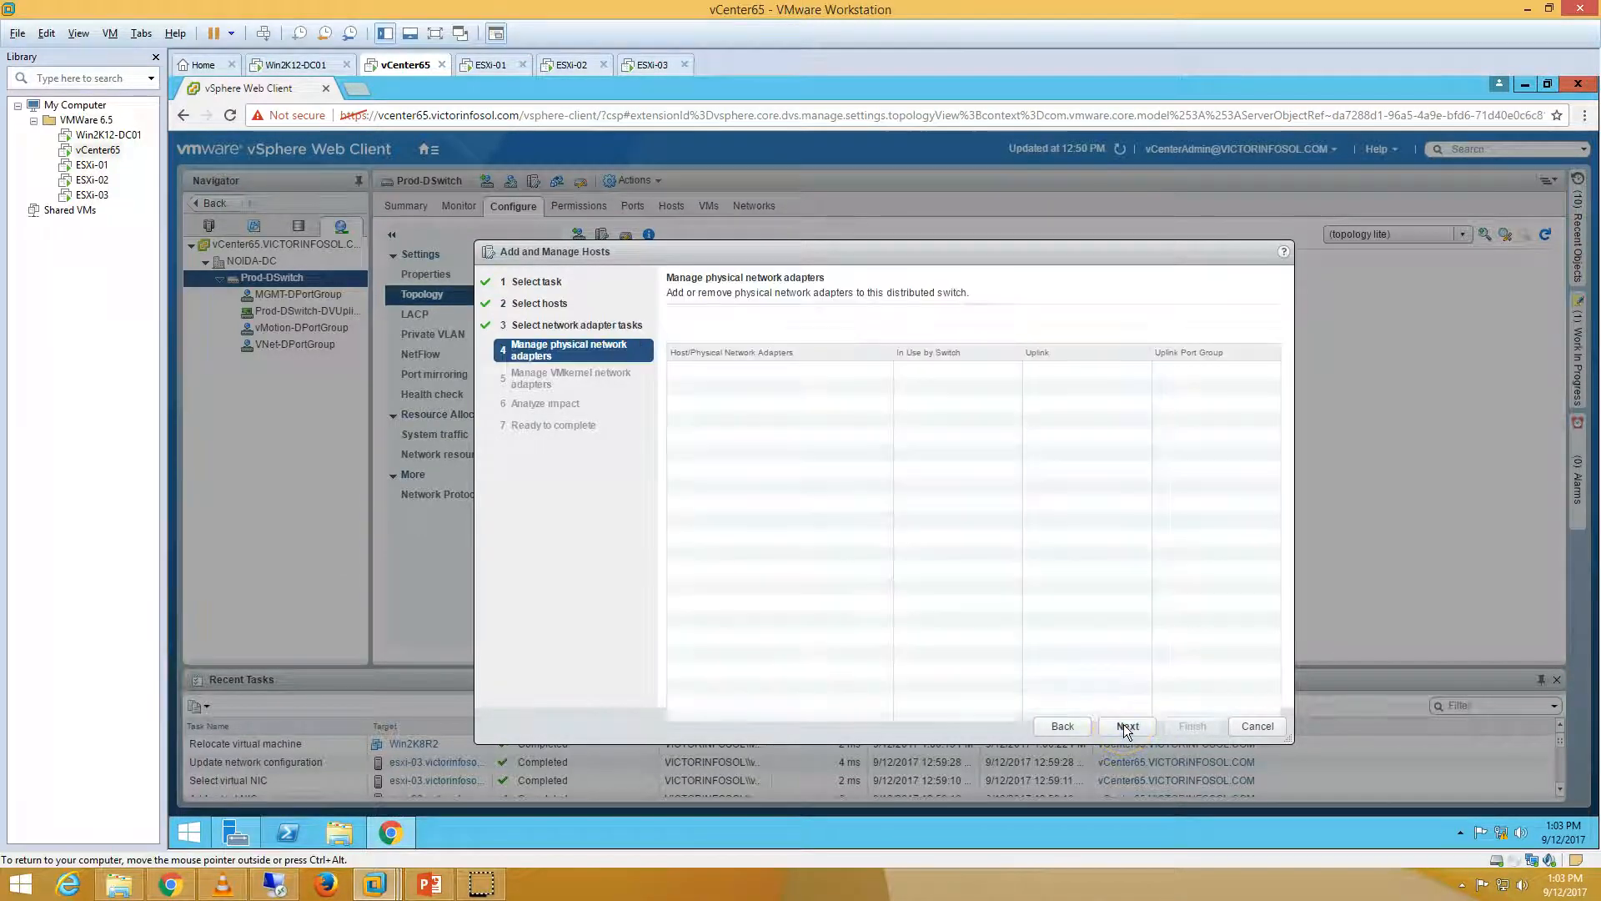
{"action": "left_click", "coordinate": [771, 537]}
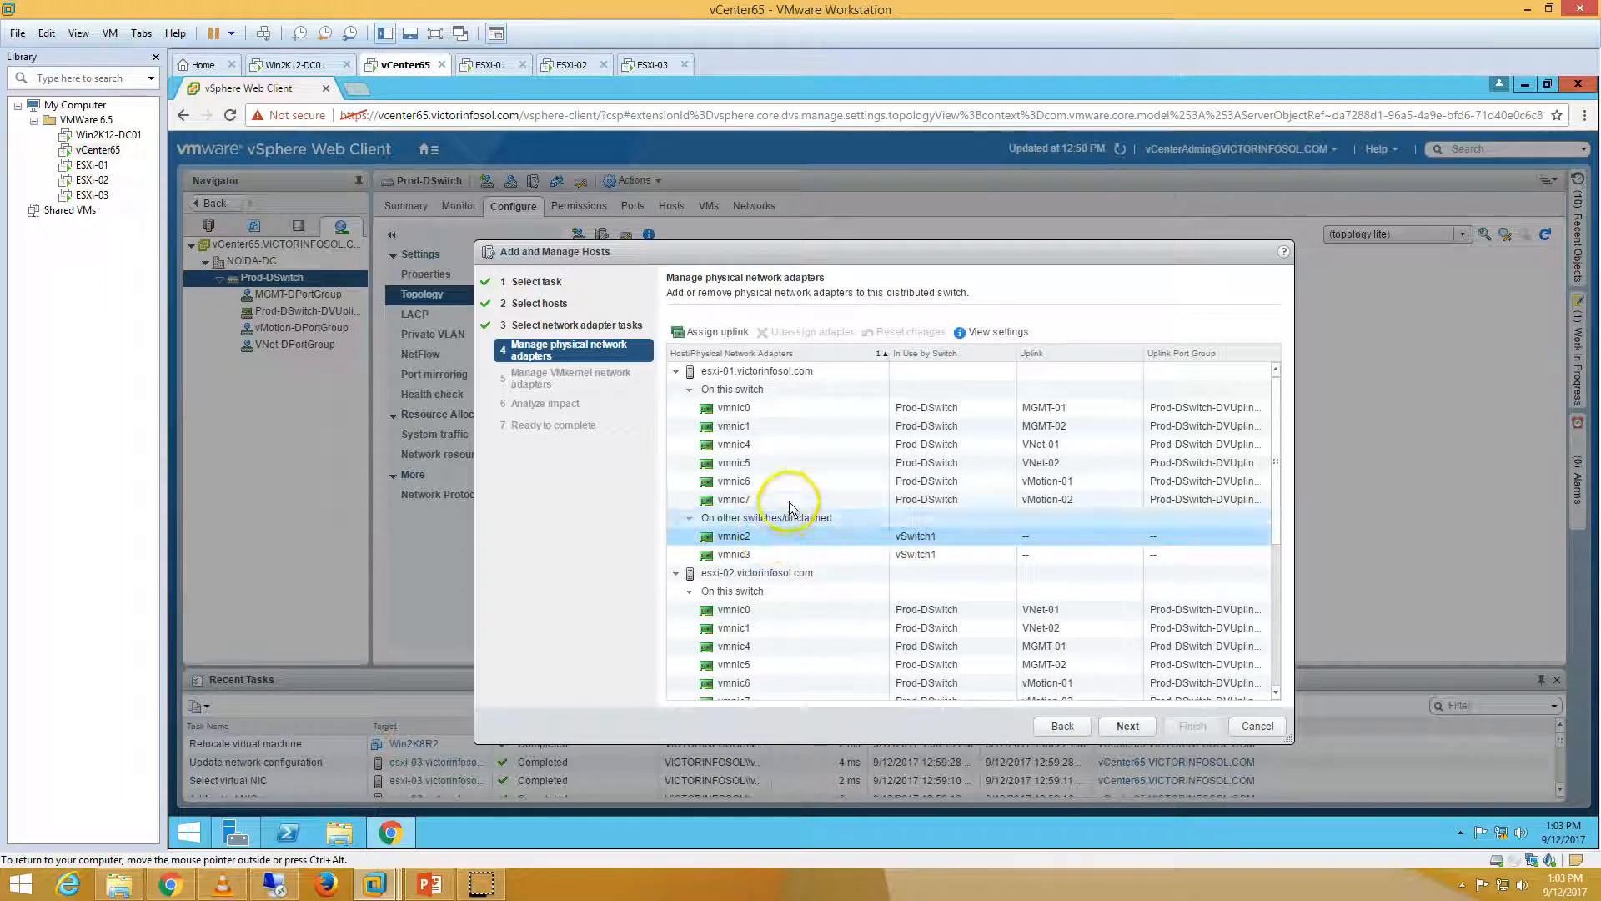
{"action": "left_click", "coordinate": [804, 483]}
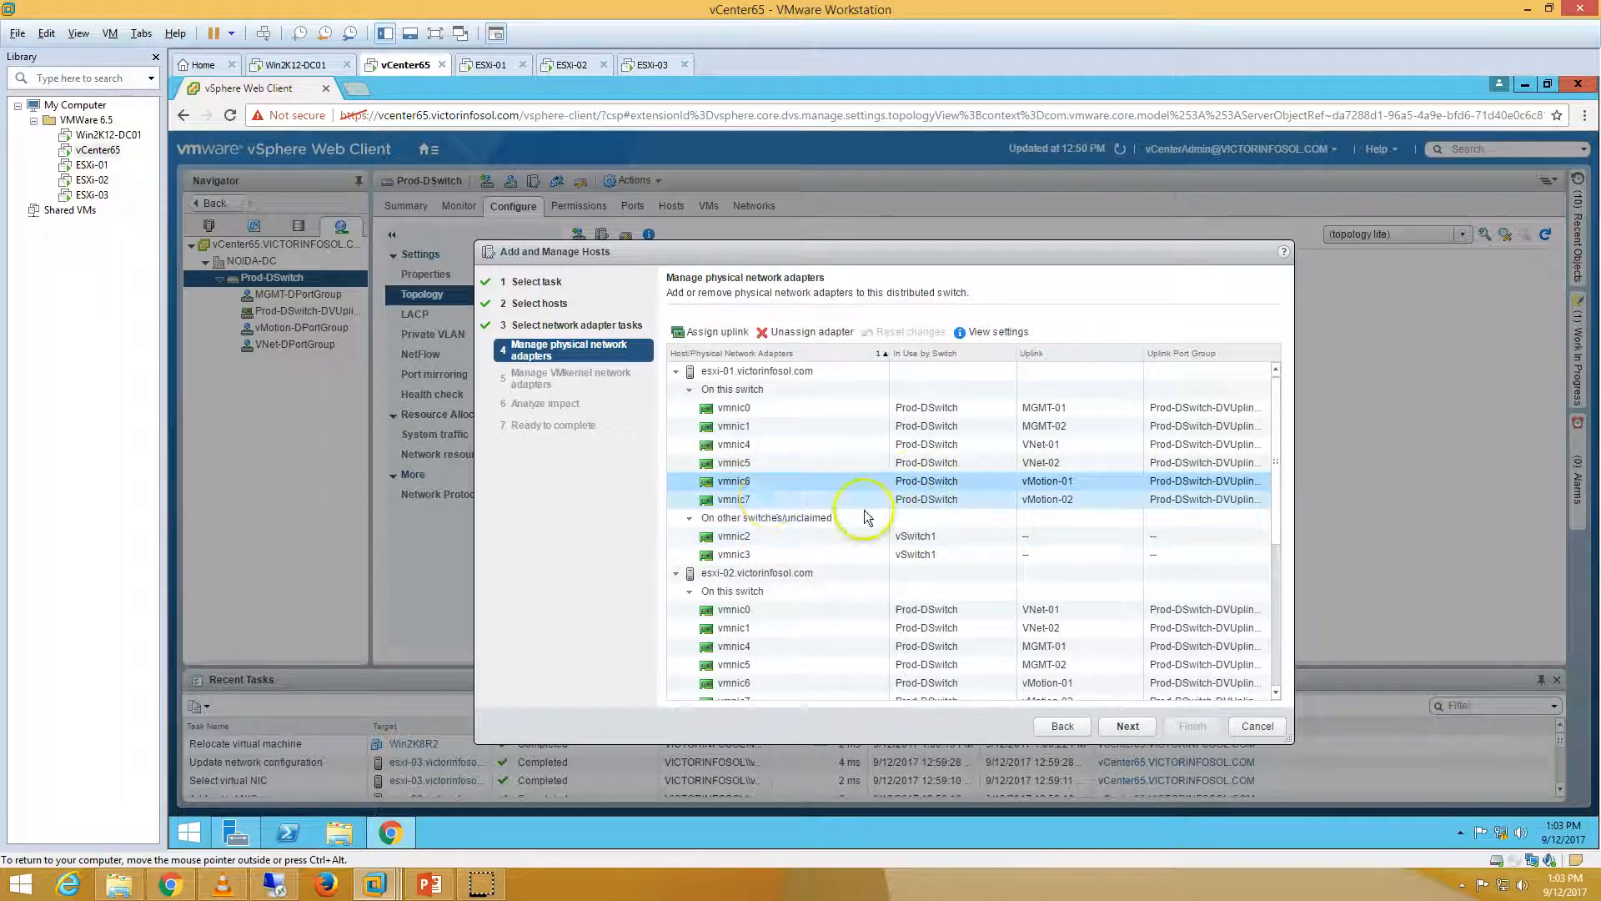
{"action": "scroll", "coordinate": [896, 521], "scroll_direction": "down", "scroll_amount": 3}
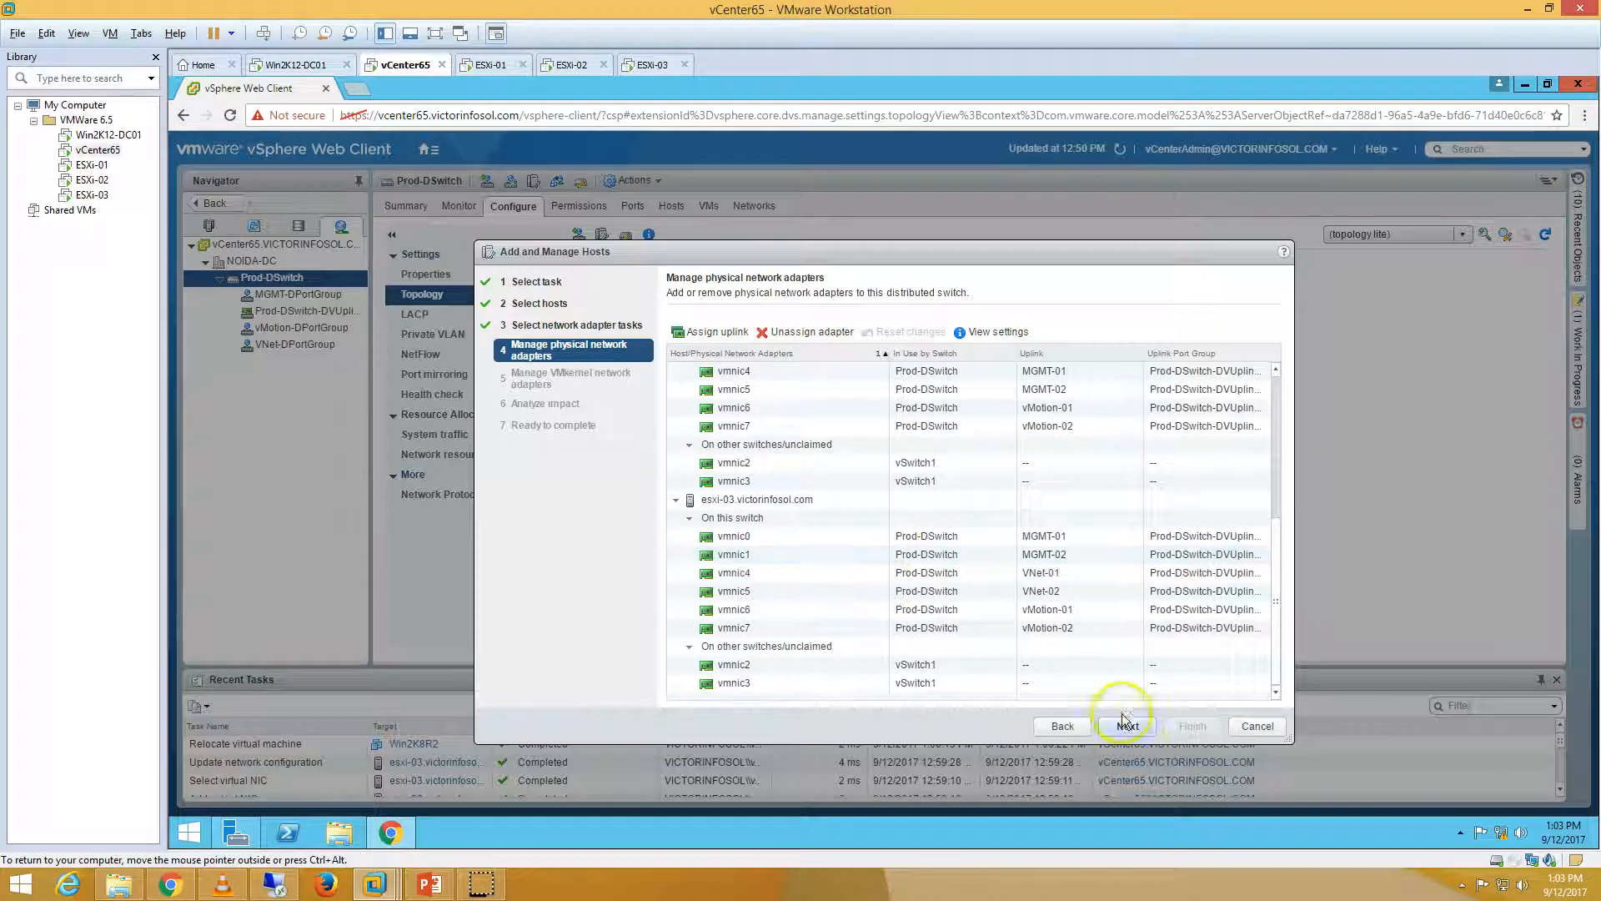
{"action": "left_click", "coordinate": [1254, 726]}
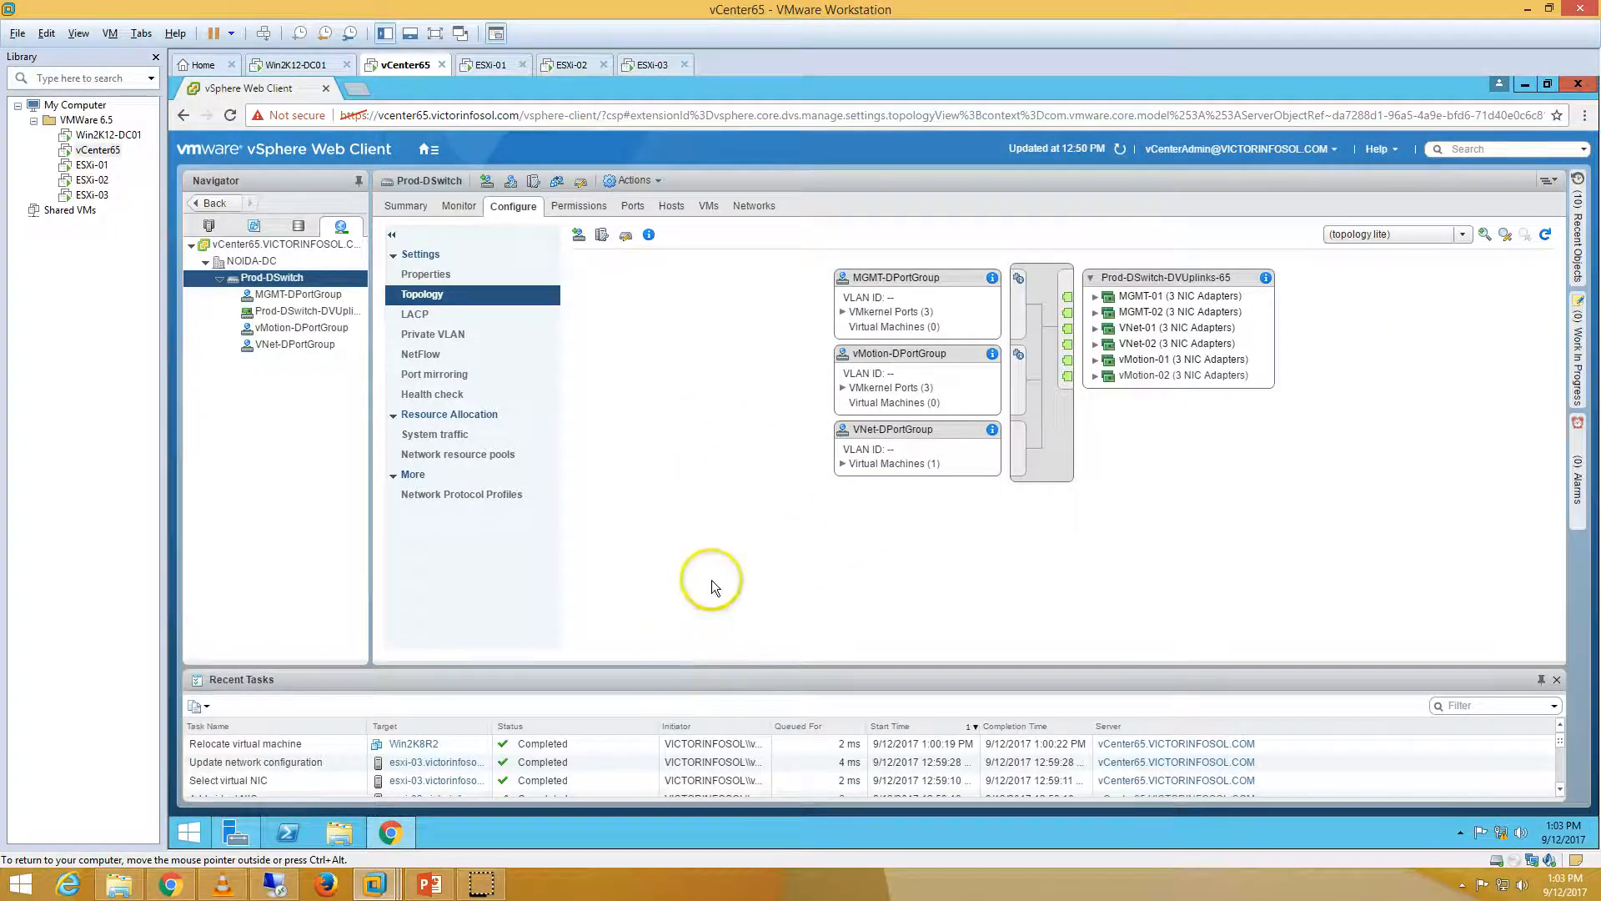
Power on the Win2K8R2 virtual machine on host esxi-01
{"action": "left_click", "coordinate": [458, 205]}
{"action": "left_click", "coordinate": [408, 206]}
{"action": "left_click", "coordinate": [254, 226]}
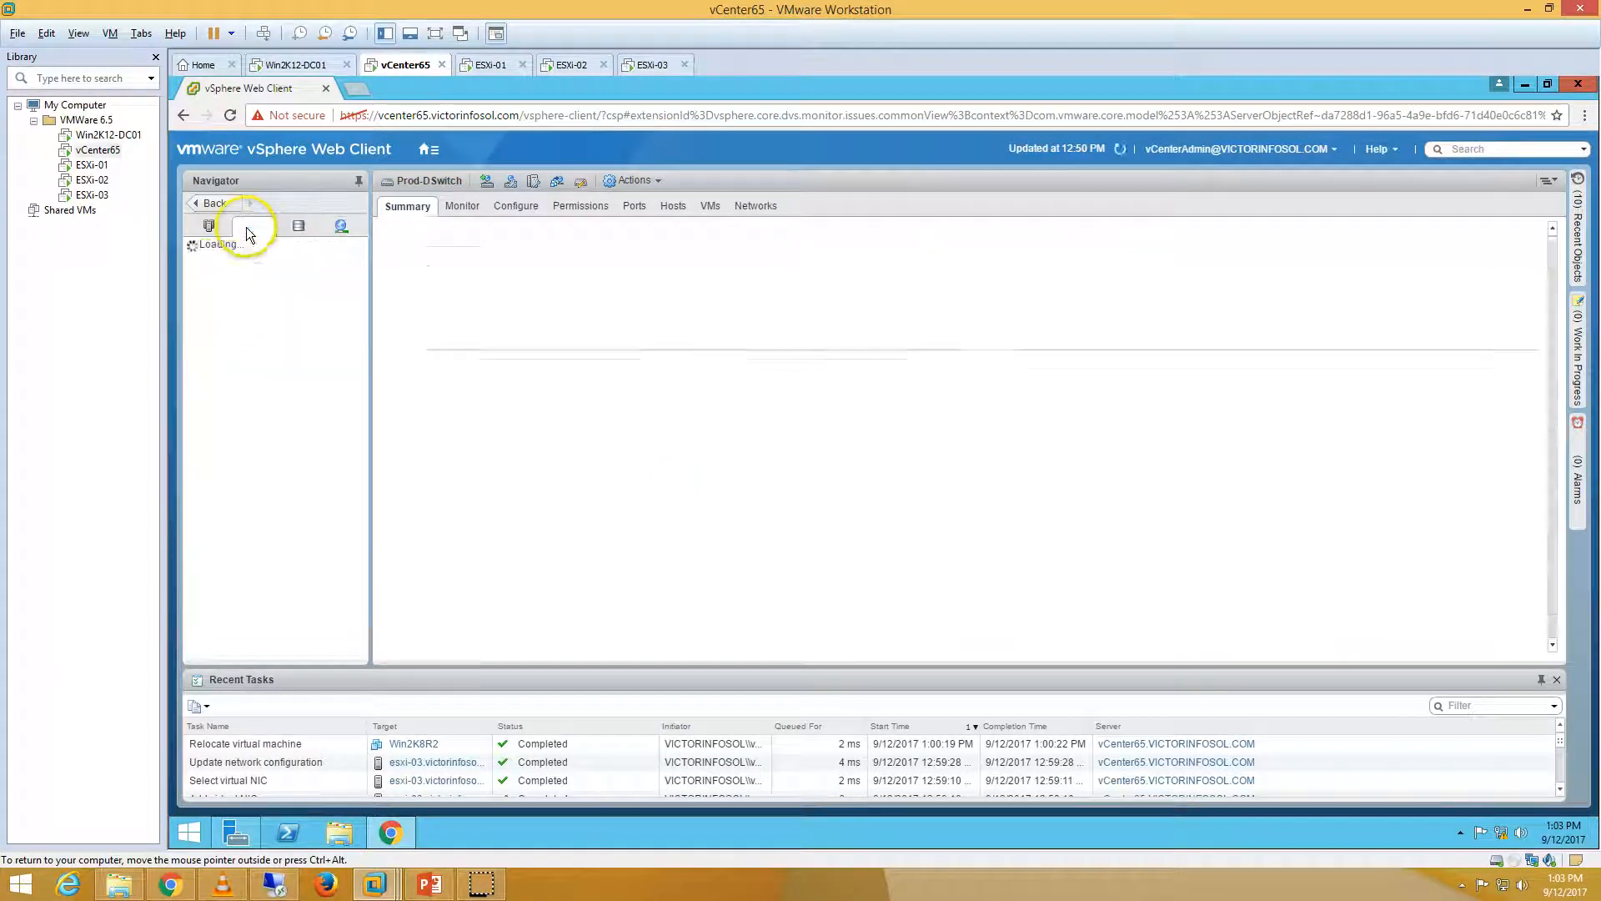
{"action": "left_click", "coordinate": [263, 281]}
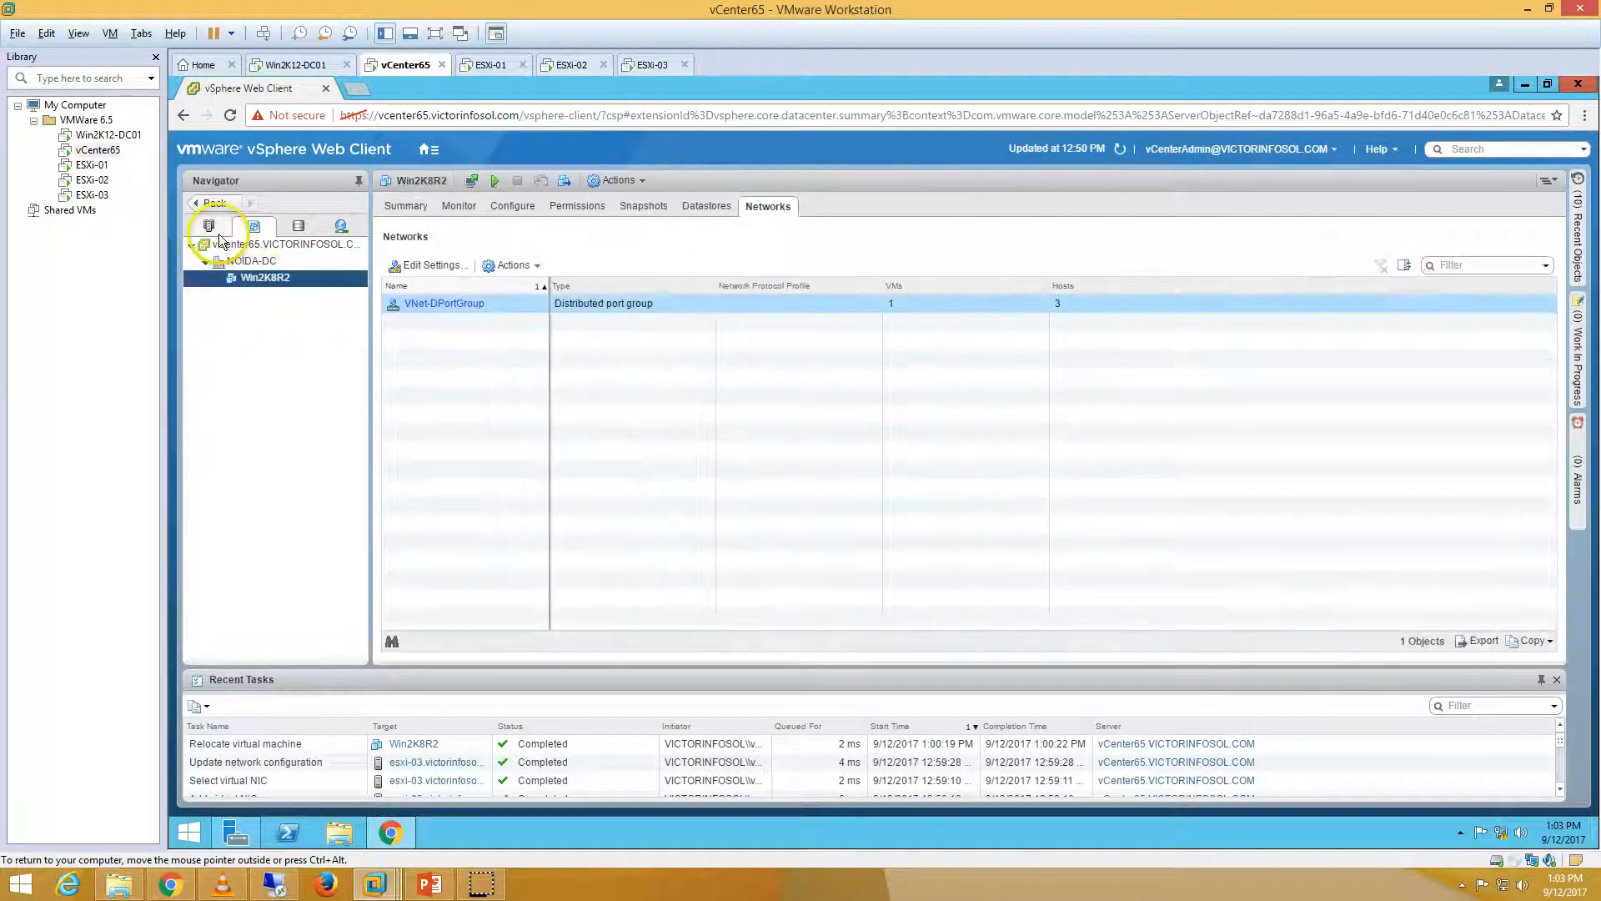
{"action": "left_click", "coordinate": [210, 226]}
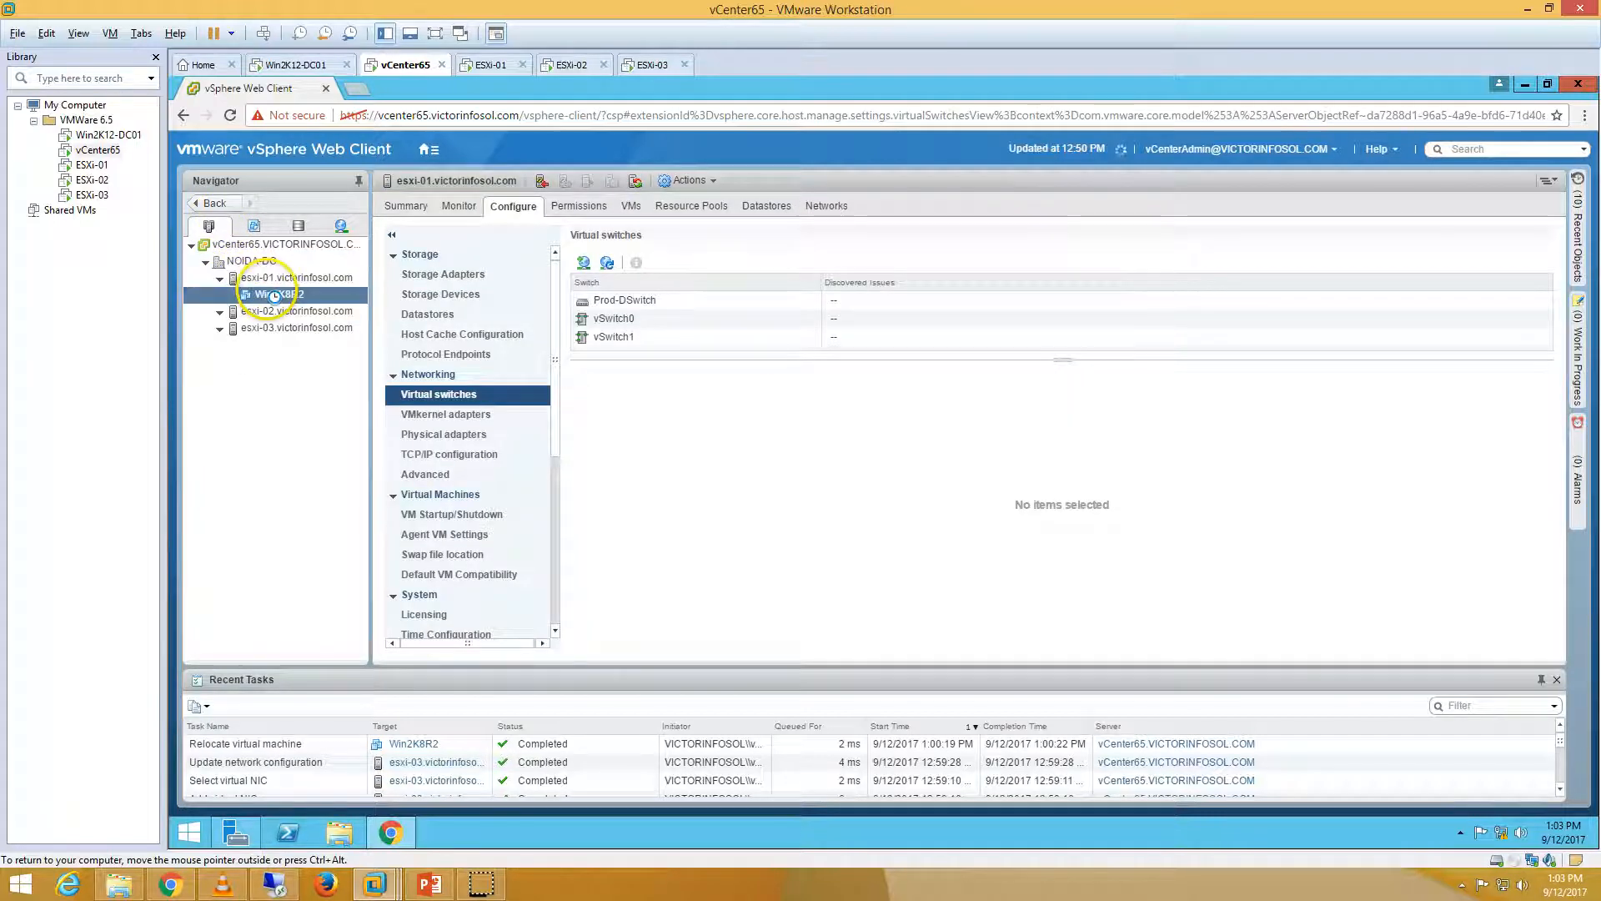
{"action": "left_click", "coordinate": [265, 294]}
{"action": "right_click", "coordinate": [267, 295]}
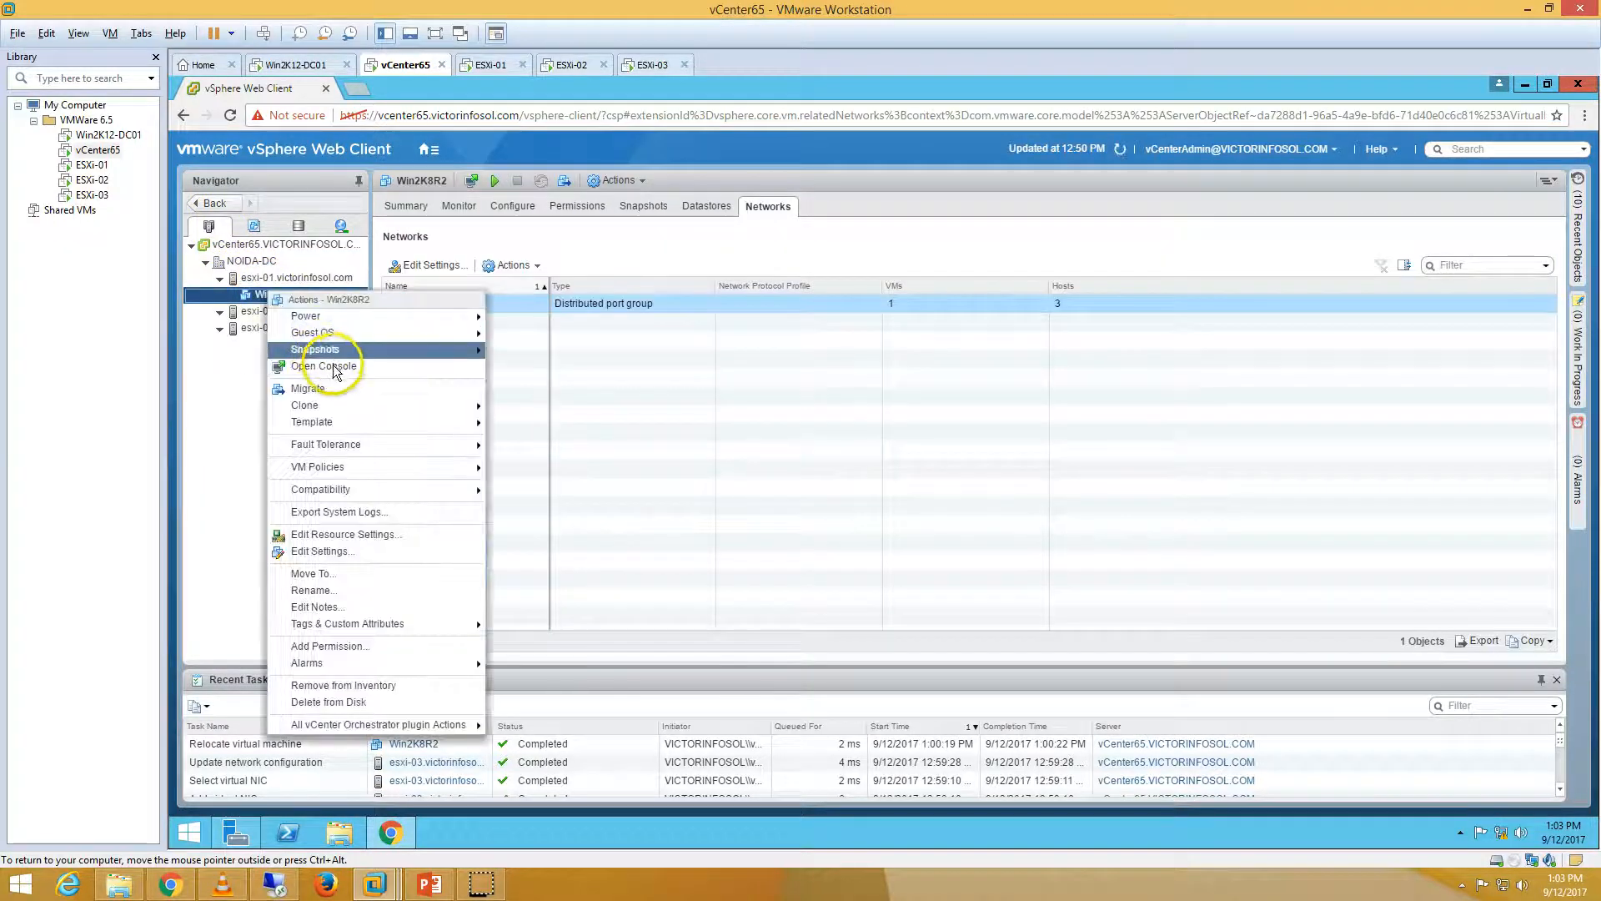
{"action": "mouse_move", "coordinate": [359, 332]}
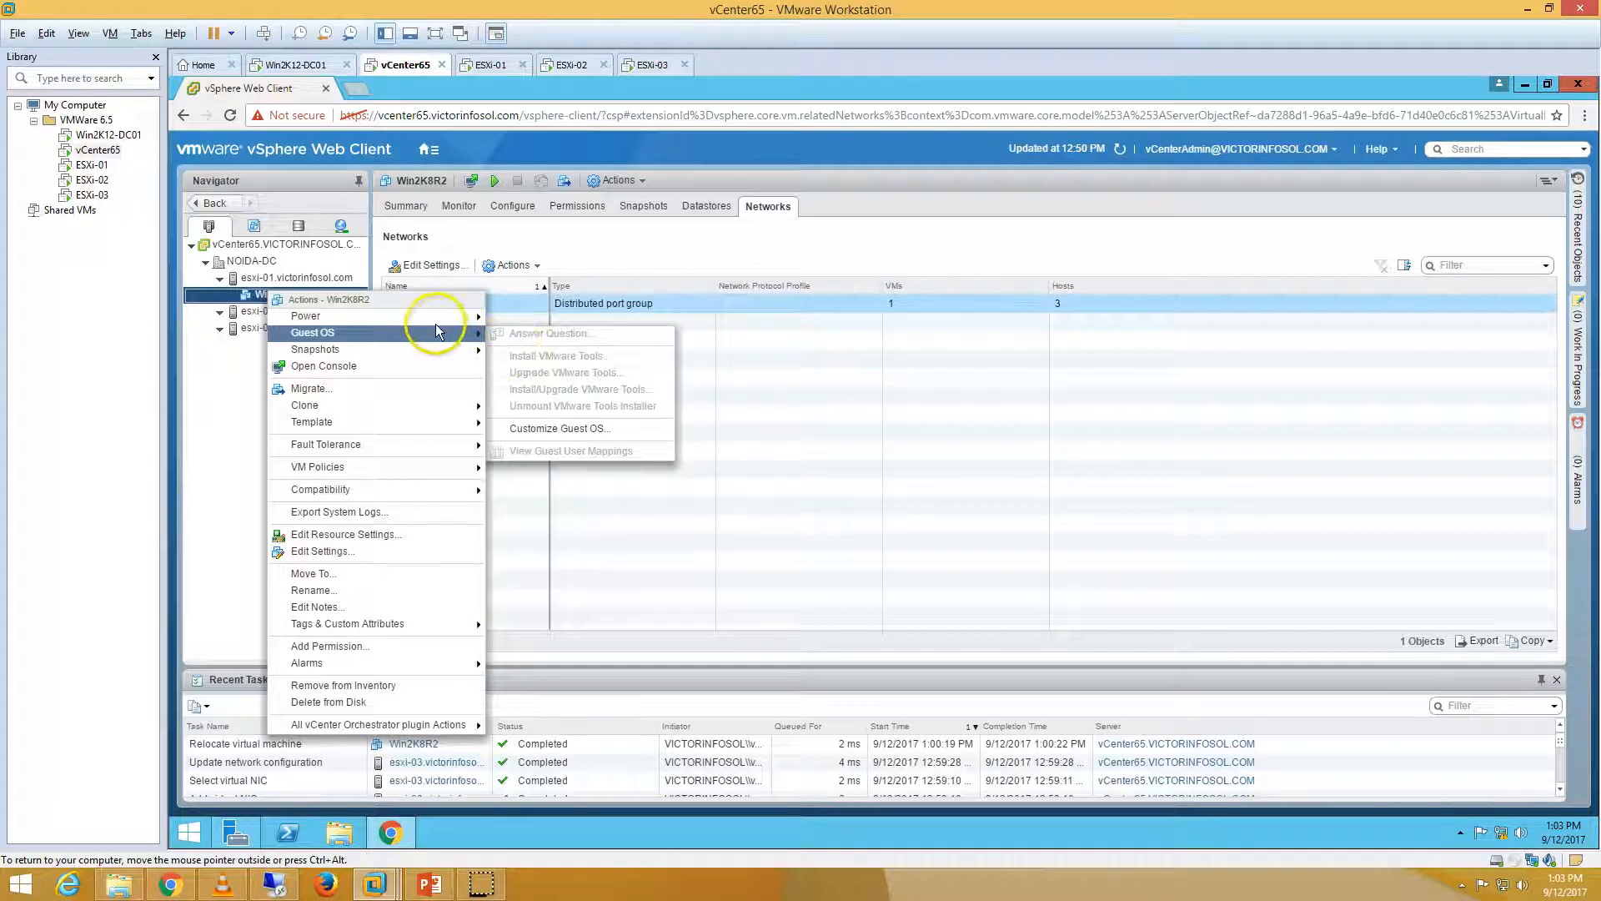
{"action": "mouse_move", "coordinate": [424, 314]}
{"action": "left_click", "coordinate": [526, 317]}
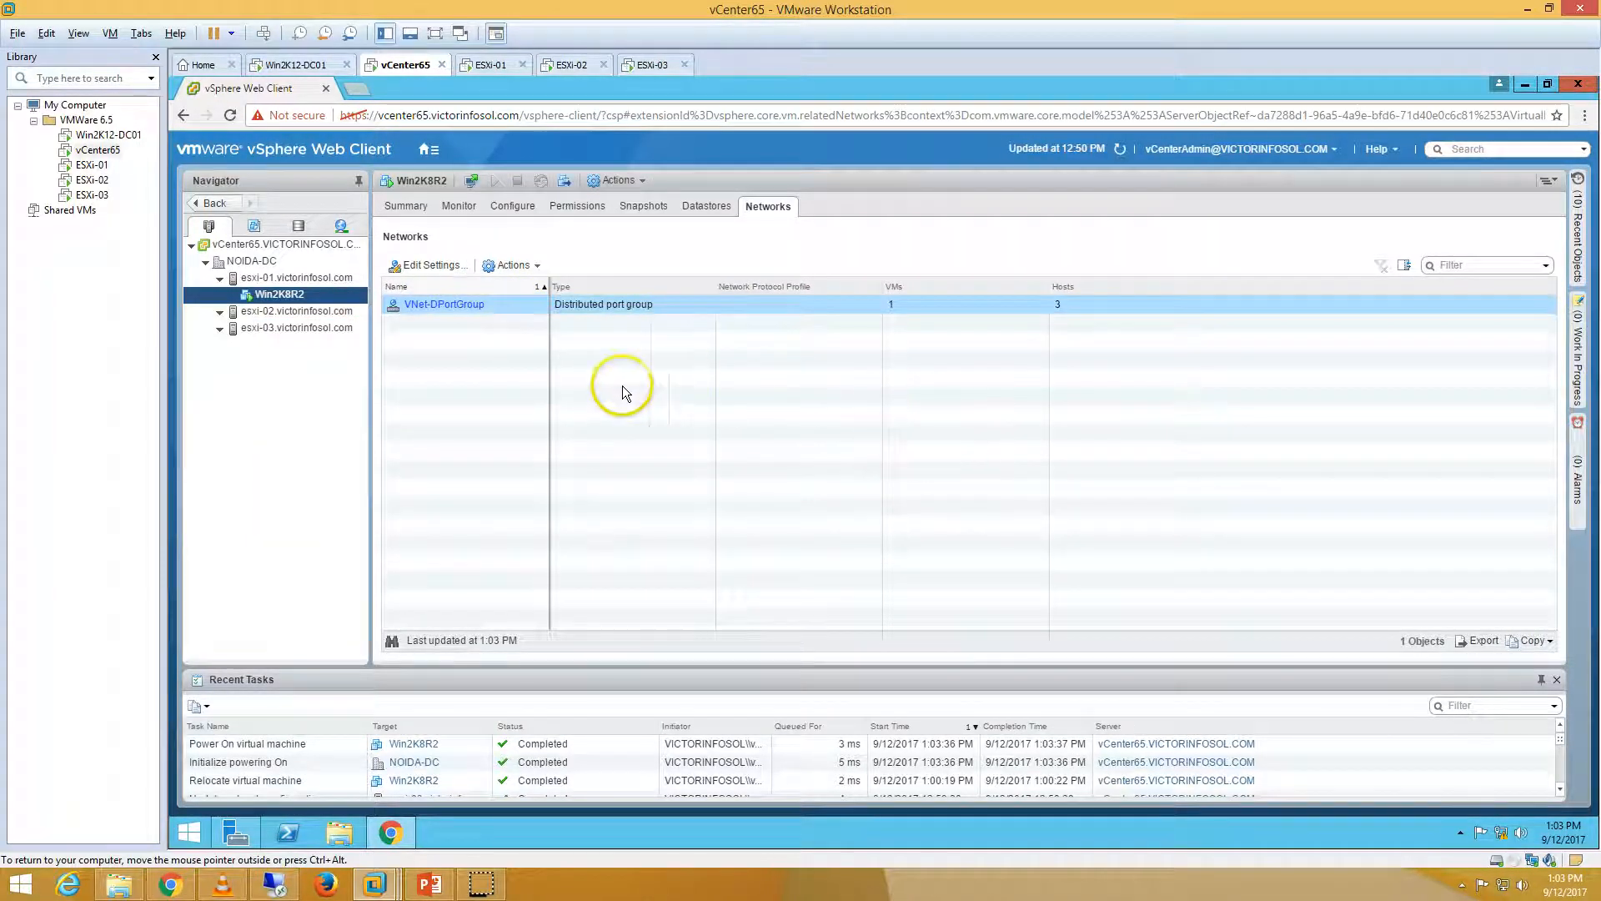
Open the Win2K8R2 virtual machine's remote console, close the leftover blank browser tab and bring the console forward
{"action": "right_click", "coordinate": [292, 294]}
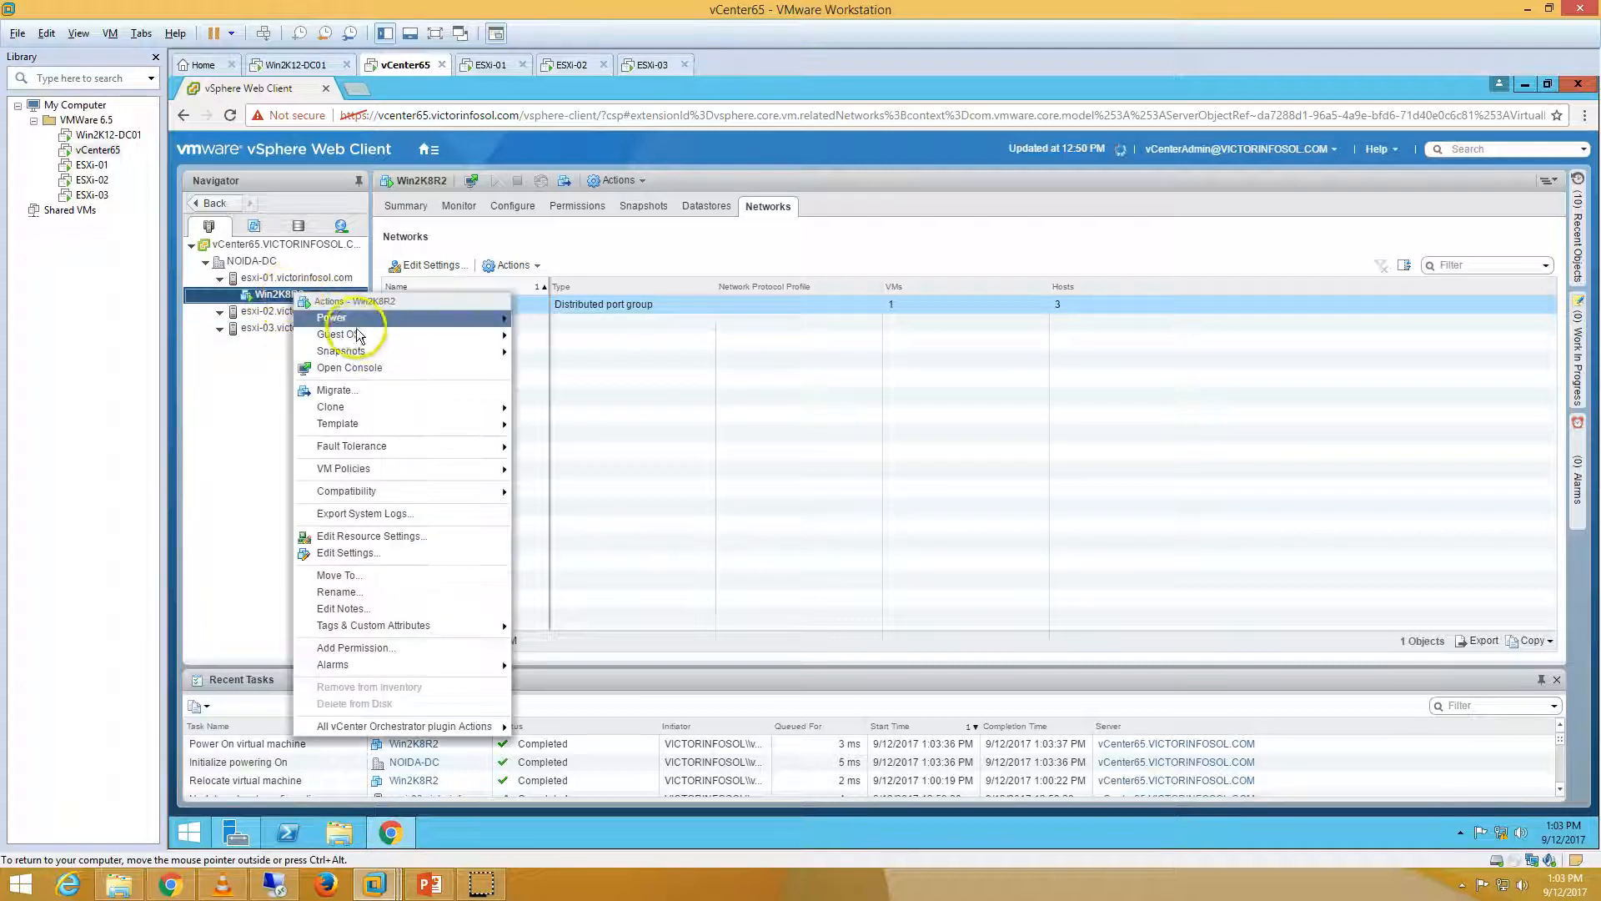
{"action": "left_click", "coordinate": [361, 367]}
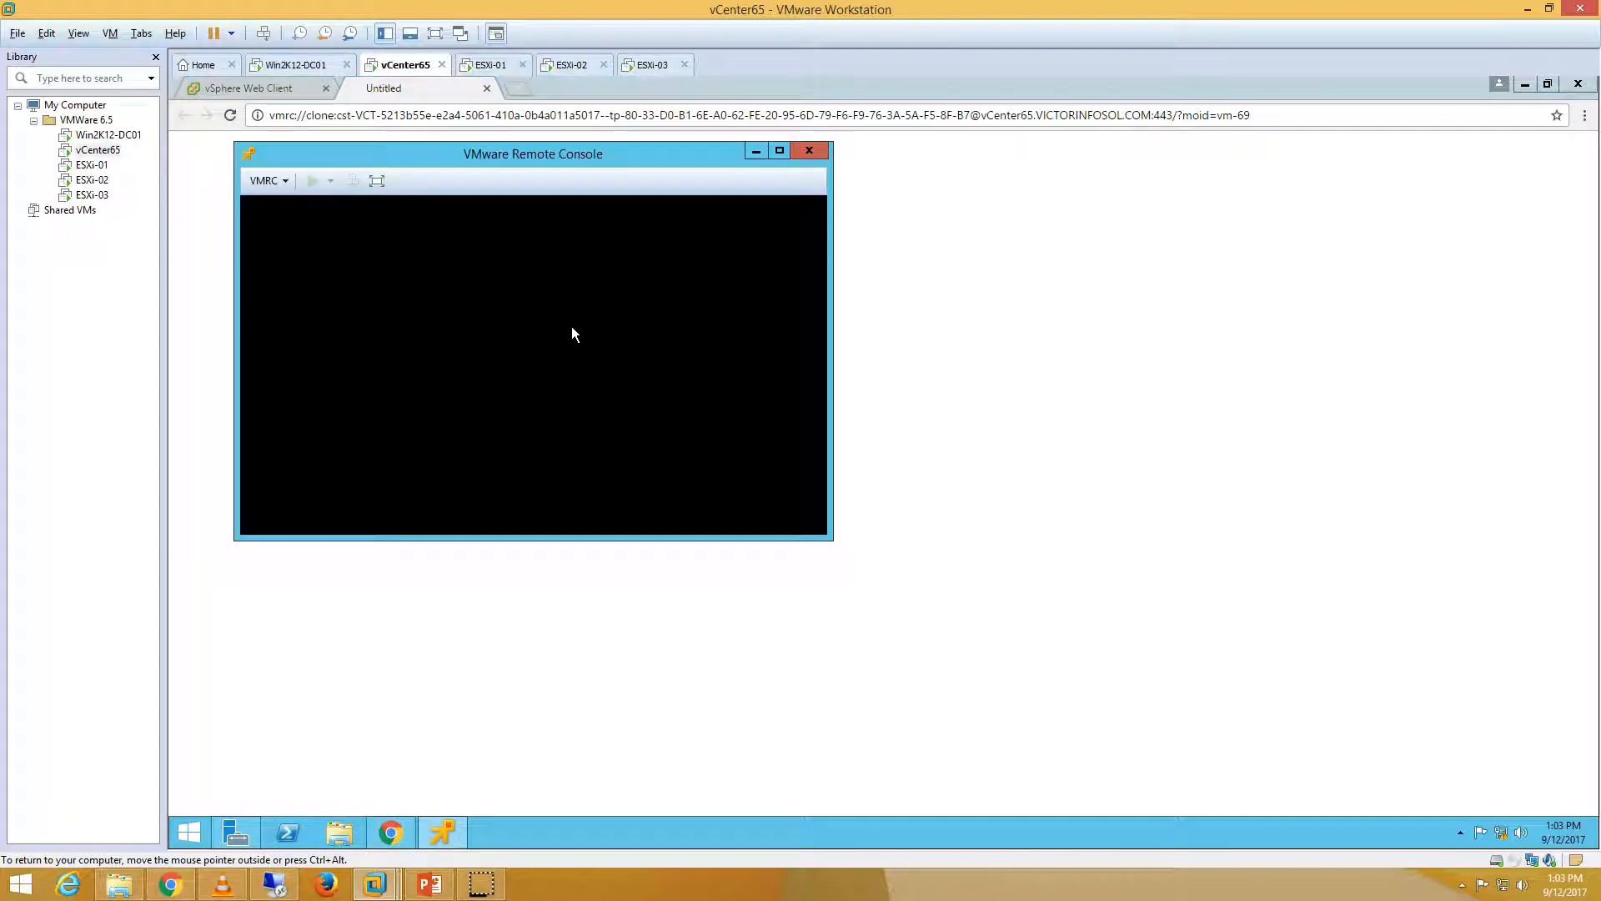
{"action": "left_click", "coordinate": [485, 88]}
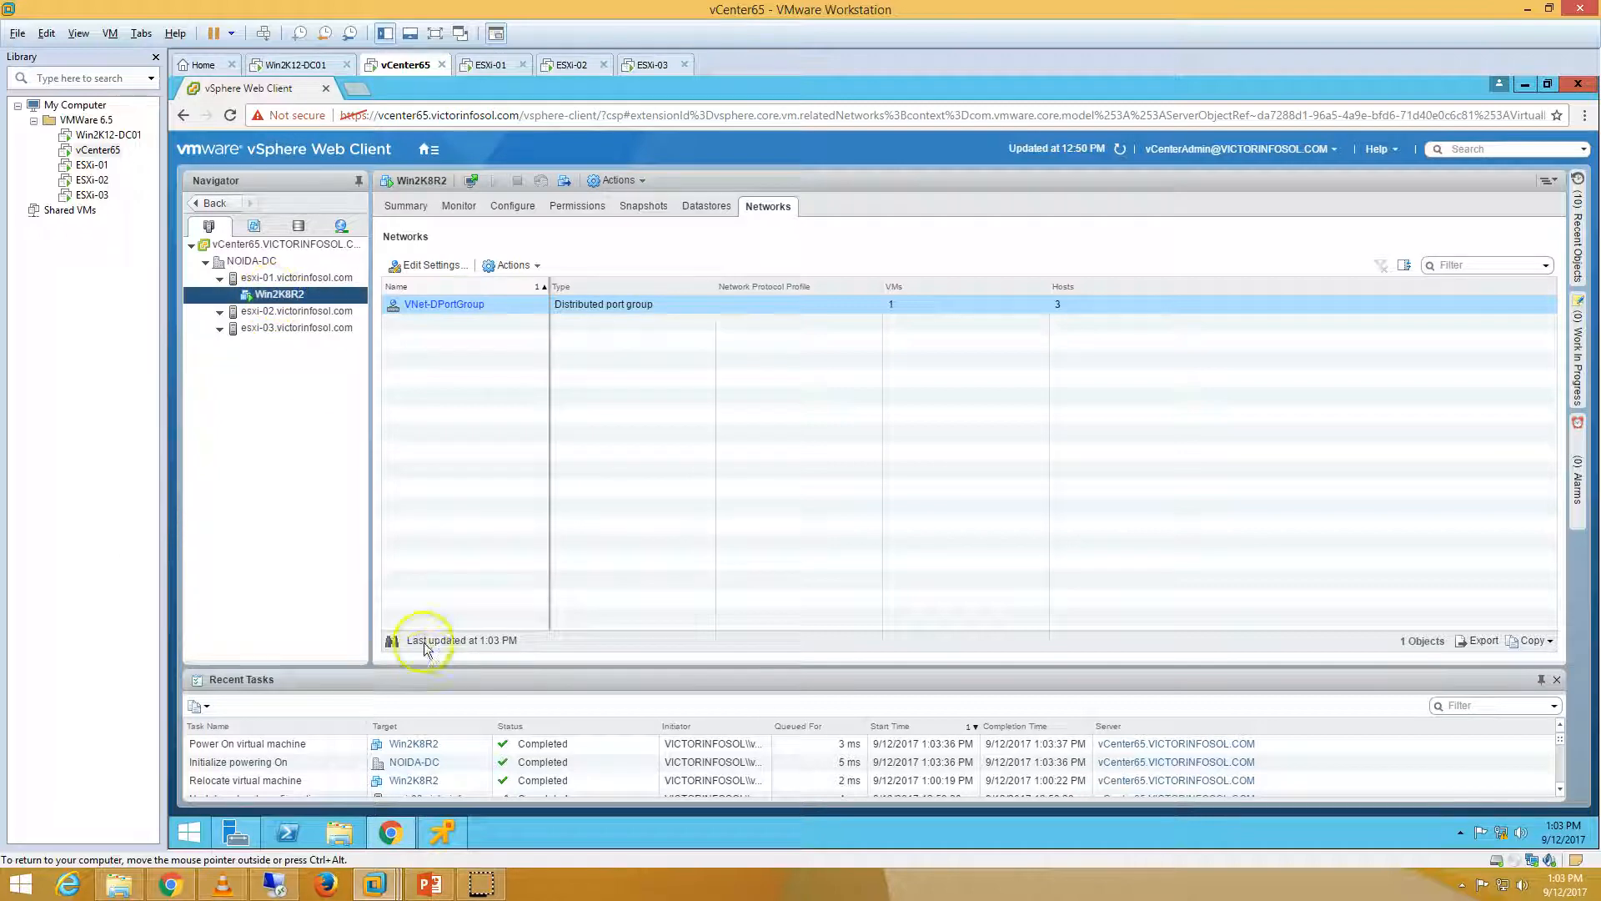
{"action": "left_click", "coordinate": [444, 832]}
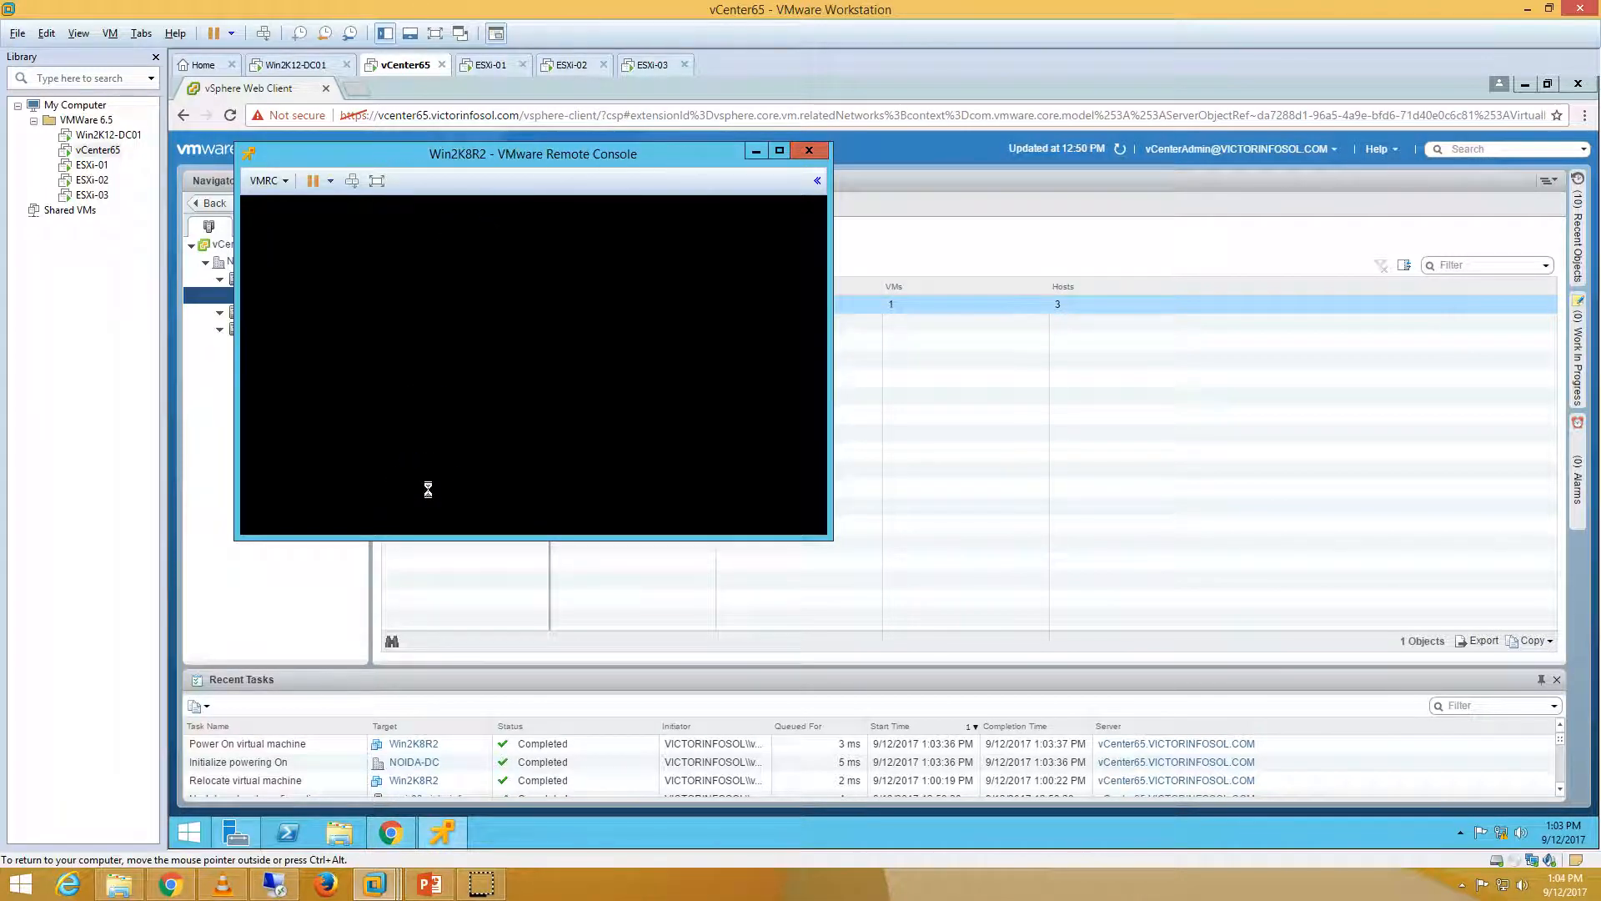
{"action": "left_click", "coordinate": [311, 599]}
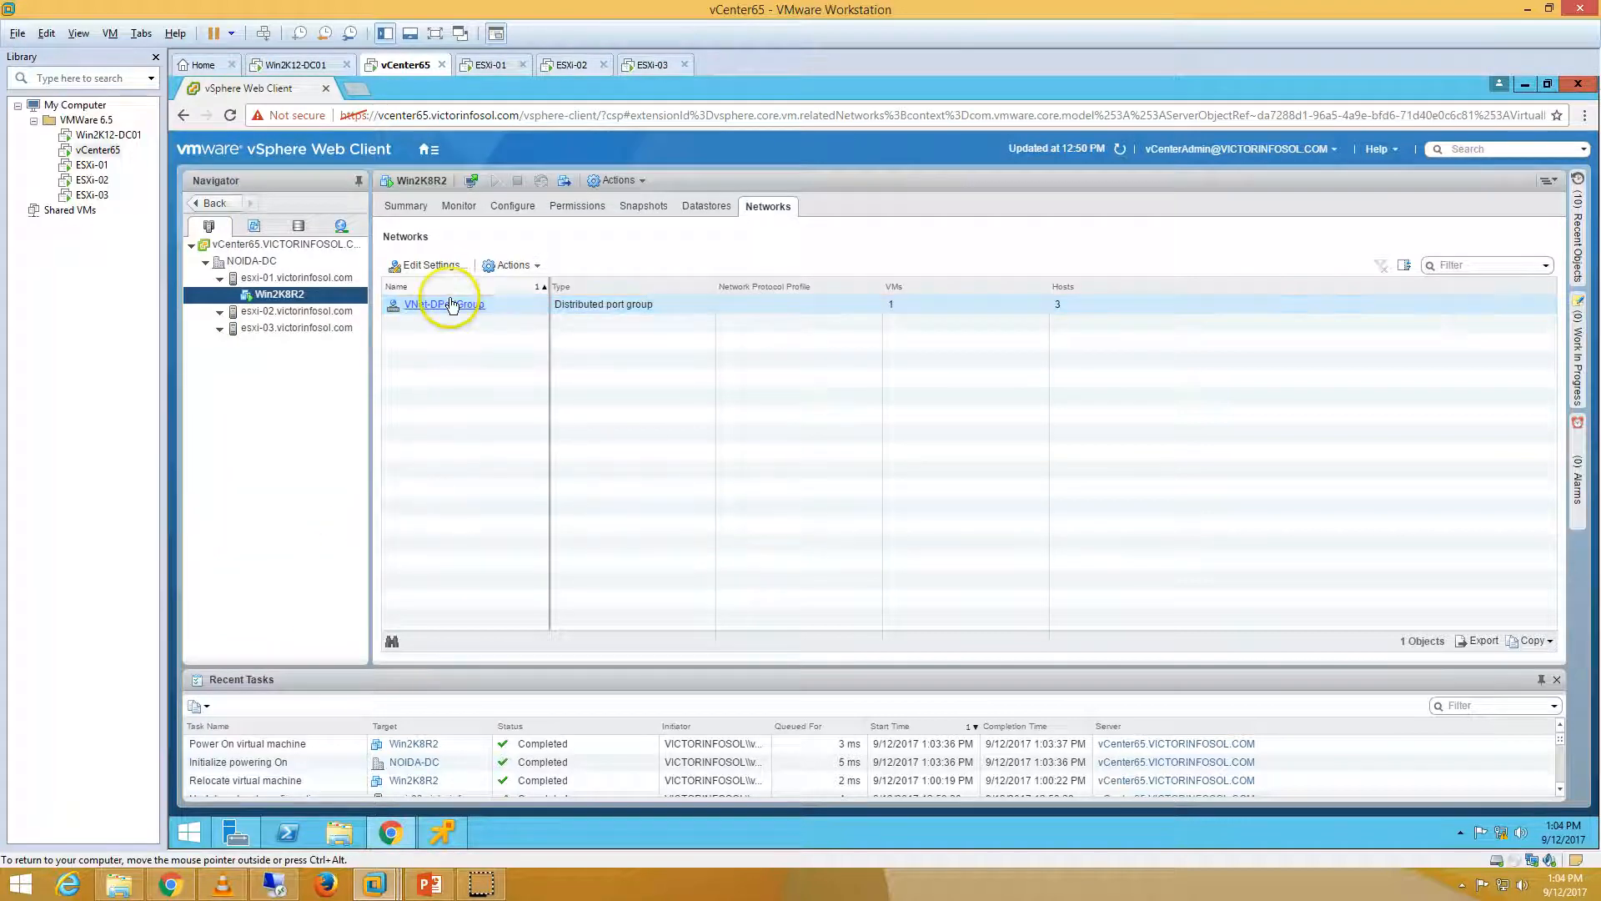
{"action": "left_click", "coordinate": [322, 276]}
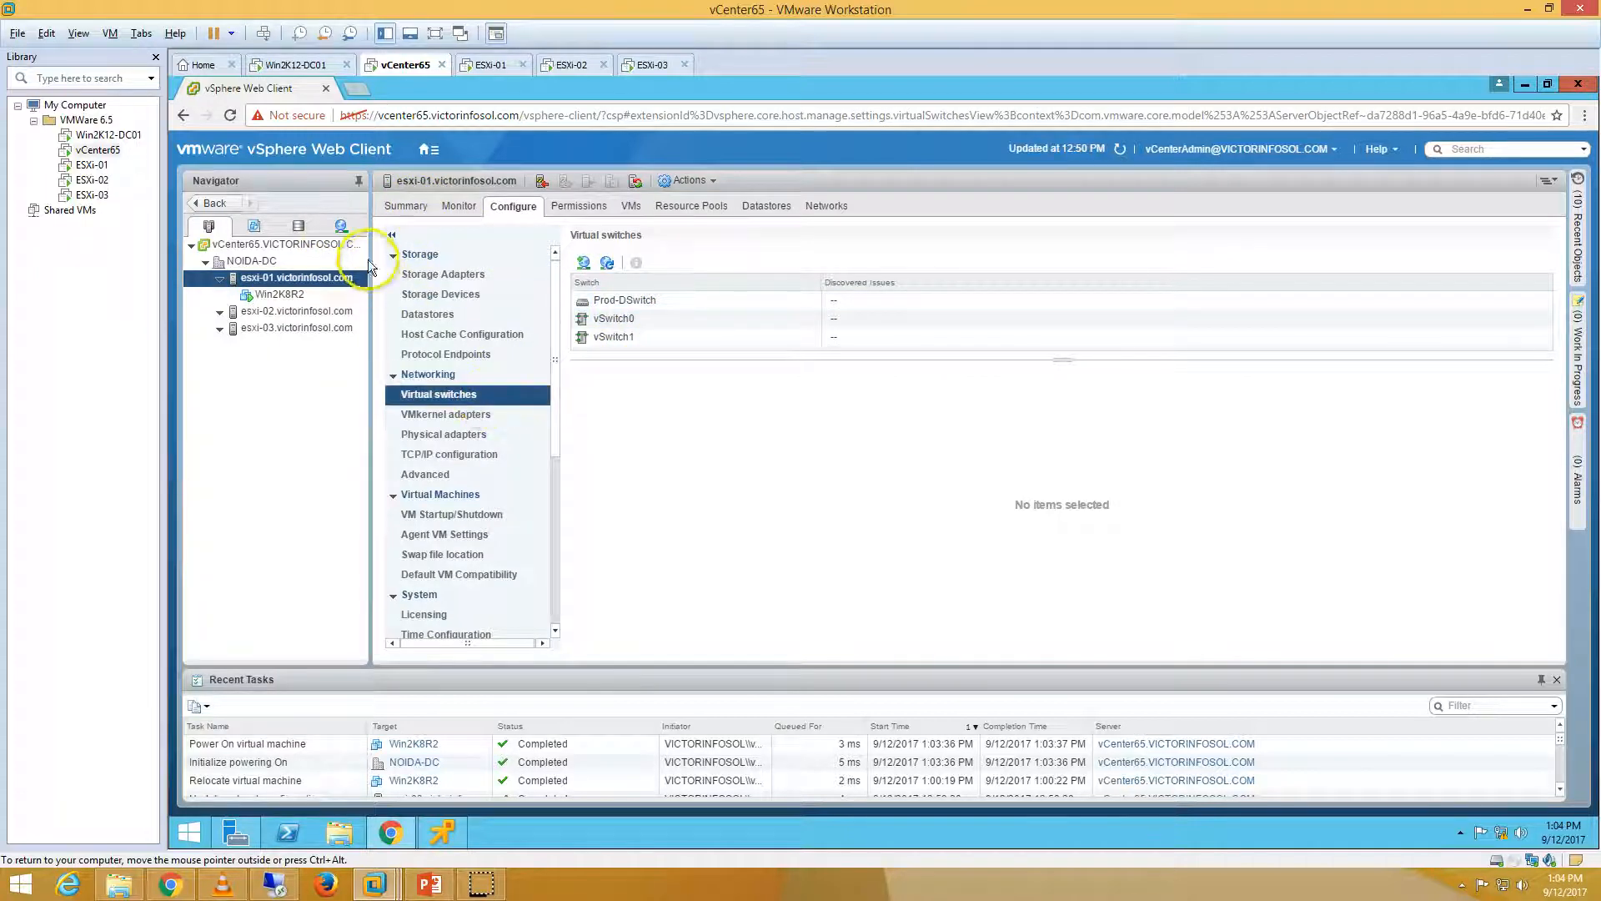
{"action": "left_click", "coordinate": [341, 225]}
{"action": "left_click", "coordinate": [296, 277]}
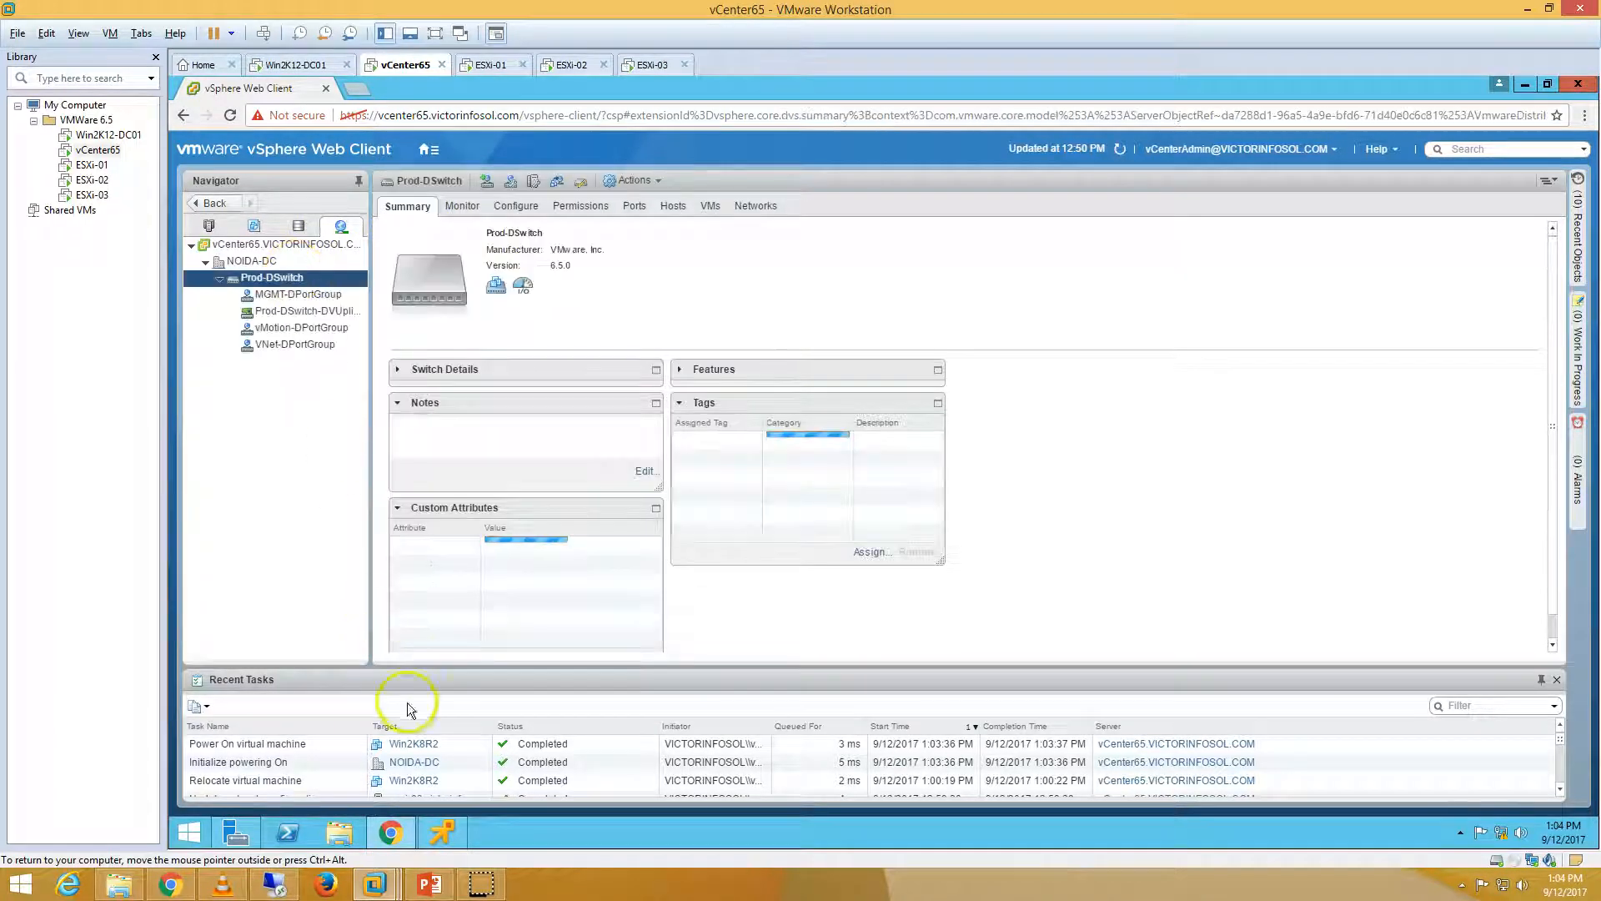
Log on to Windows in the Win2K8R2 remote console with the account password, and release input back to the vCenter machine
{"action": "left_click", "coordinate": [443, 832]}
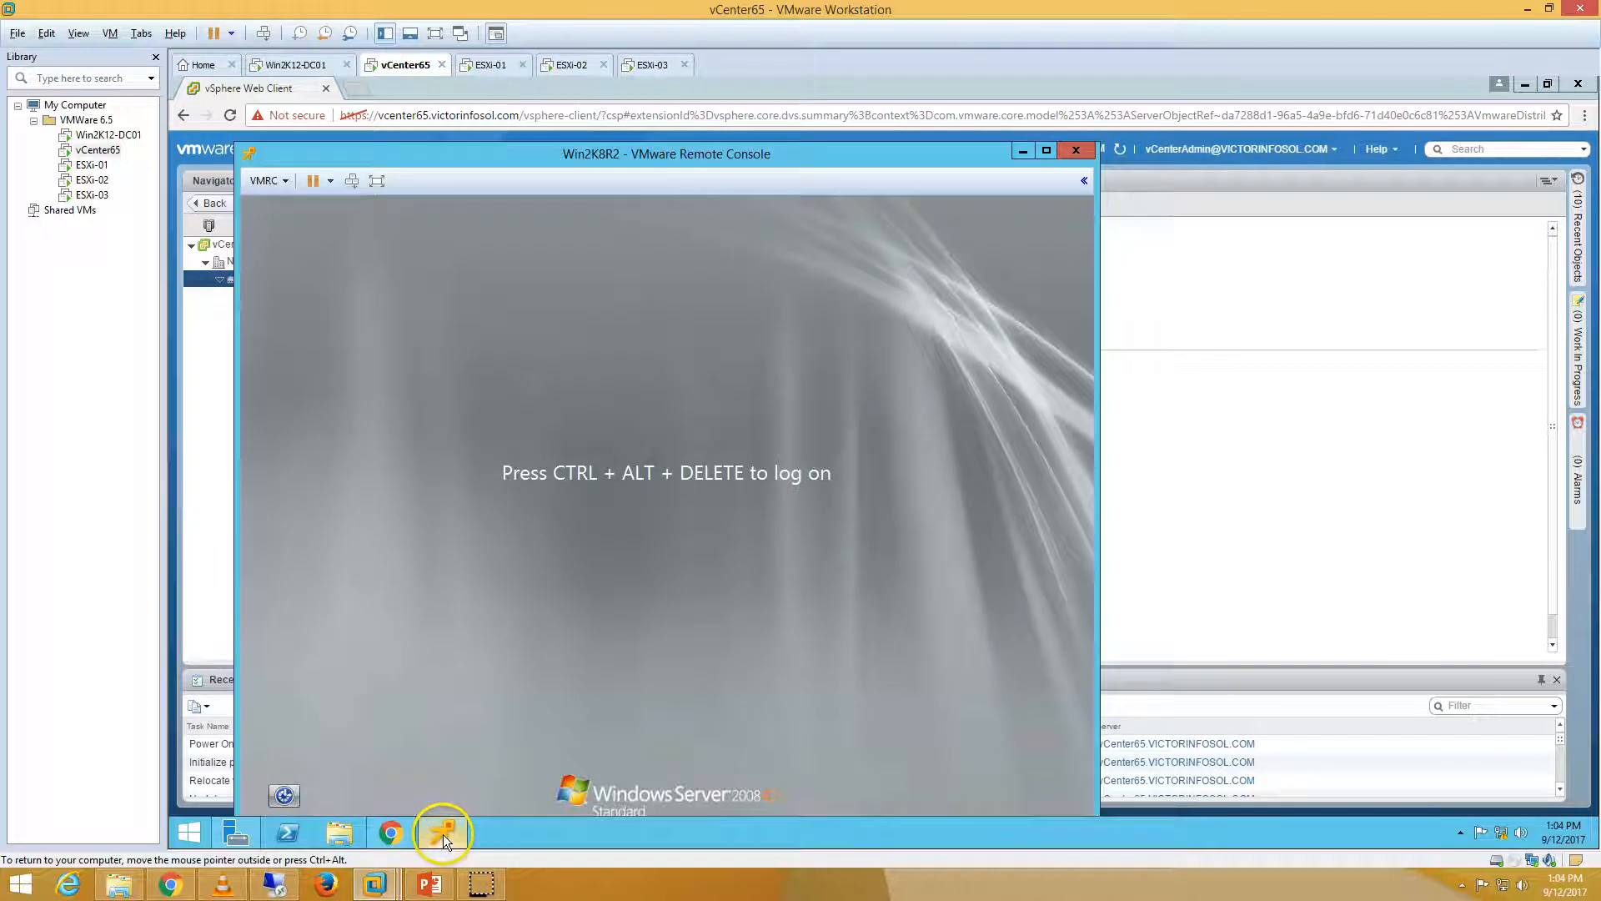
{"action": "left_click", "coordinate": [352, 180]}
{"action": "left_click_drag", "start_coordinate": [537, 158], "coordinate": [748, 104]}
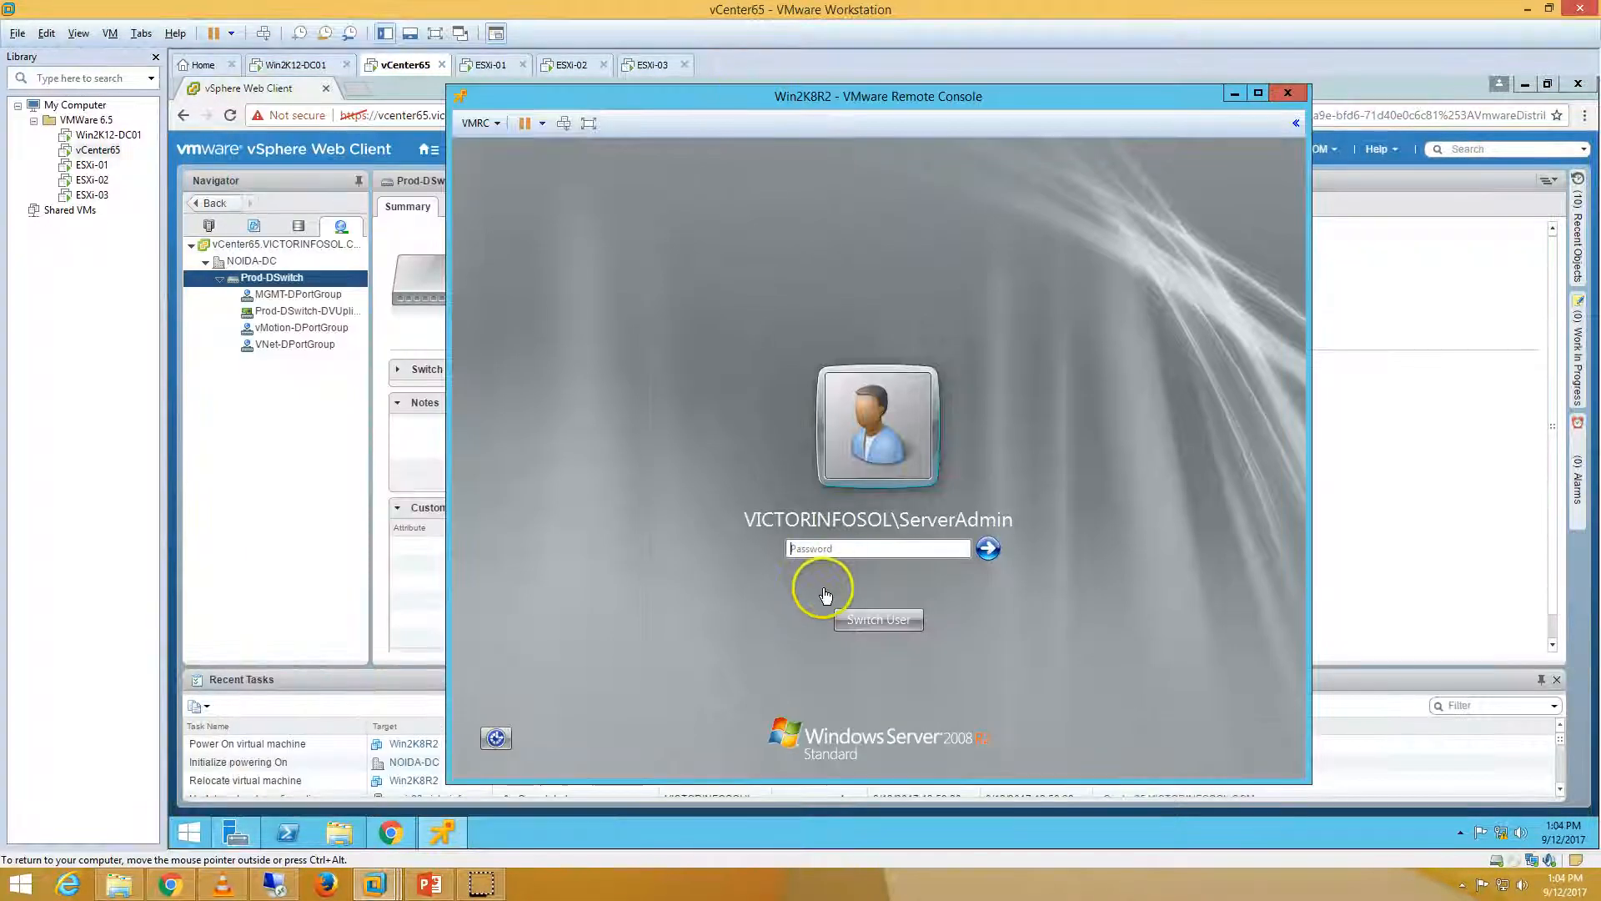
{"action": "left_click", "coordinate": [828, 547]}
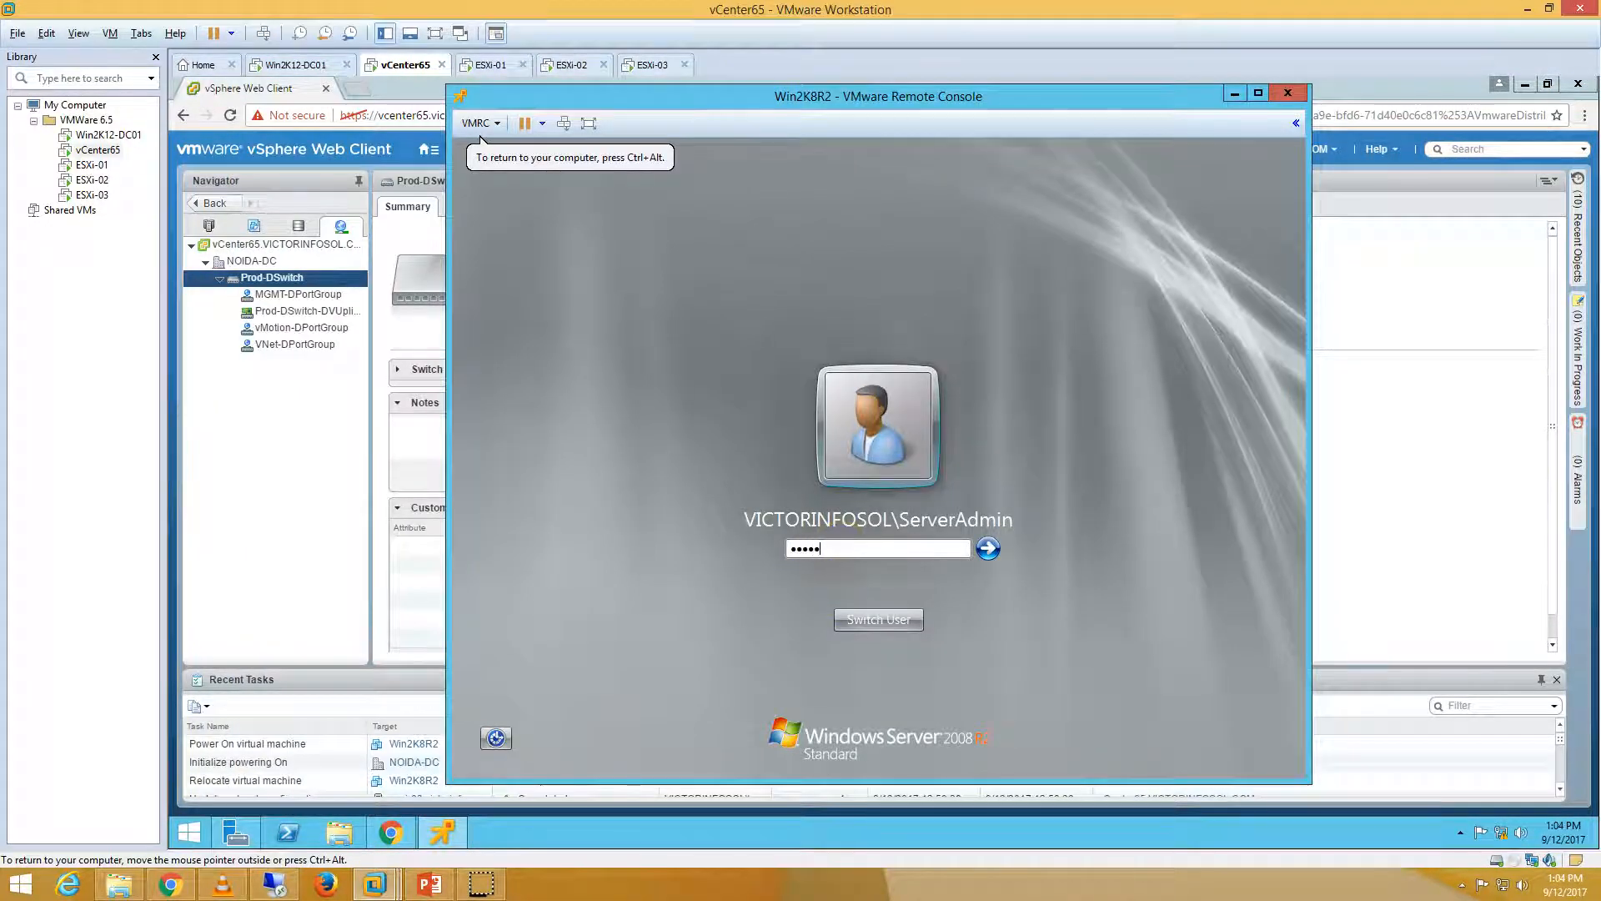
{"action": "key", "text": "Return"}
{"action": "key", "text": "ctrl+alt"}
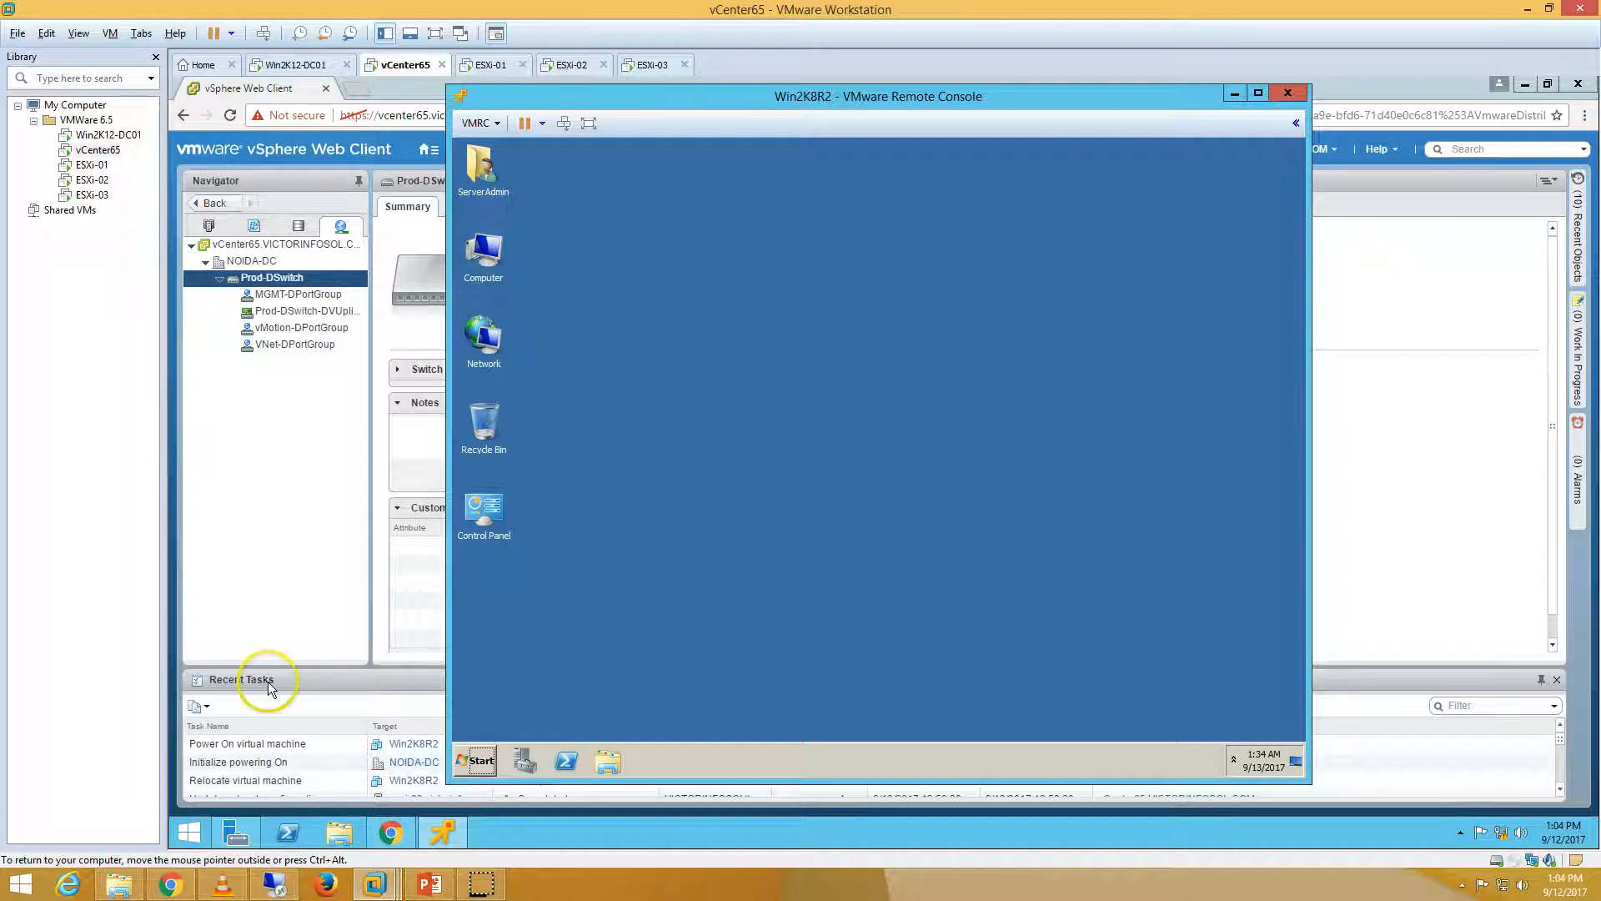
Open a Command Prompt on the vCenter machine, place it over the remote console and begin a ping command
{"action": "left_click", "coordinate": [197, 836]}
{"action": "right_click", "coordinate": [197, 836]}
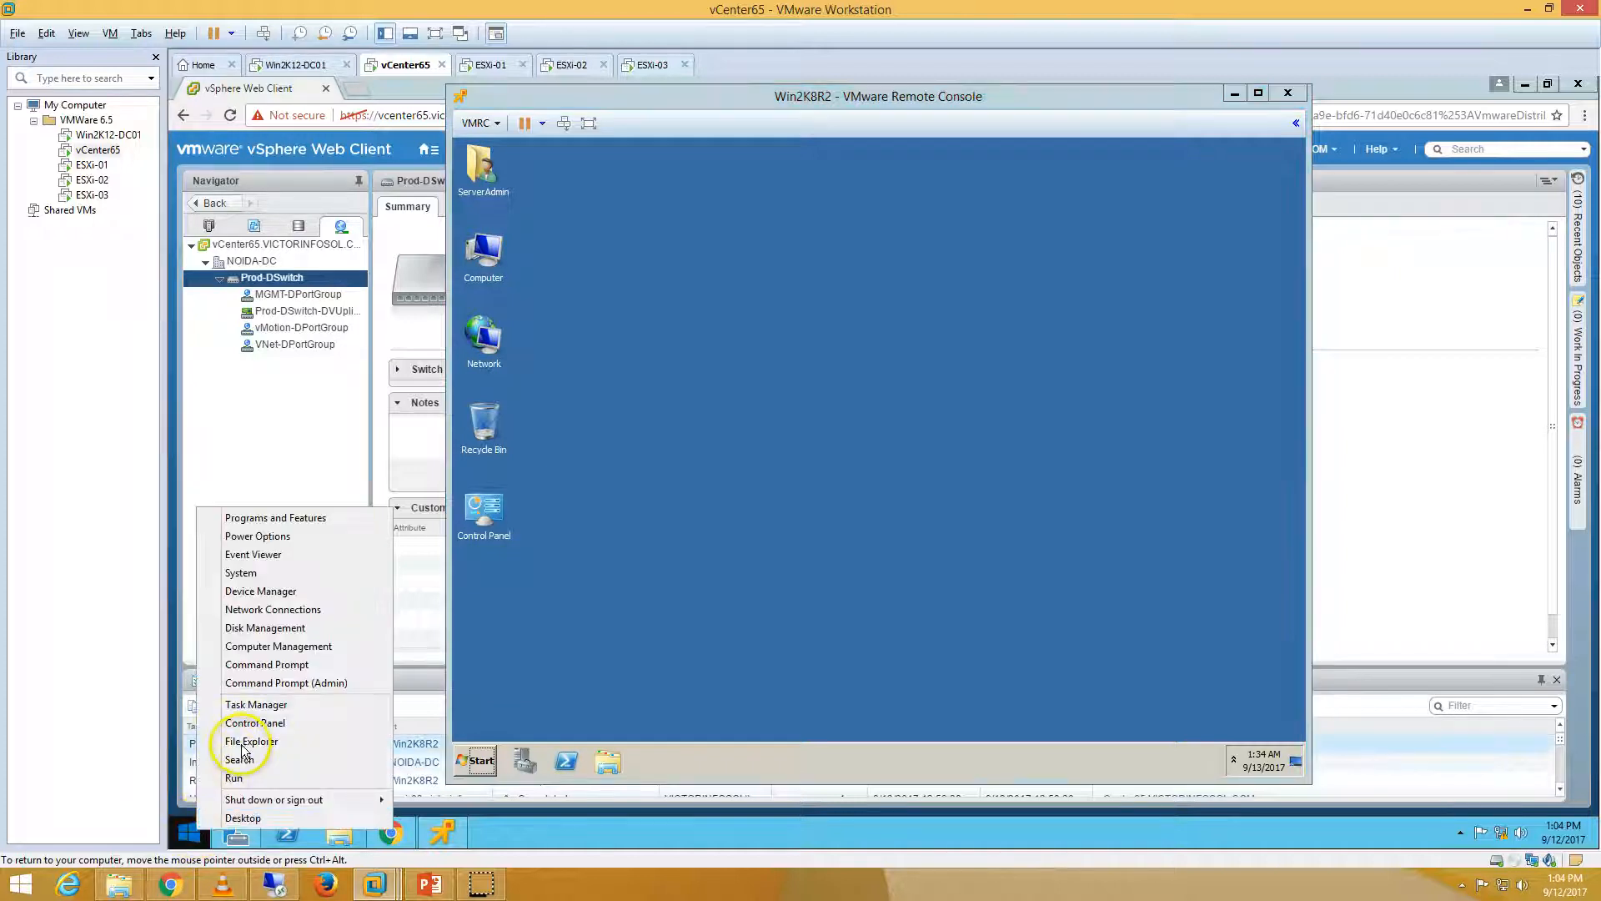
{"action": "left_click", "coordinate": [279, 666]}
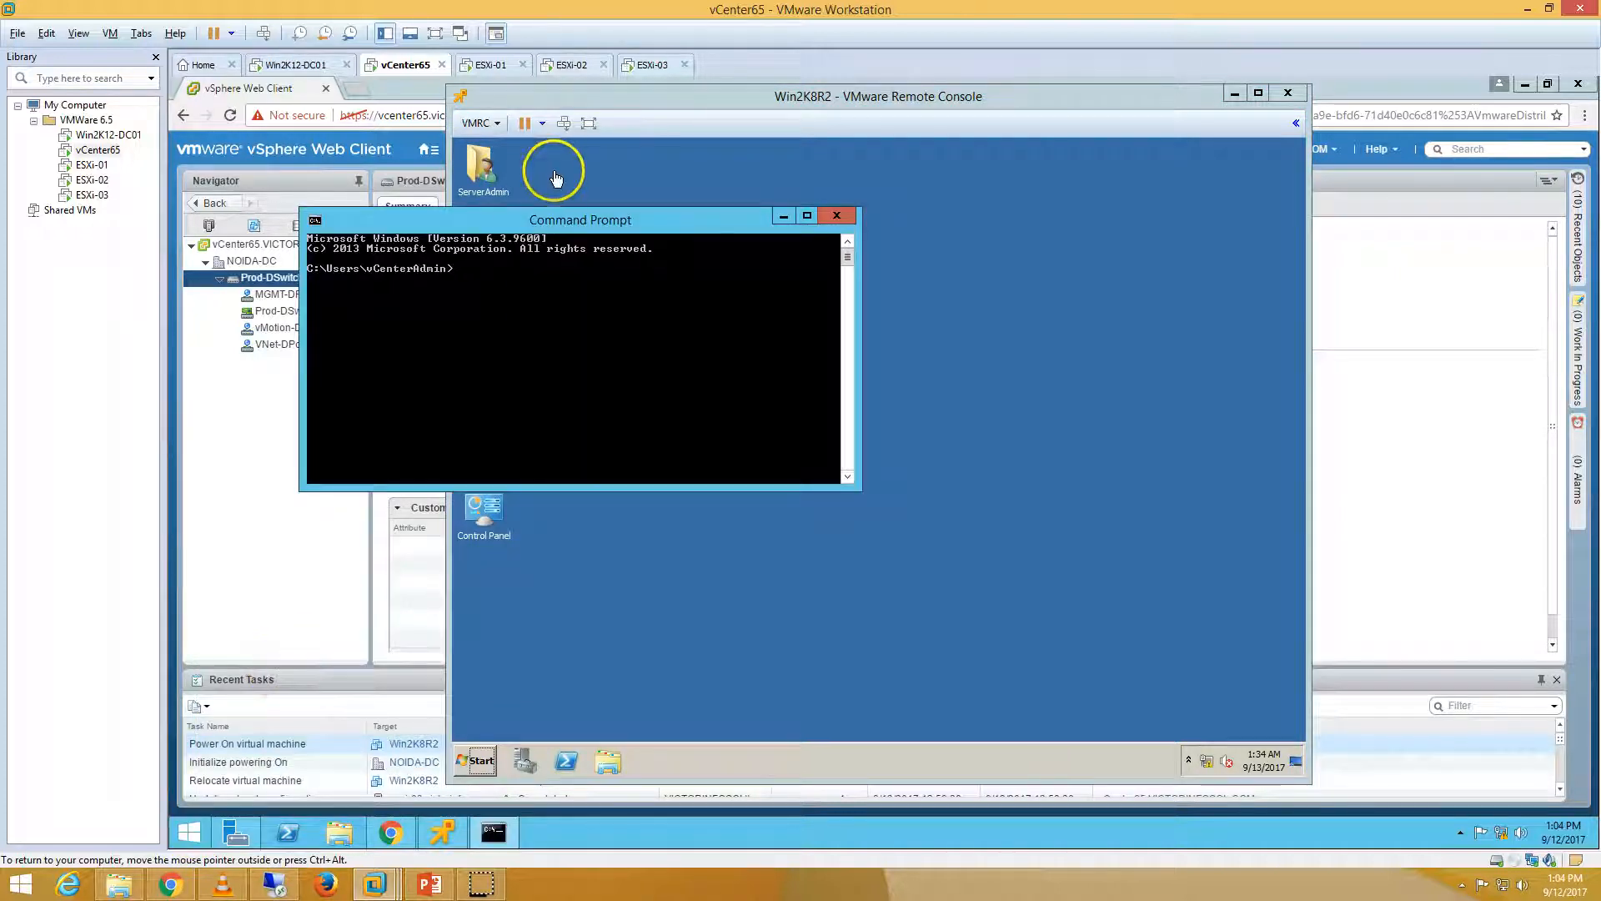
{"action": "left_click_drag", "start_coordinate": [543, 221], "coordinate": [1026, 380]}
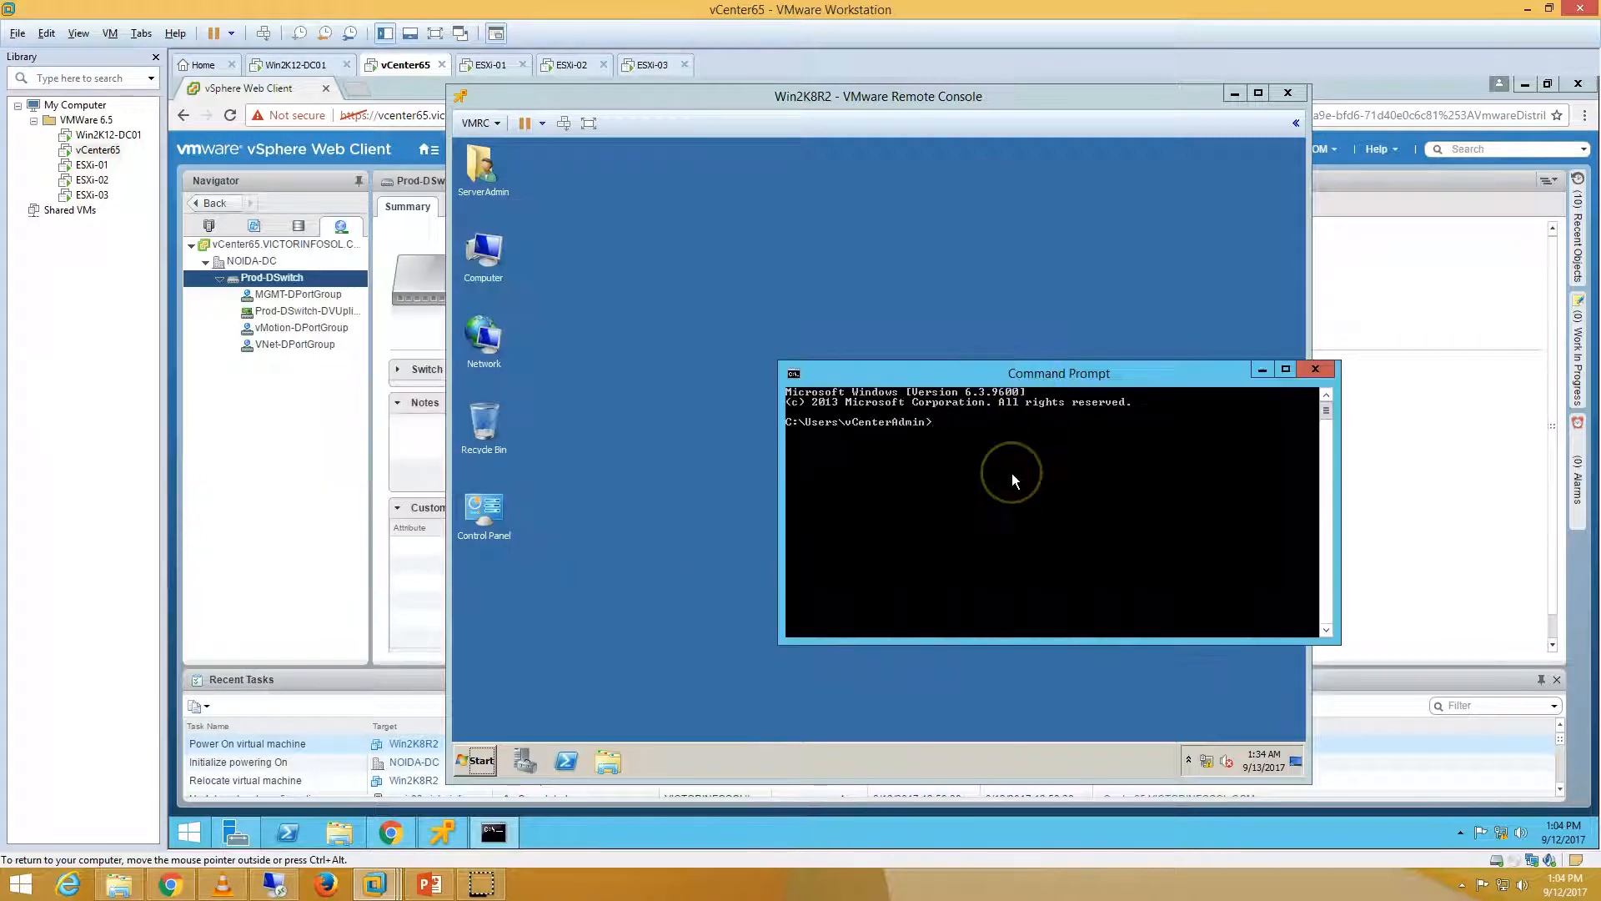
{"action": "type", "text": "ping"}
Return to the vSphere Web Client and look up the IP address in the Win2K8R2 virtual machine's summary
{"action": "left_click", "coordinate": [289, 486]}
{"action": "left_click", "coordinate": [258, 232]}
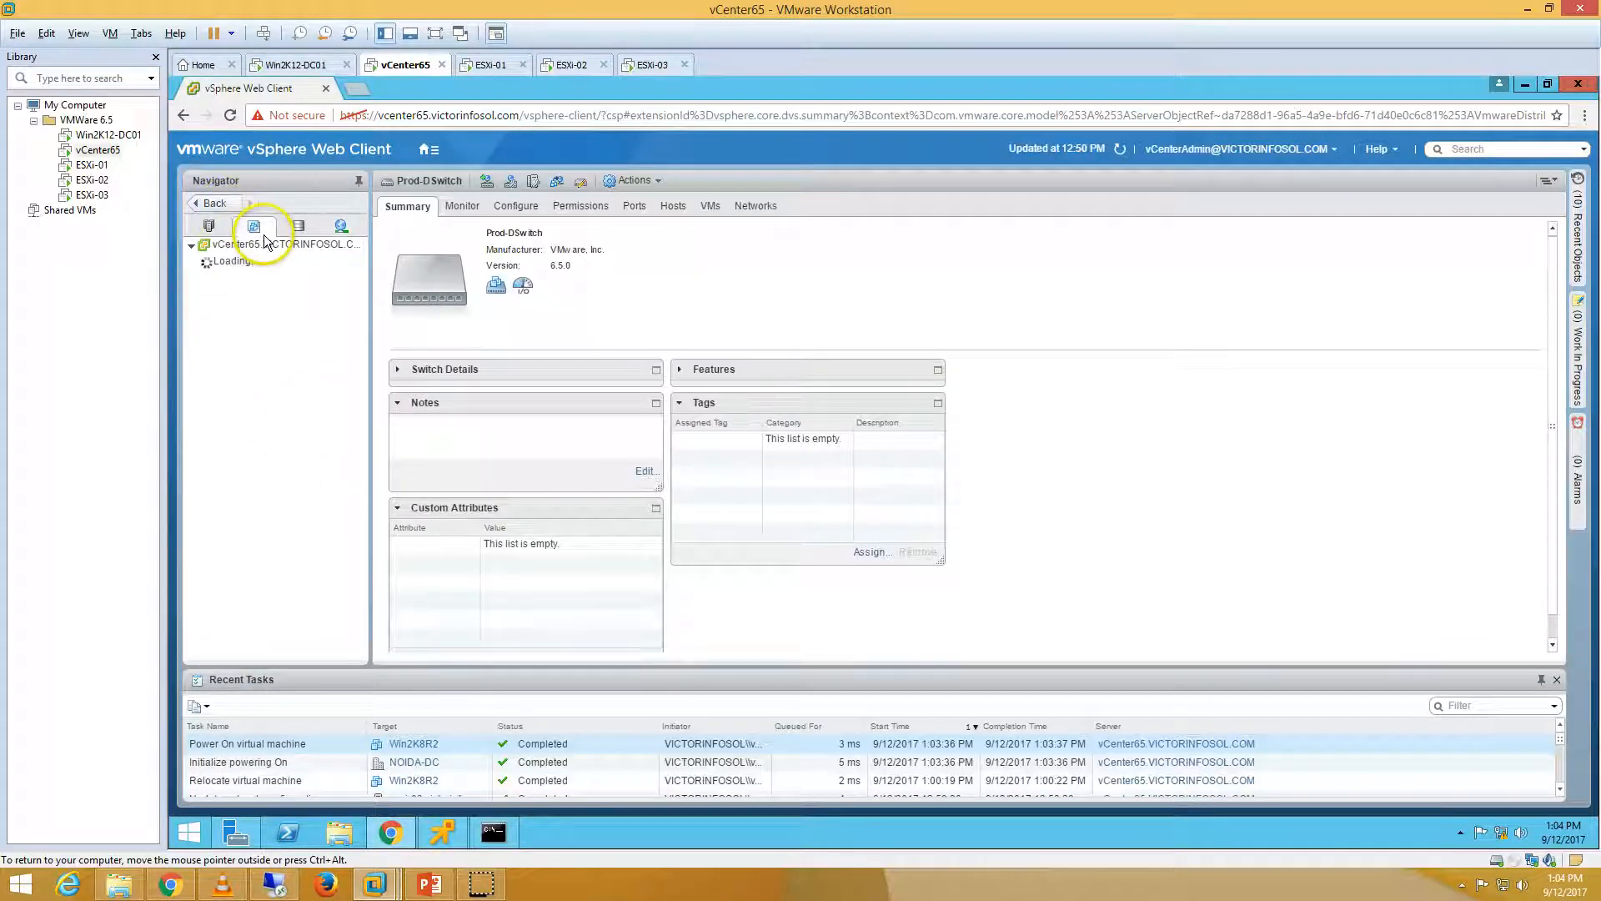
{"action": "left_click", "coordinate": [408, 207]}
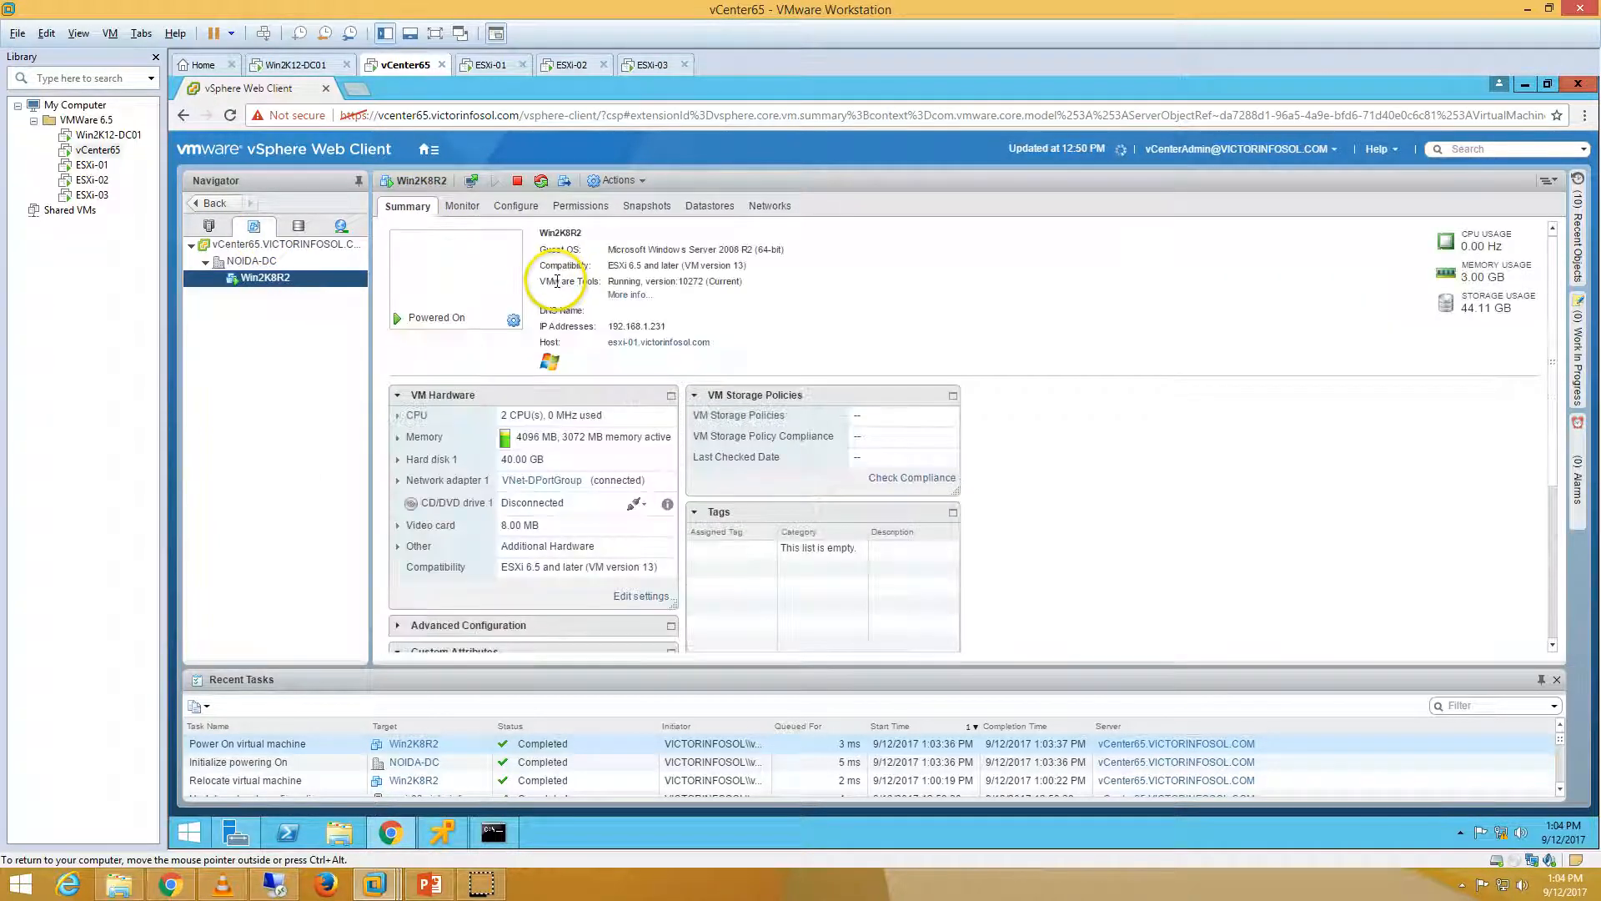
Ping 192.168.1.231 from the vCenter machine's Command Prompt
{"action": "left_click", "coordinate": [494, 831]}
{"action": "type", "text": "19"}
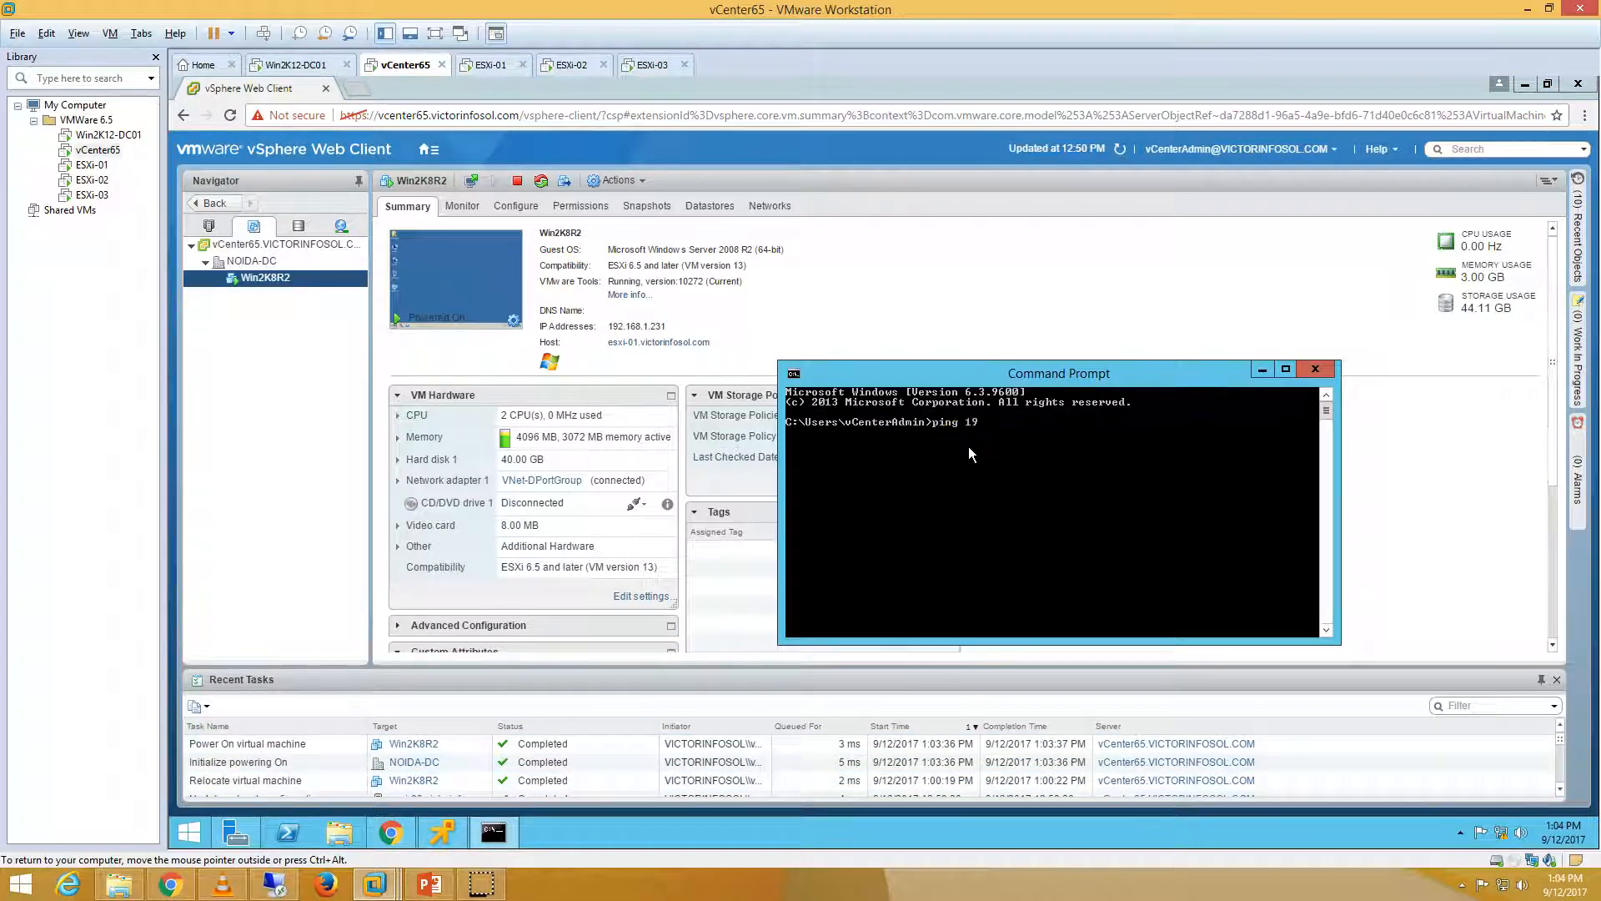
{"action": "type", "text": "2.168.1"}
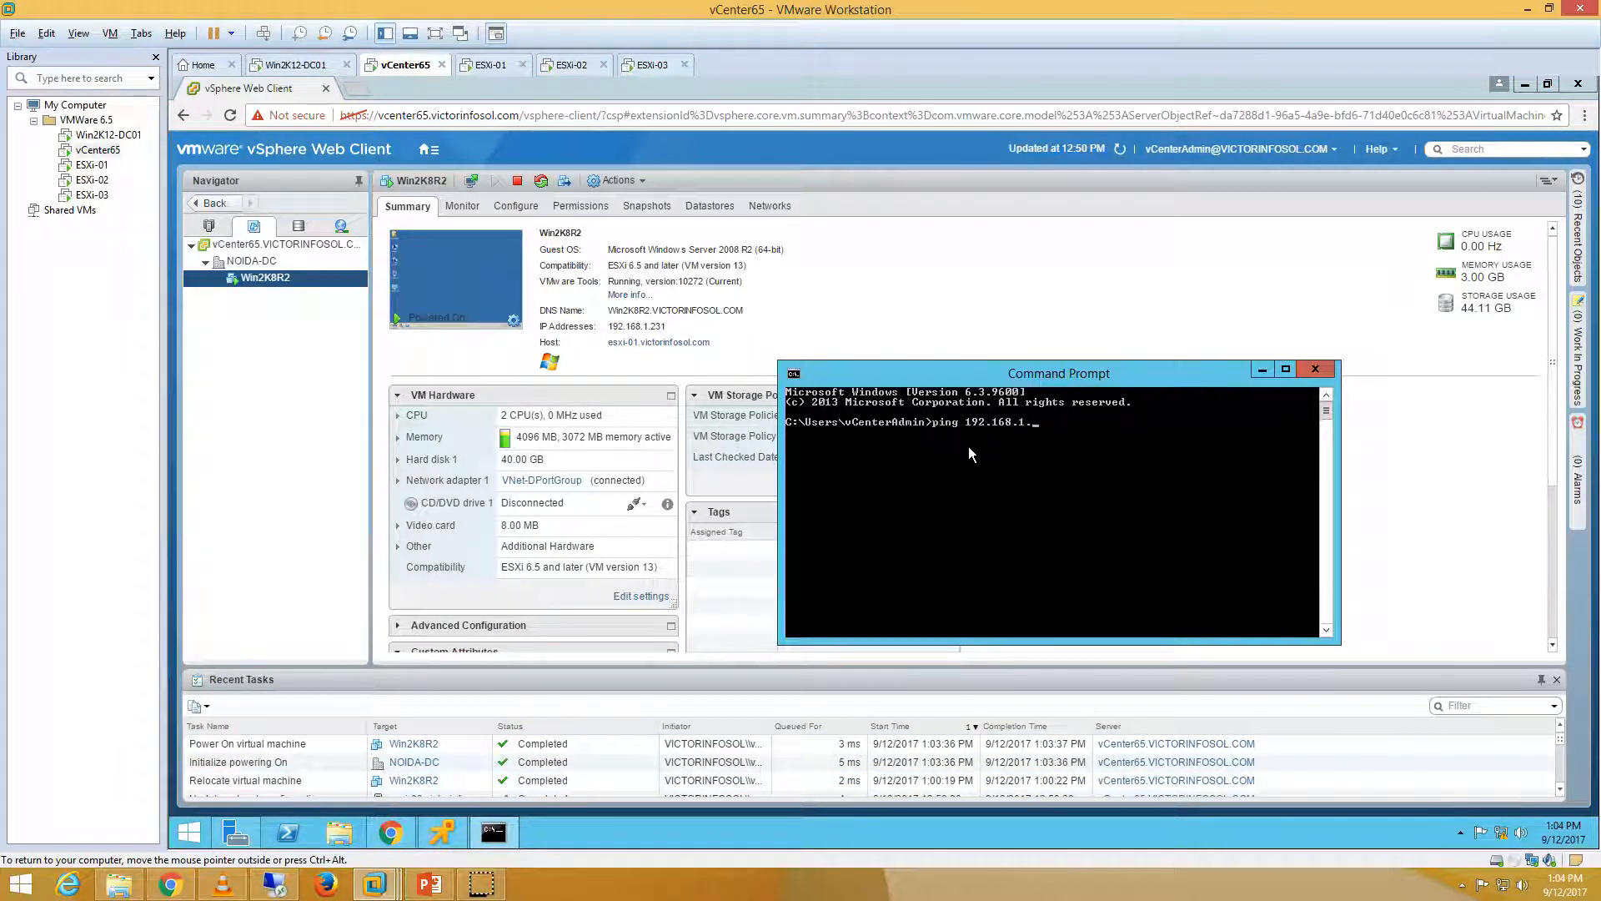
{"action": "type", "text": ".231"}
{"action": "key", "text": "Return"}
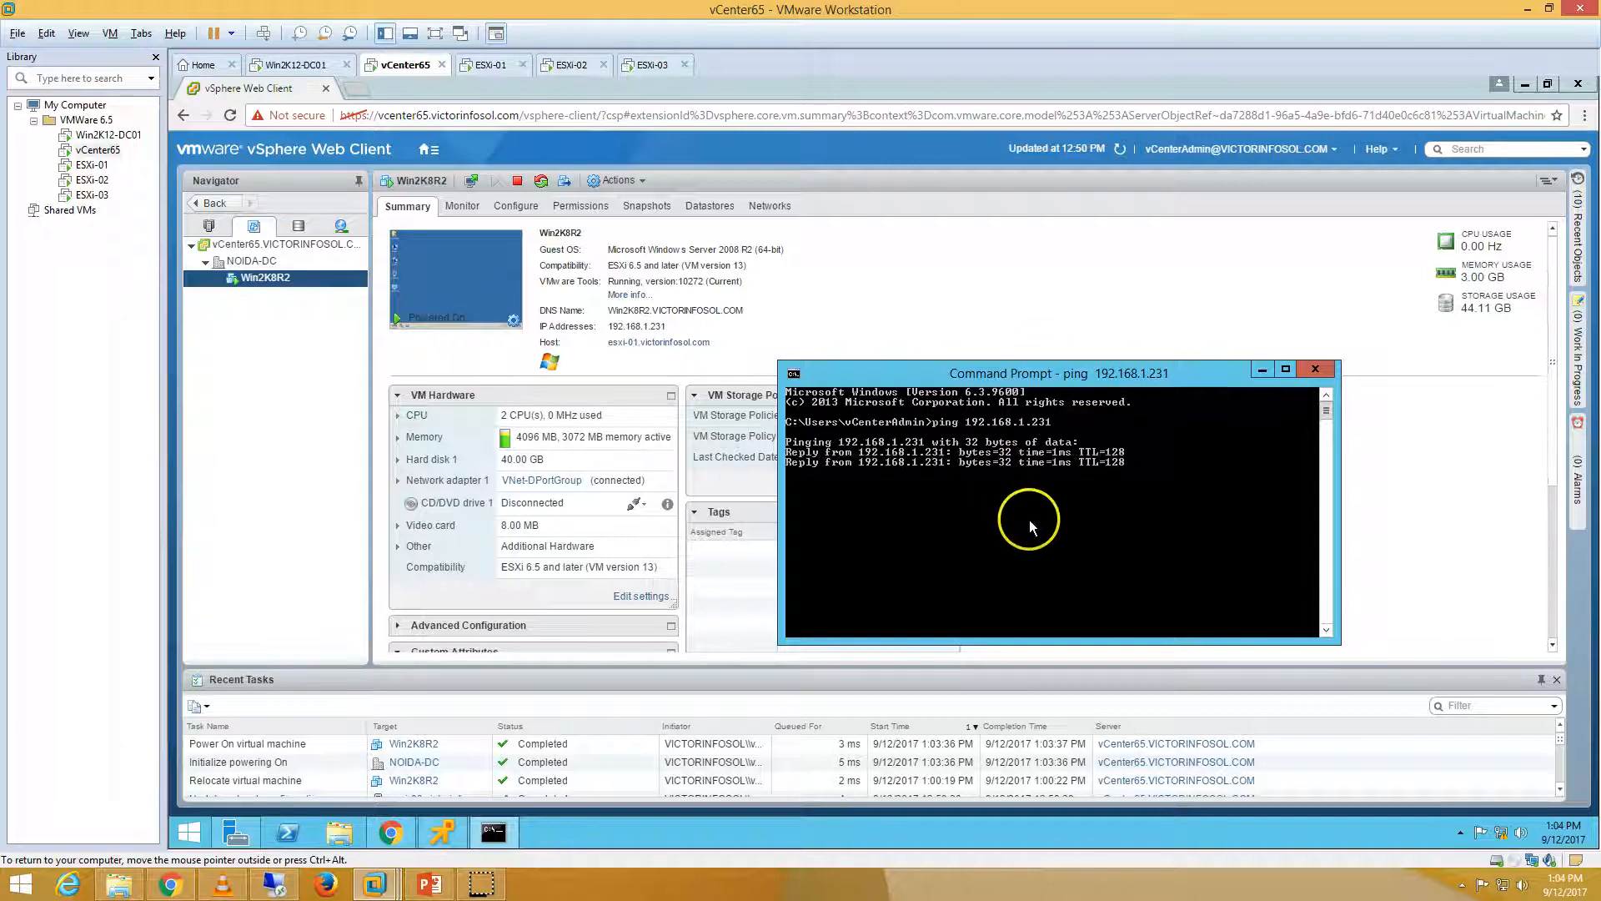
Stop the running ping and start a continuous one with ping 192.168.1.231 -t
{"action": "key", "text": "ctrl+c"}
{"action": "key", "text": "Up"}
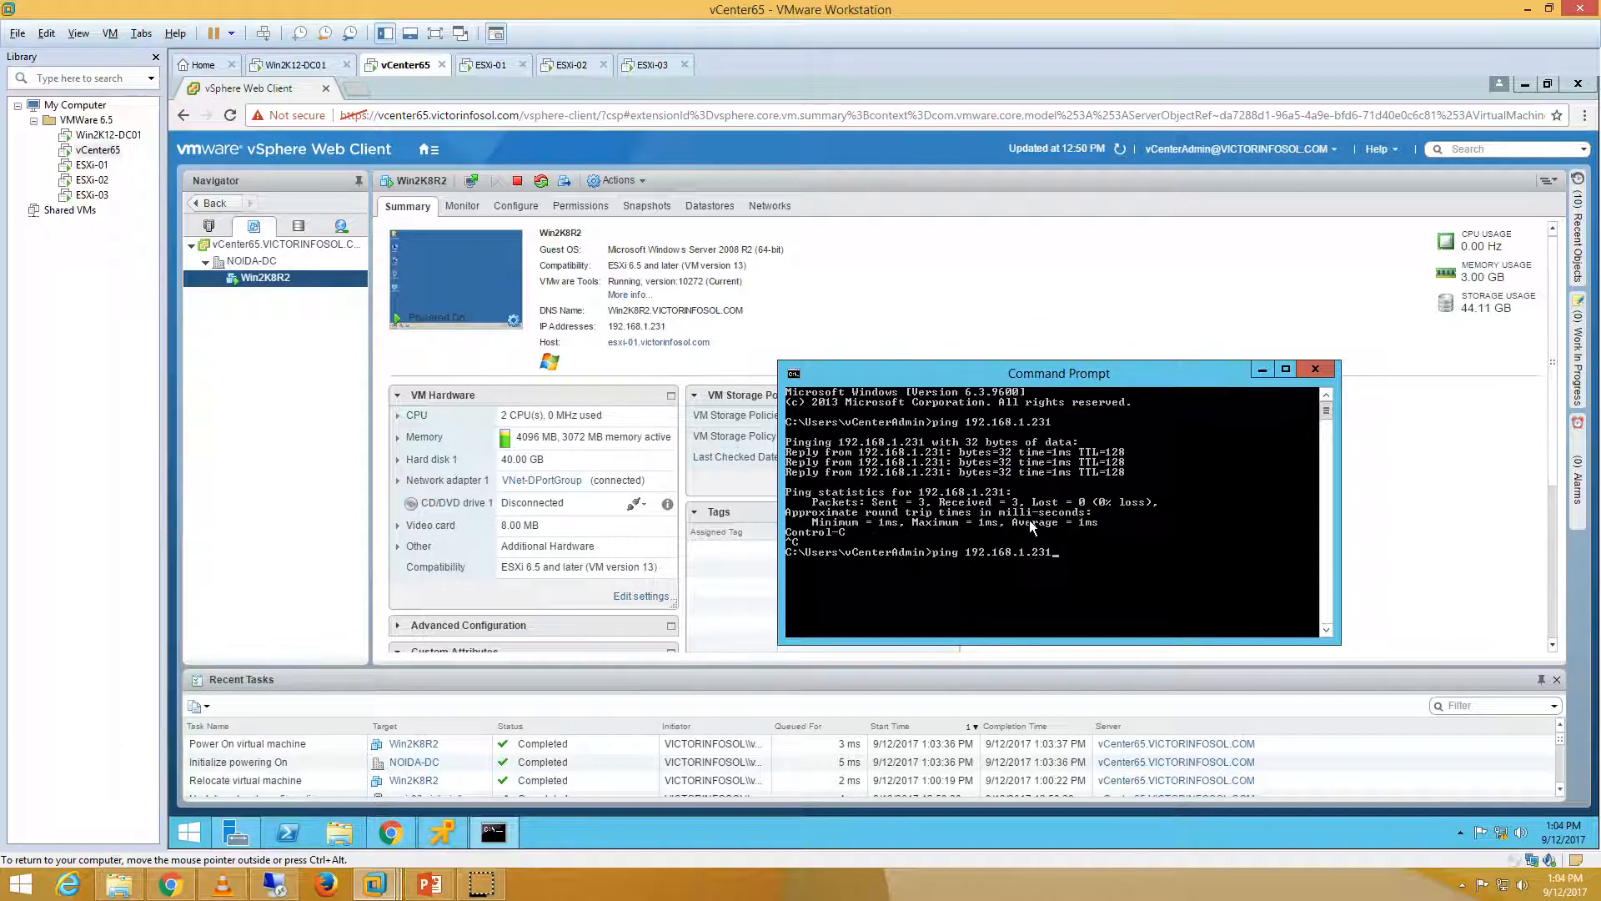
{"action": "type", "text": "-t"}
{"action": "key", "text": "Return"}
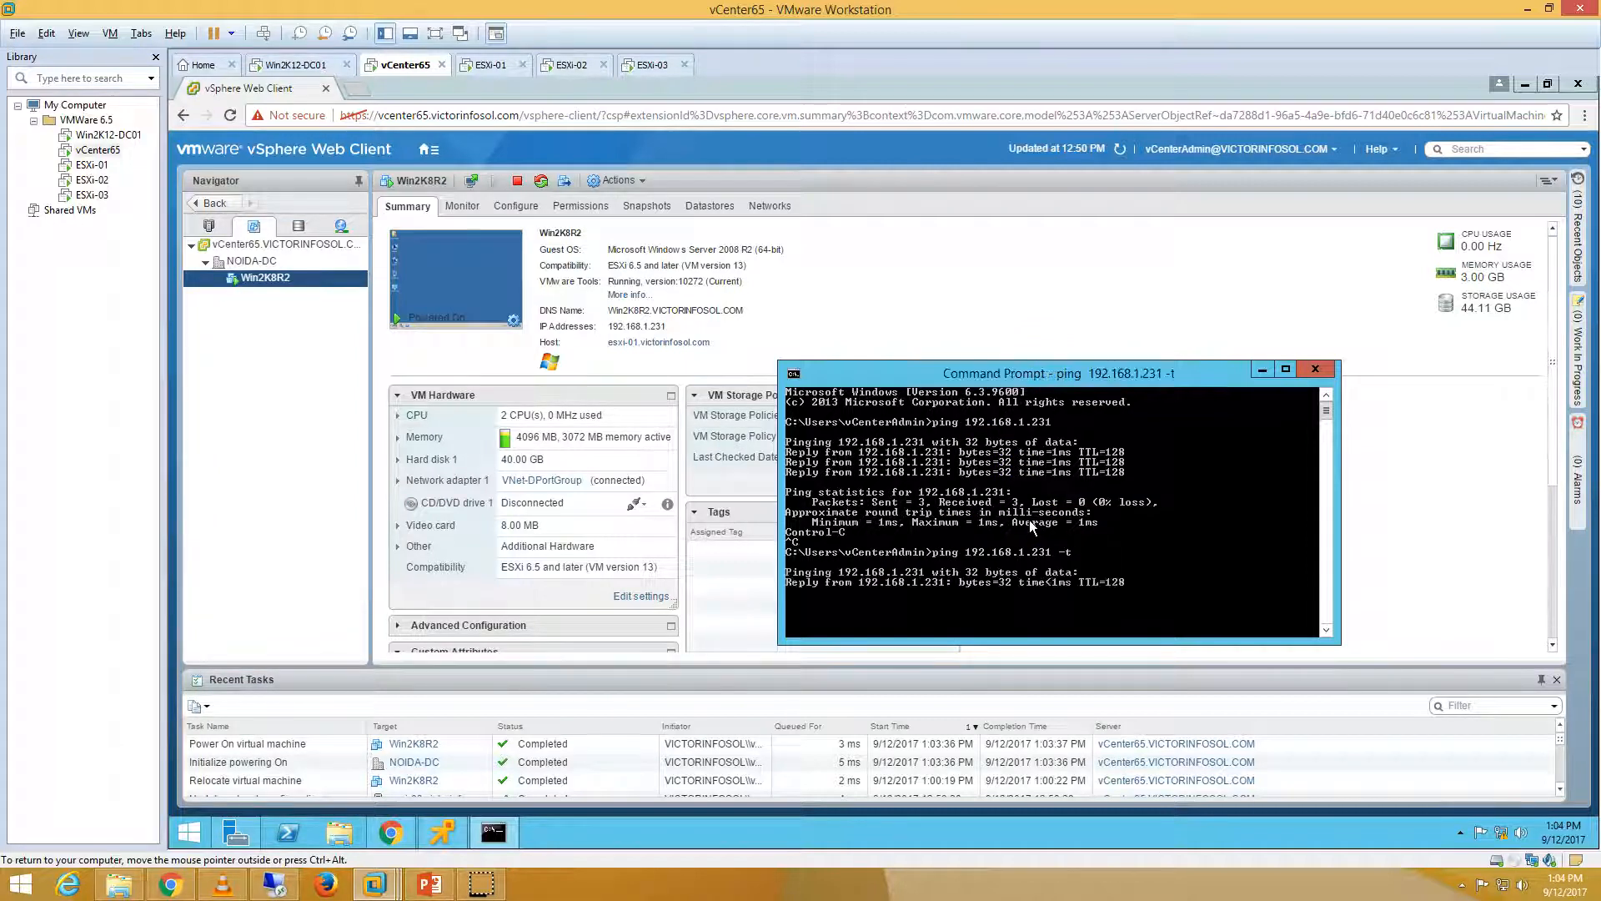
Open a Command Prompt inside the Win2K8R2 remote console and run ping 192.168.1.254 -t
{"action": "left_click", "coordinate": [442, 833]}
{"action": "left_click", "coordinate": [483, 762]}
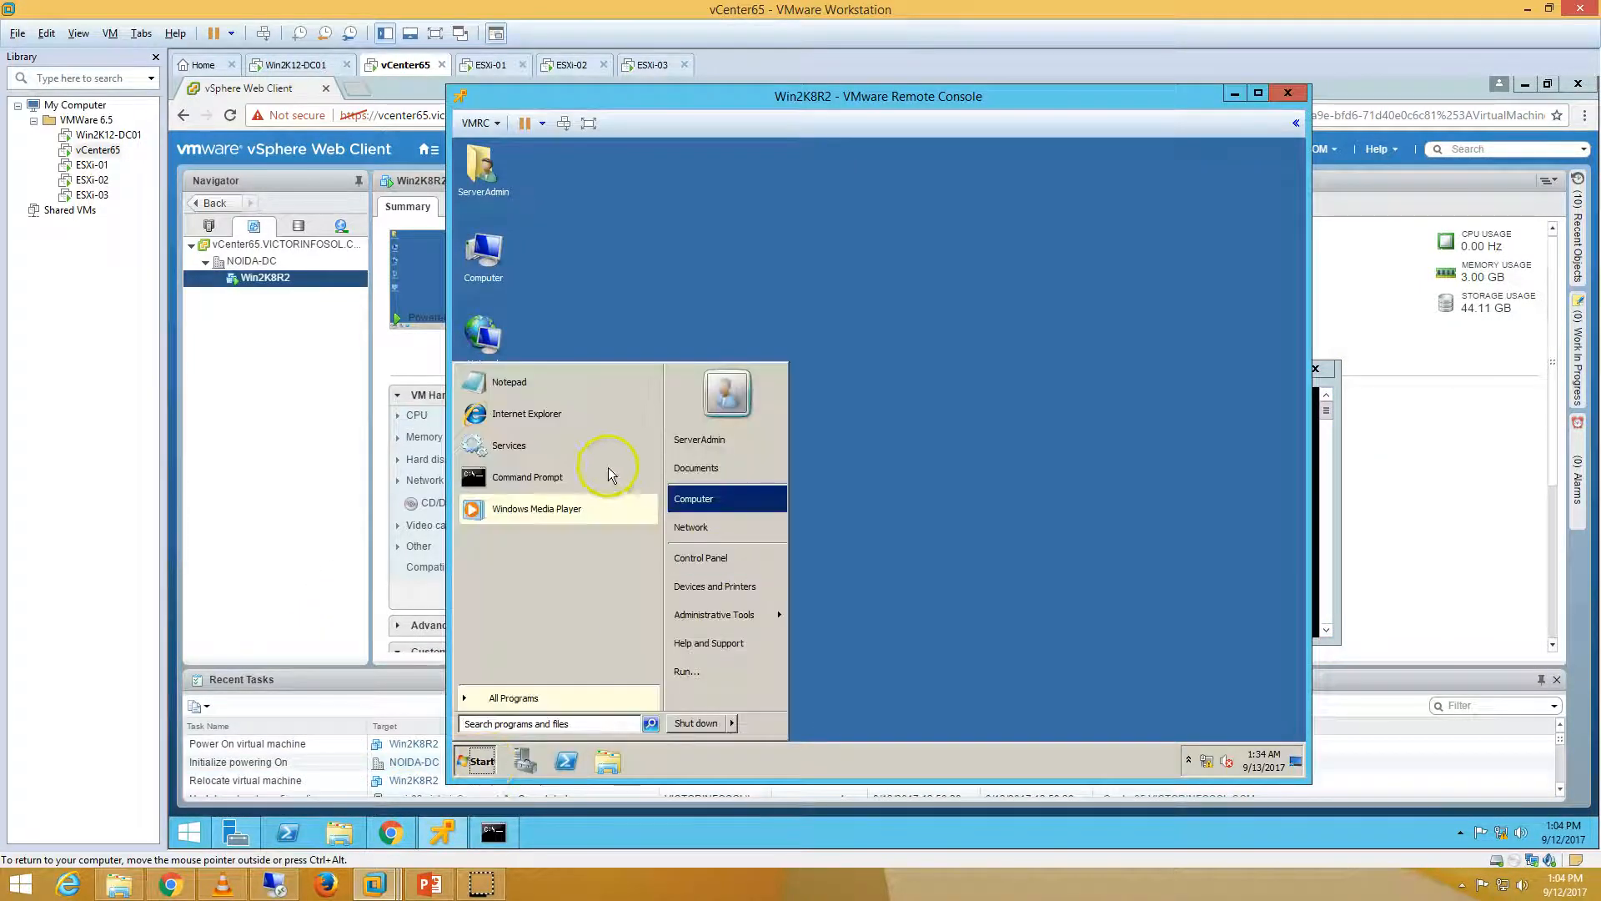
{"action": "left_click", "coordinate": [567, 483]}
{"action": "type", "text": "ping"}
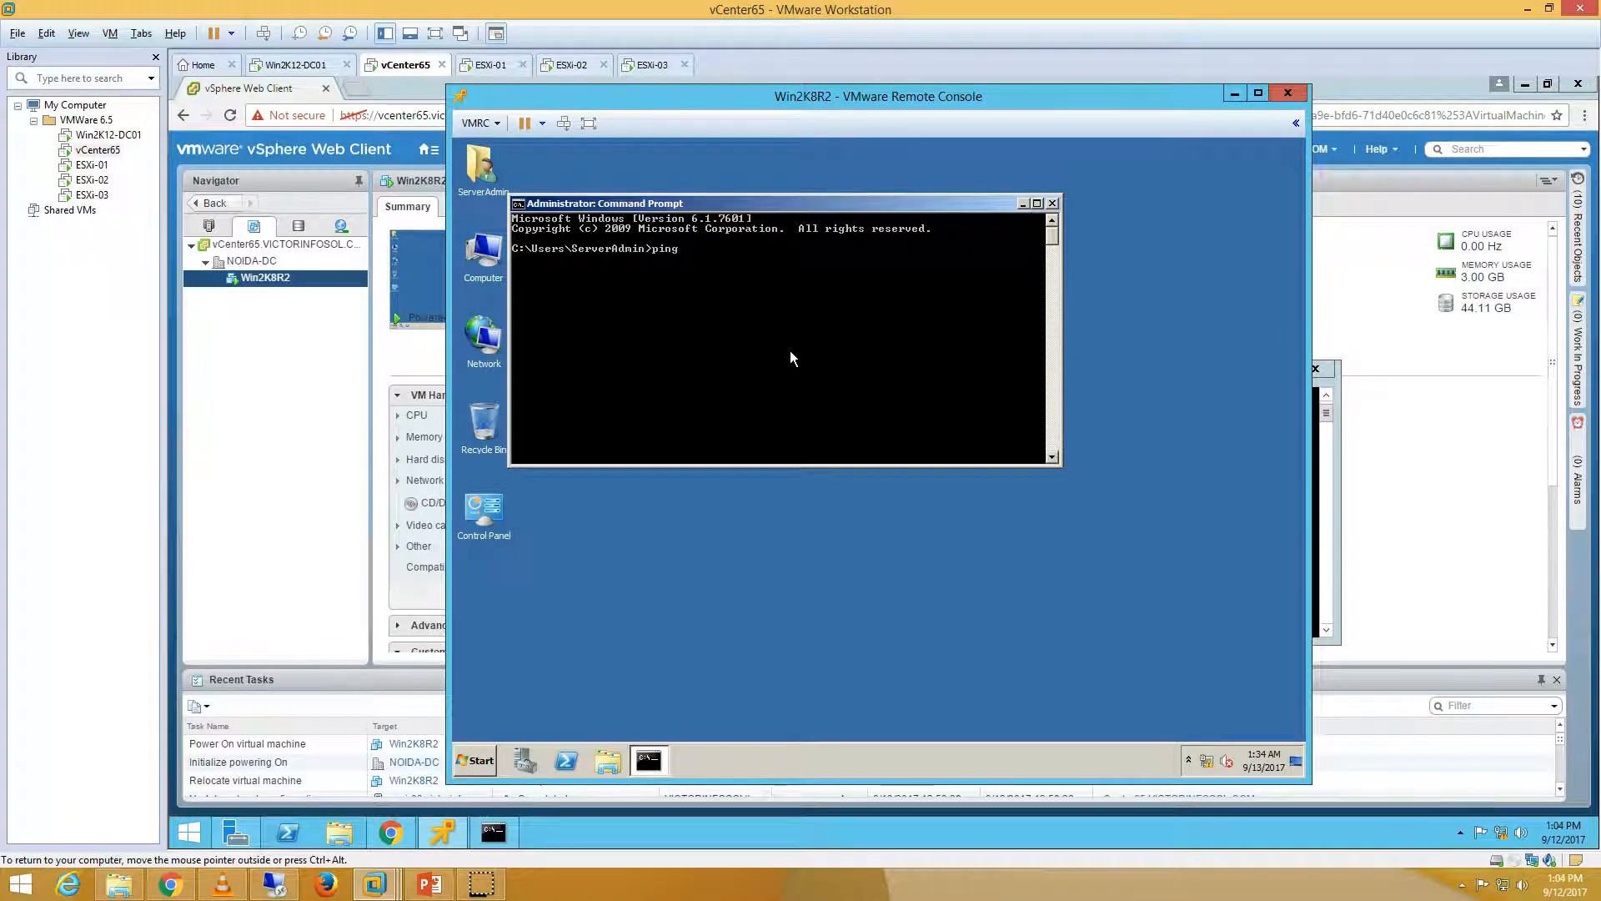
{"action": "key", "text": "BackSpace"}
{"action": "key", "text": "BackSpace"}
{"action": "key", "text": "BackSpace"}
{"action": "key", "text": "BackSpace"}
{"action": "key", "text": "BackSpace"}
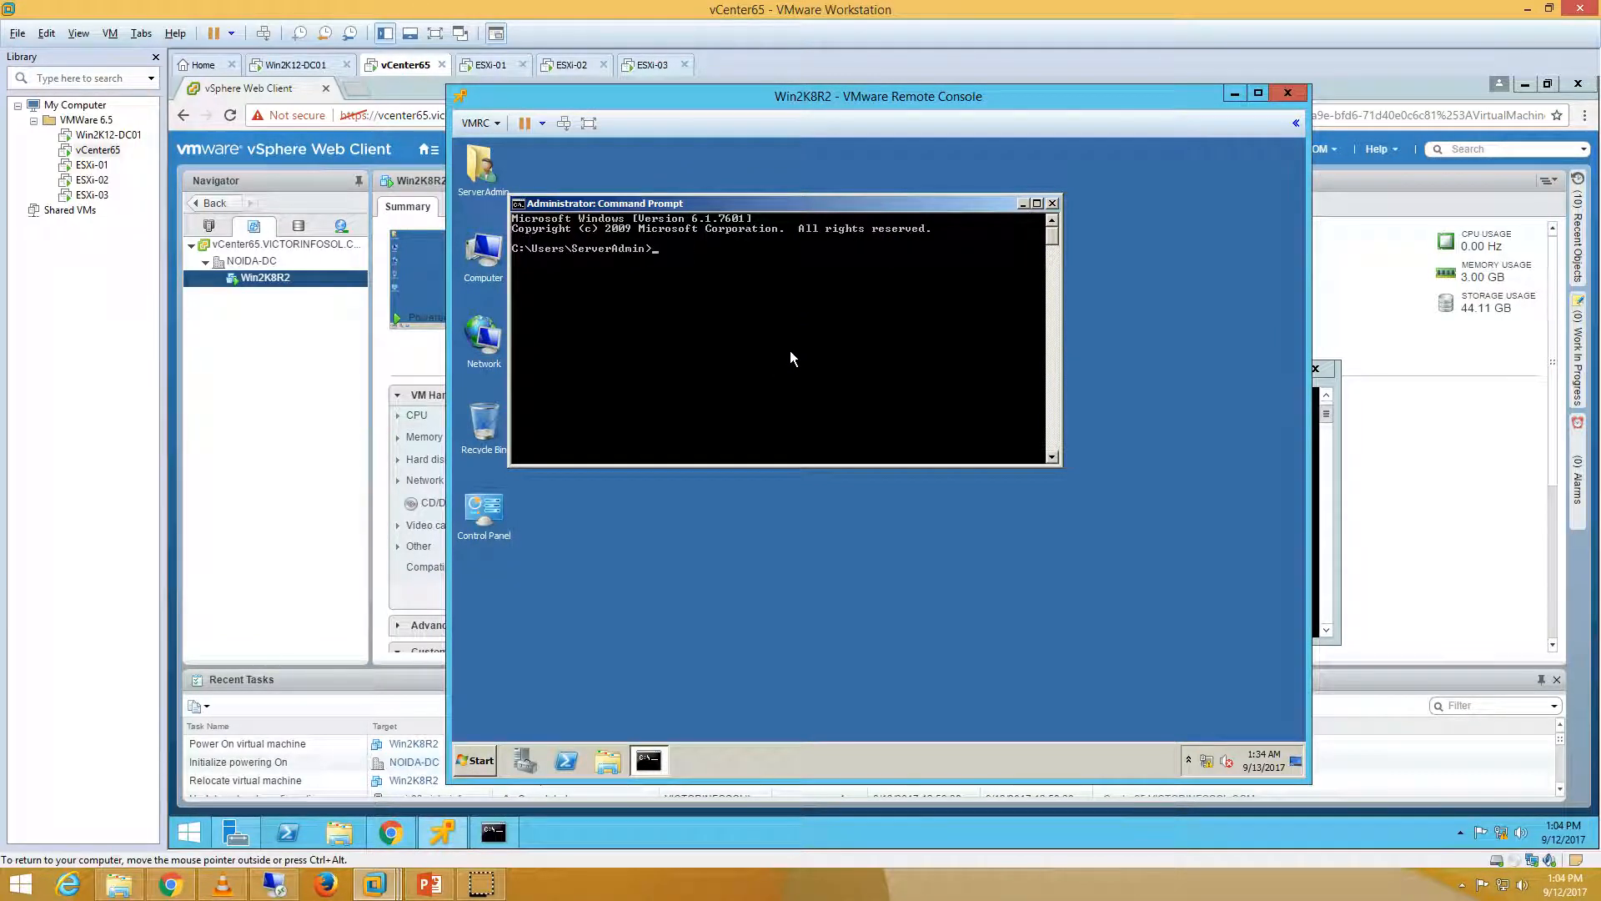
{"action": "type", "text": "ping 192.168.1.254 -t"}
{"action": "key", "text": "Return"}
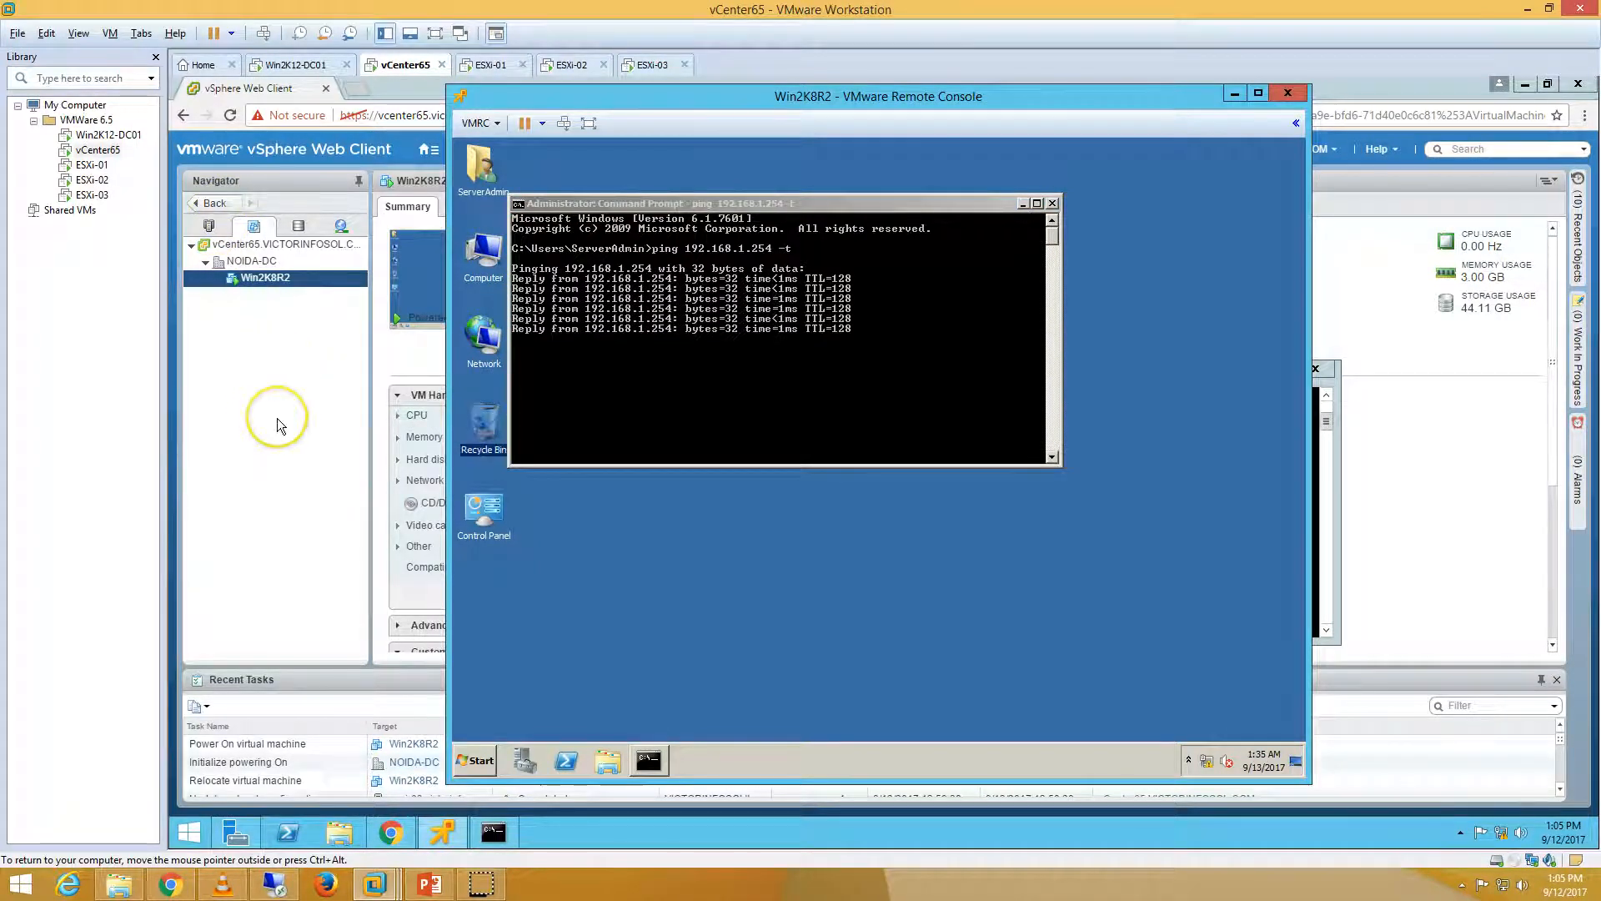
{"action": "left_click", "coordinate": [687, 364]}
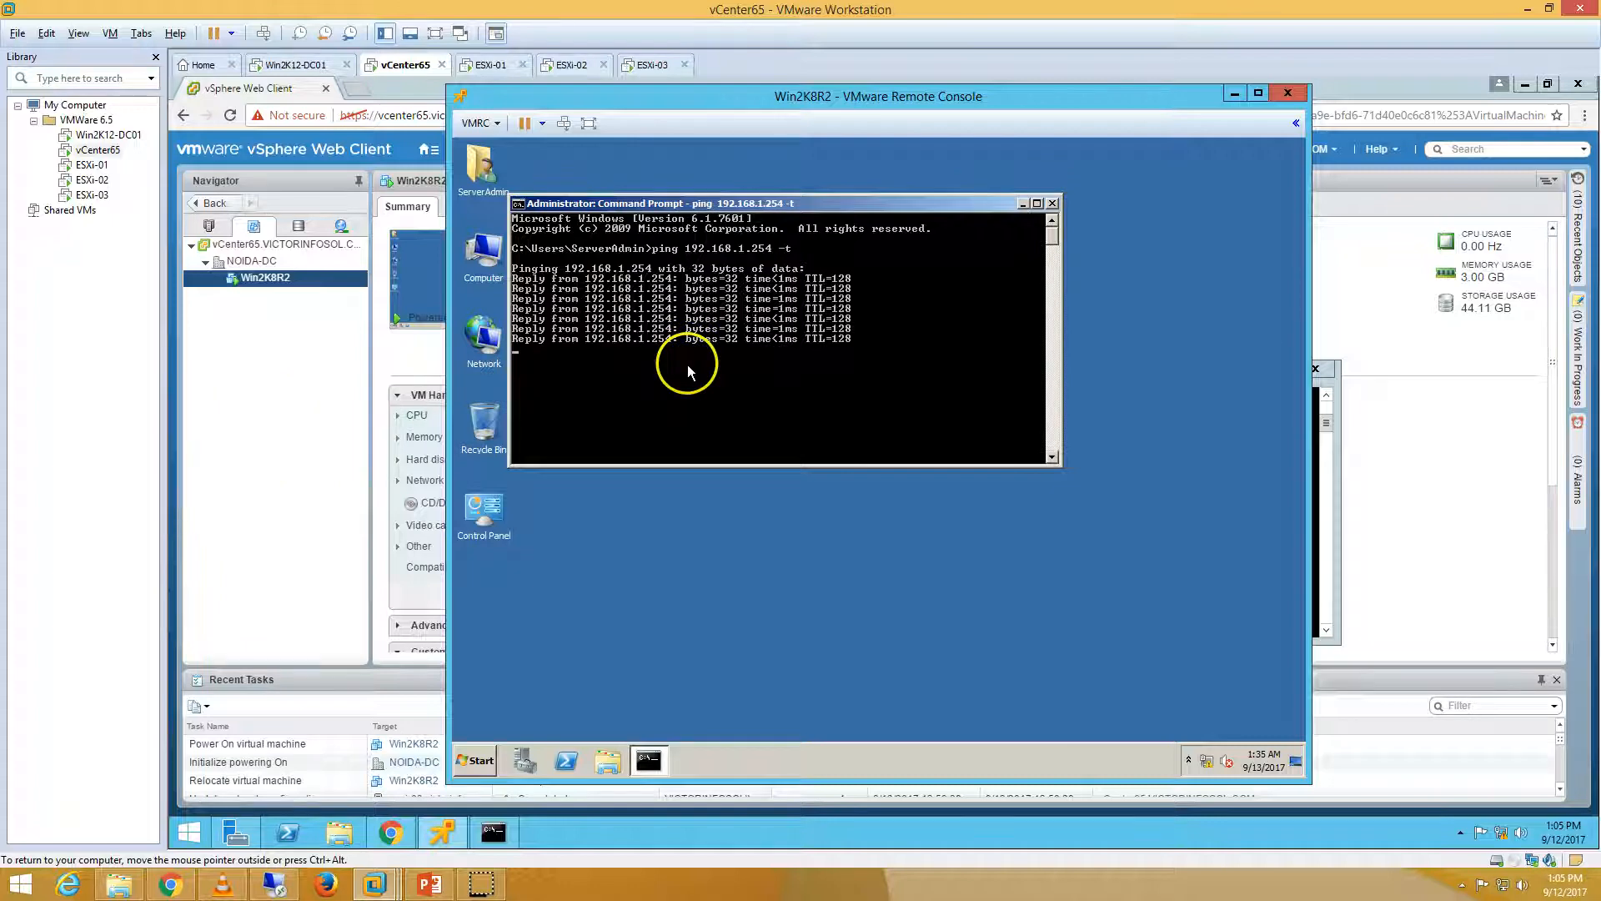
Return to the vSphere Web Client and start migrating the Win2K8R2 virtual machine from the esxi-01 host in the hosts inventory
{"action": "left_click", "coordinate": [267, 510]}
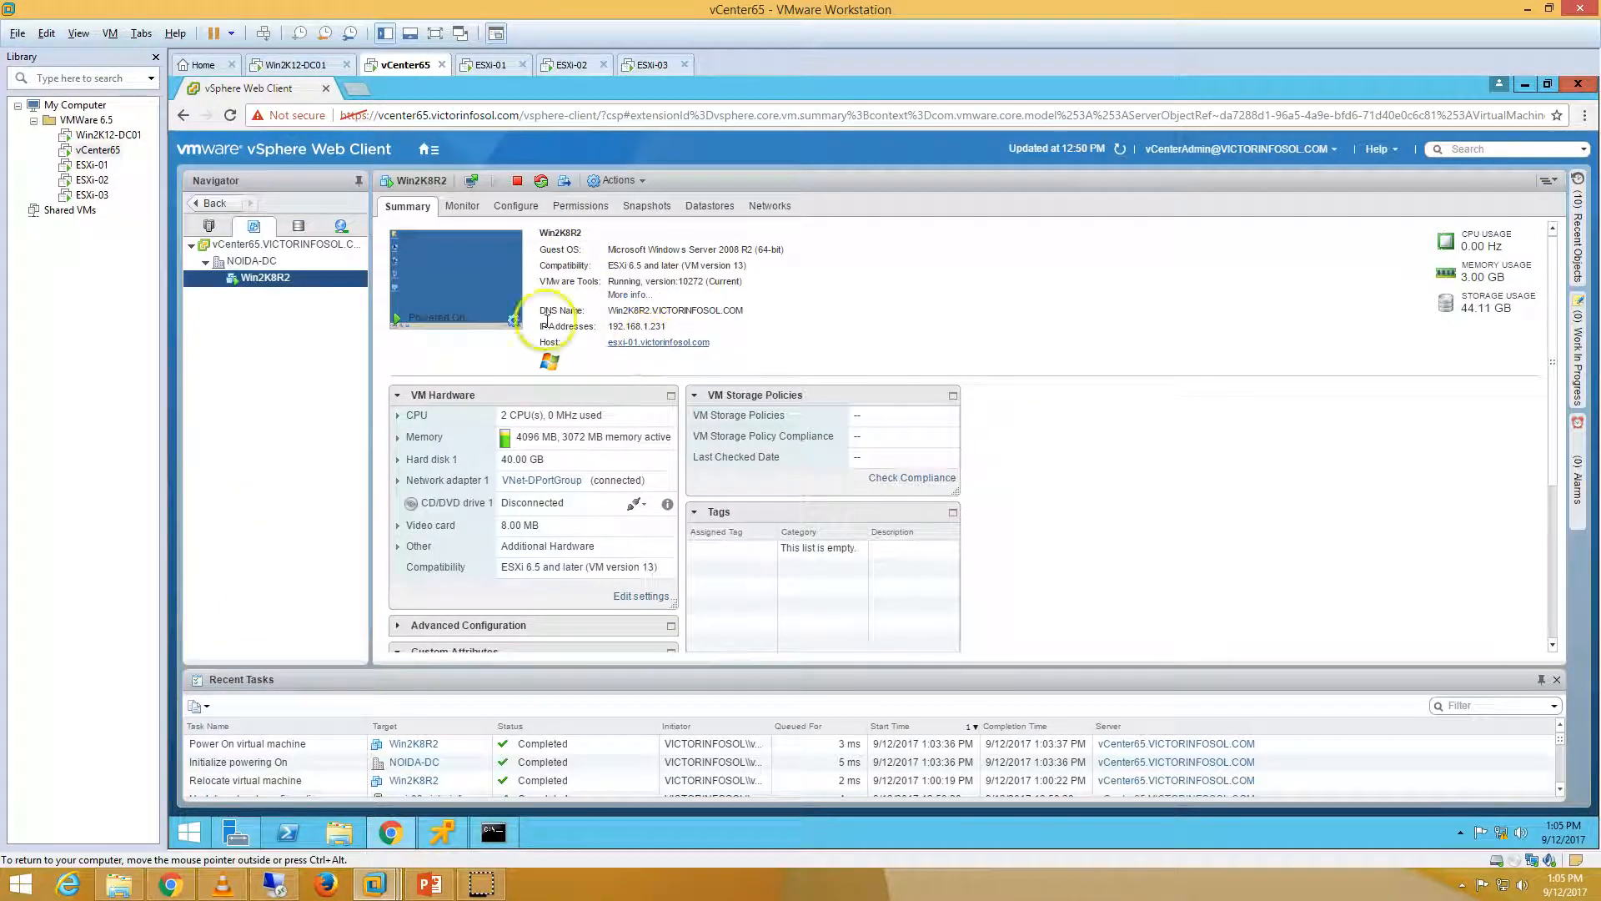
{"action": "left_click", "coordinate": [209, 226]}
{"action": "left_click", "coordinate": [296, 277]}
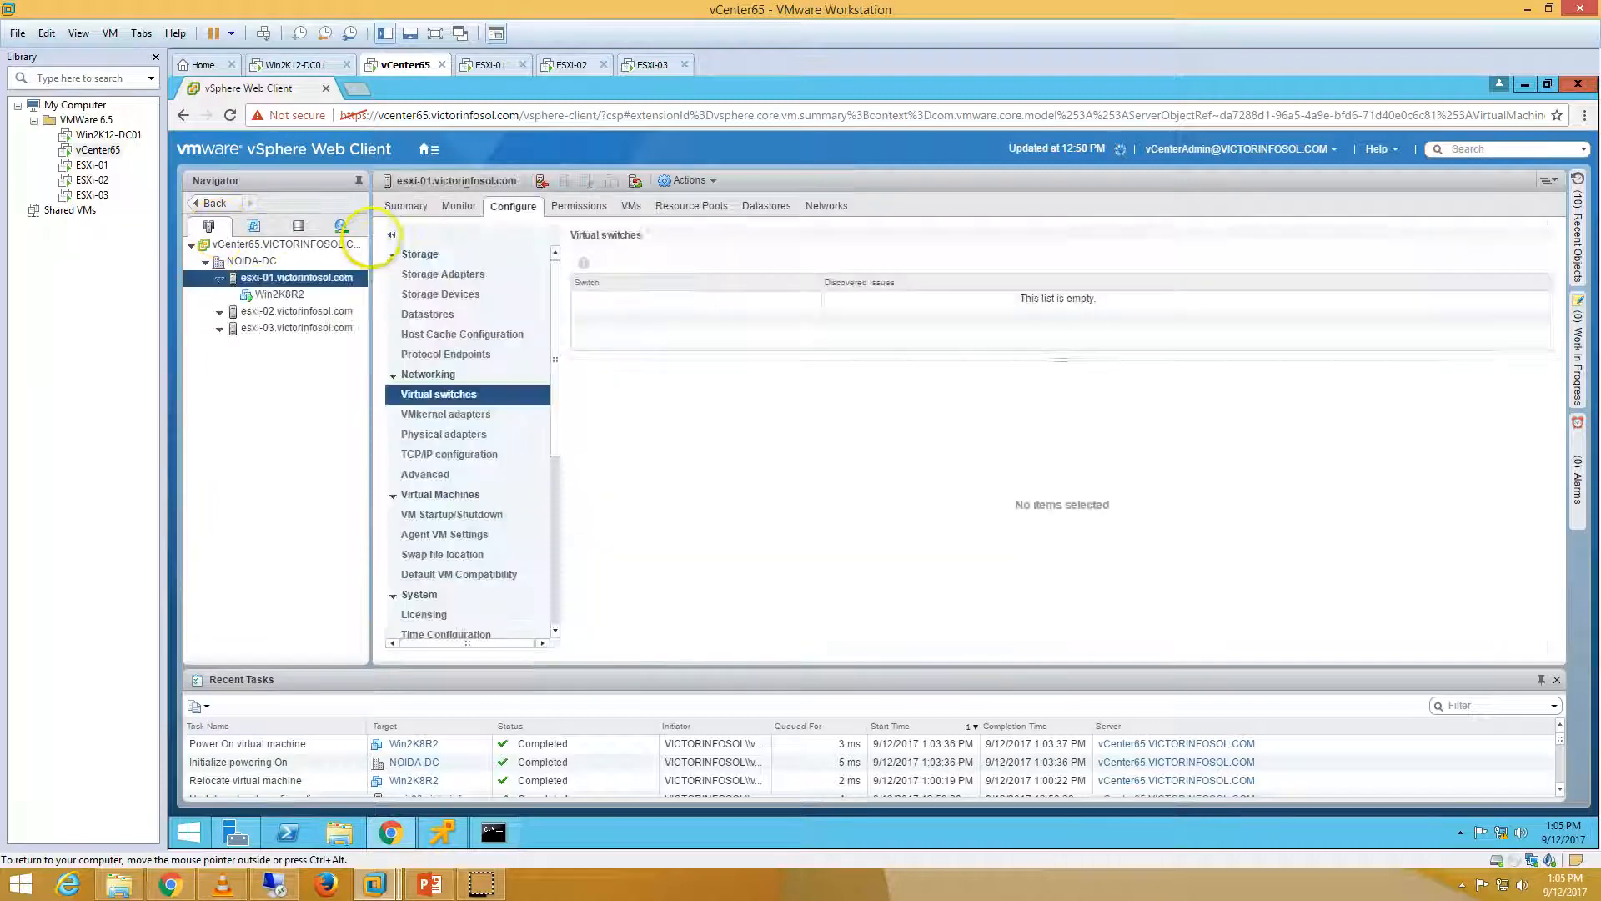
{"action": "left_click", "coordinate": [292, 297]}
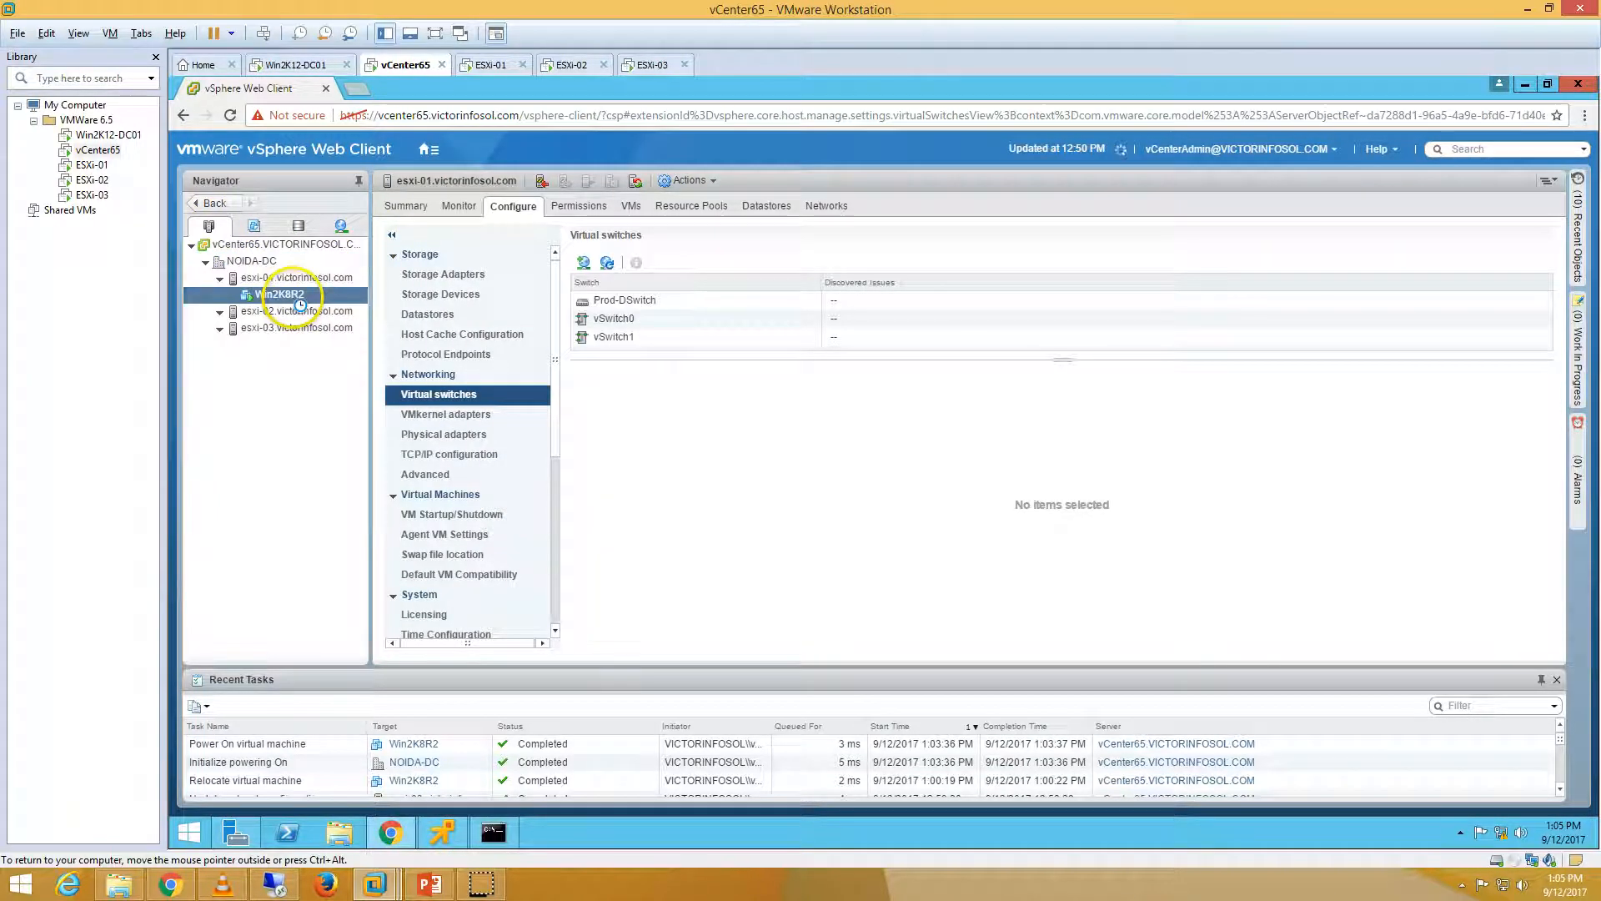
{"action": "right_click", "coordinate": [304, 294]}
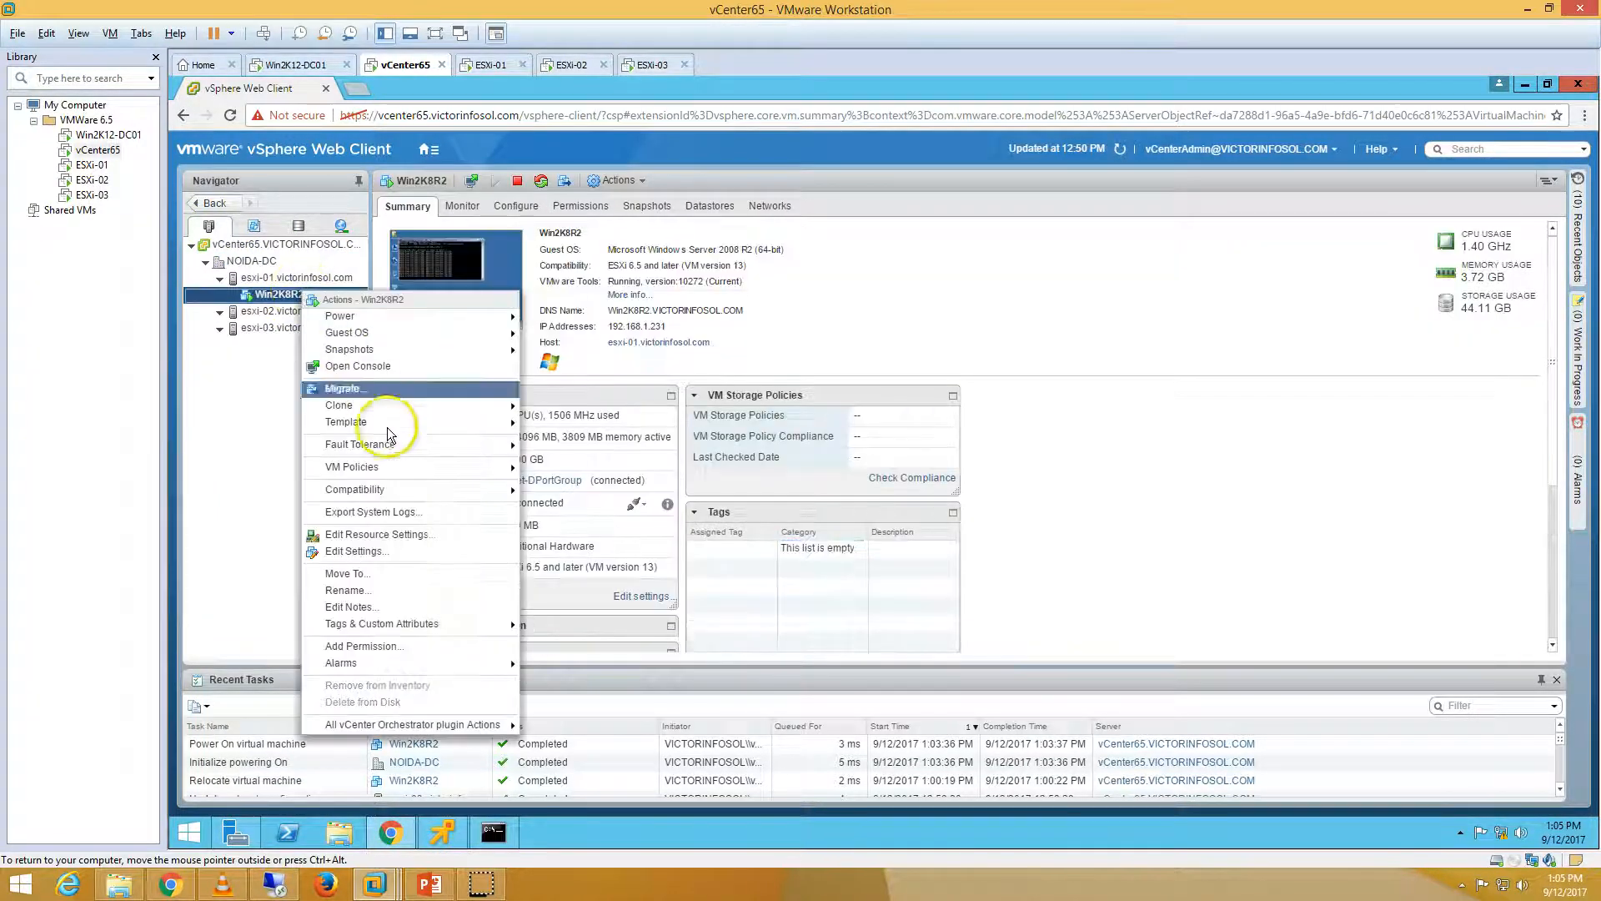
{"action": "left_click", "coordinate": [400, 466]}
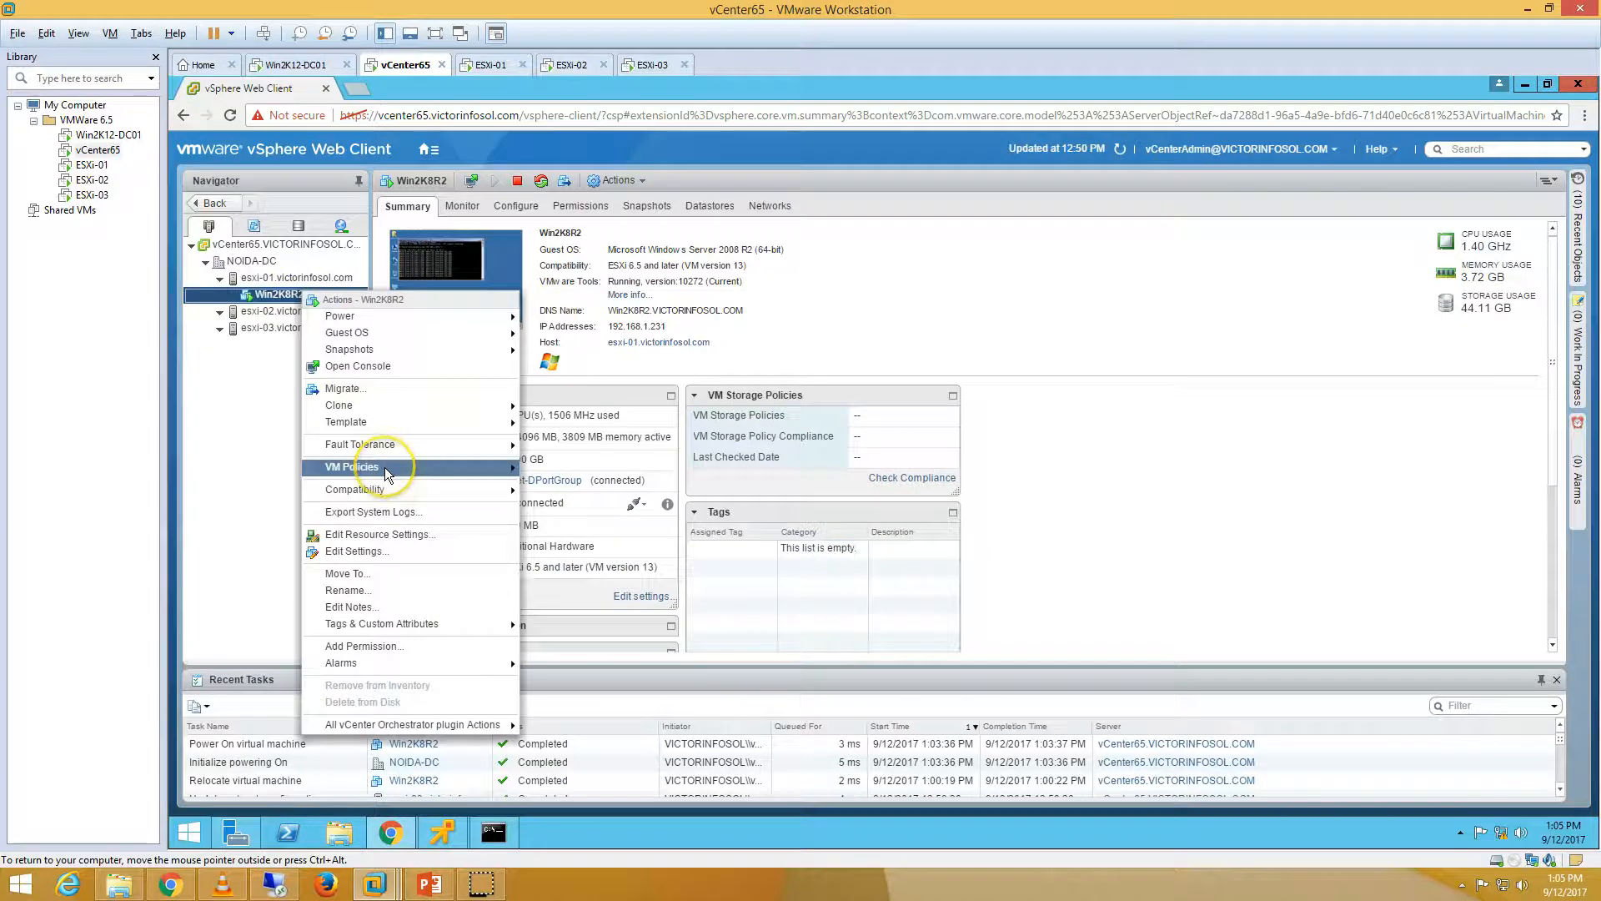
{"action": "left_click", "coordinate": [379, 388]}
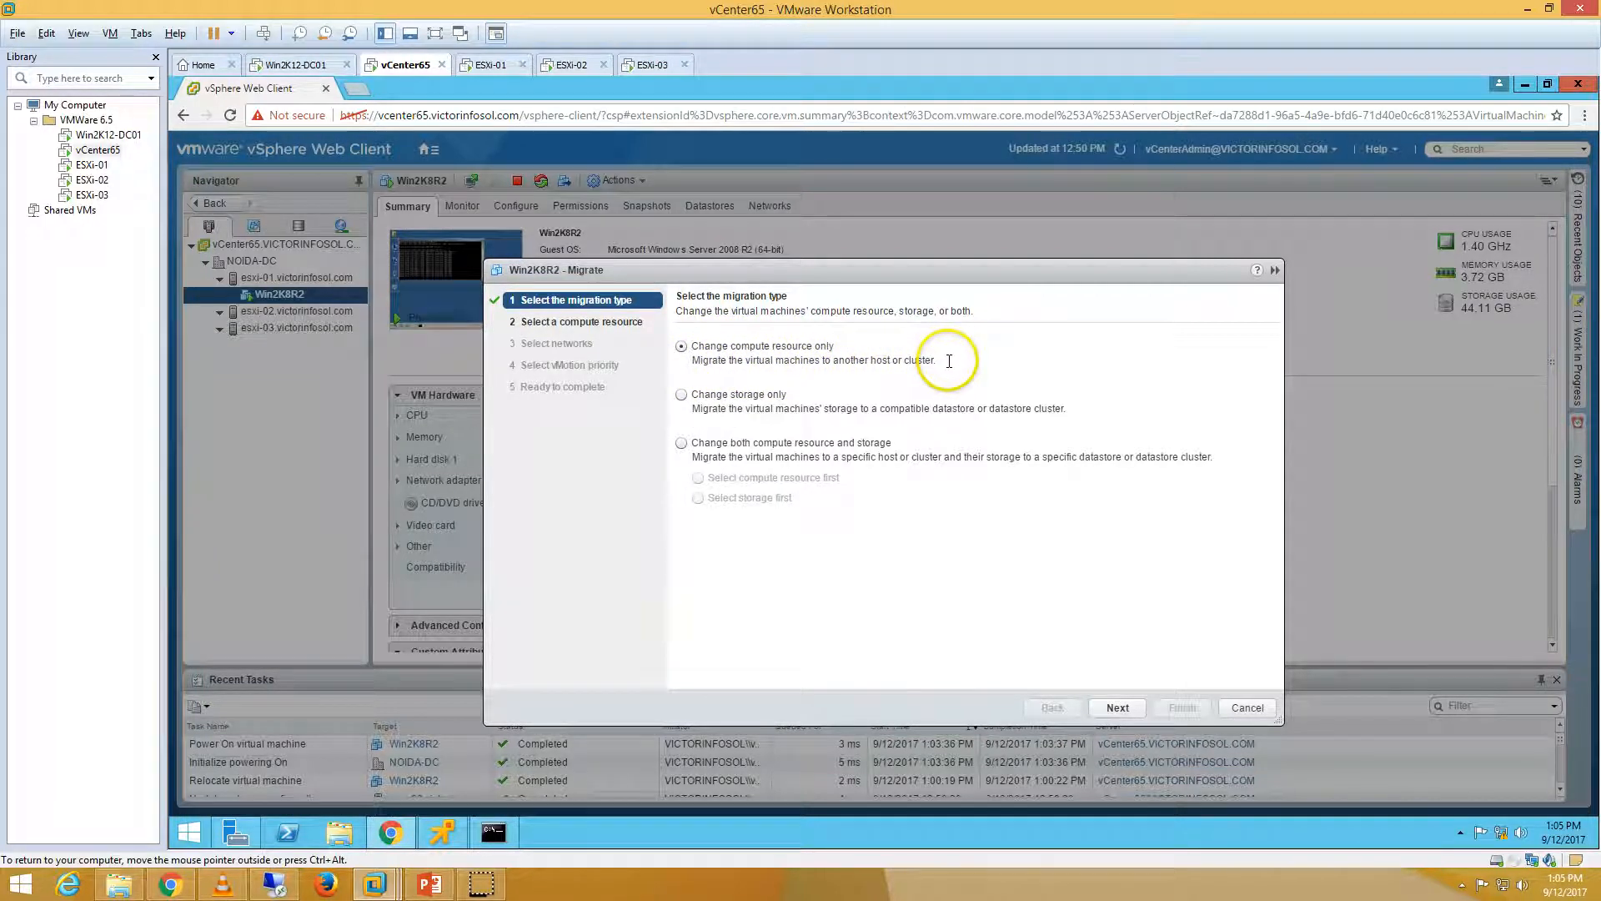
Set the migration to change the compute resource only, with esxi-03.victorinfosol.com as the destination host
{"action": "left_click", "coordinate": [683, 395]}
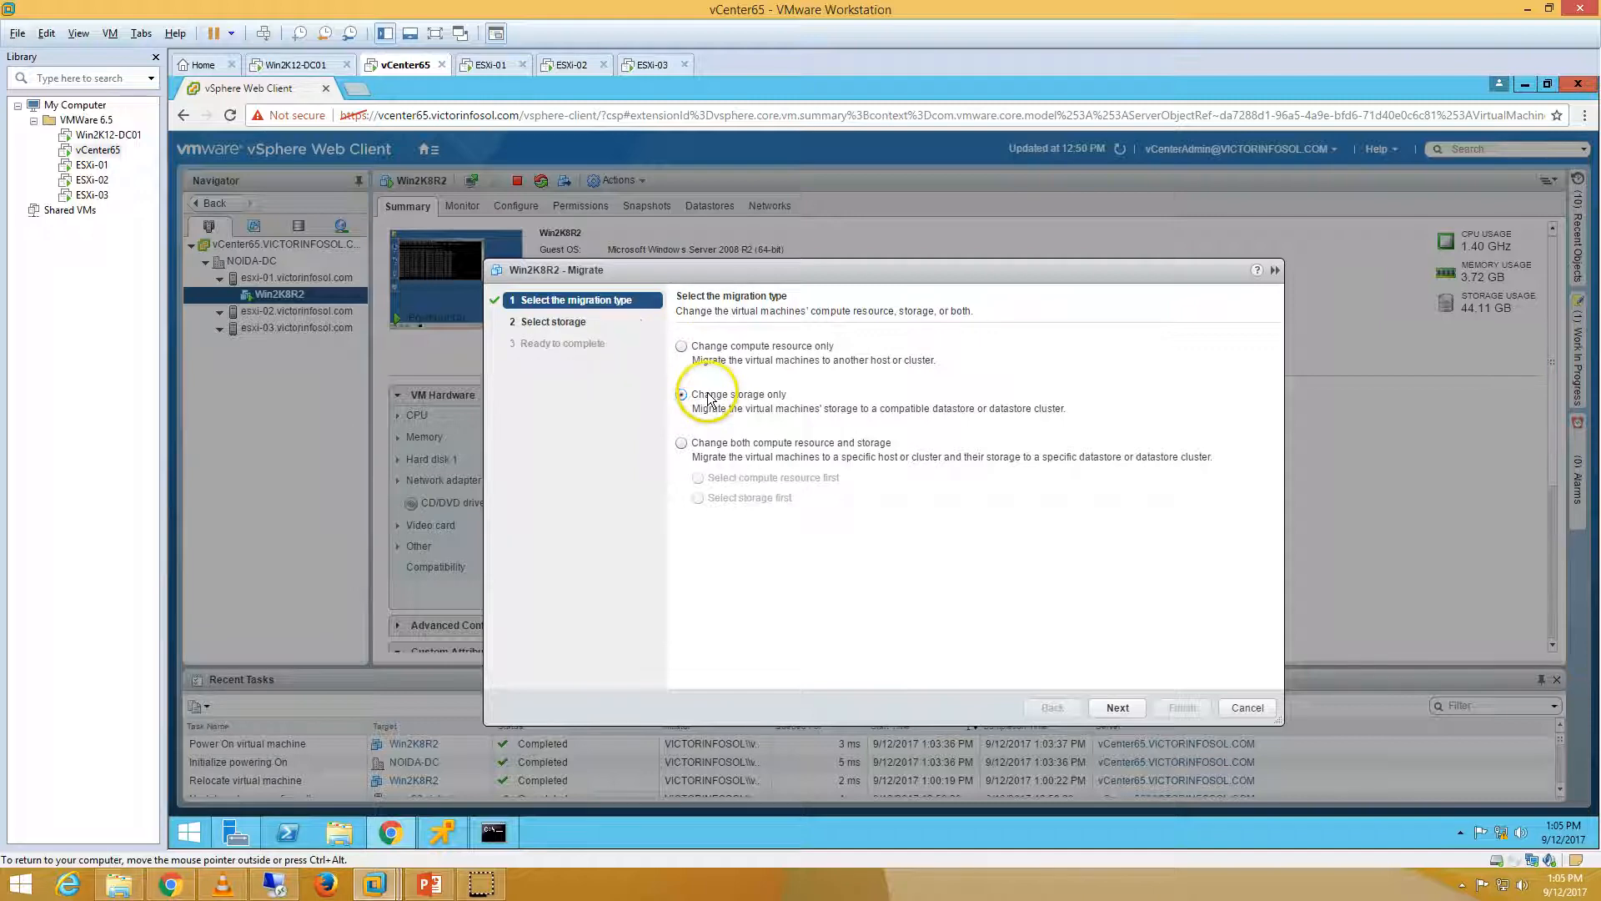
{"action": "left_click", "coordinate": [735, 352]}
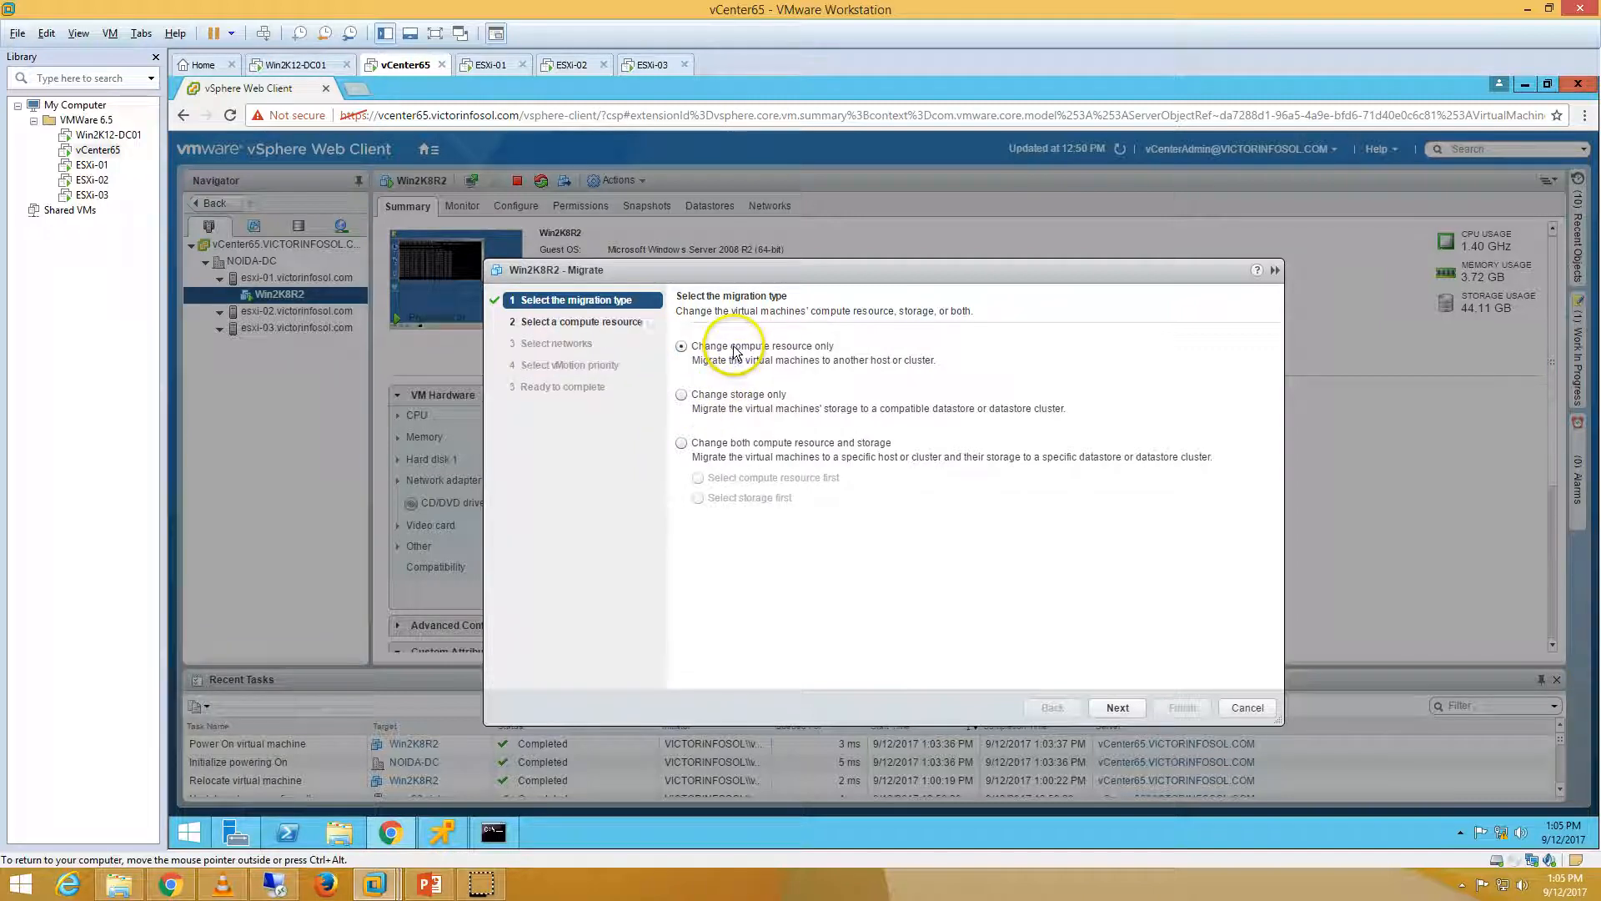
{"action": "left_click", "coordinate": [1118, 708]}
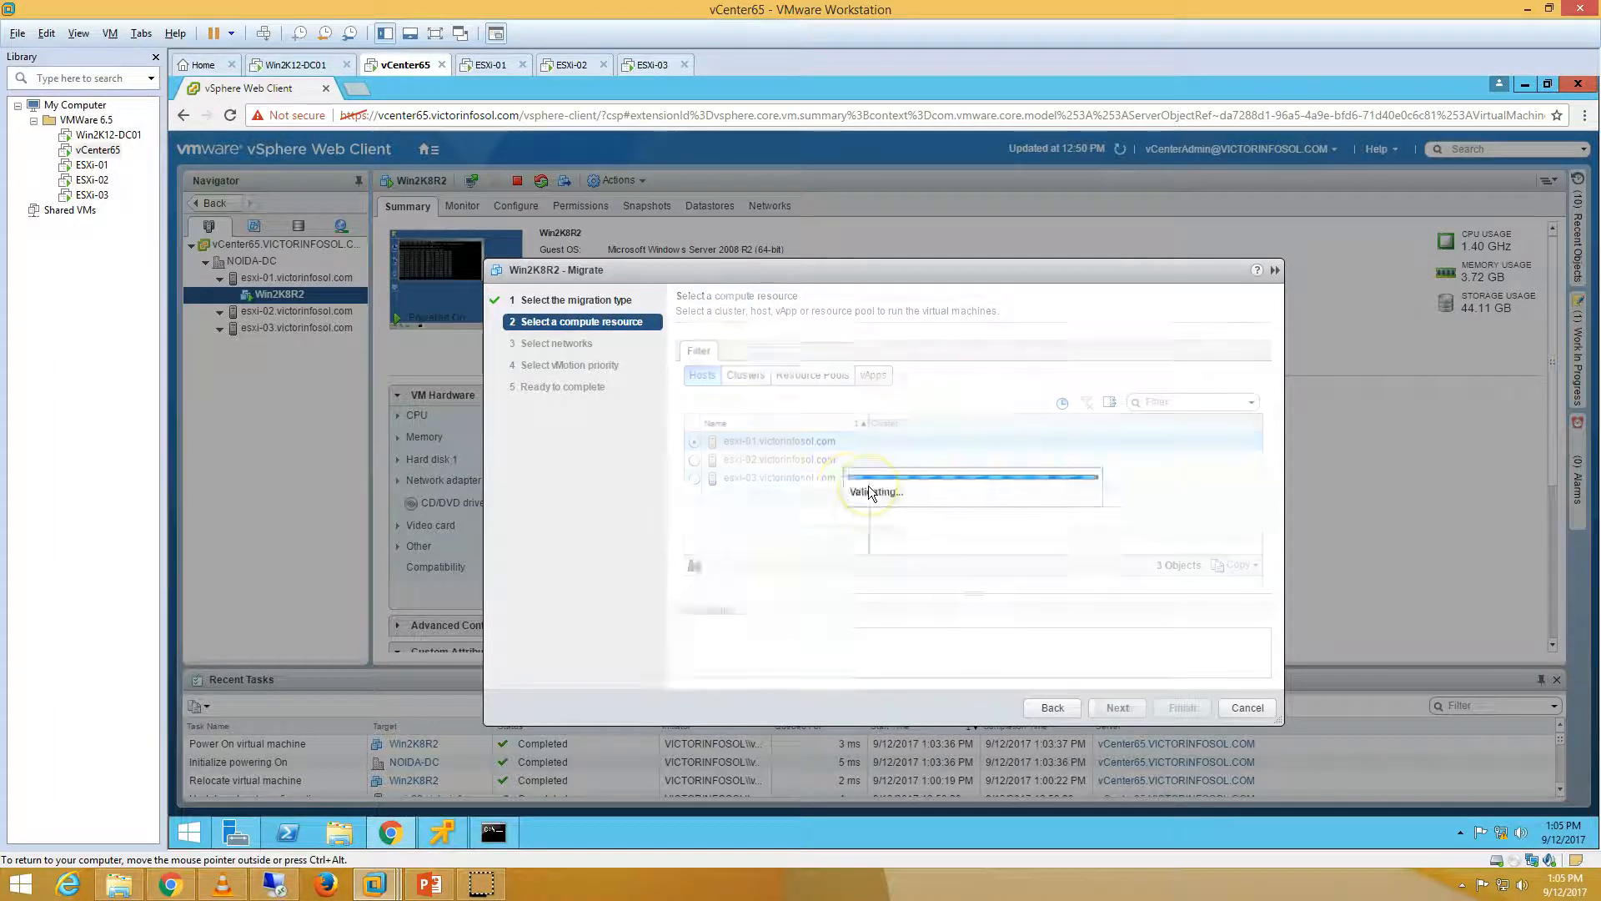
{"action": "left_click", "coordinate": [697, 479]}
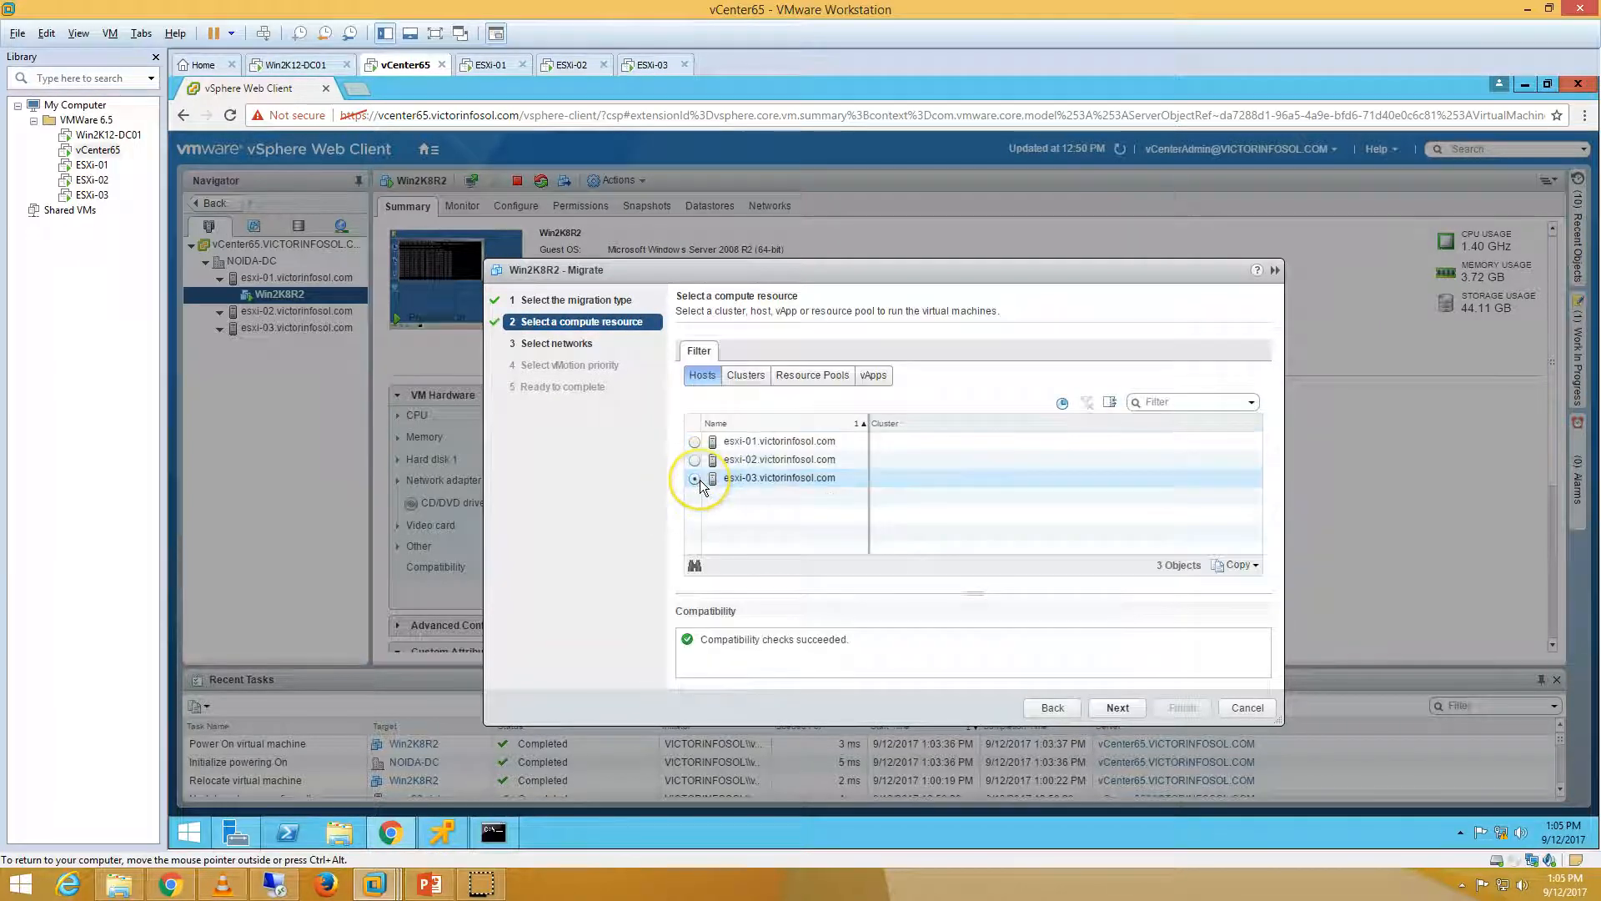
{"action": "left_click_drag", "start_coordinate": [720, 642], "coordinate": [863, 652]}
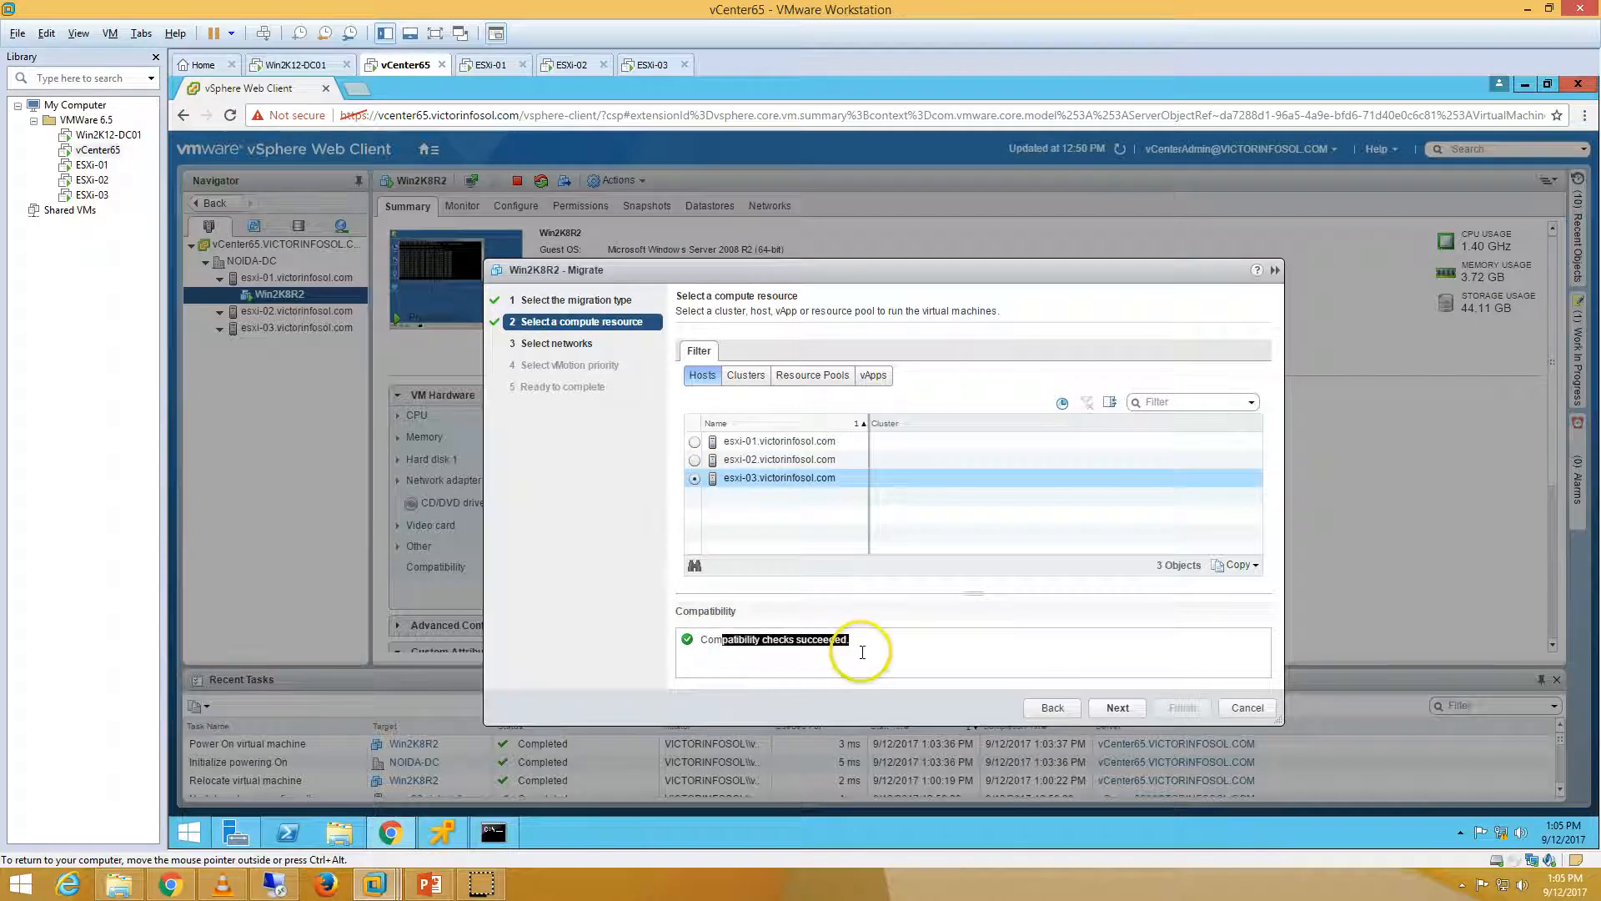
{"action": "left_click", "coordinate": [1118, 708]}
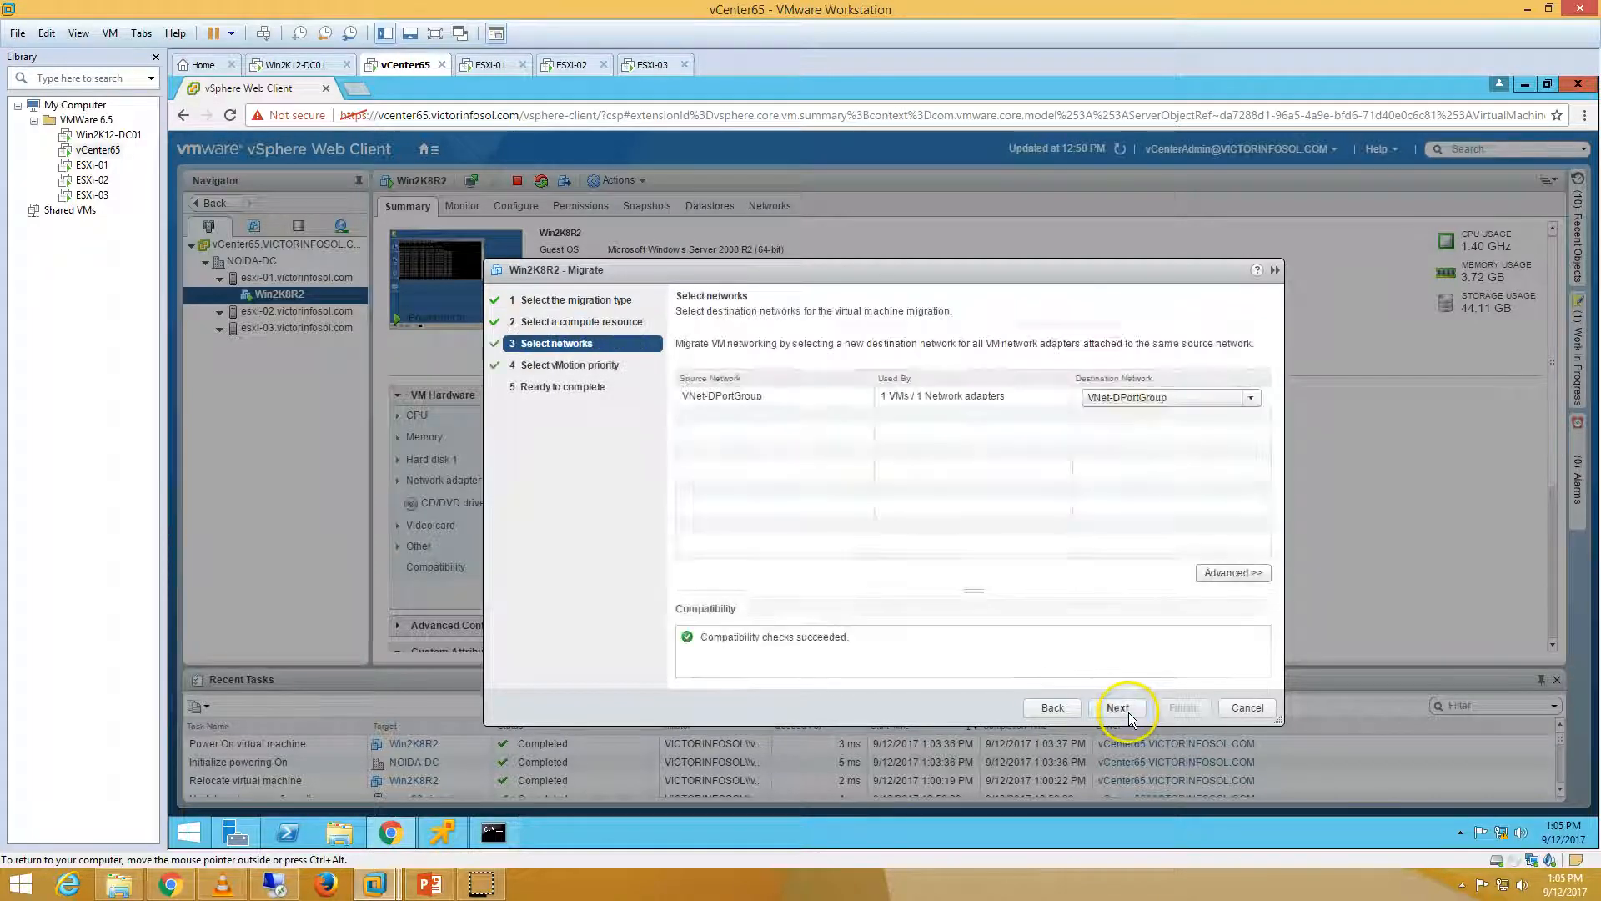
Keep VNet-DPortGroup as the destination network and schedule vMotion with high priority
{"action": "left_click", "coordinate": [744, 399]}
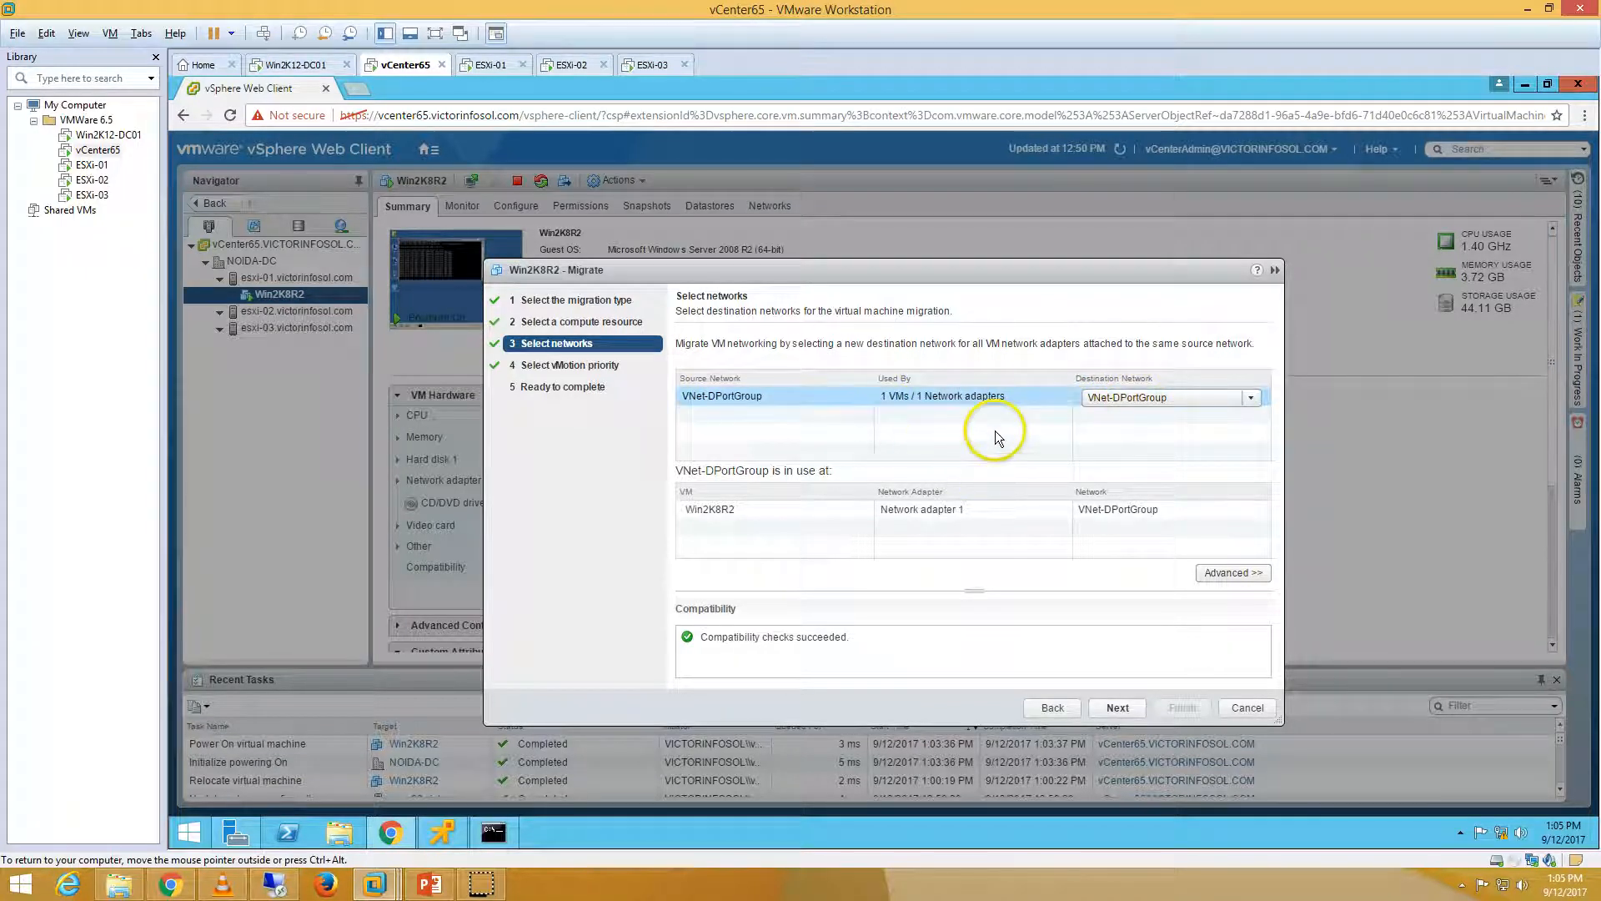
{"action": "left_click", "coordinate": [1126, 709]}
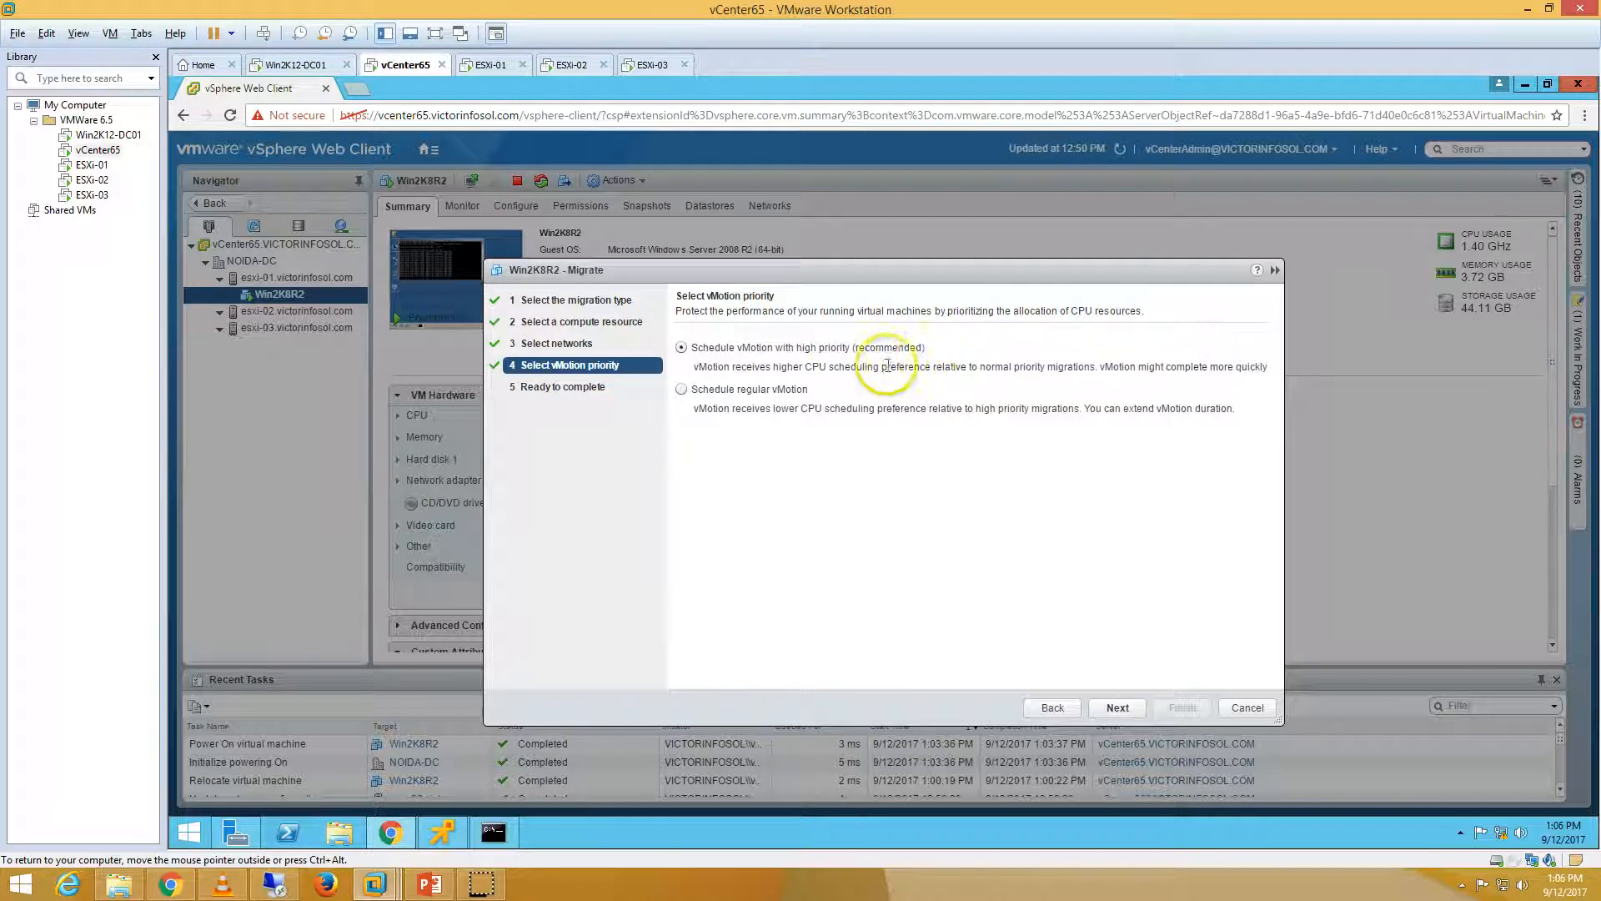
{"action": "left_click", "coordinate": [1118, 709]}
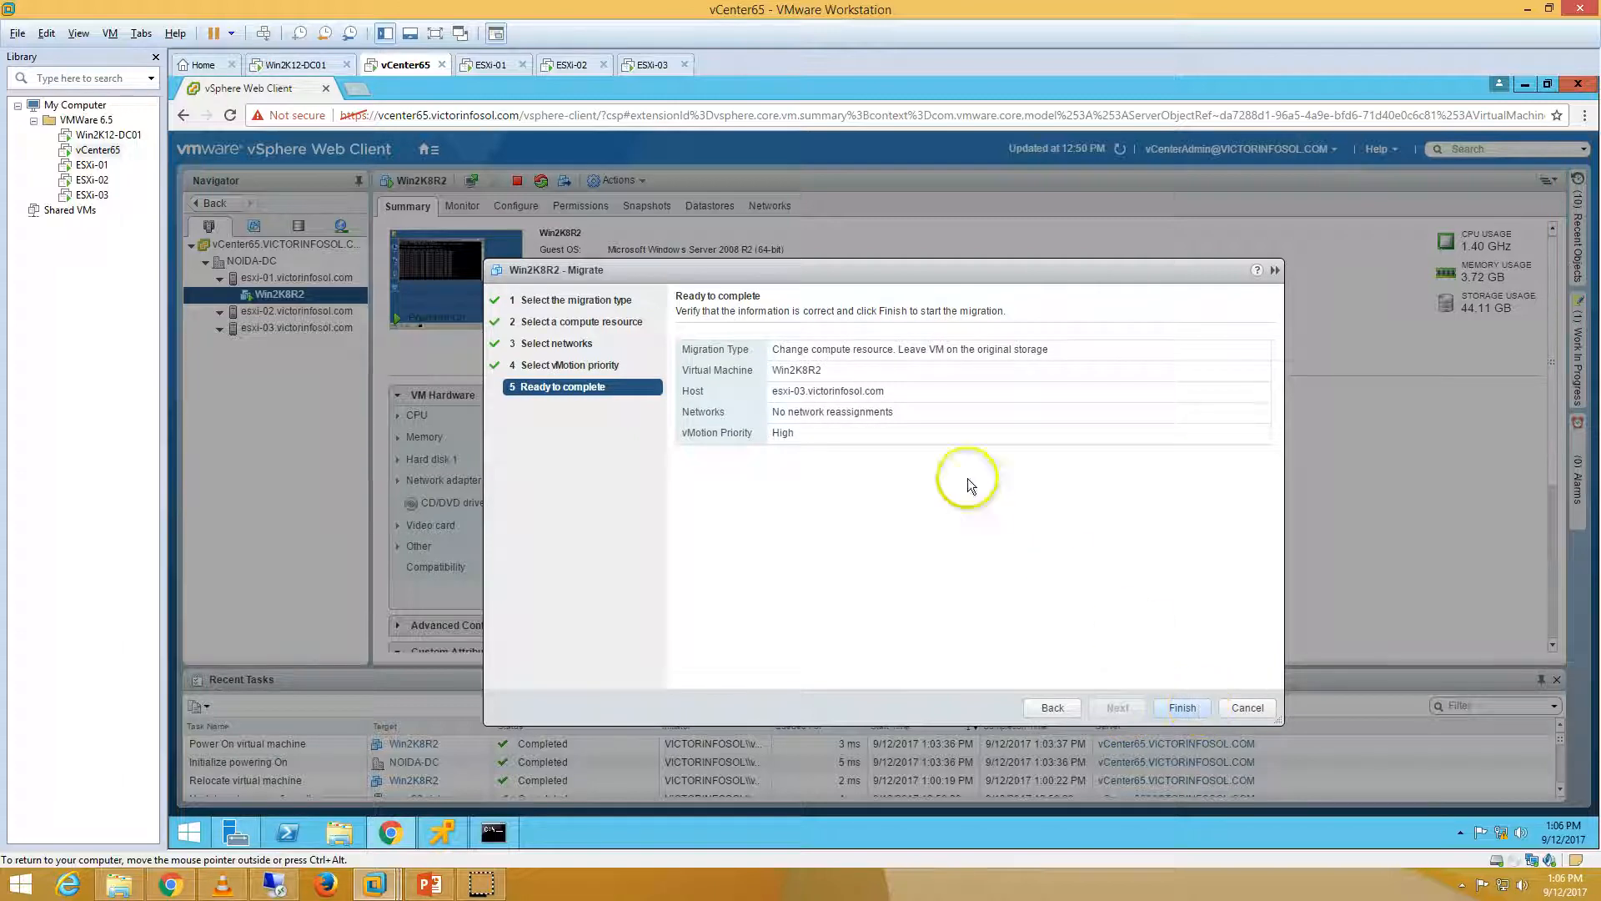
Review the migration summary, start the migration, and check the continuous ping to 192.168.1.231 for interruptions
{"action": "left_click_drag", "start_coordinate": [784, 349], "coordinate": [1050, 349]}
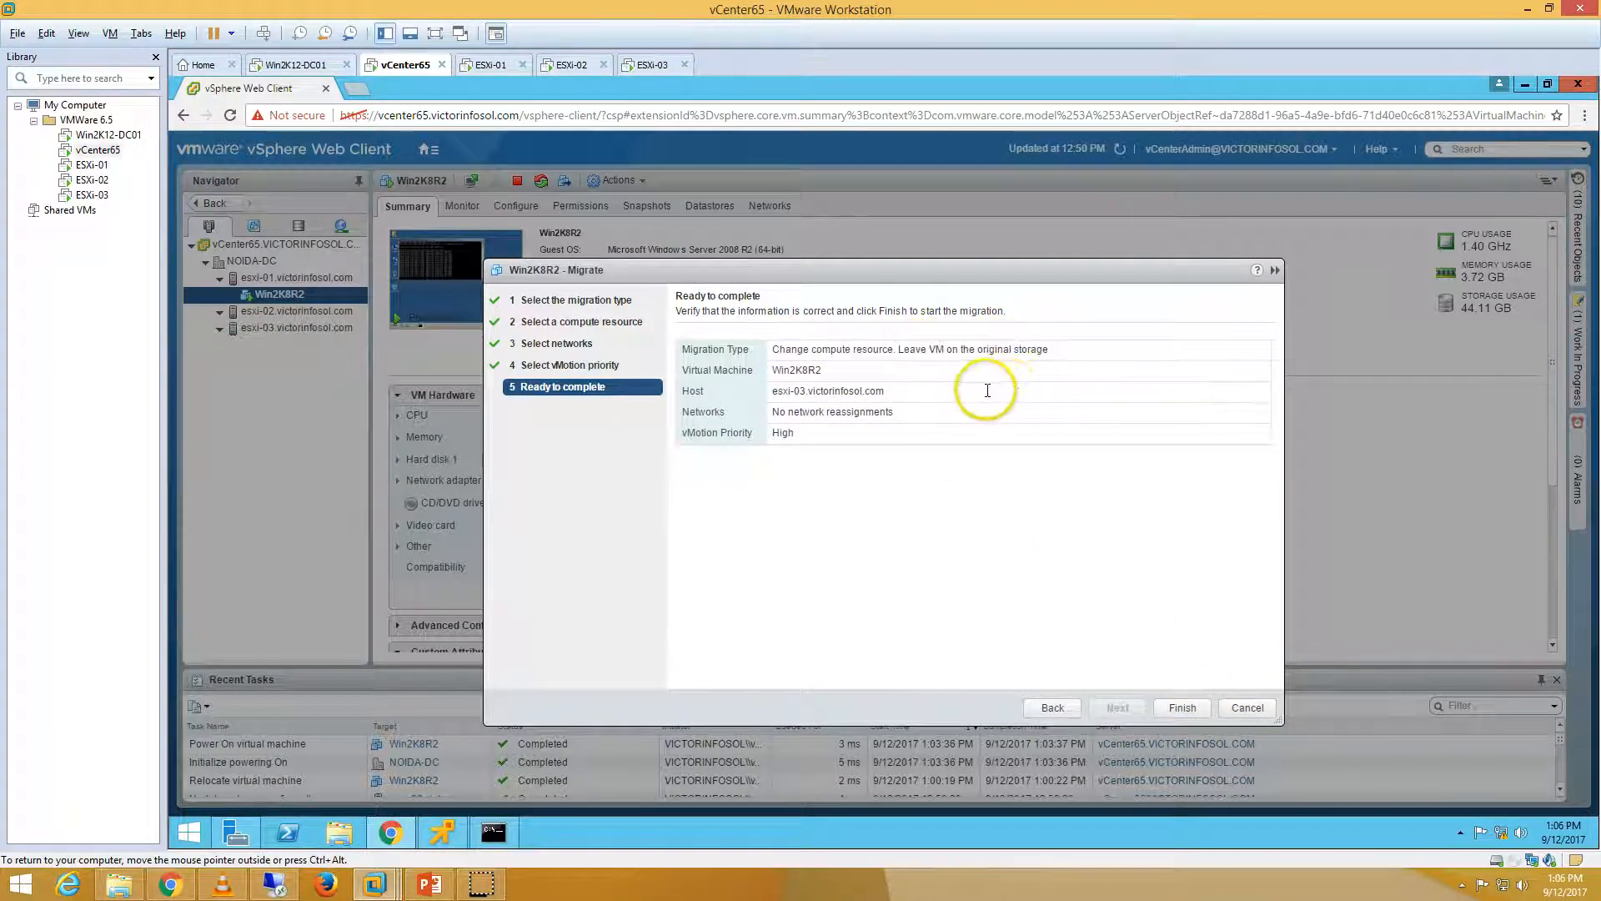
{"action": "left_click_drag", "start_coordinate": [778, 392], "coordinate": [911, 388]}
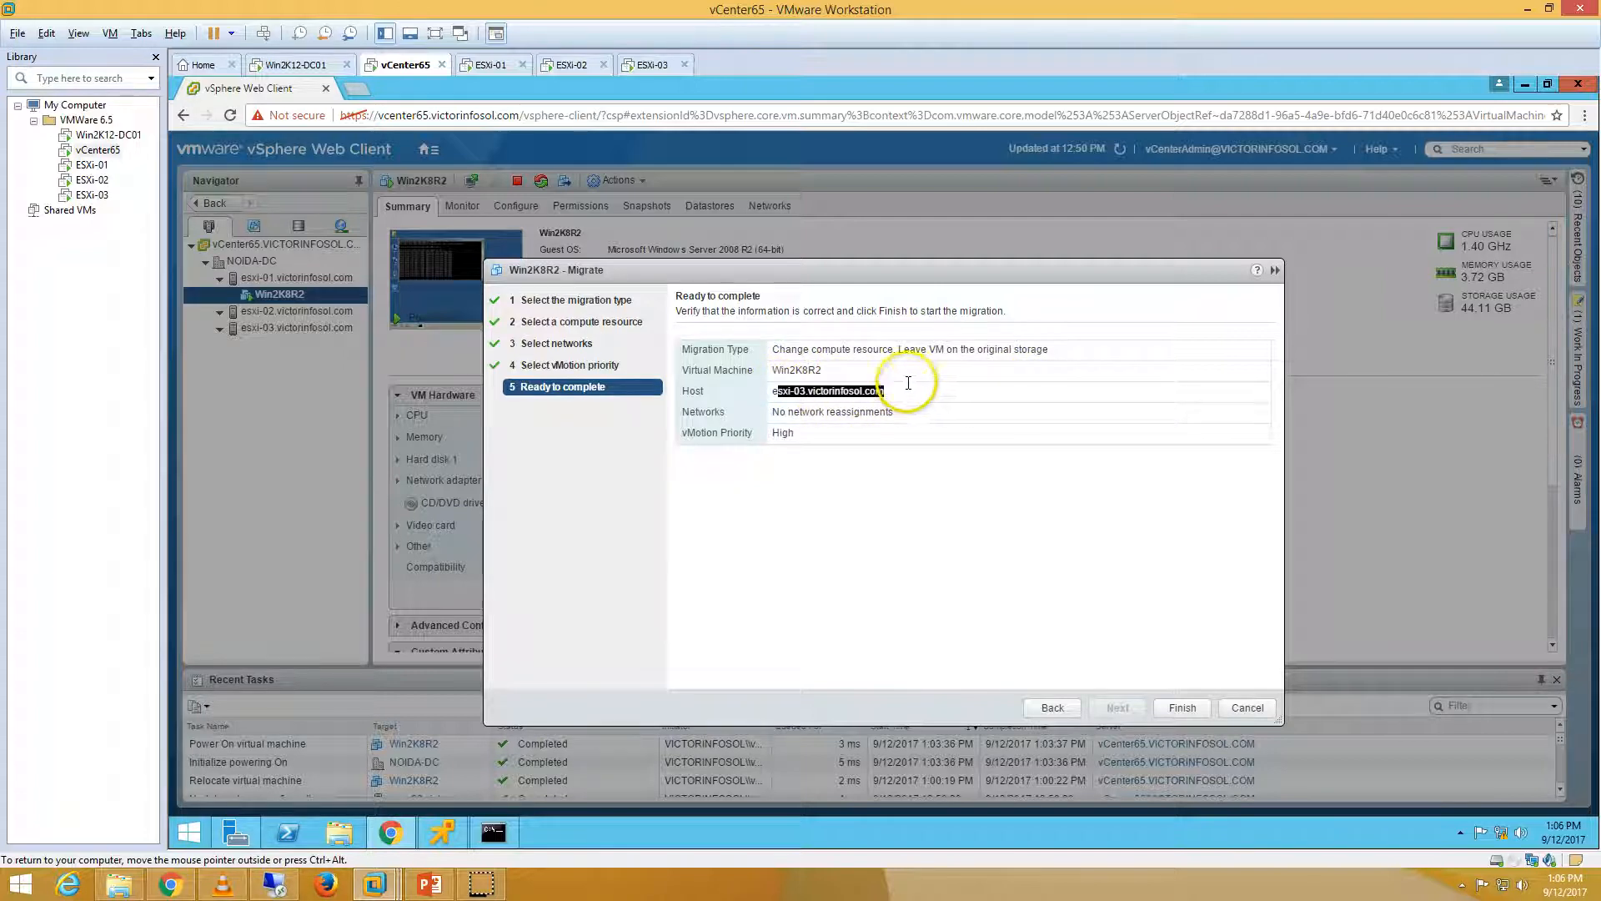
{"action": "left_click_drag", "start_coordinate": [770, 412], "coordinate": [912, 418]}
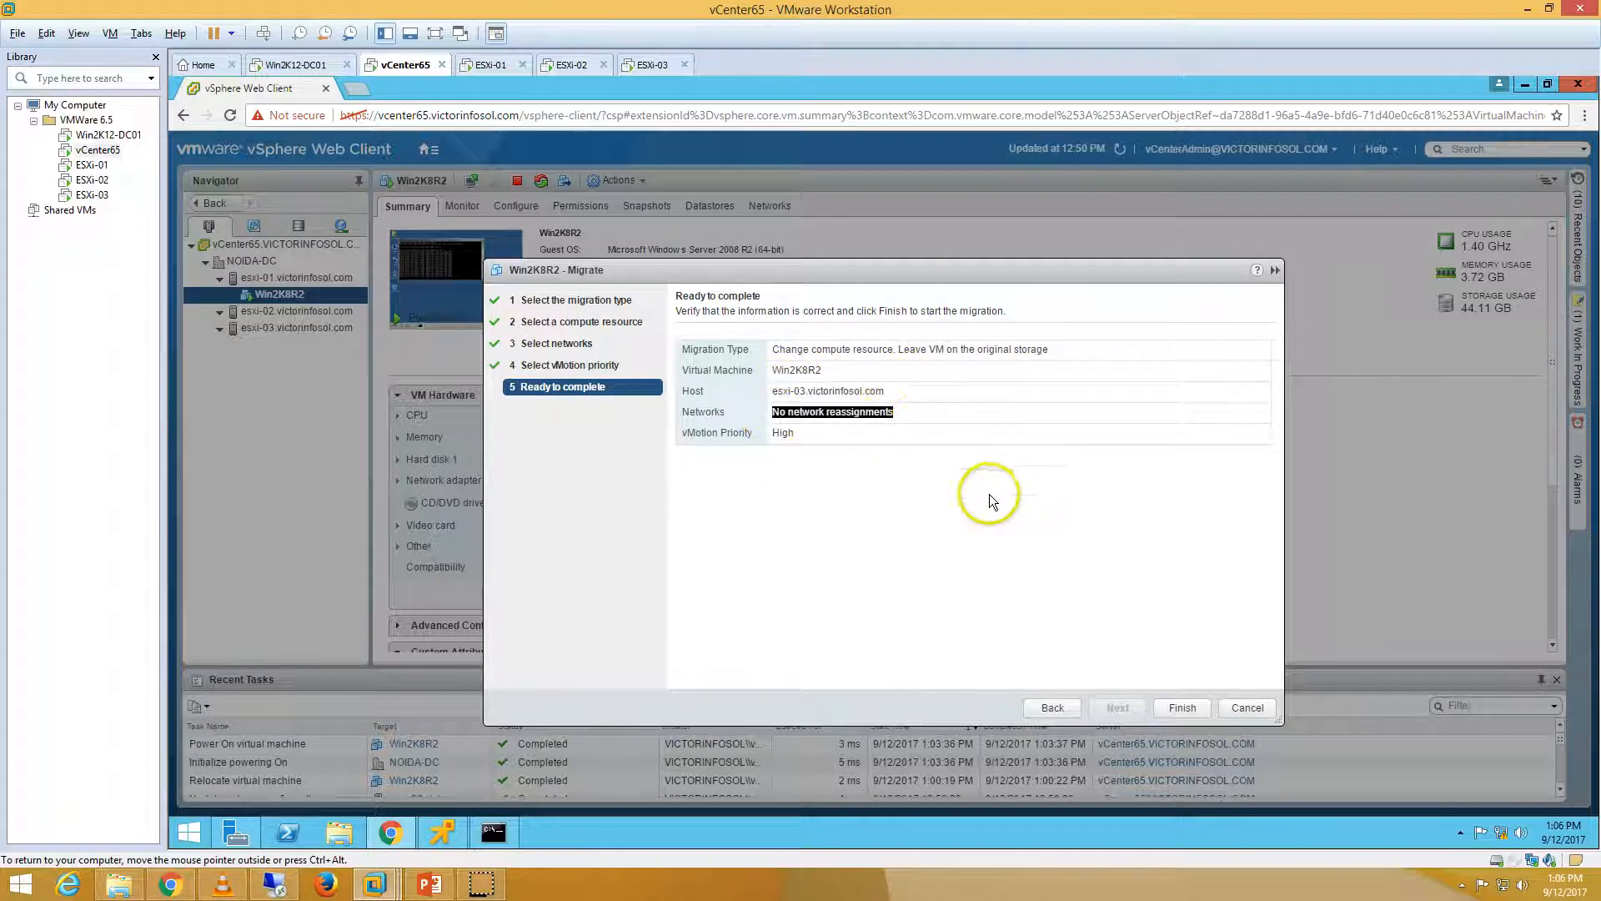
{"action": "left_click", "coordinate": [1183, 708]}
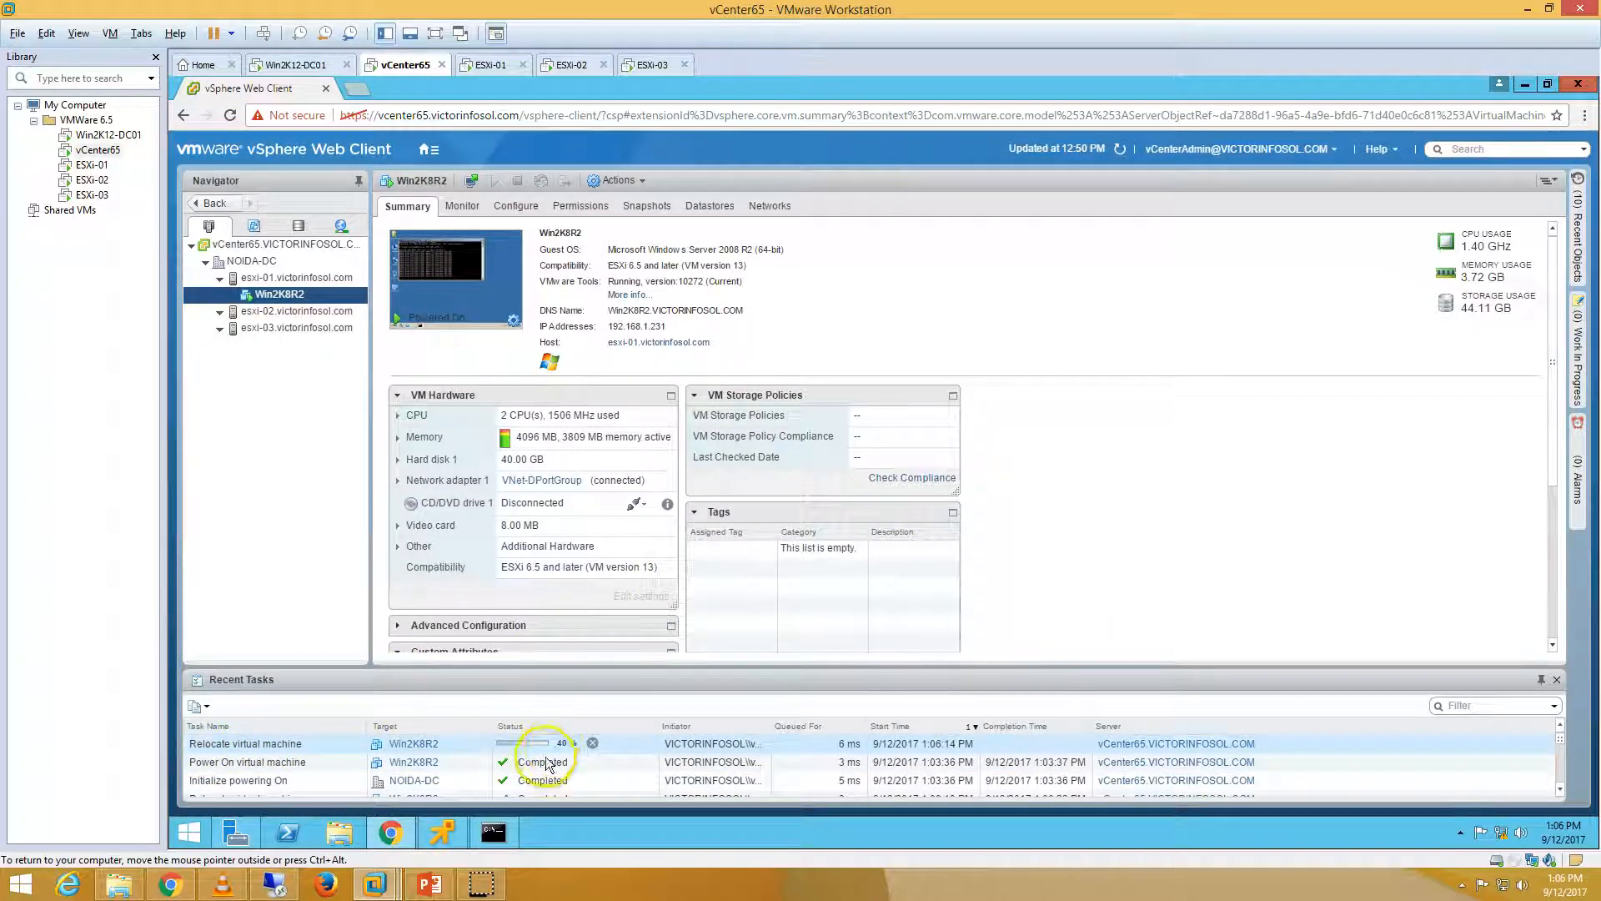
{"action": "left_click", "coordinate": [493, 831]}
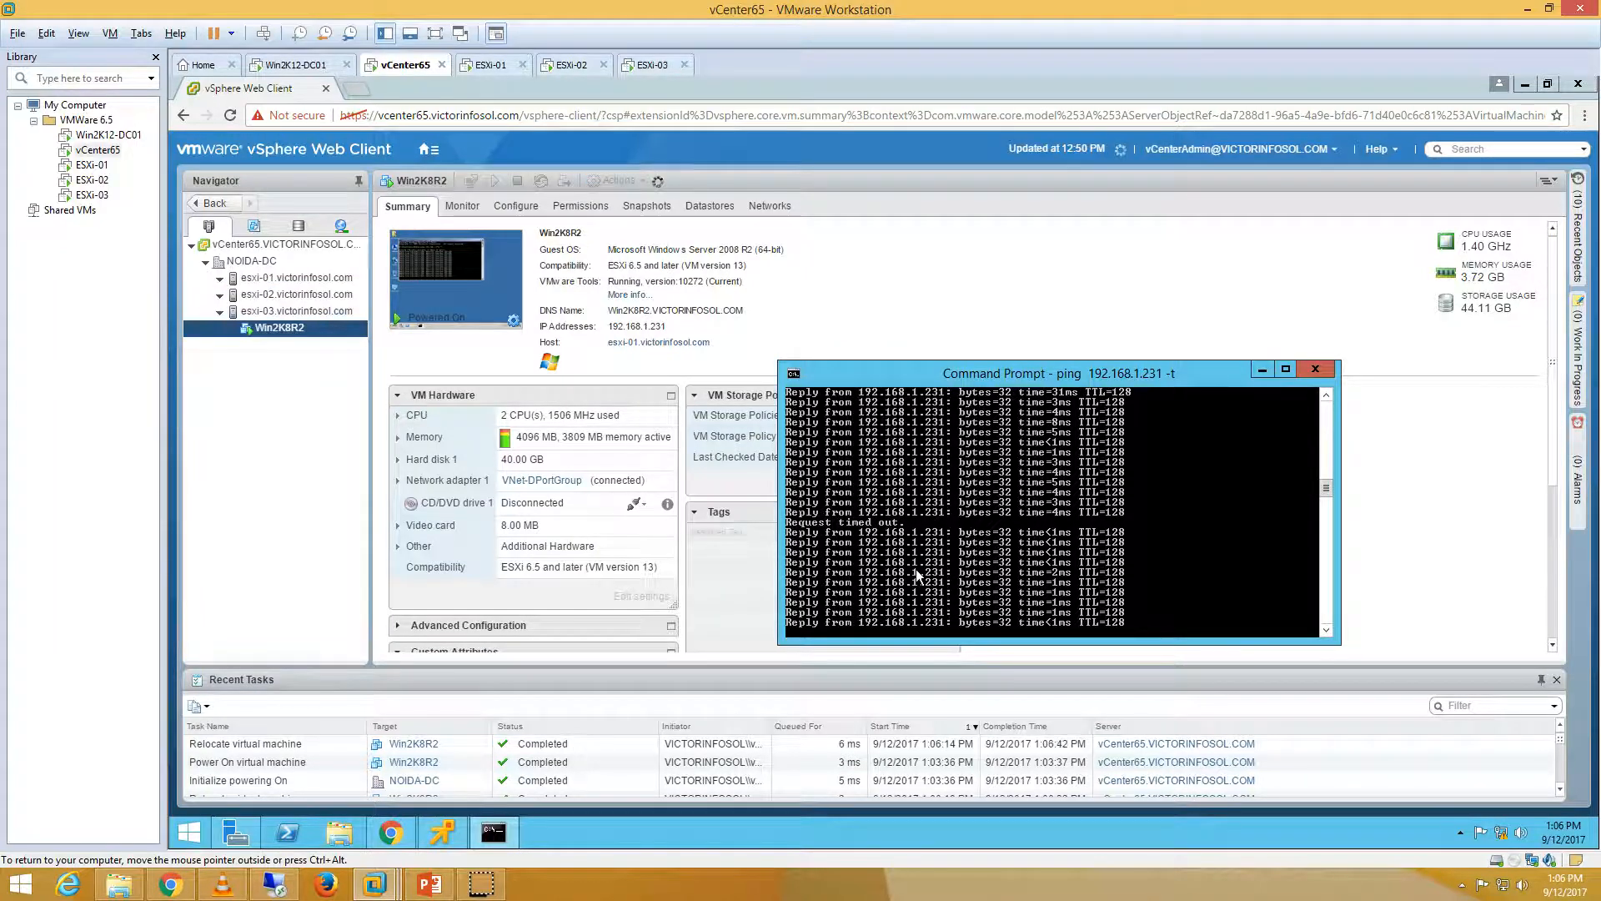
{"action": "left_click", "coordinate": [870, 586]}
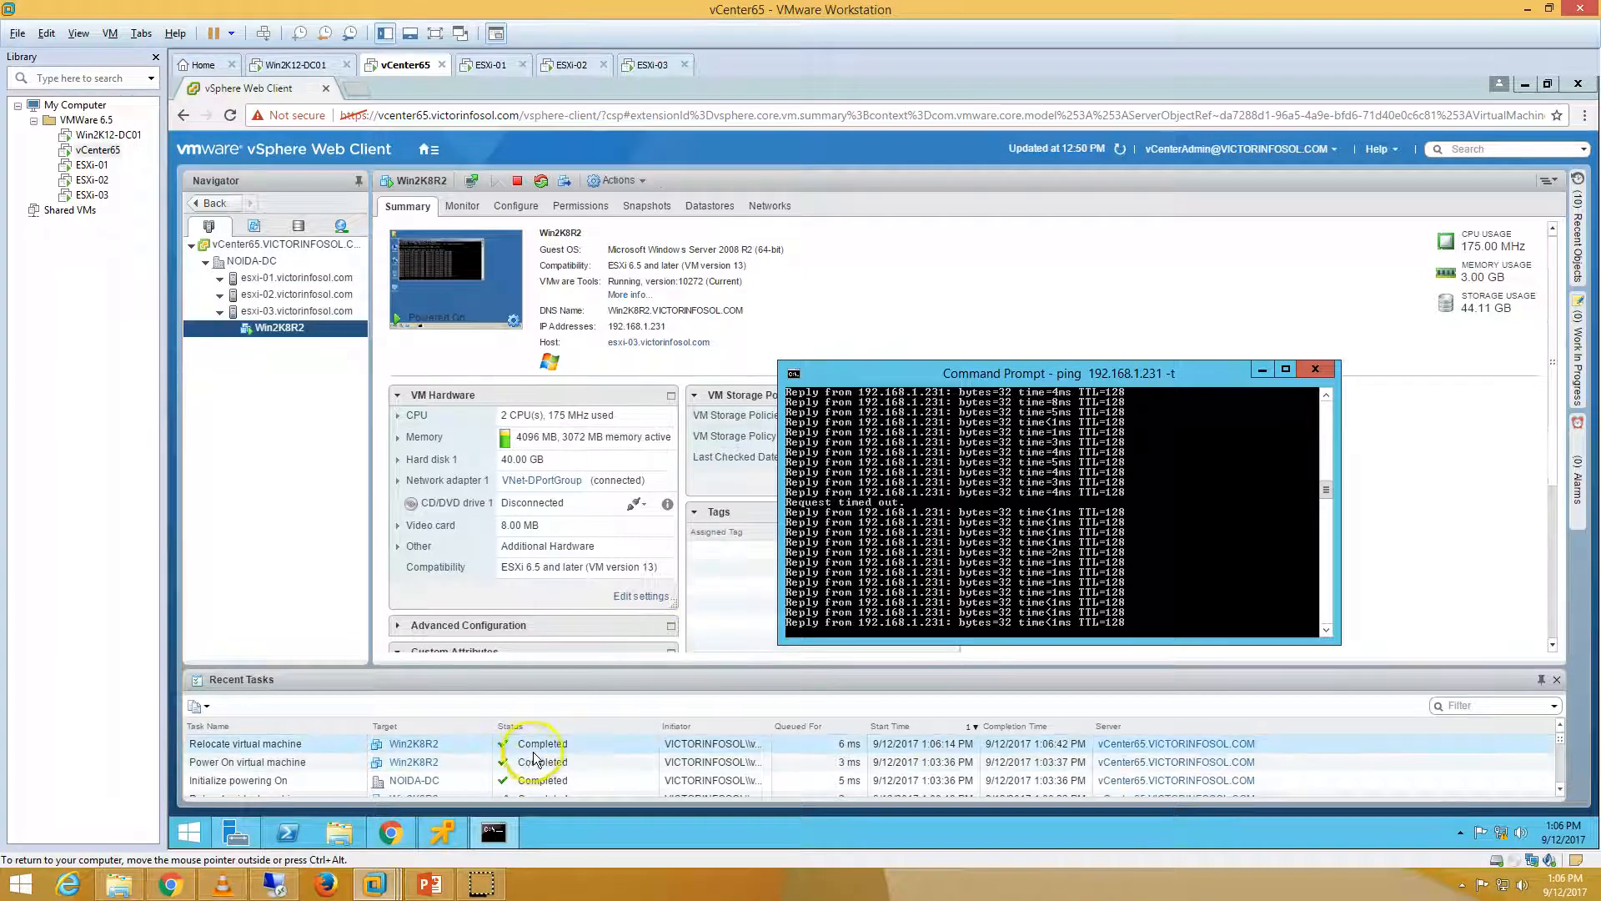
Start another compute-resource-only migration of the Win2K8R2 virtual machine, with esxi-02.victorinfosol.com as the destination host
{"action": "right_click", "coordinate": [289, 328]}
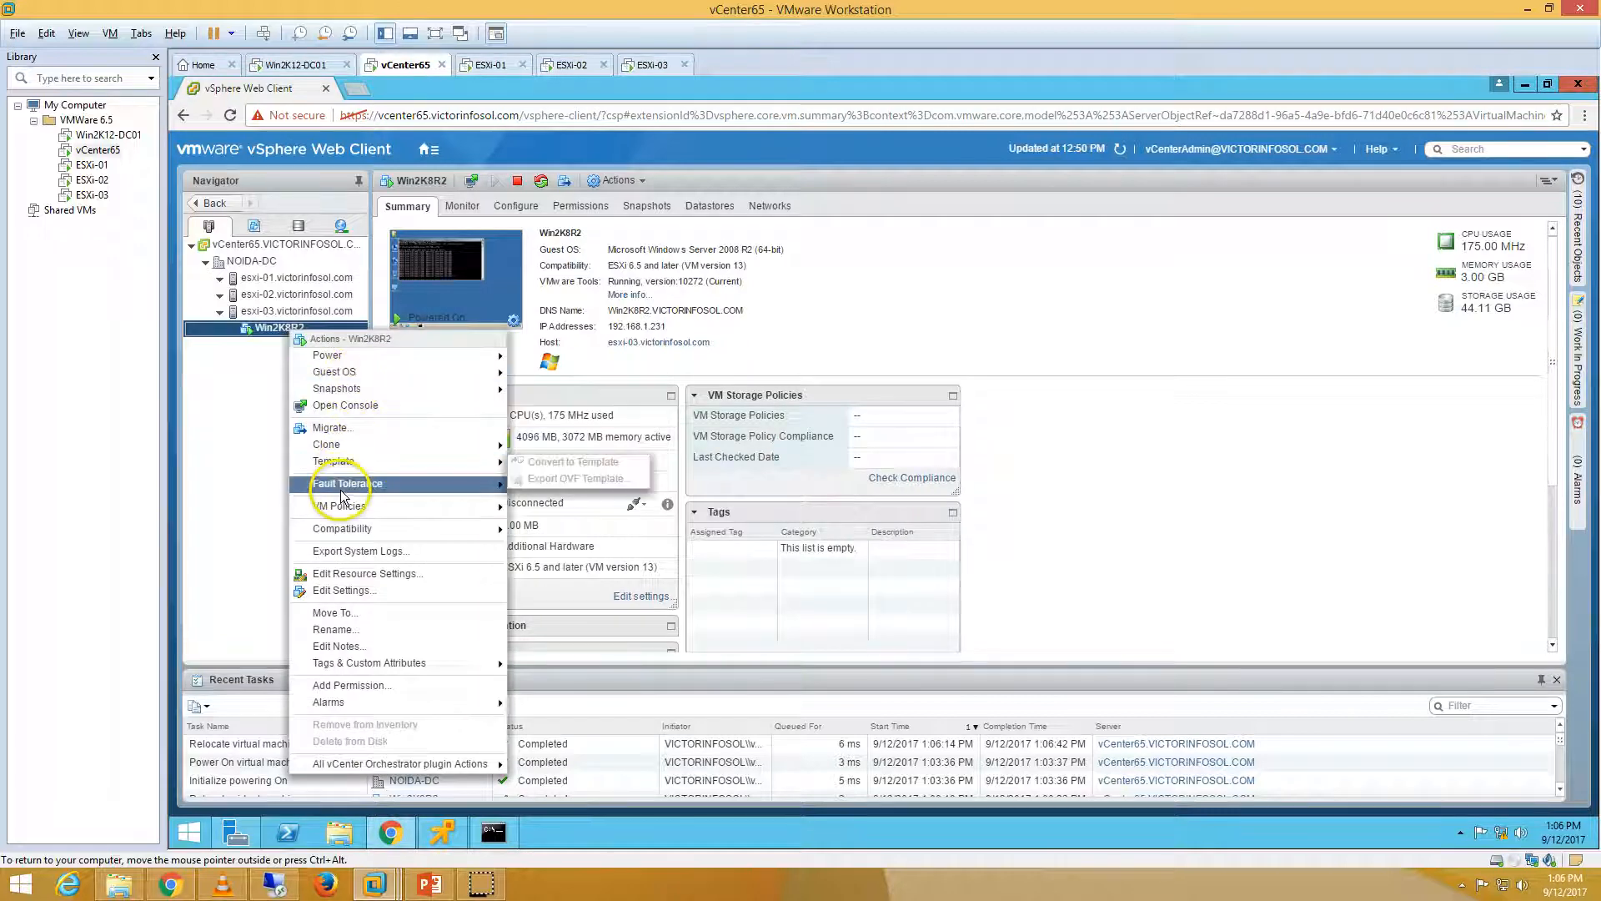
{"action": "left_click", "coordinate": [353, 427]}
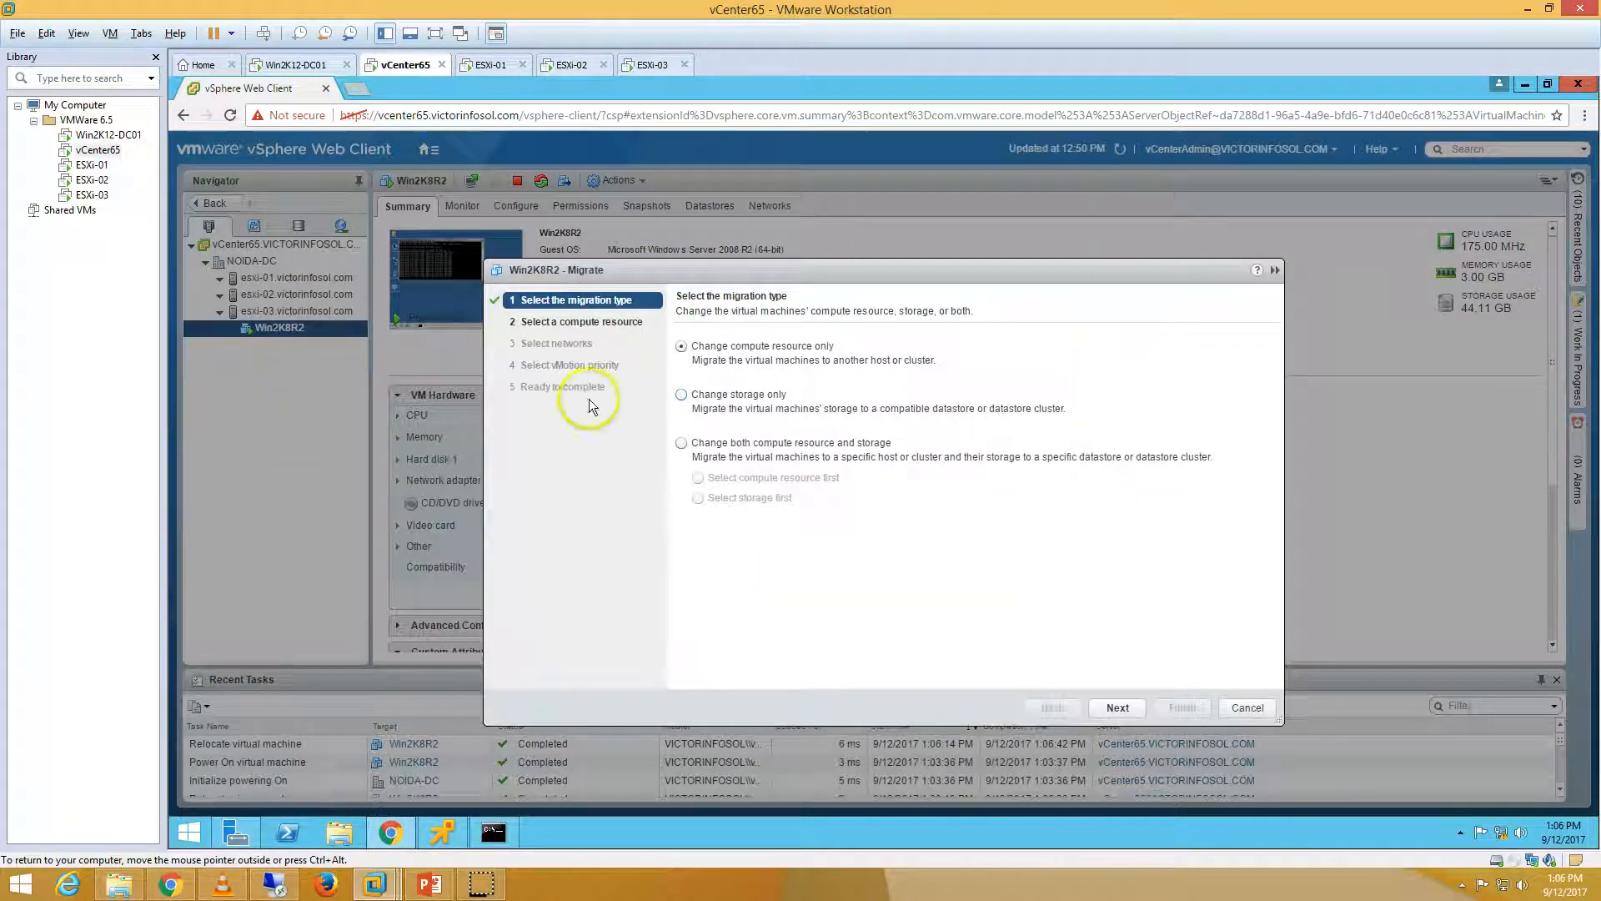
{"action": "left_click", "coordinate": [1119, 708]}
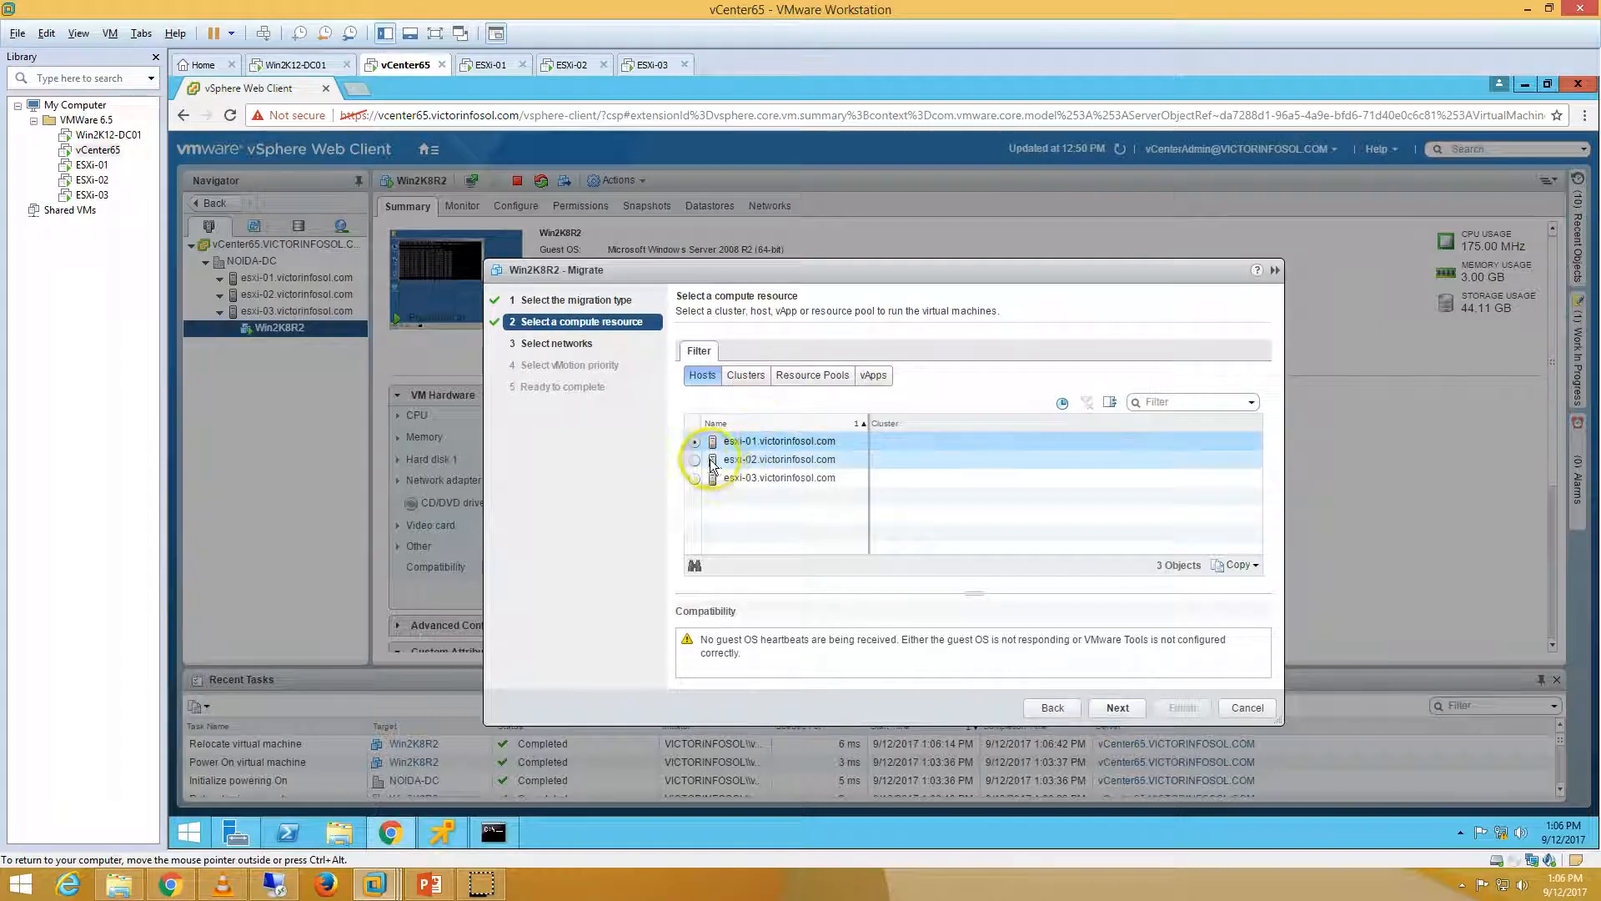
{"action": "left_click", "coordinate": [697, 461]}
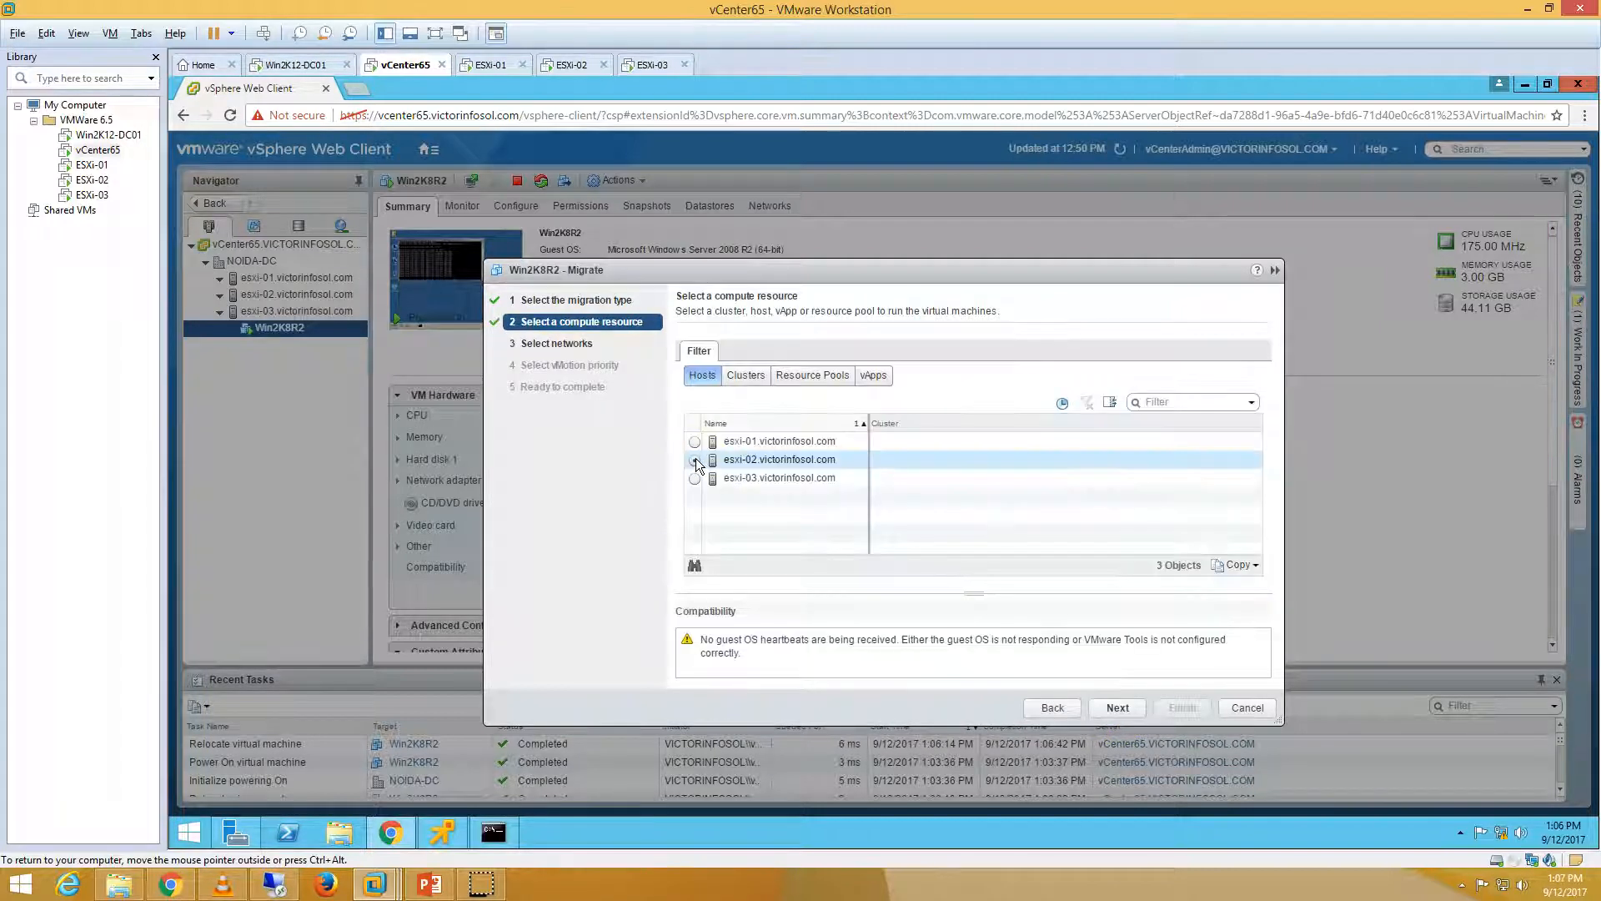
{"action": "left_click", "coordinate": [696, 461]}
{"action": "left_click", "coordinate": [1119, 711]}
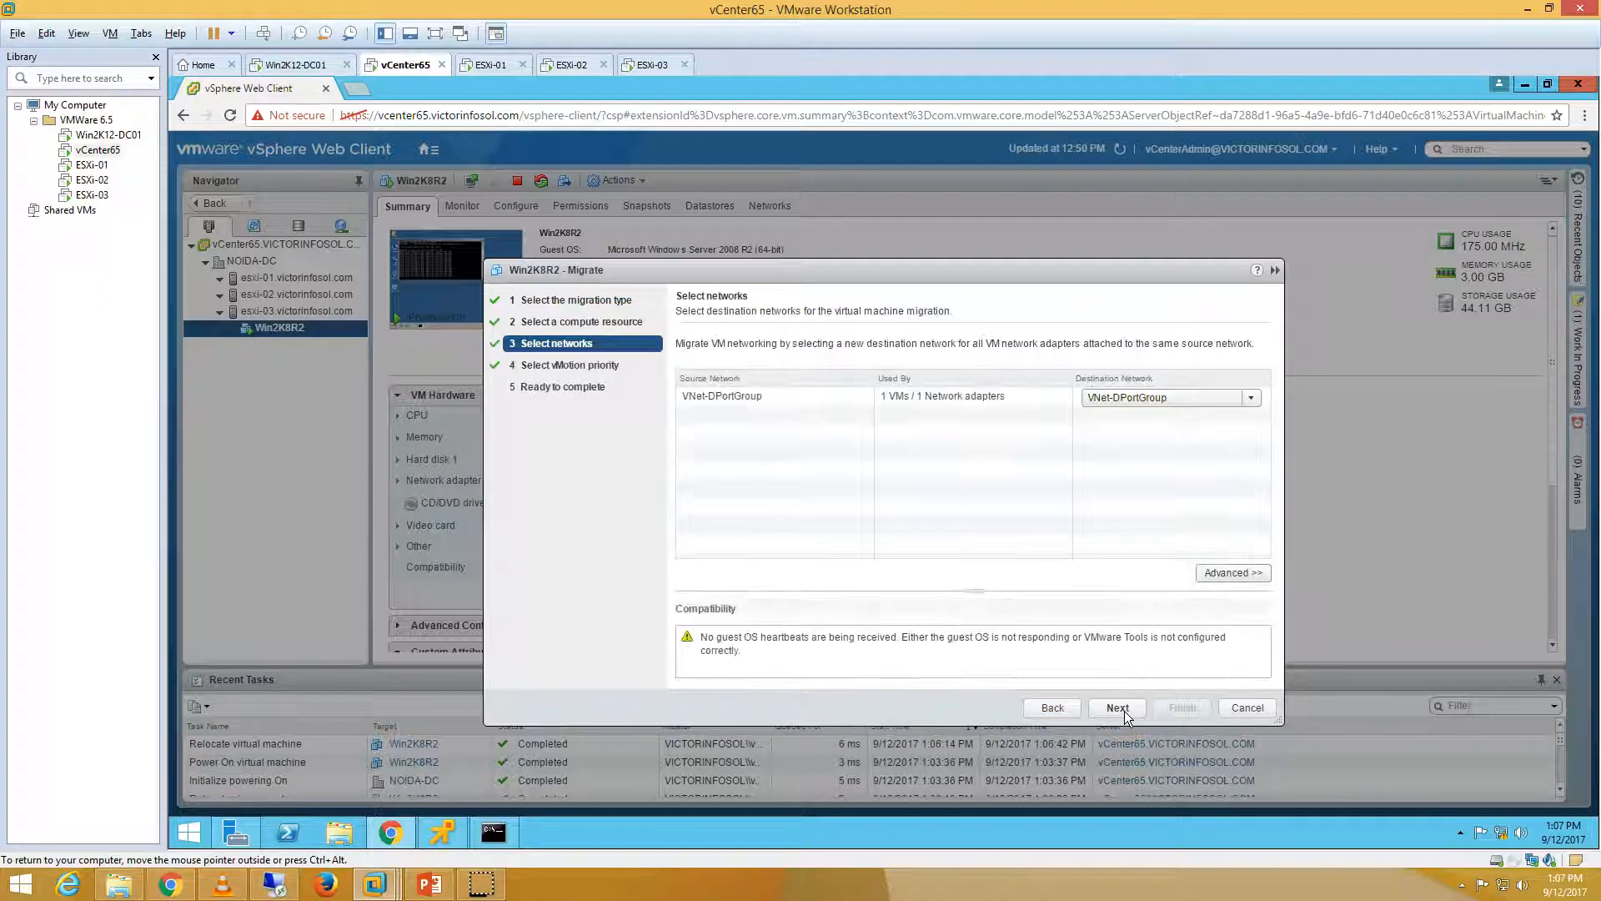
Keep VNet-DPortGroup and high-priority vMotion, start the migration to esxi-02, and check the continuous ping to 192.168.1.231
{"action": "left_click", "coordinate": [802, 395]}
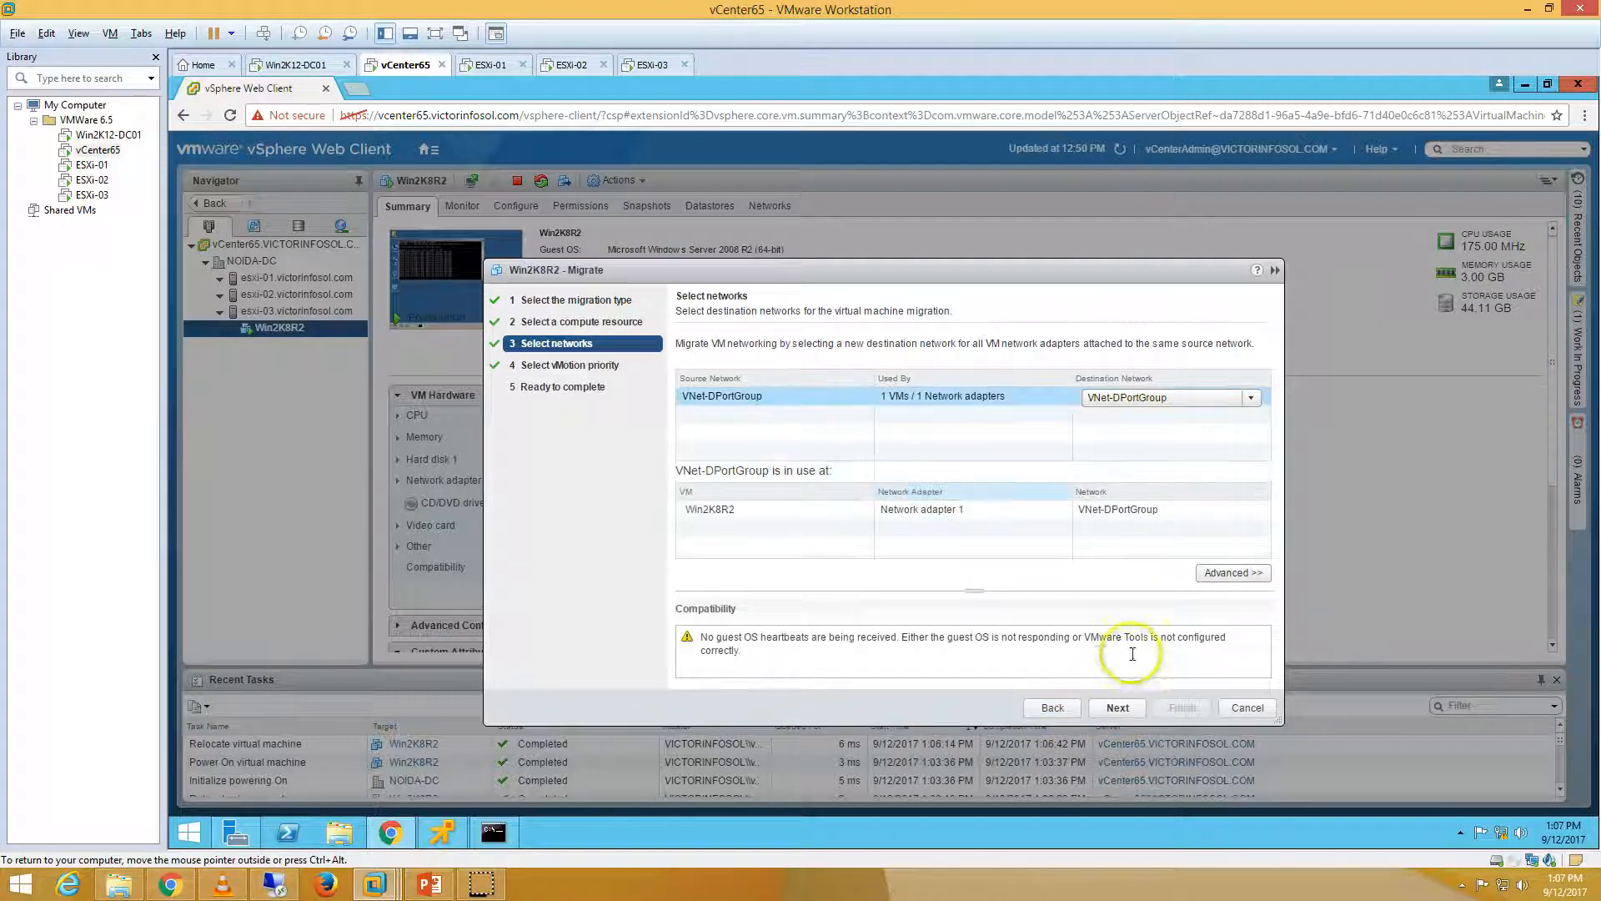
{"action": "left_click", "coordinate": [1128, 706]}
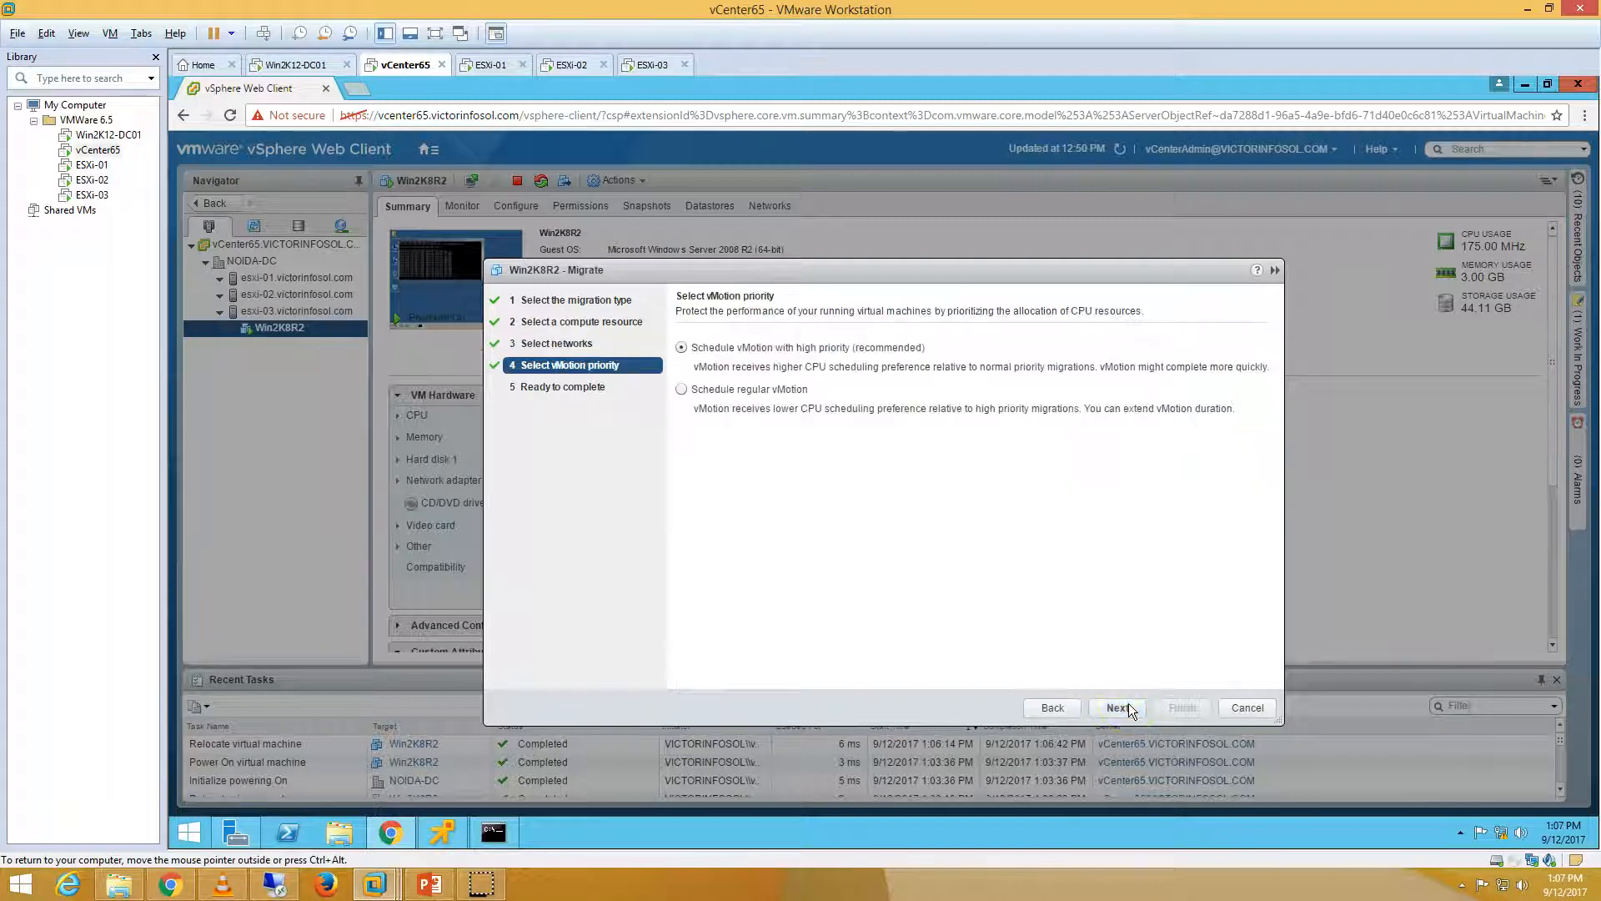
{"action": "left_click", "coordinate": [1128, 705]}
{"action": "left_click", "coordinate": [1180, 709]}
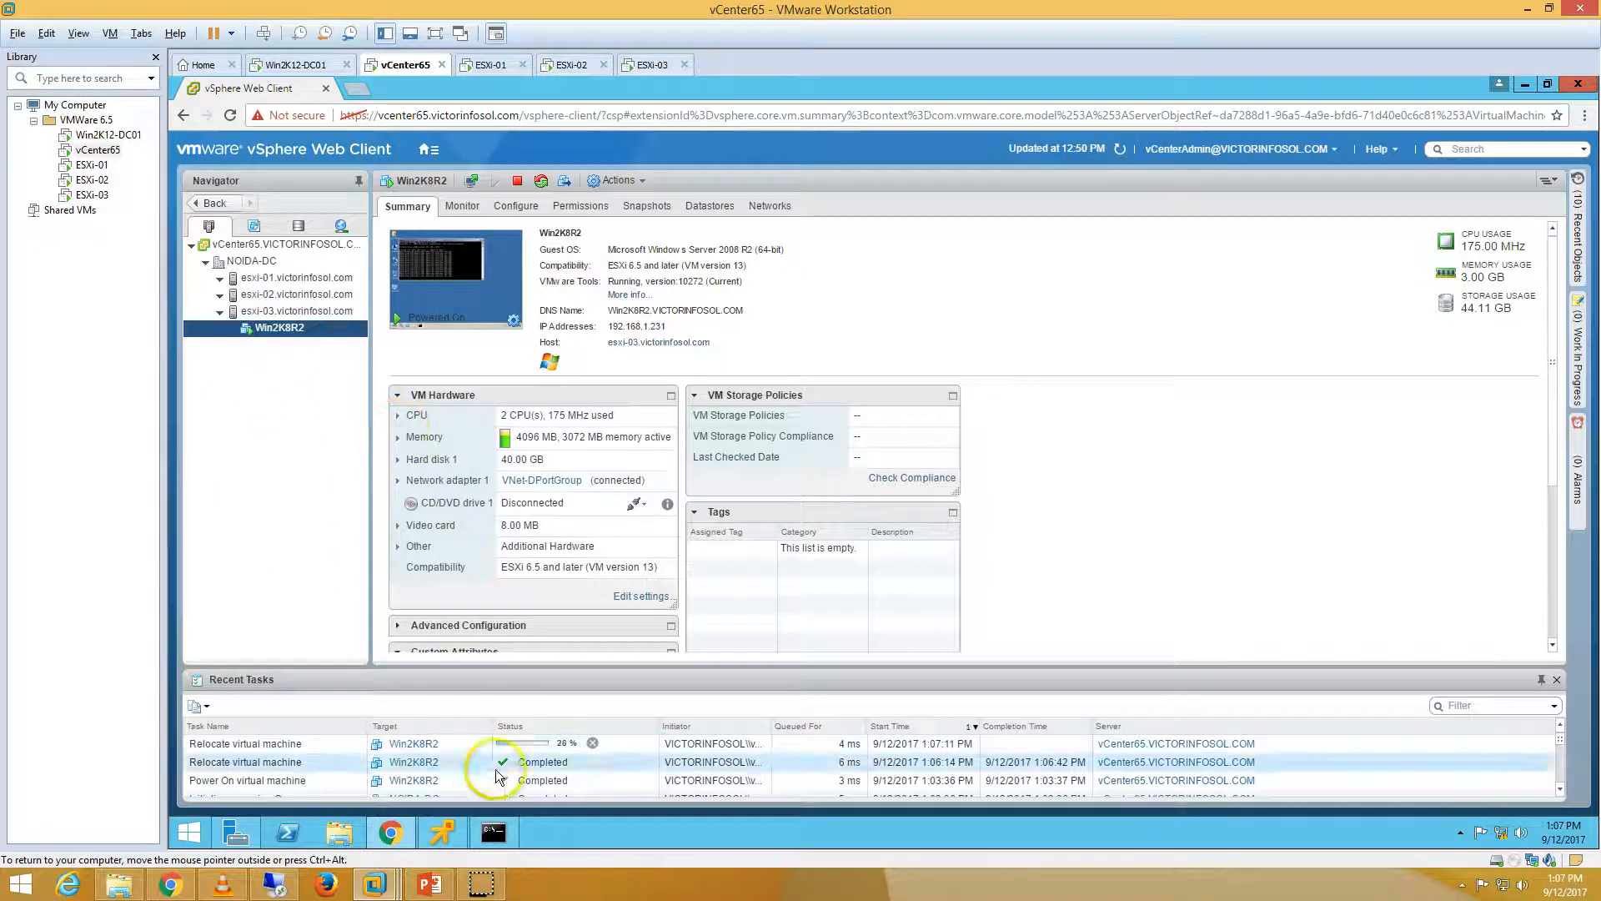
{"action": "left_click", "coordinate": [501, 830]}
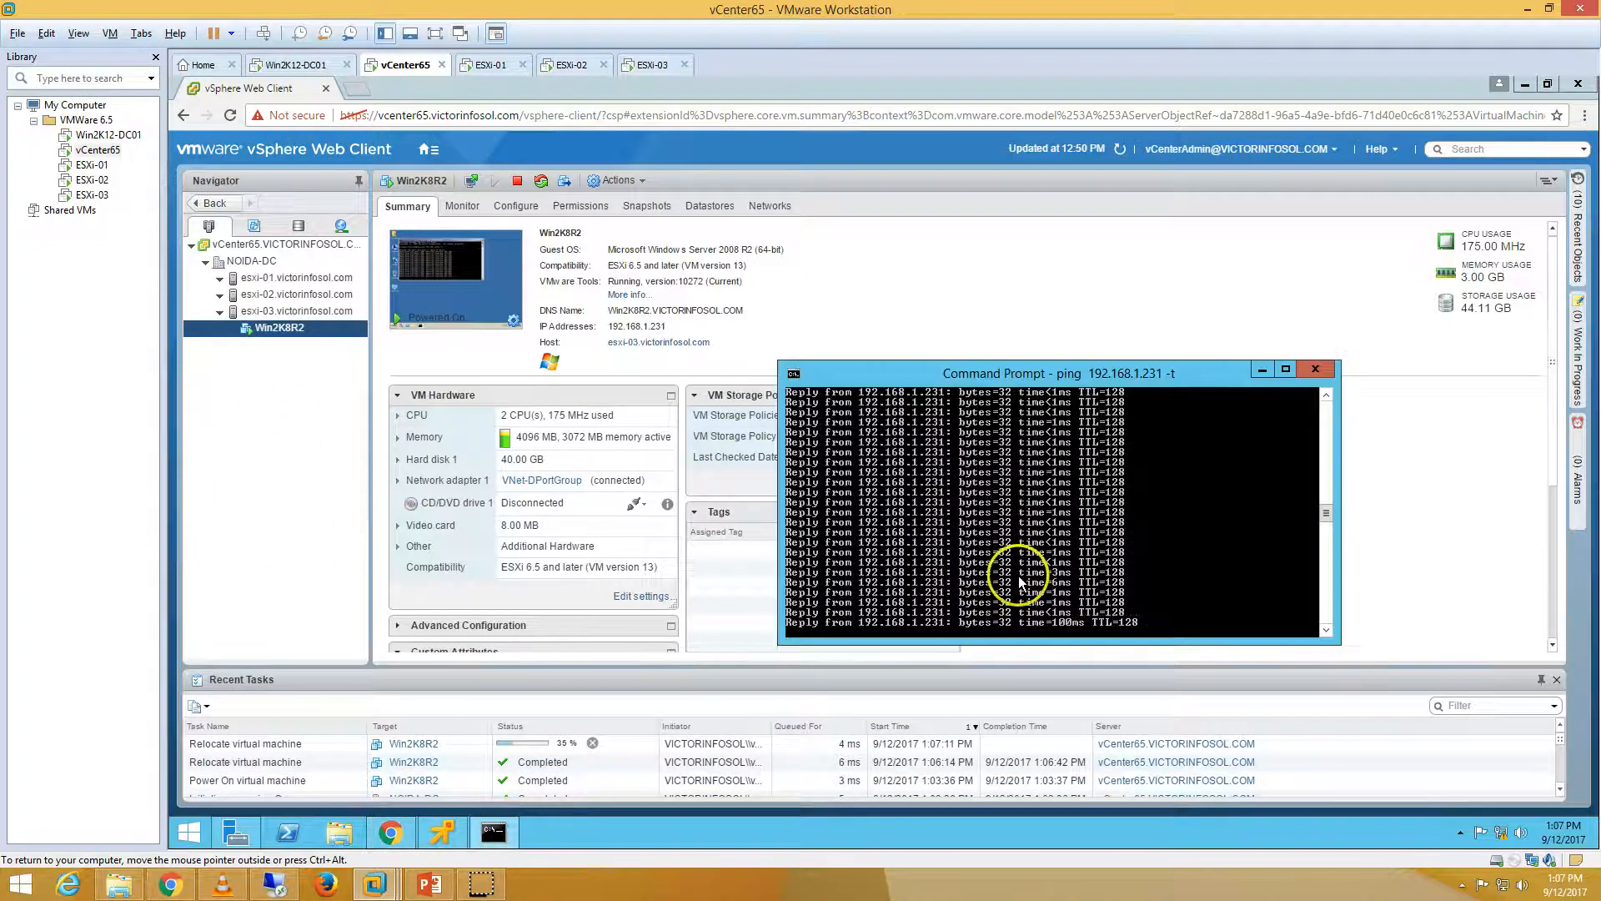